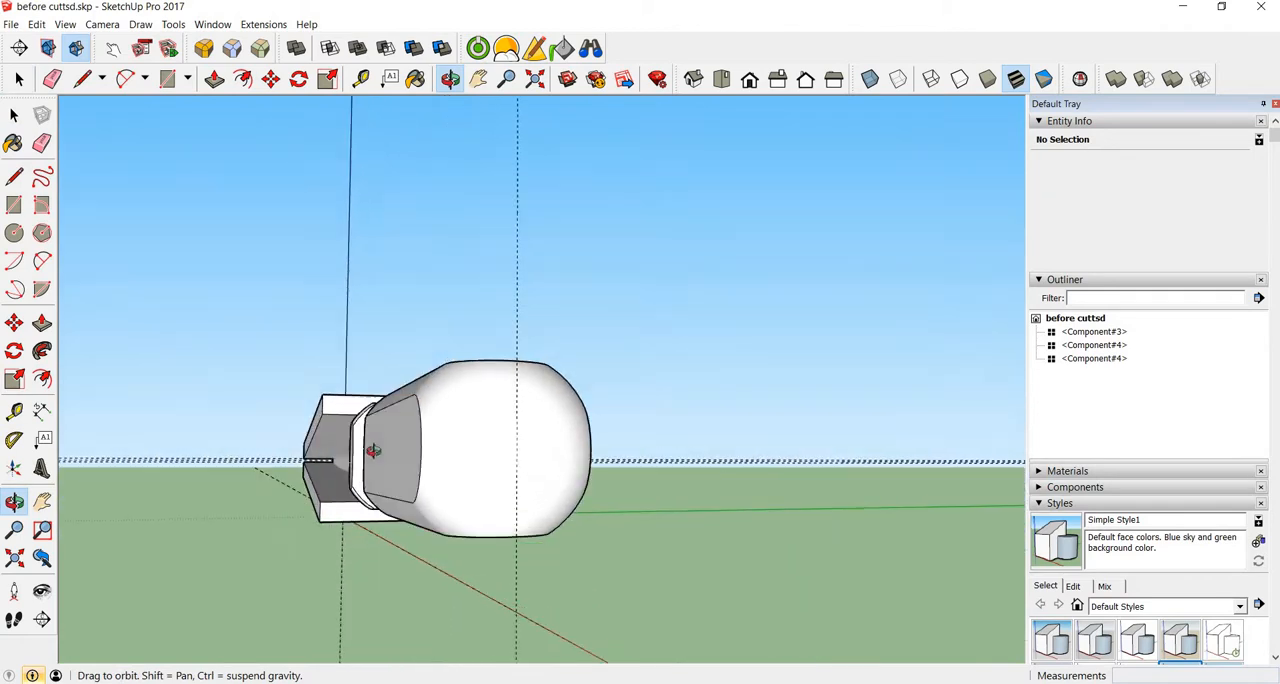
Step: Examine the screwdriver tip between the two cutting blocks, compare it with the tip-angle slide in PowerPoint, and return to SketchUp
key(space)
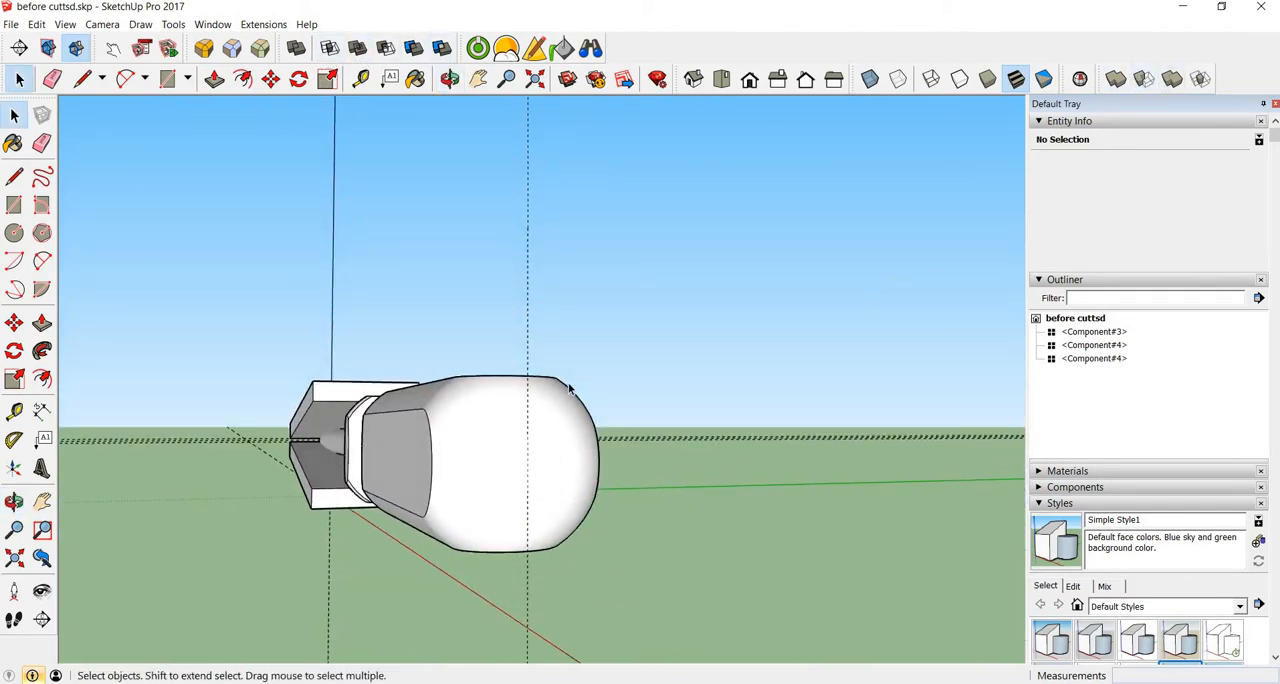
middle_drag(371, 443, 515, 420)
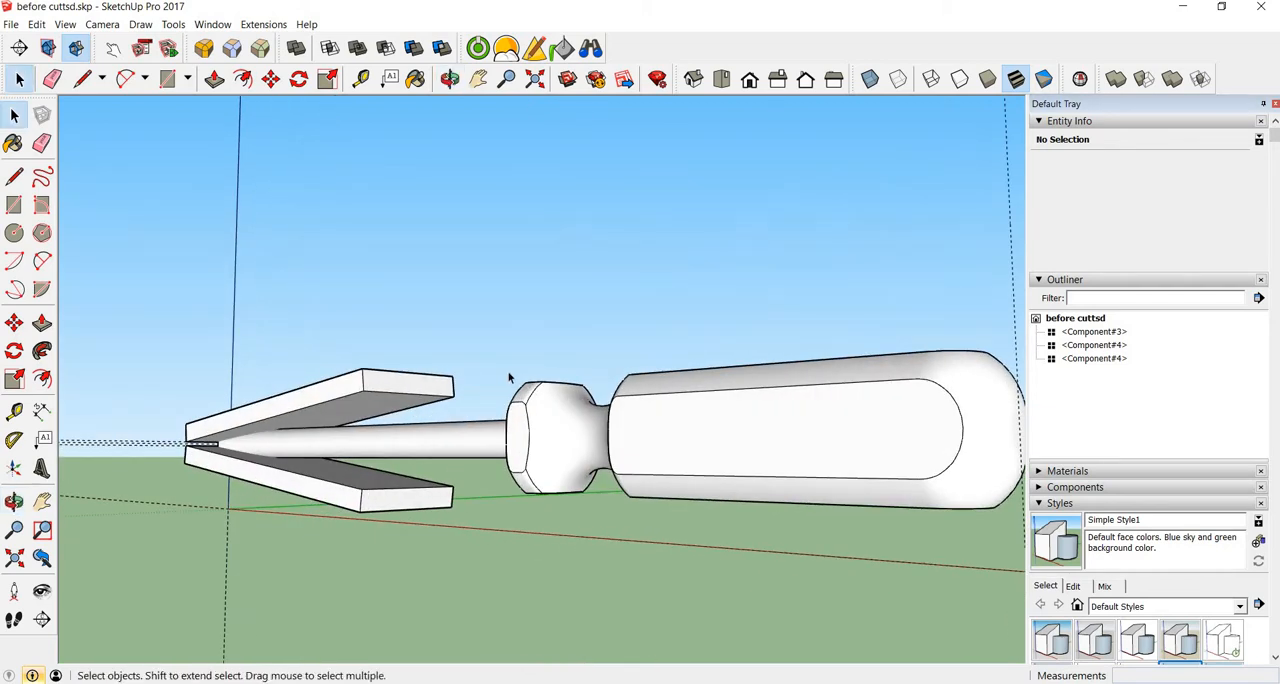
scroll(515, 378, down, 1)
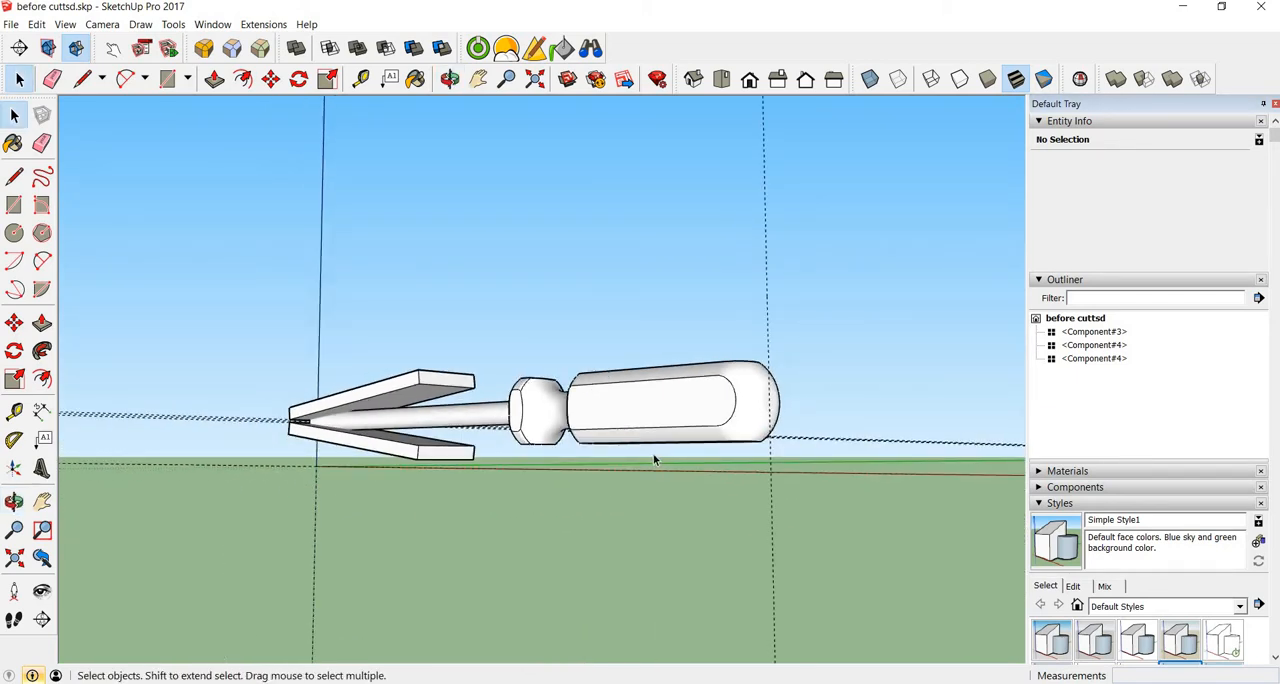
middle_drag(655, 459, 565, 467)
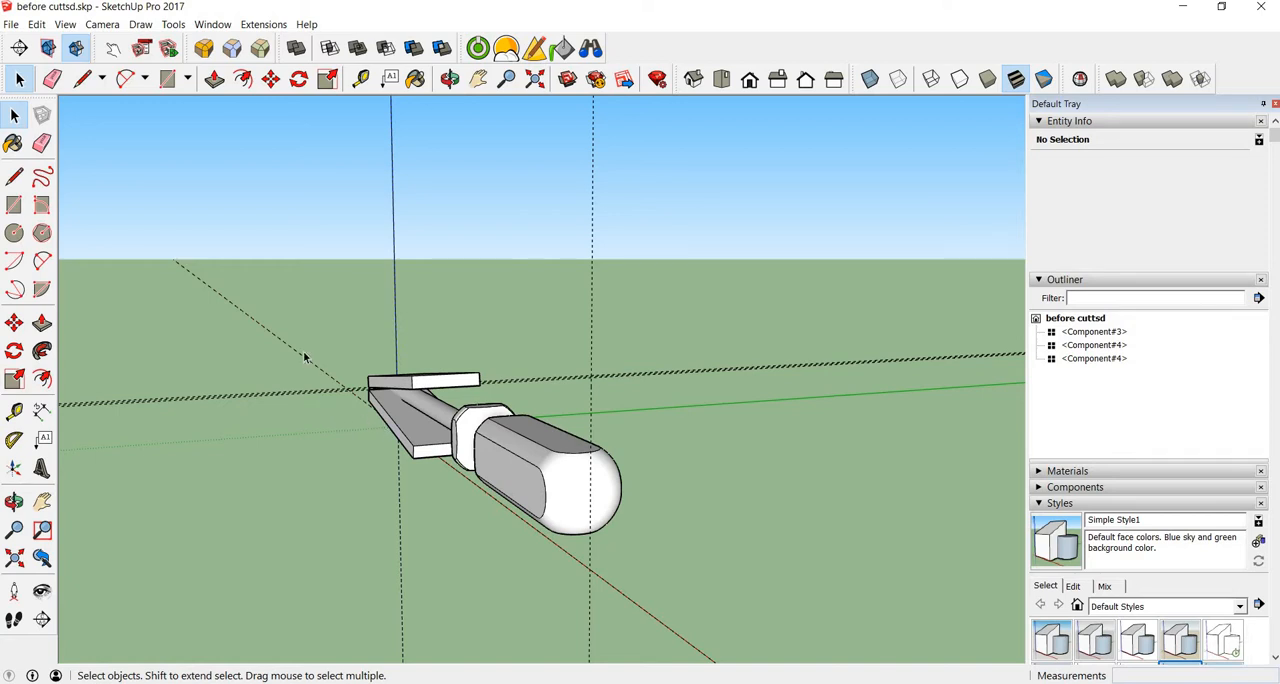
middle_drag(305, 357, 421, 397)
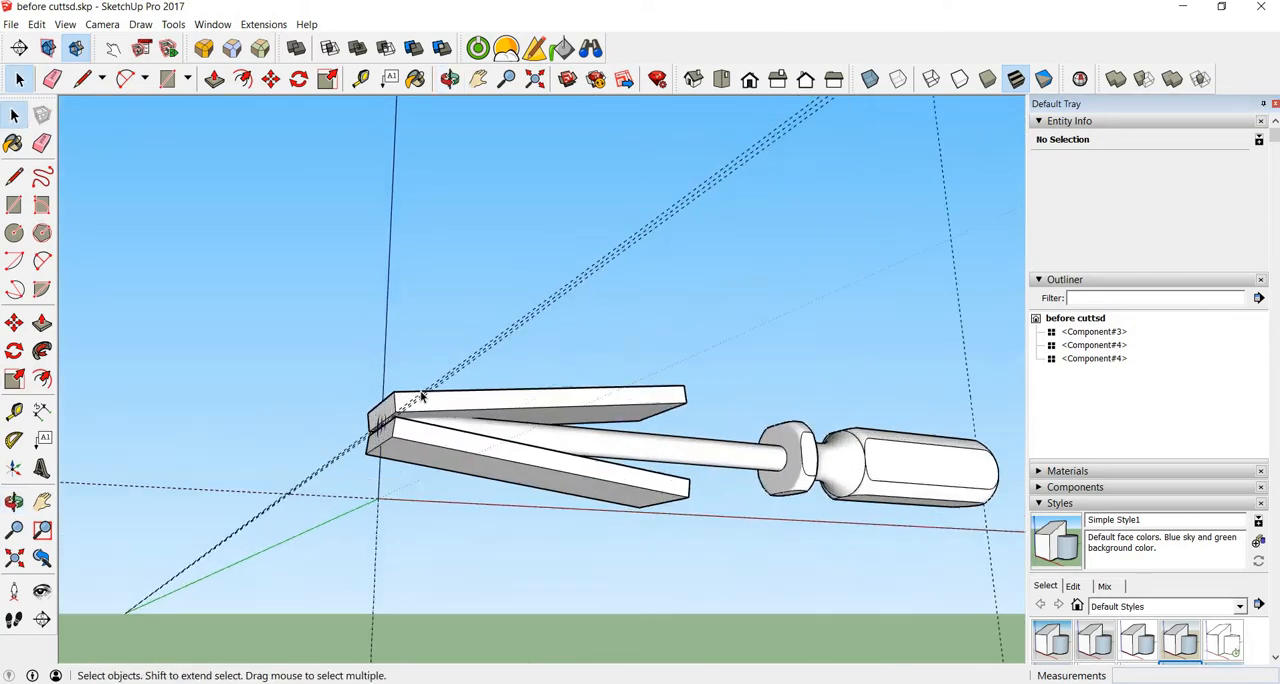
scroll(421, 397, up, 3)
middle_drag(369, 349, 649, 392)
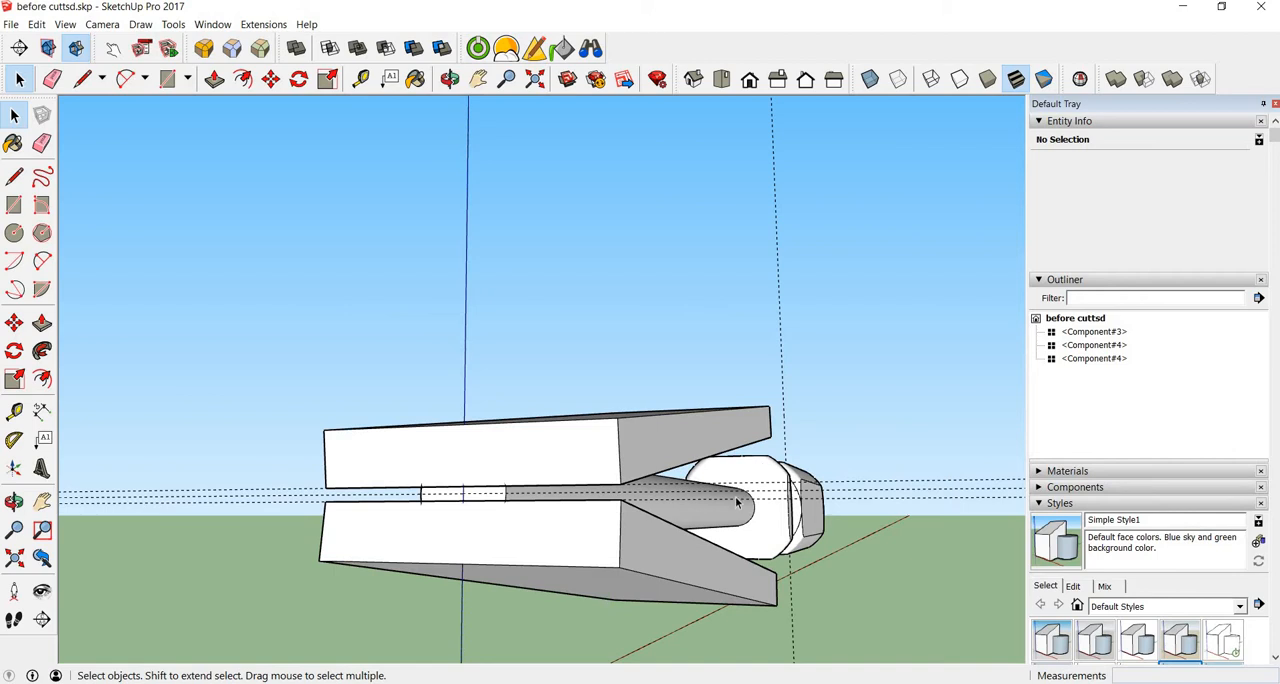
middle_drag(738, 515, 545, 498)
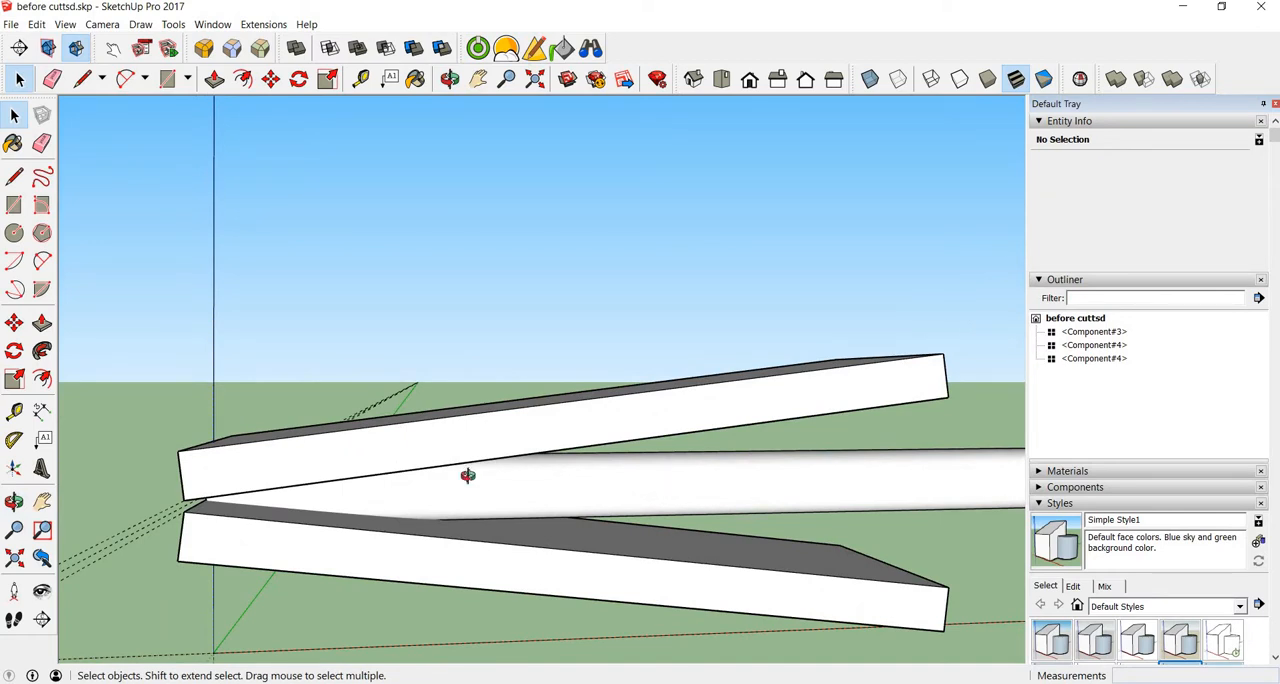
middle_drag(471, 475, 397, 469)
middle_drag(110, 363, 377, 515)
scroll(329, 492, up, 3)
scroll(329, 492, up, 2)
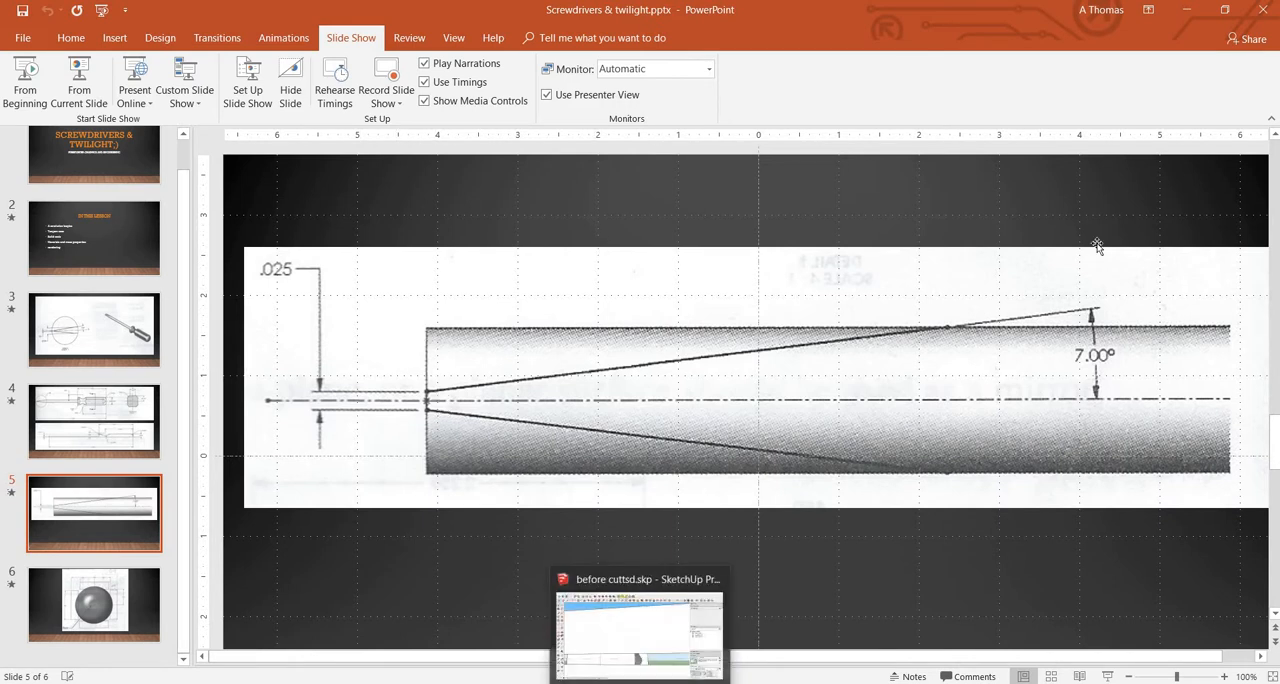
click(640, 682)
key(space)
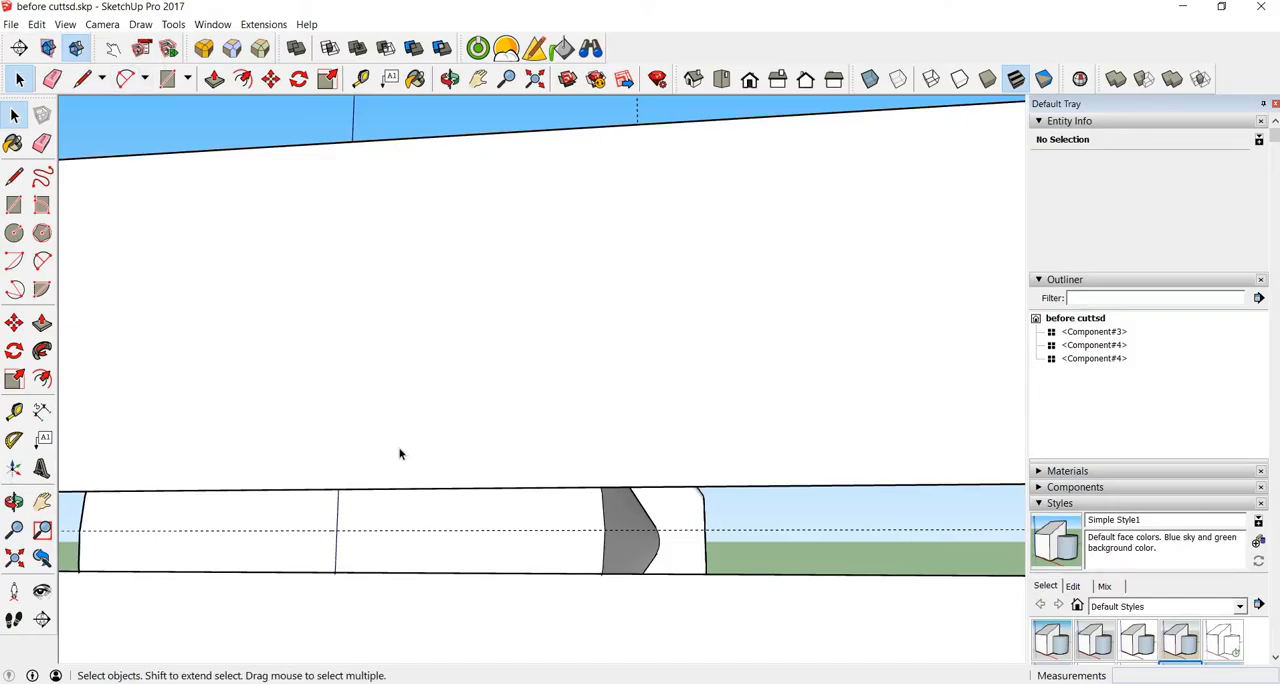
middle_drag(400, 451, 320, 114)
click(299, 80)
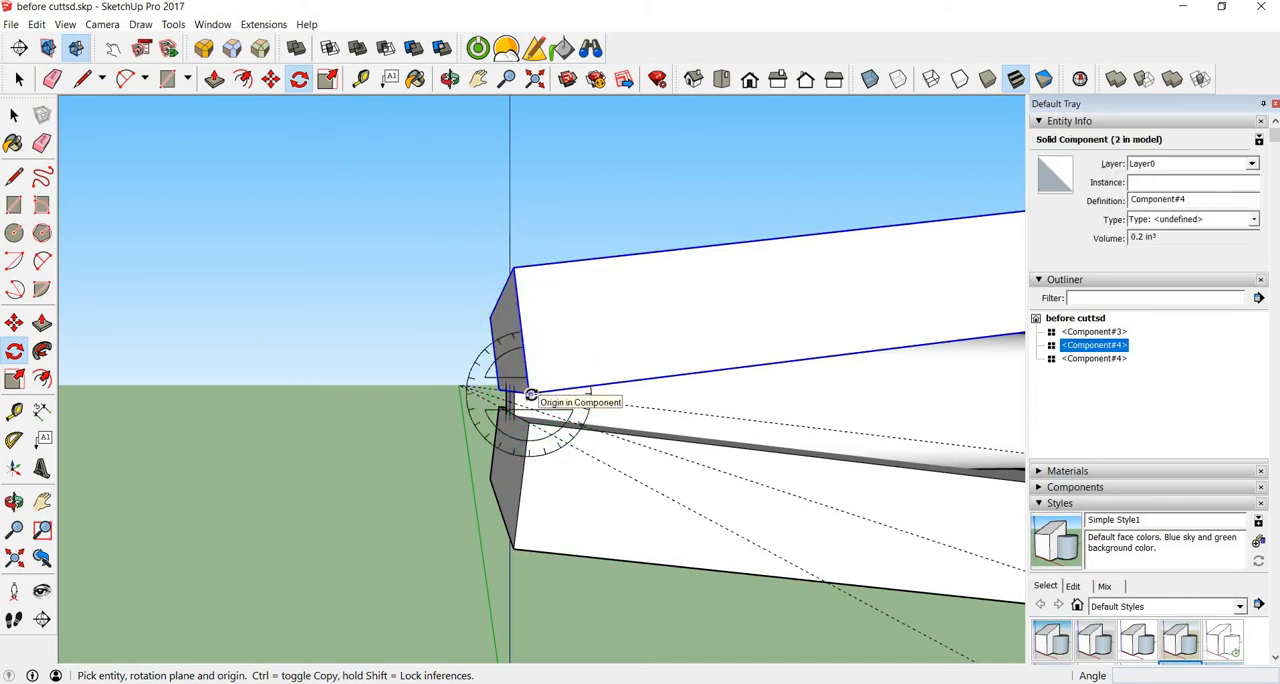
scroll(531, 395, up, 5)
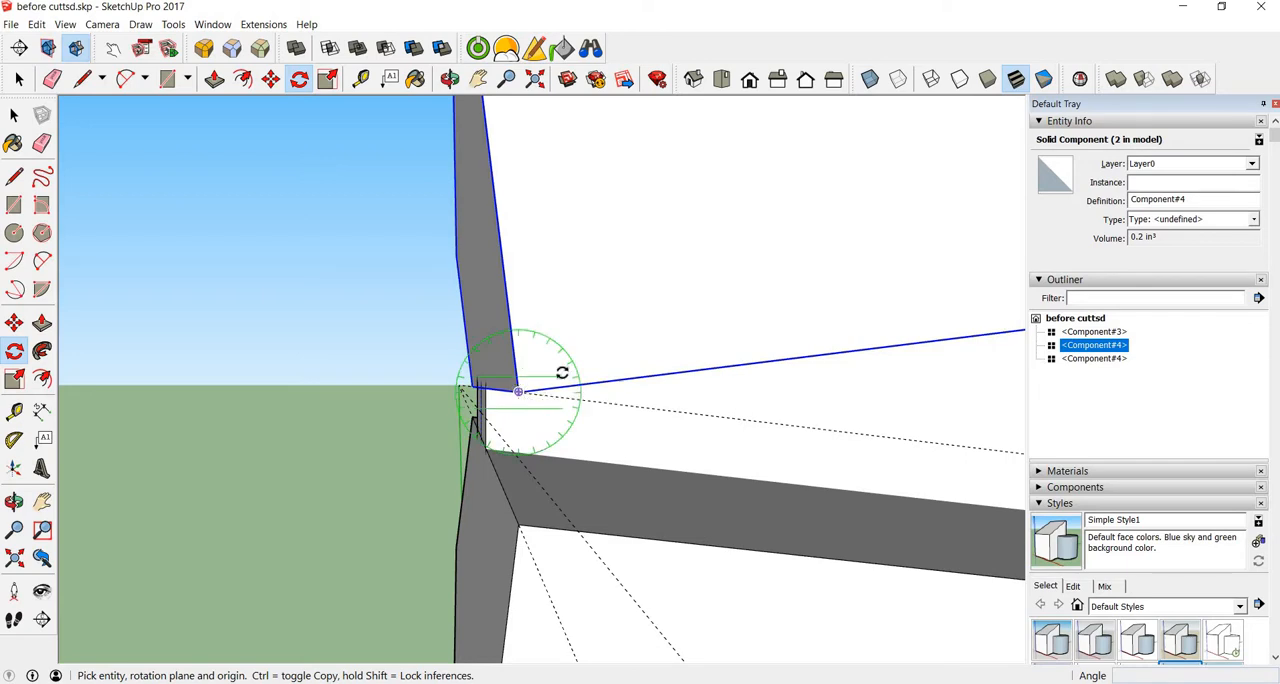
click(518, 391)
click(689, 370)
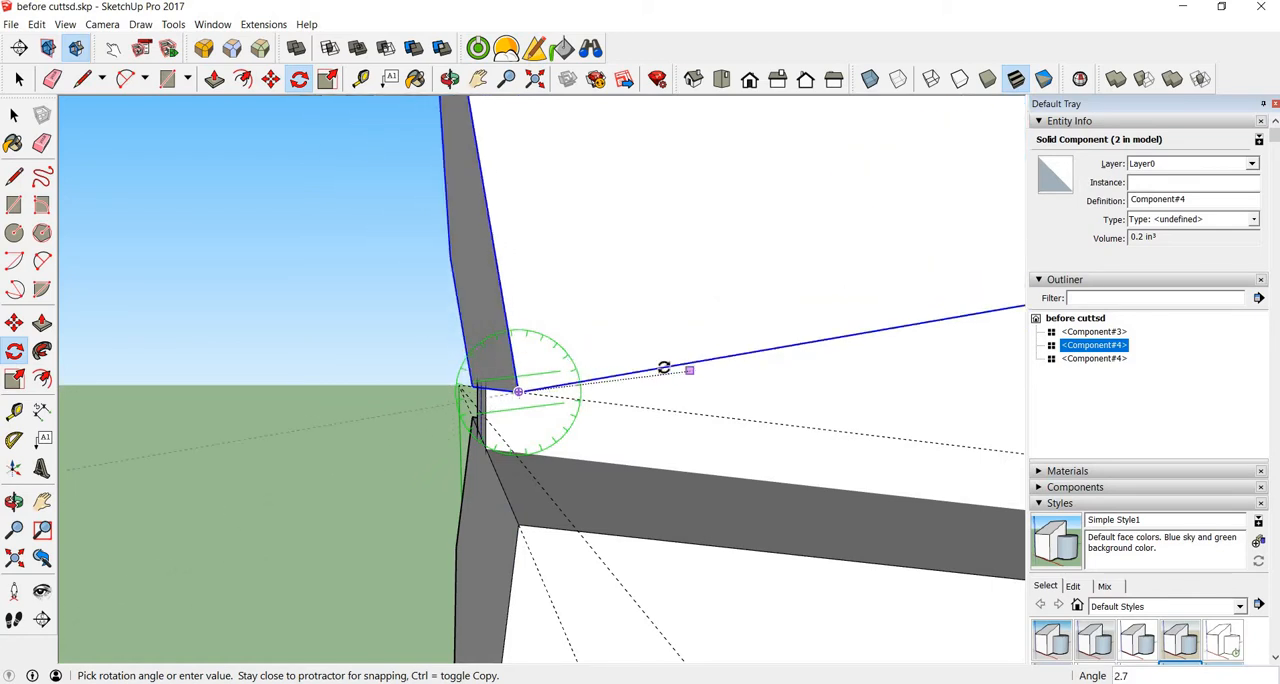
key(Escape)
key(space)
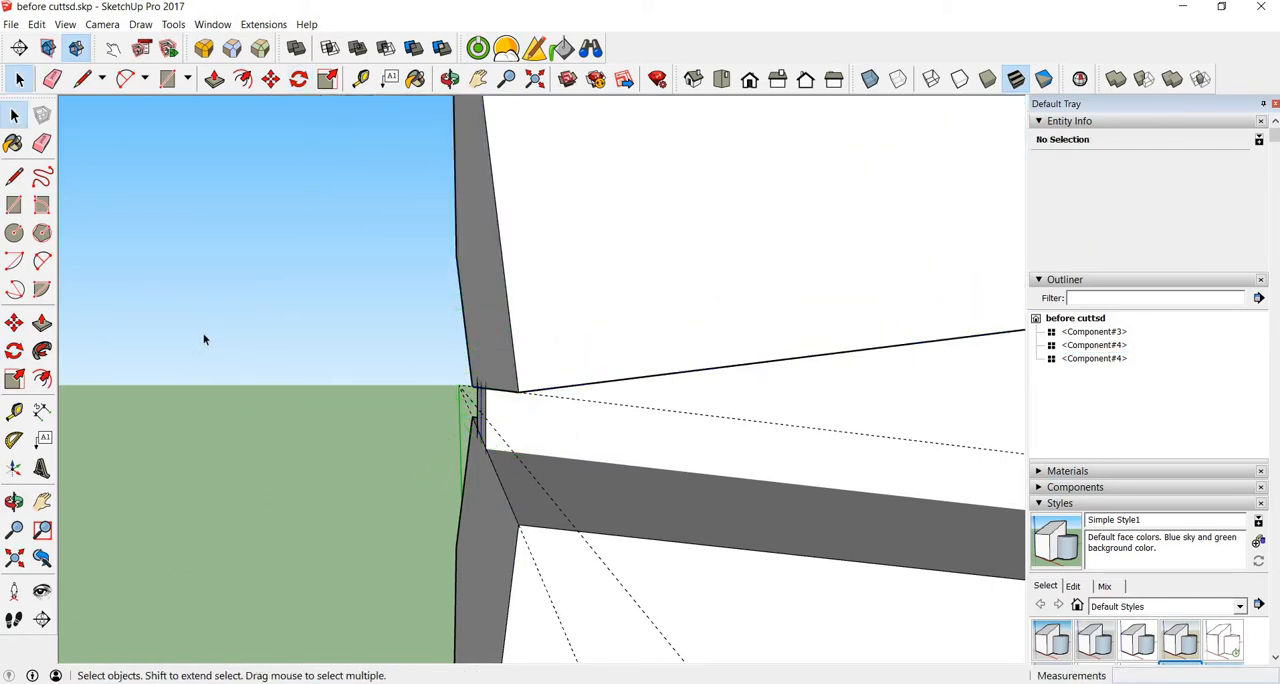
scroll(295, 328, down, 5)
scroll(210, 305, down, 4)
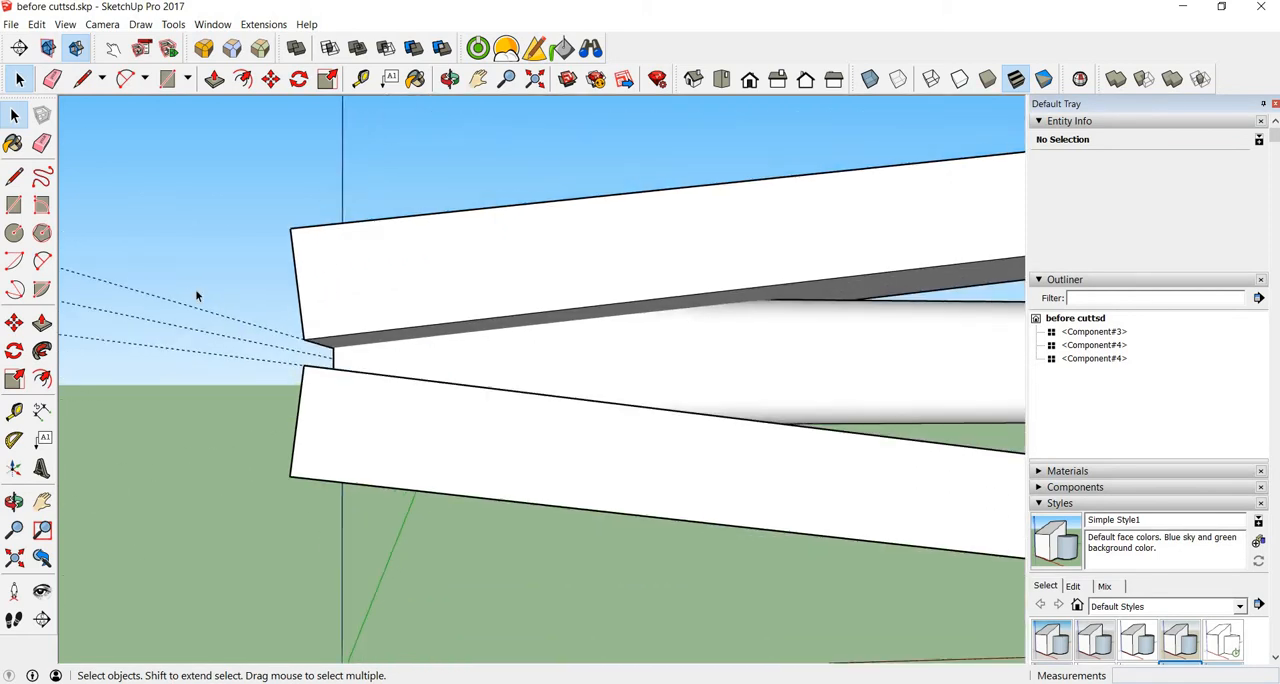
middle_drag(174, 229, 235, 320)
scroll(235, 320, down, 4)
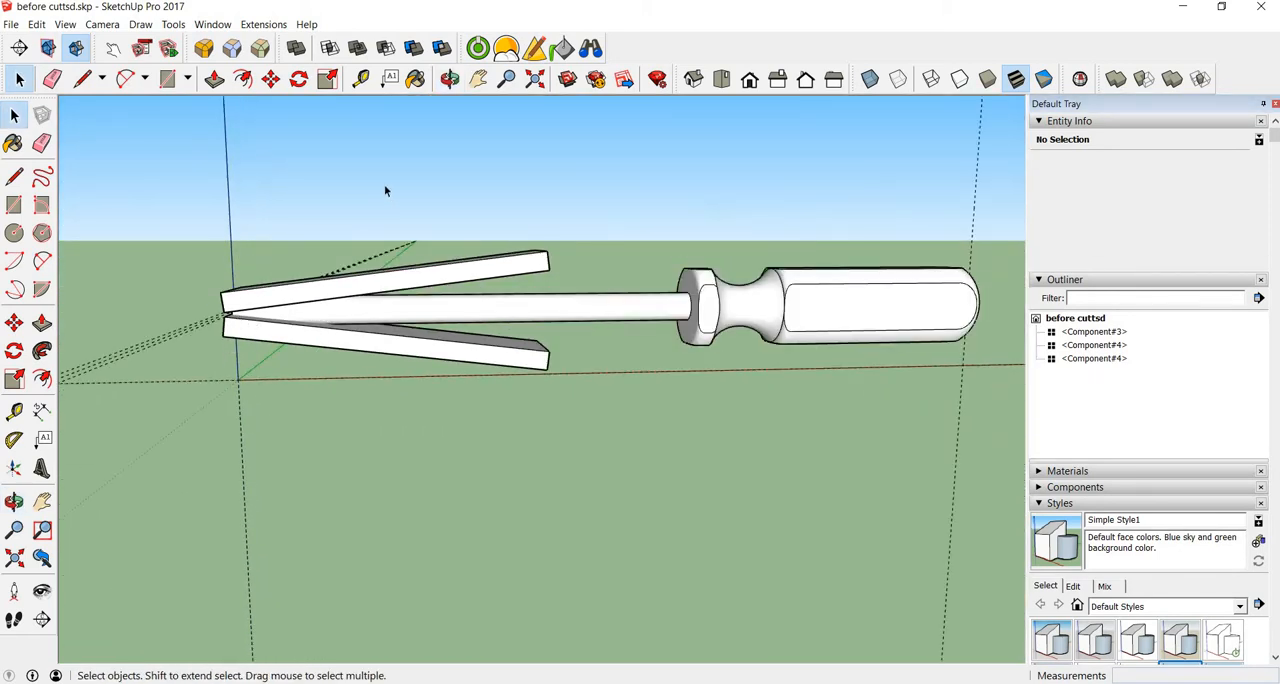
middle_drag(386, 191, 806, 137)
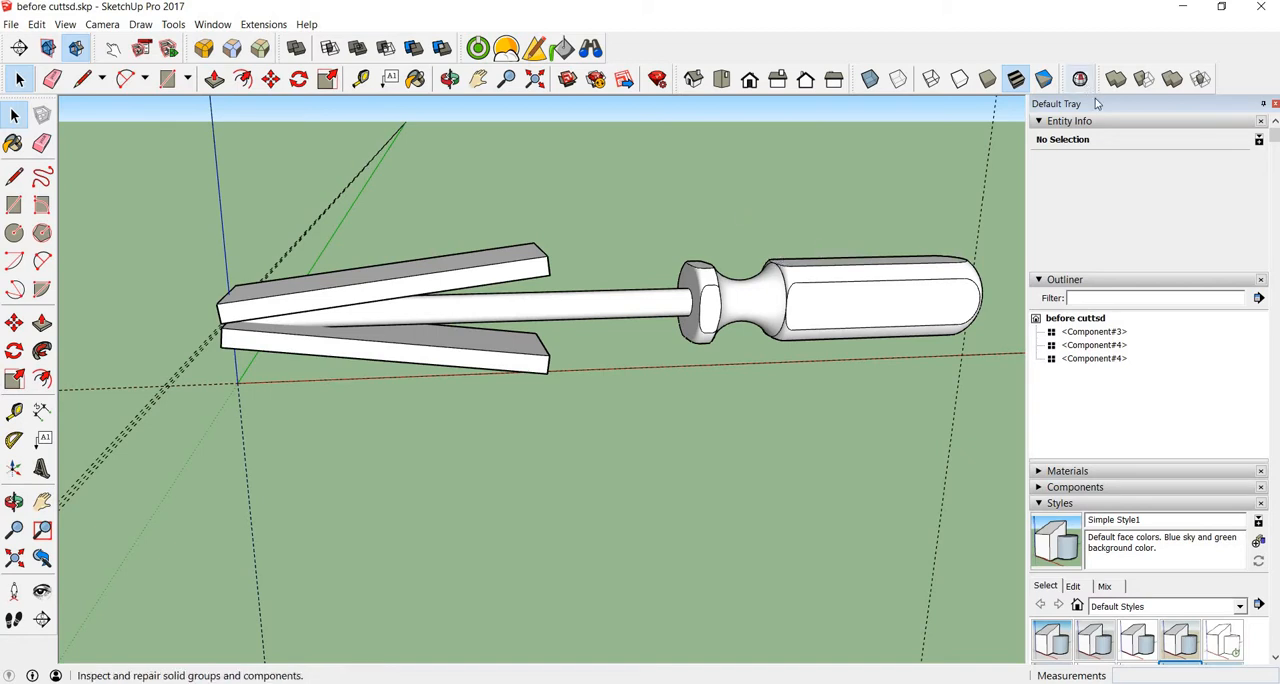
click(1172, 79)
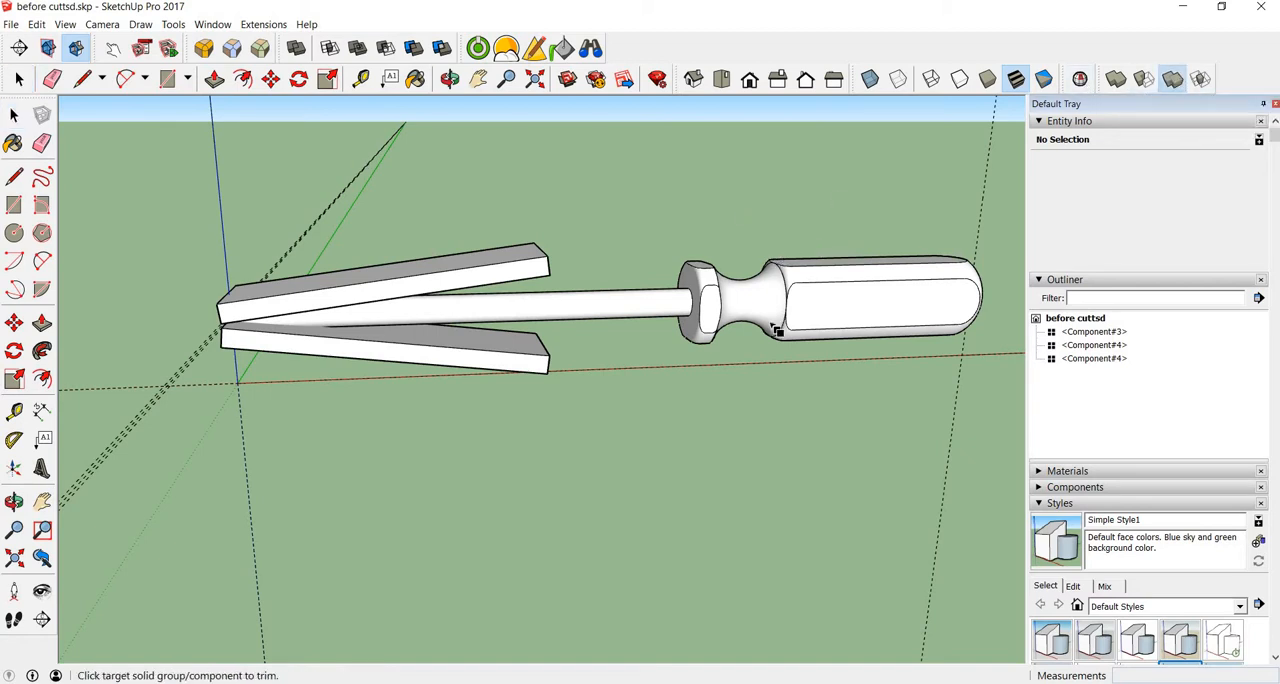
click(763, 306)
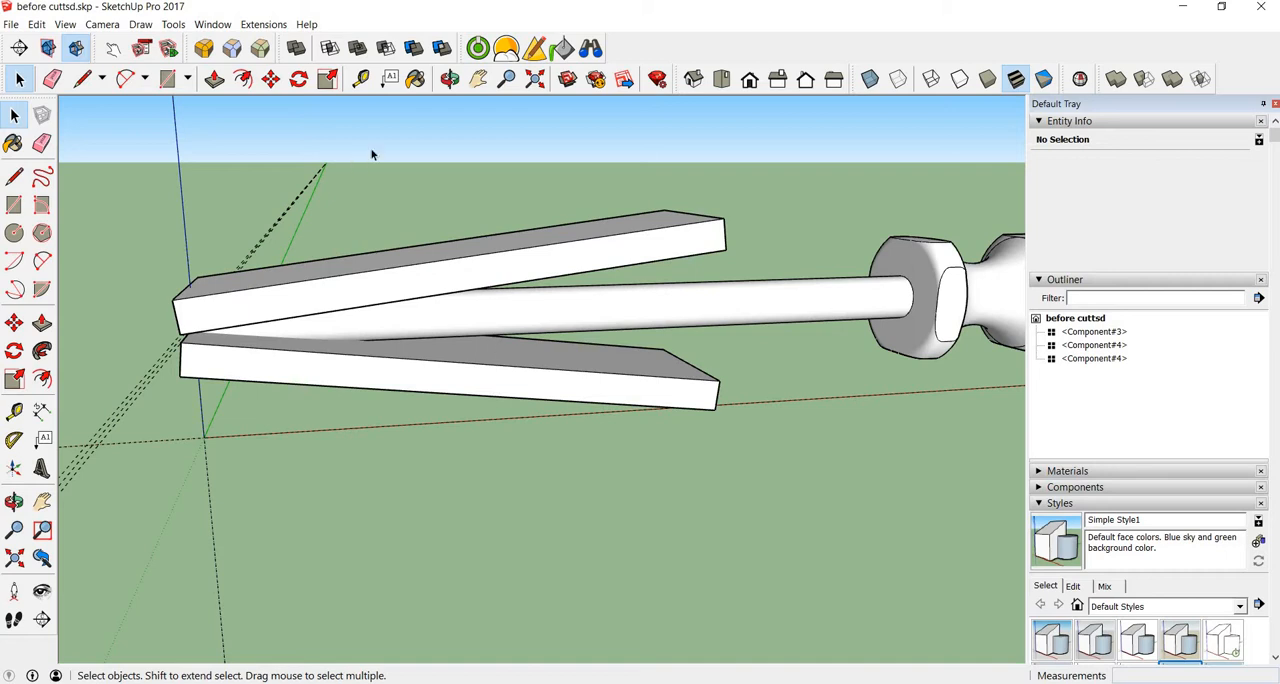
Step: Subtract the upper cutting block from the screwdriver to form the upper taper of its tip, and clear the selection
click(386, 50)
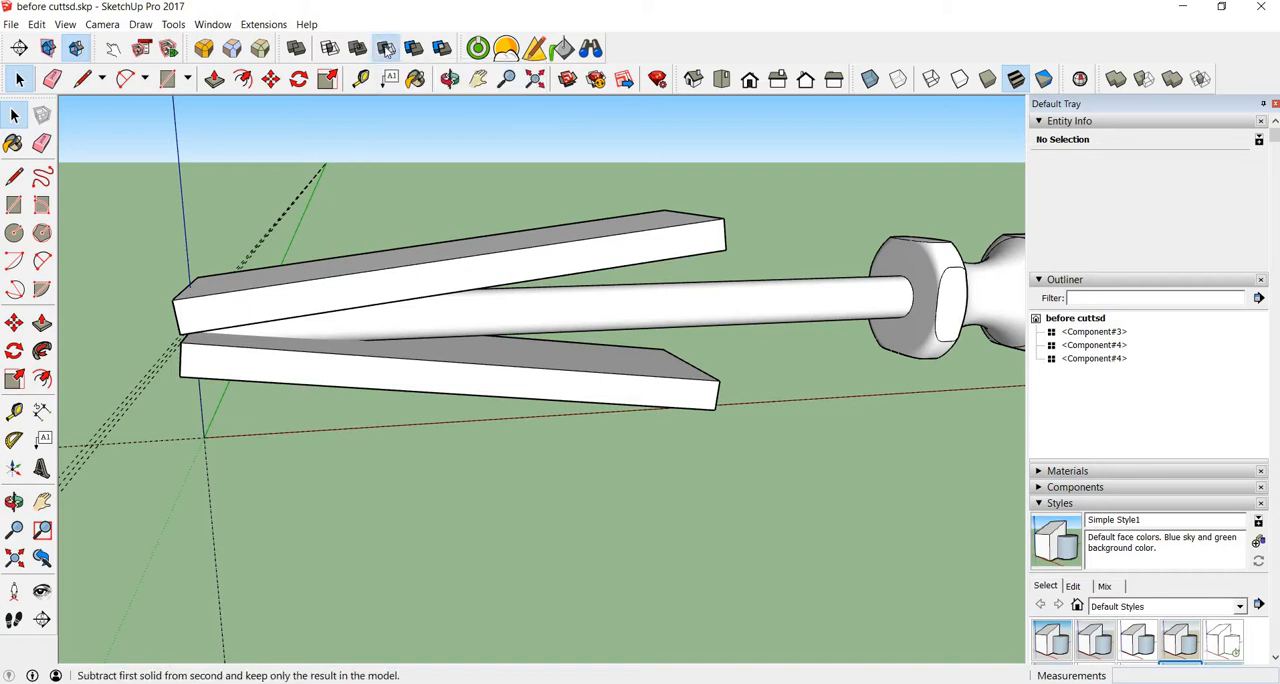
click(434, 278)
click(646, 316)
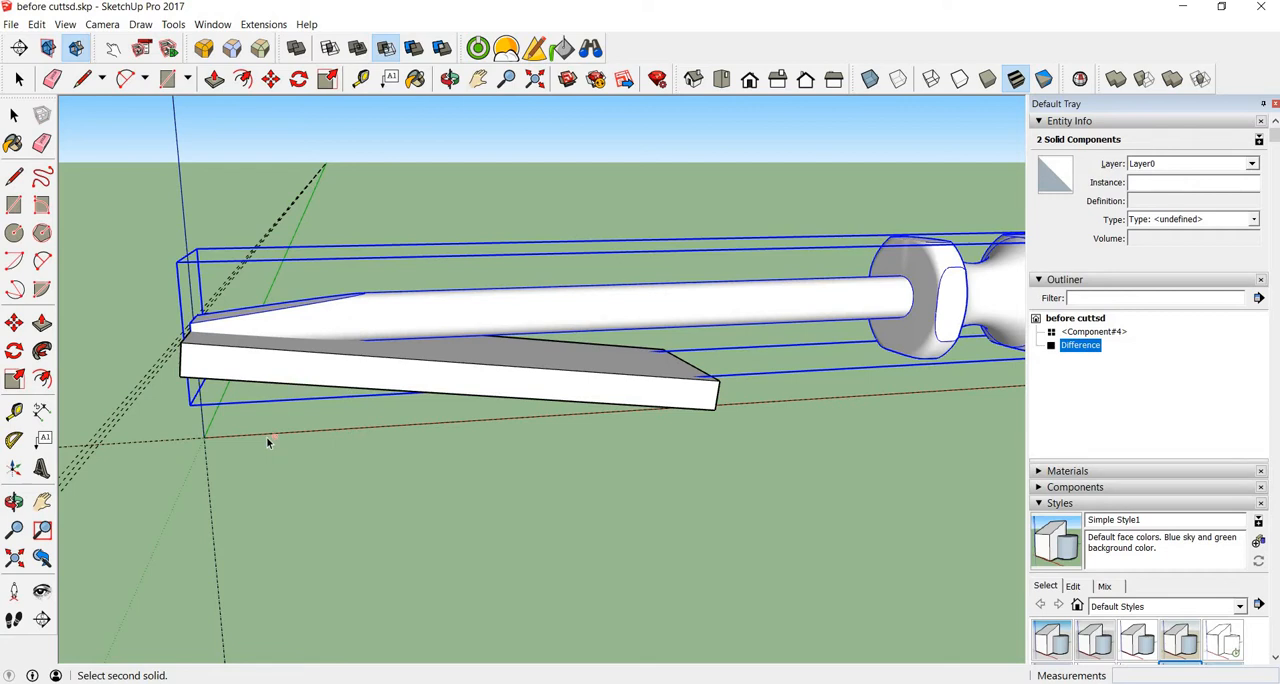
middle_drag(268, 443, 246, 418)
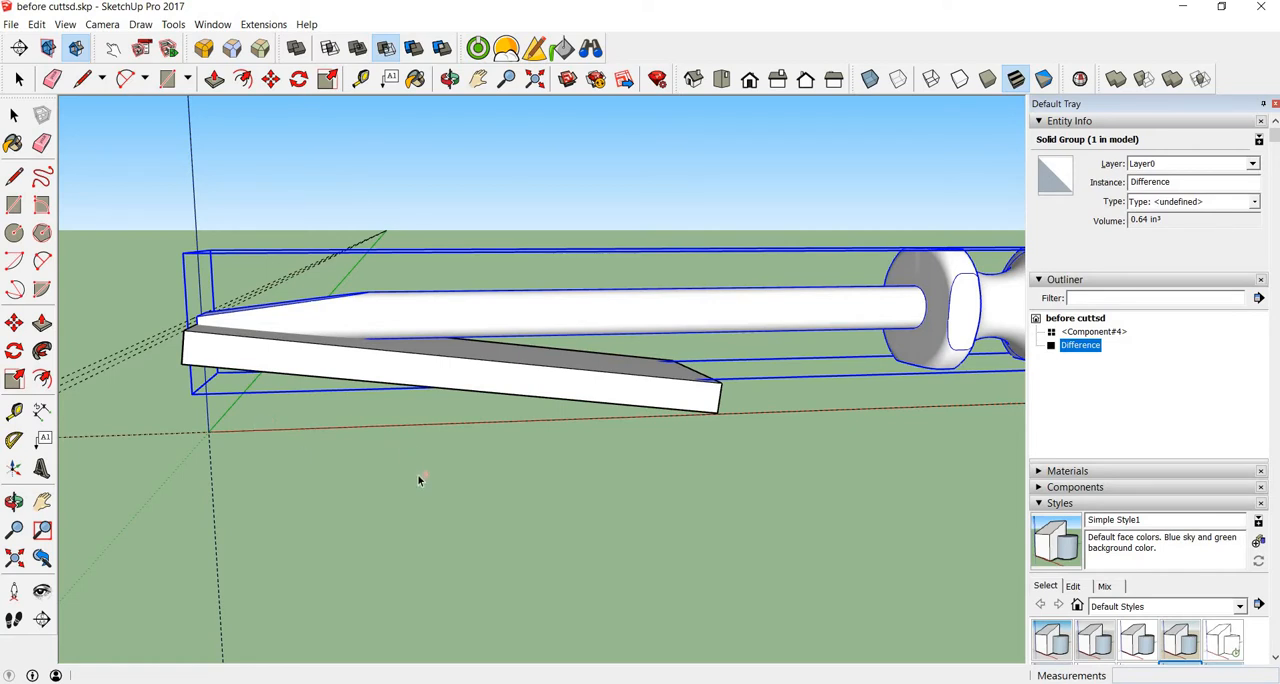
scroll(393, 449, up, 2)
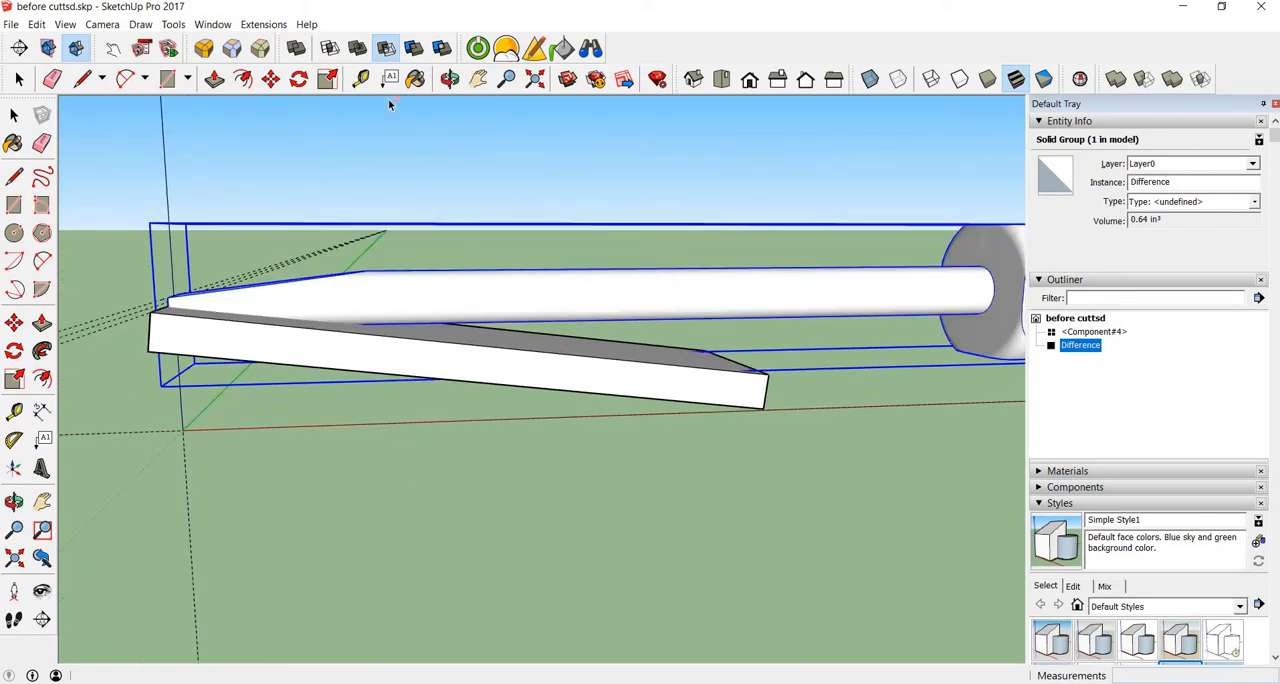
key(space)
click(431, 517)
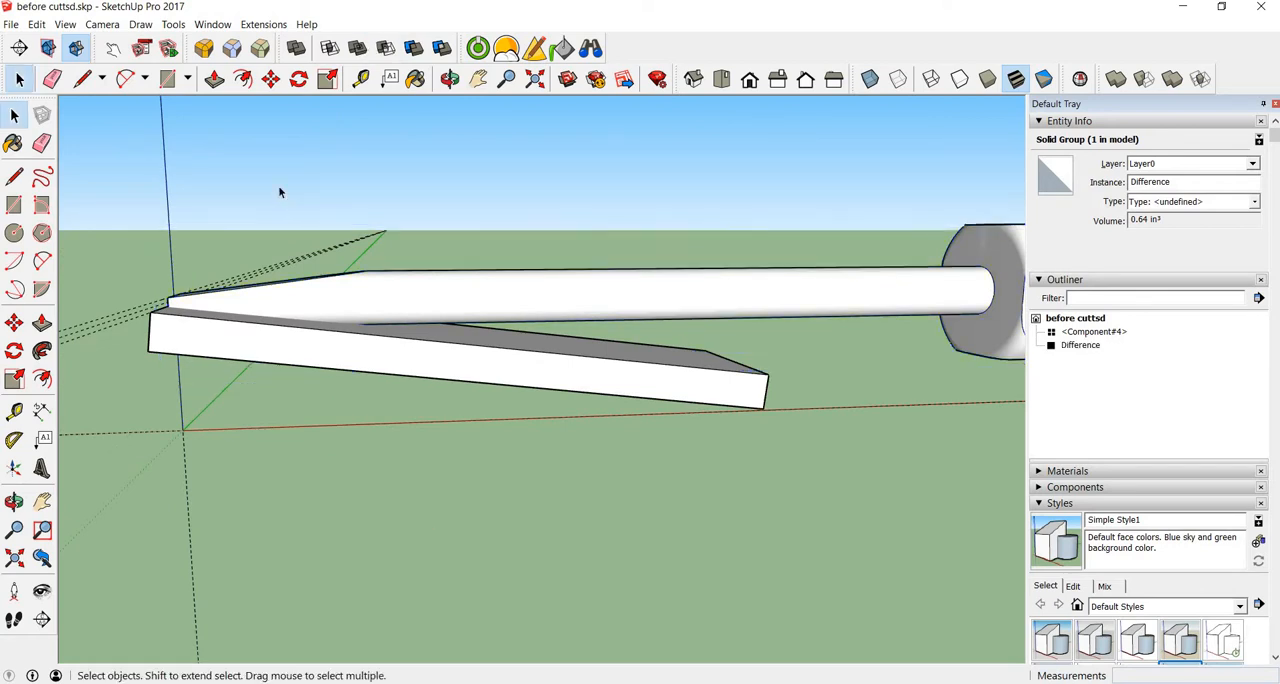
Step: Subtract the remaining lower cutting block from the screwdriver to form the lower taper of its tip, and clear the selection
click(386, 48)
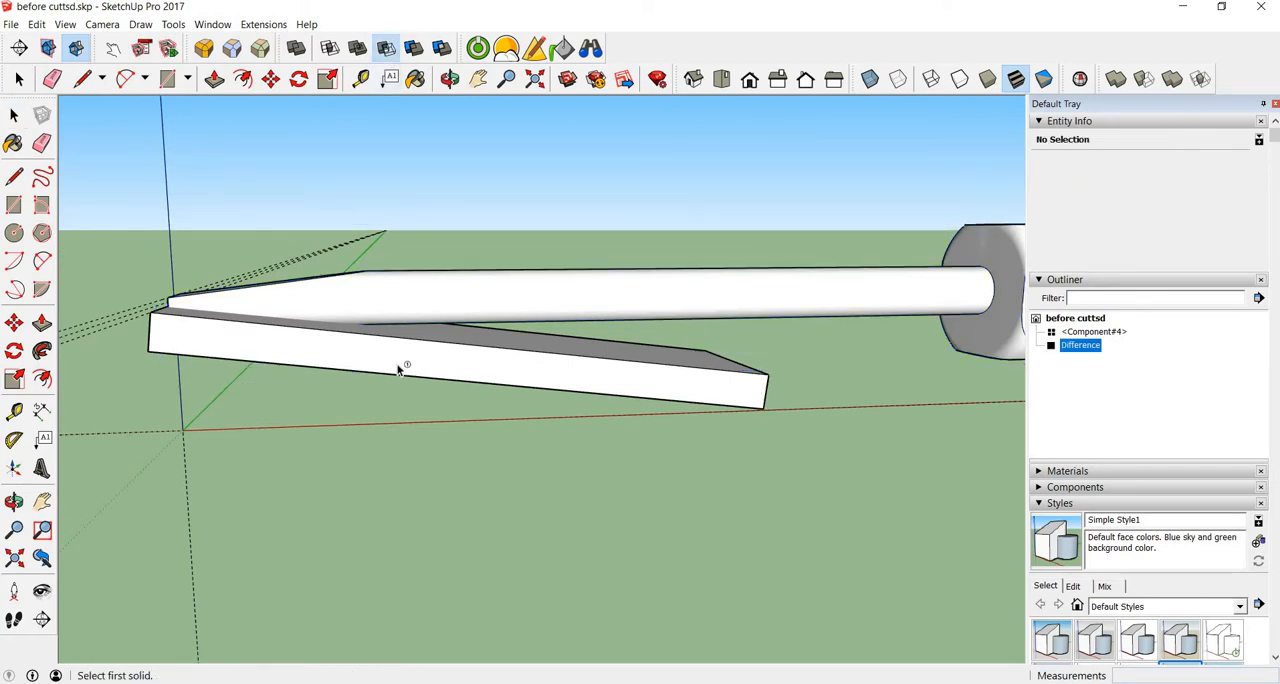
click(466, 331)
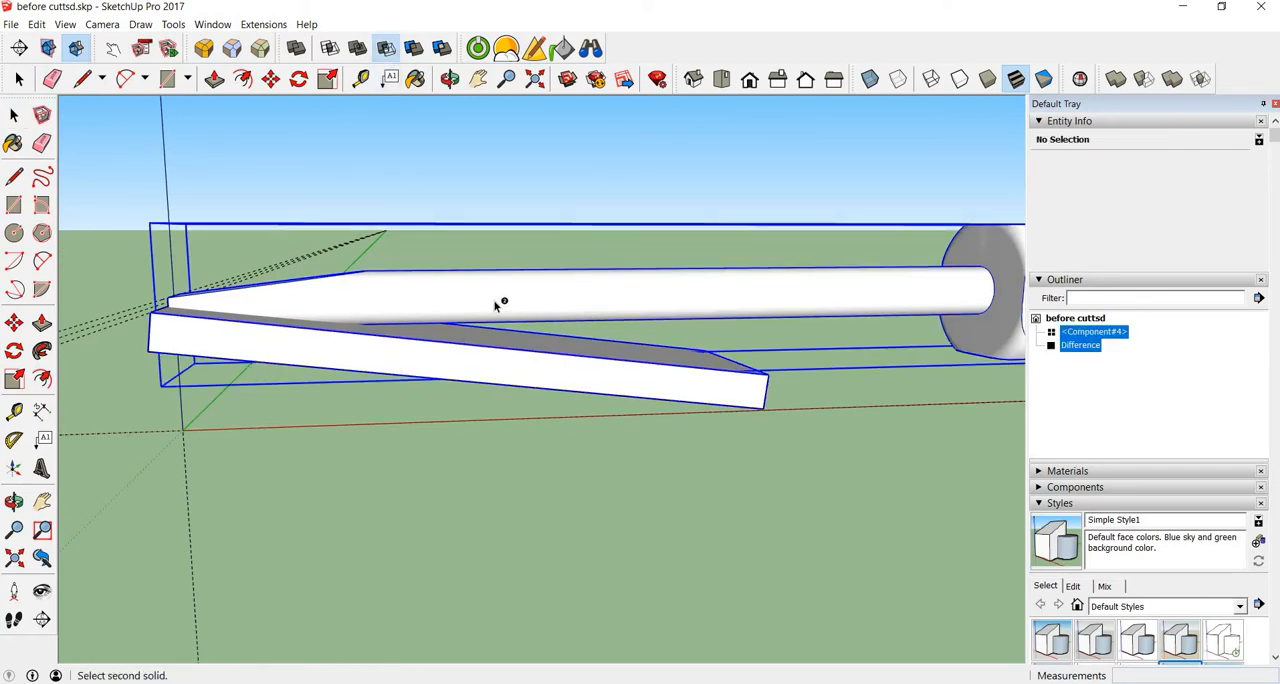
click(479, 501)
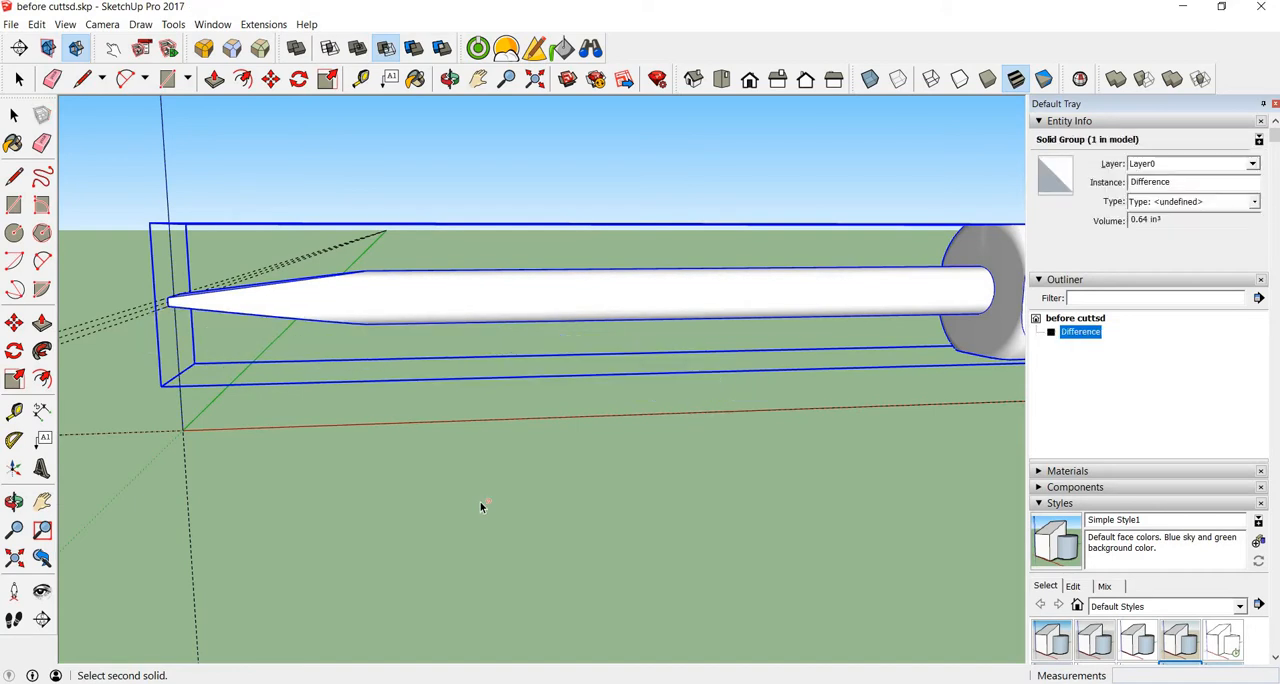
key(space)
click(479, 501)
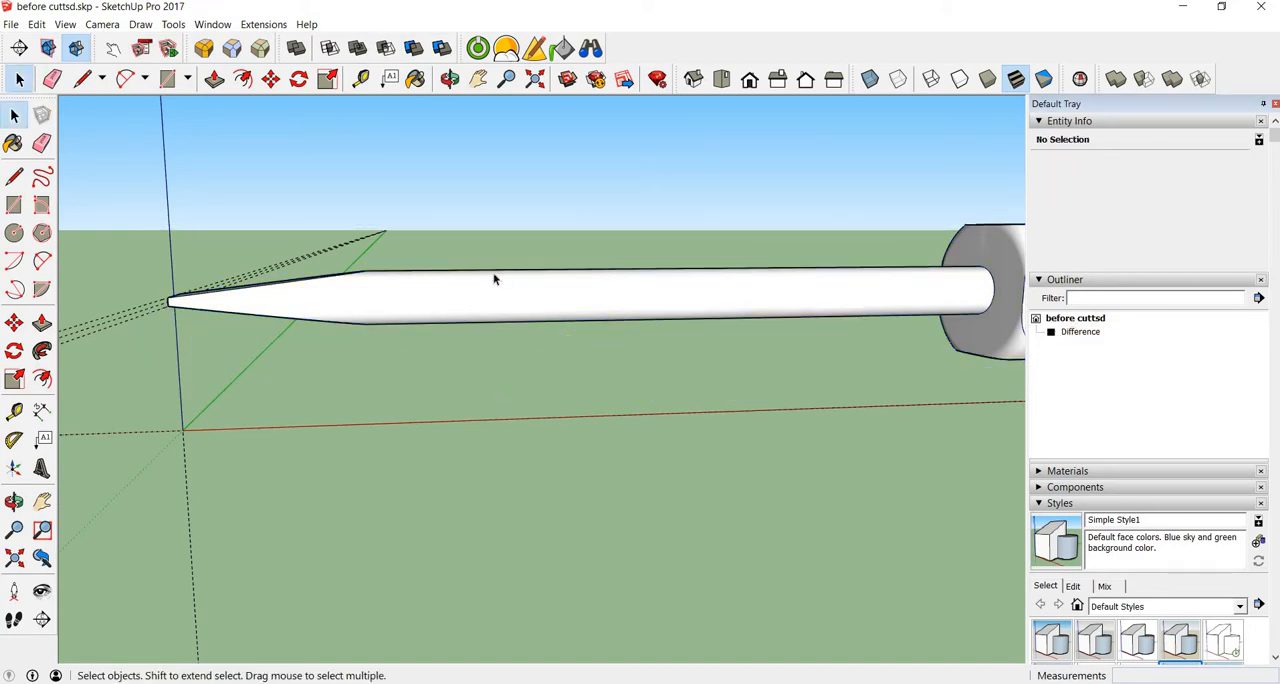
Step: Make the screwdriver group a component named Main body, replacing the existing definition of that name
click(493, 305)
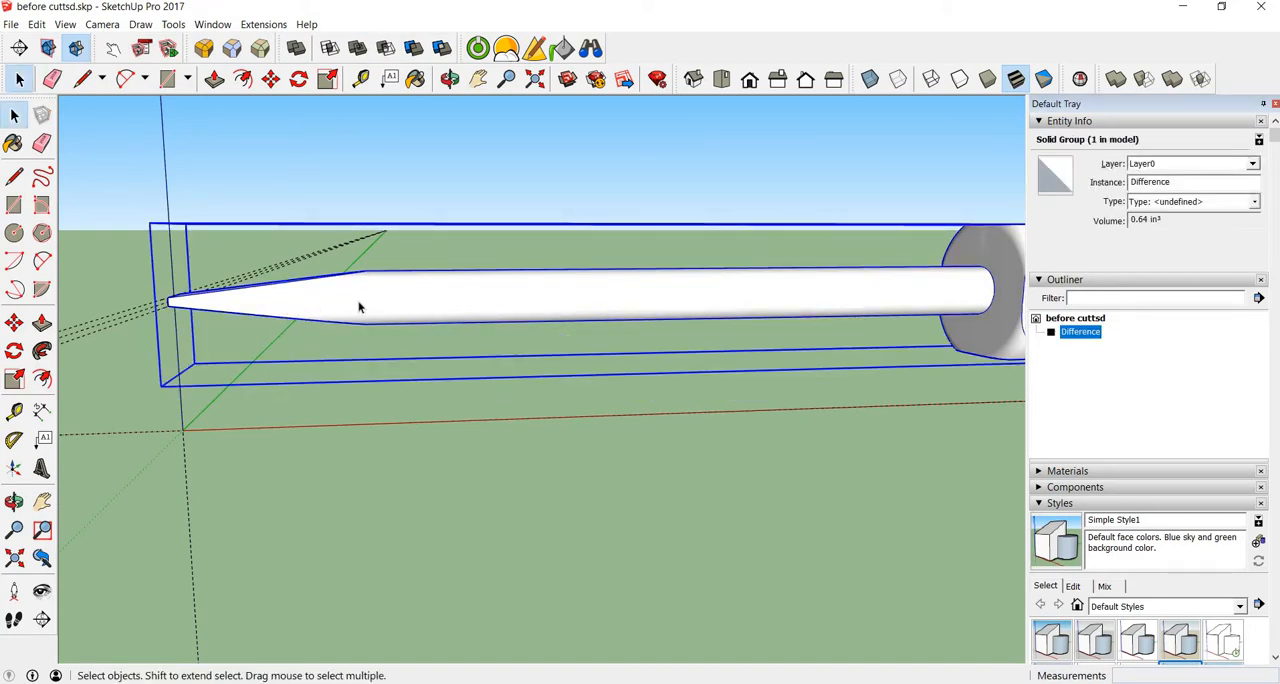
right_click(772, 298)
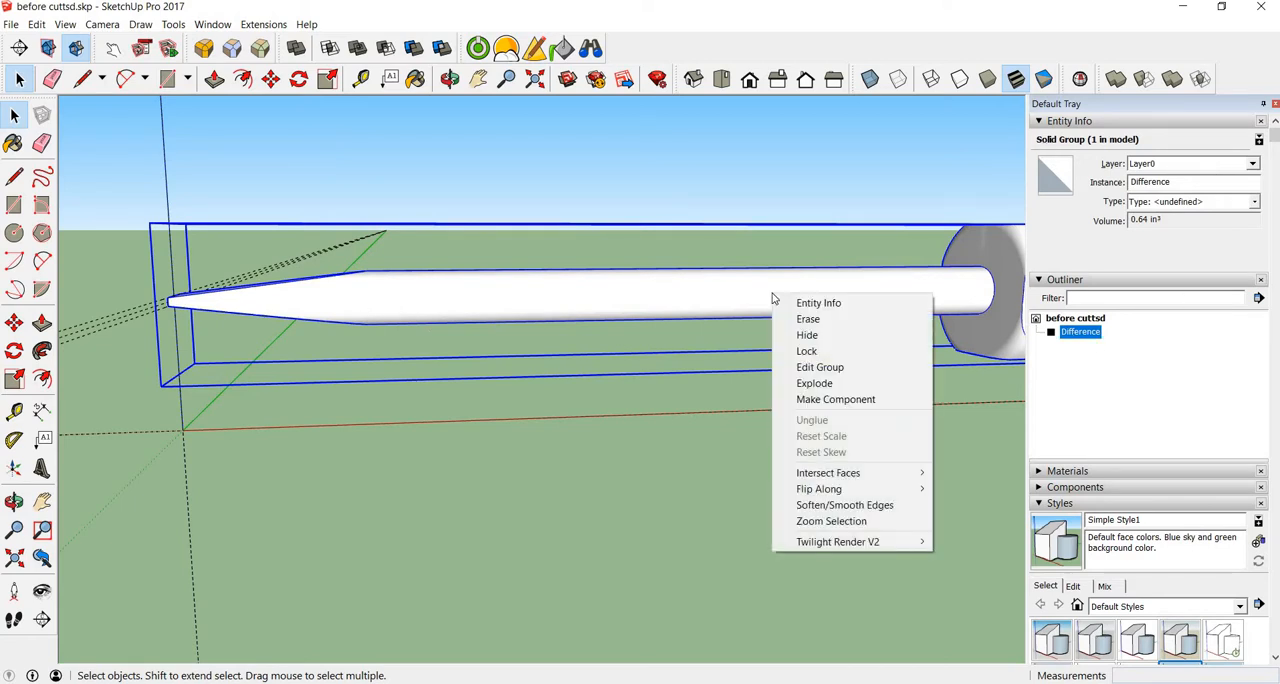
click(826, 400)
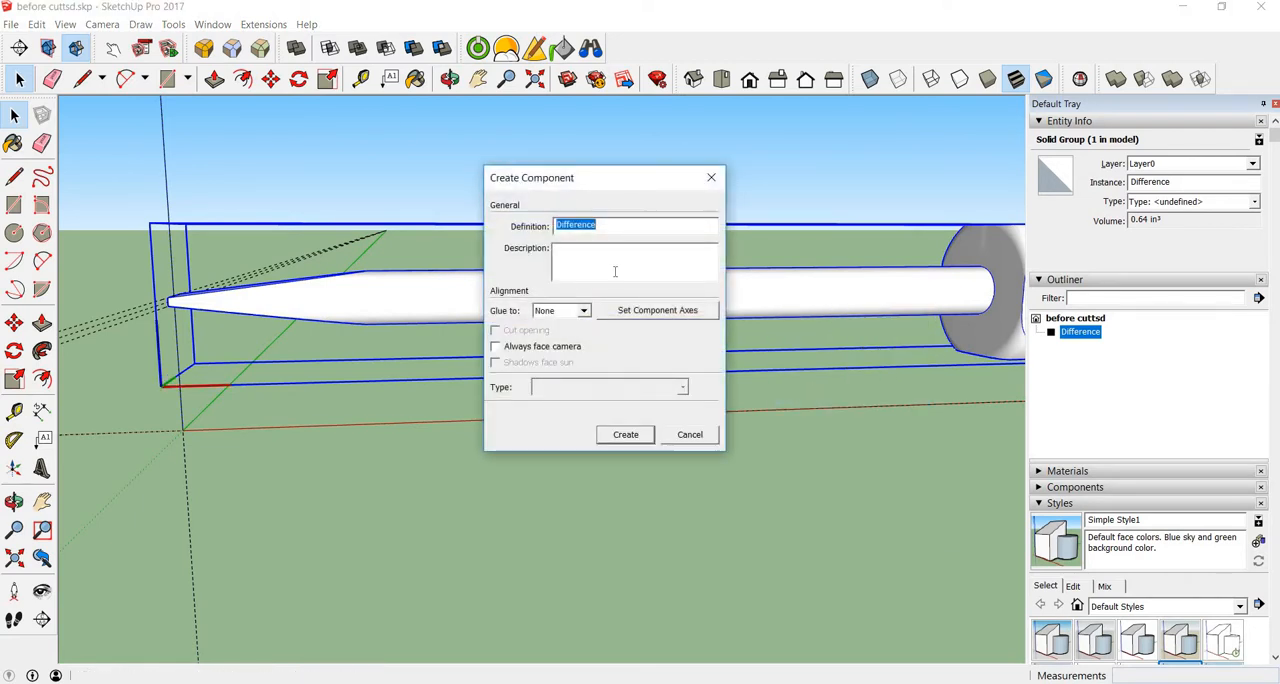
text(Mo)
text(in body)
key(Return)
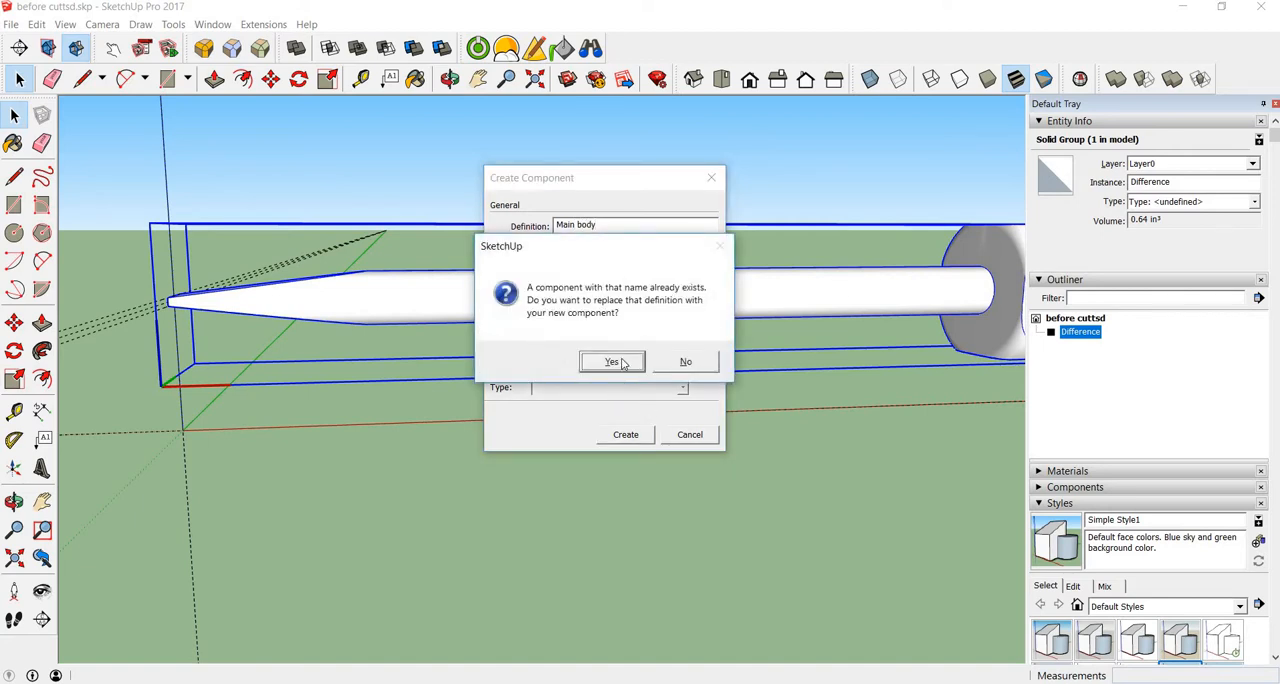
click(611, 361)
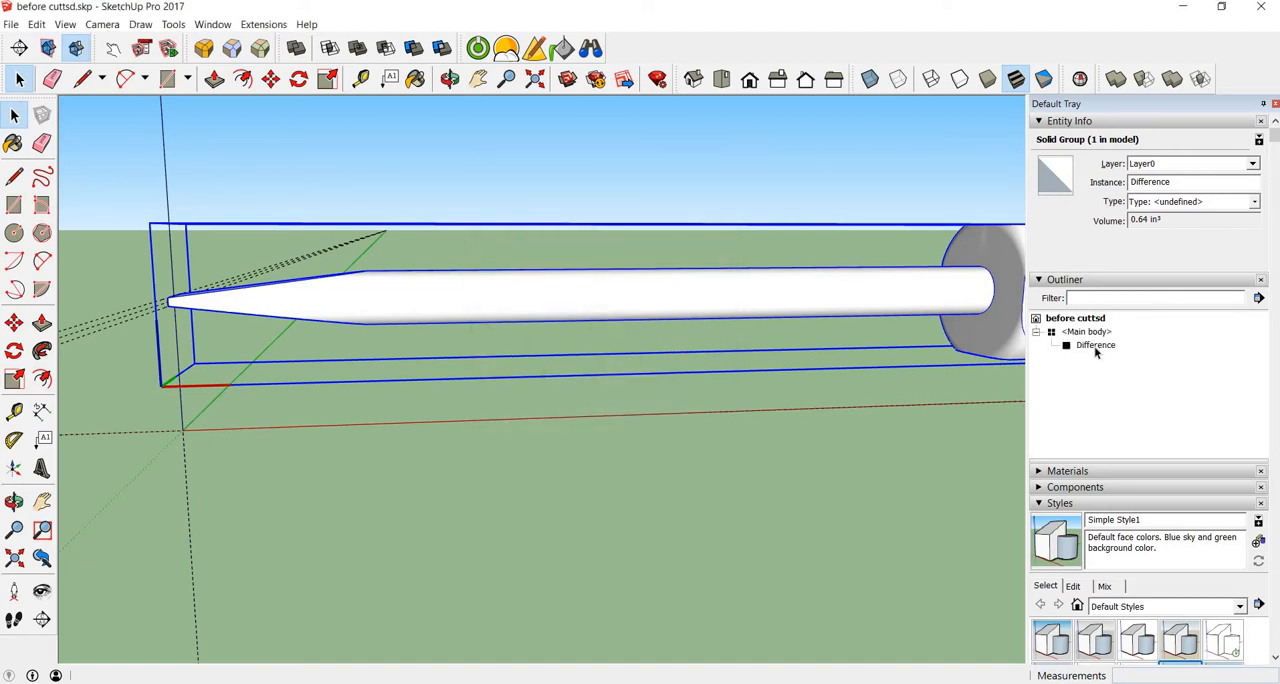
Step: Undo the replacement of the Main body definition and select the whole screwdriver
key(ctrl+z)
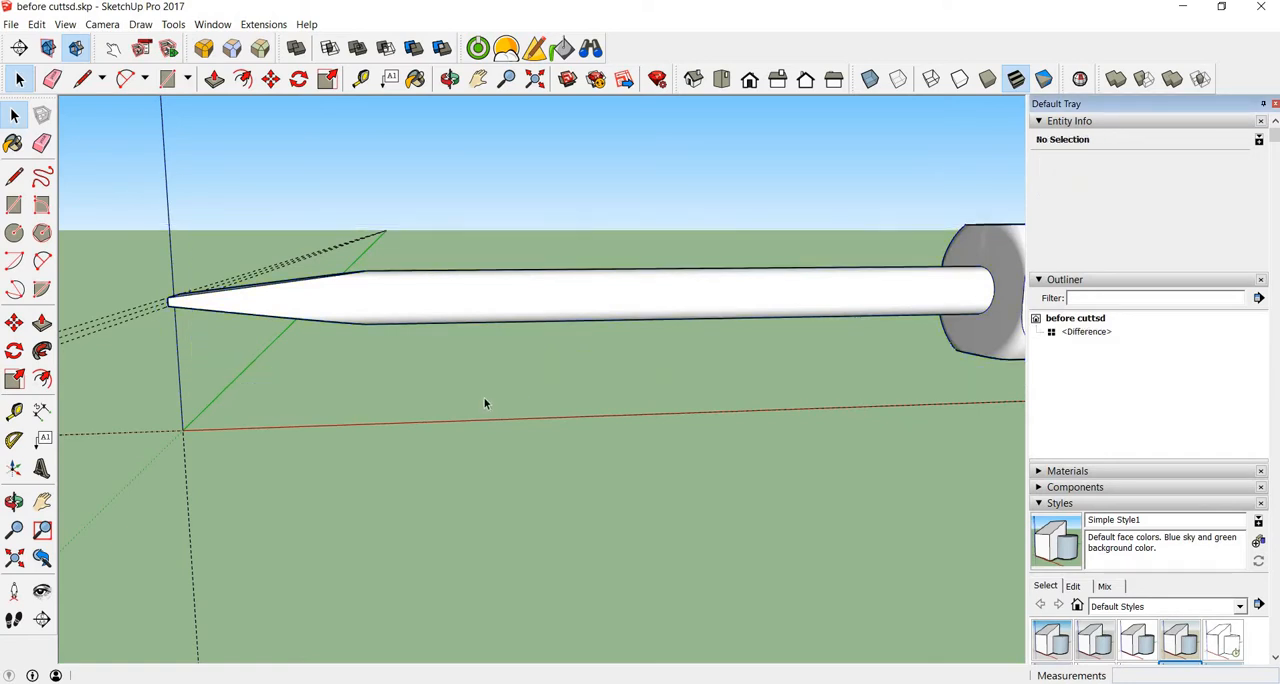
click(580, 294)
scroll(591, 330, down, 6)
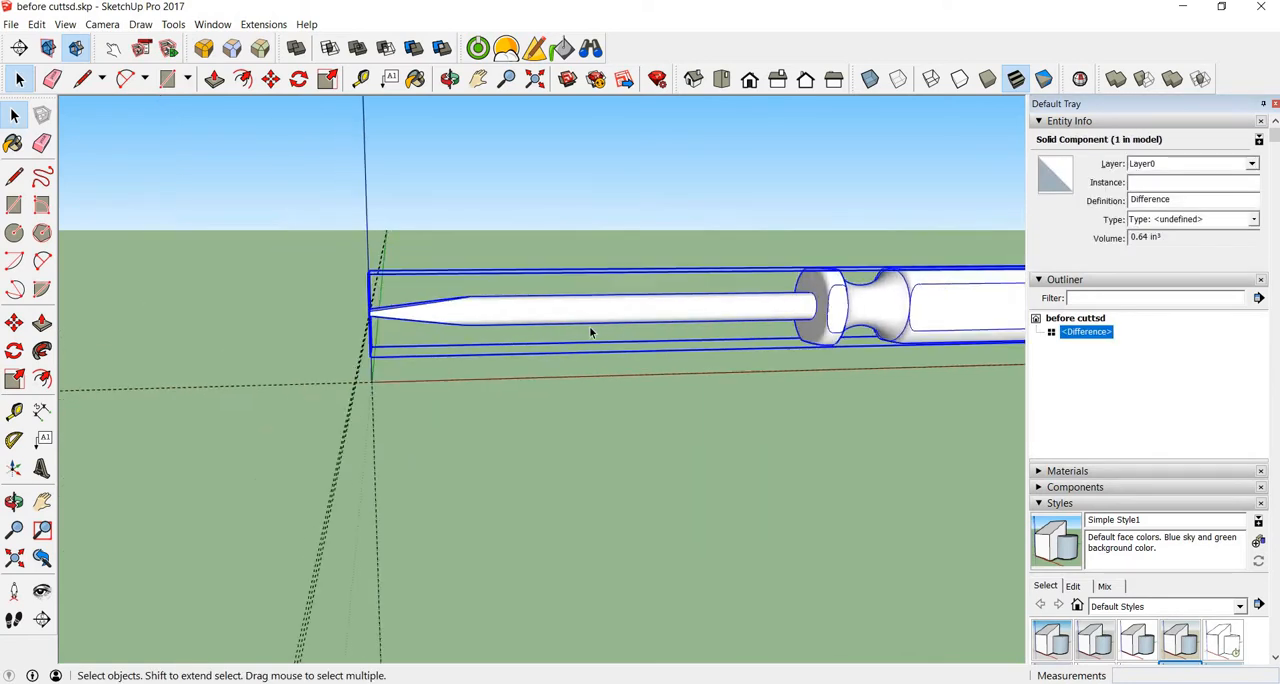
scroll(669, 338, up, 3)
scroll(669, 338, down, 5)
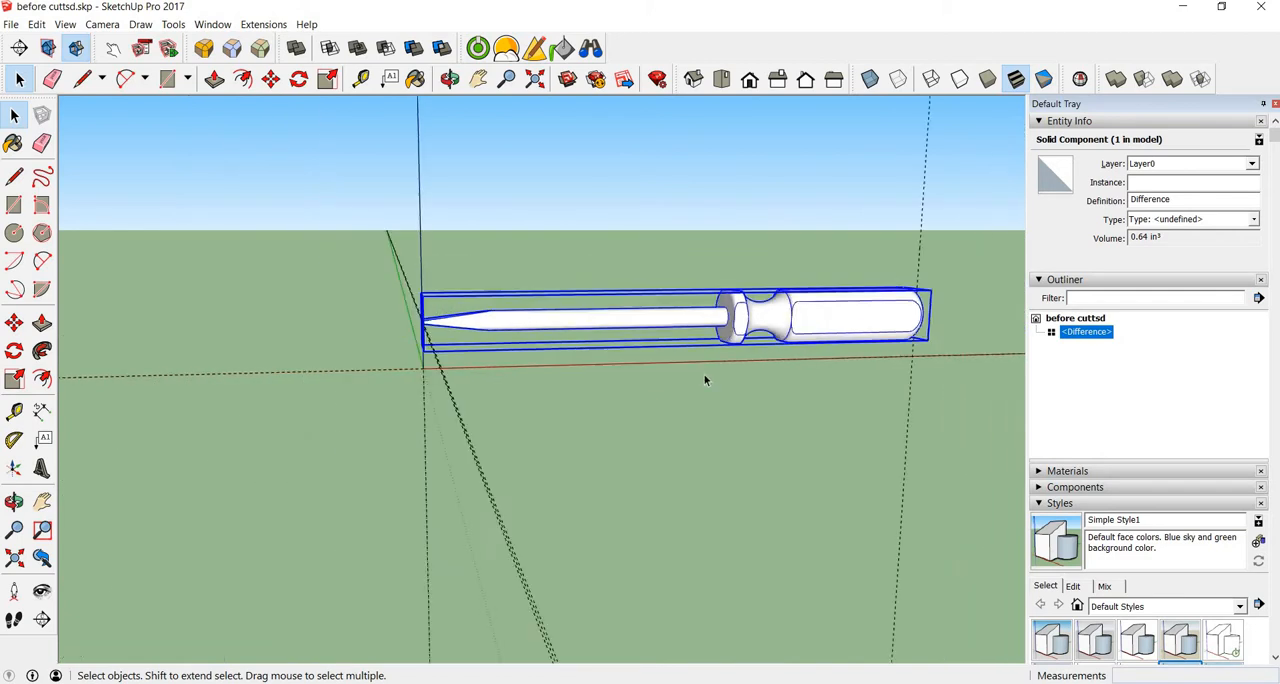
Step: Examine the screwdriver's tip, collar and handle from several sides, using X-ray display to check the shaft inside the collar
middle_drag(706, 380, 508, 368)
click(674, 406)
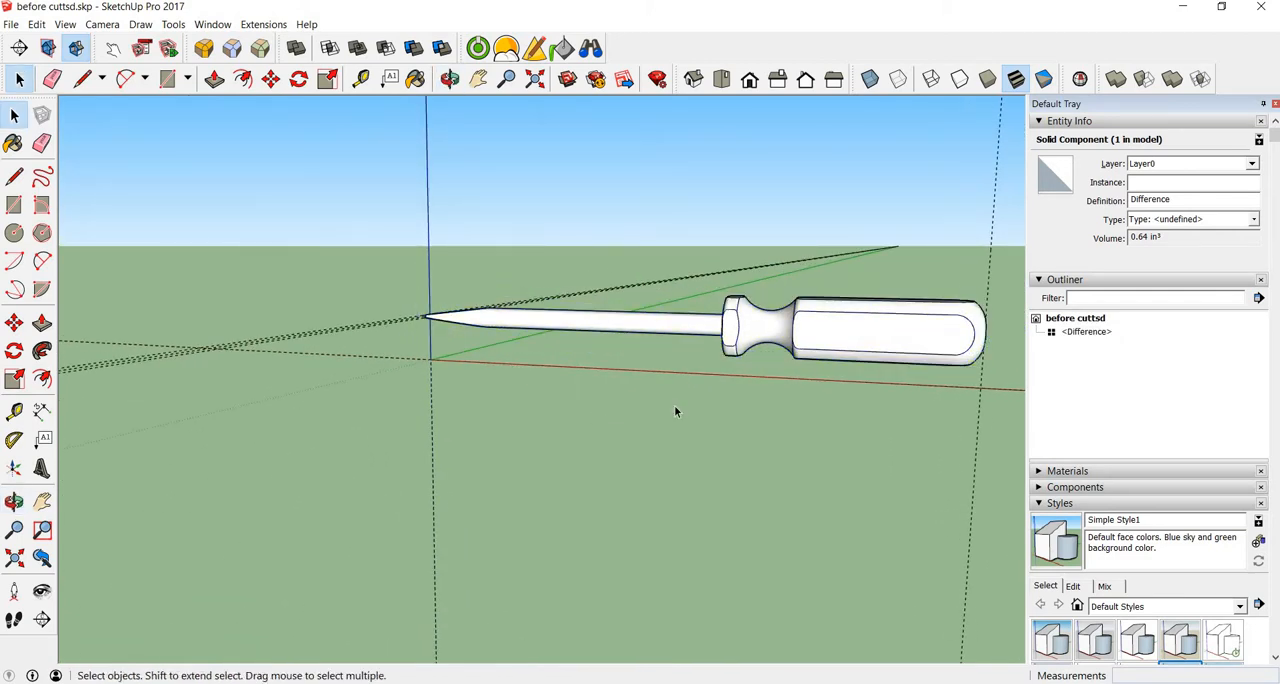
middle_drag(709, 329, 522, 343)
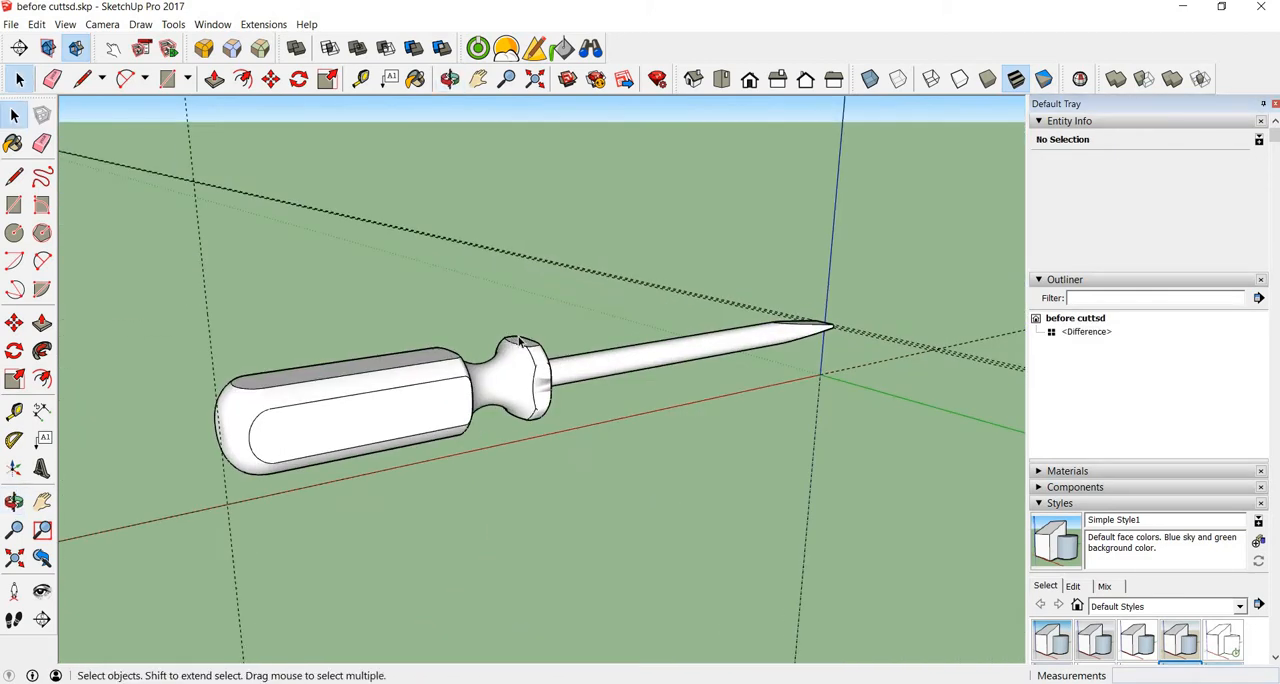
middle_drag(374, 313, 545, 391)
scroll(570, 390, up, 3)
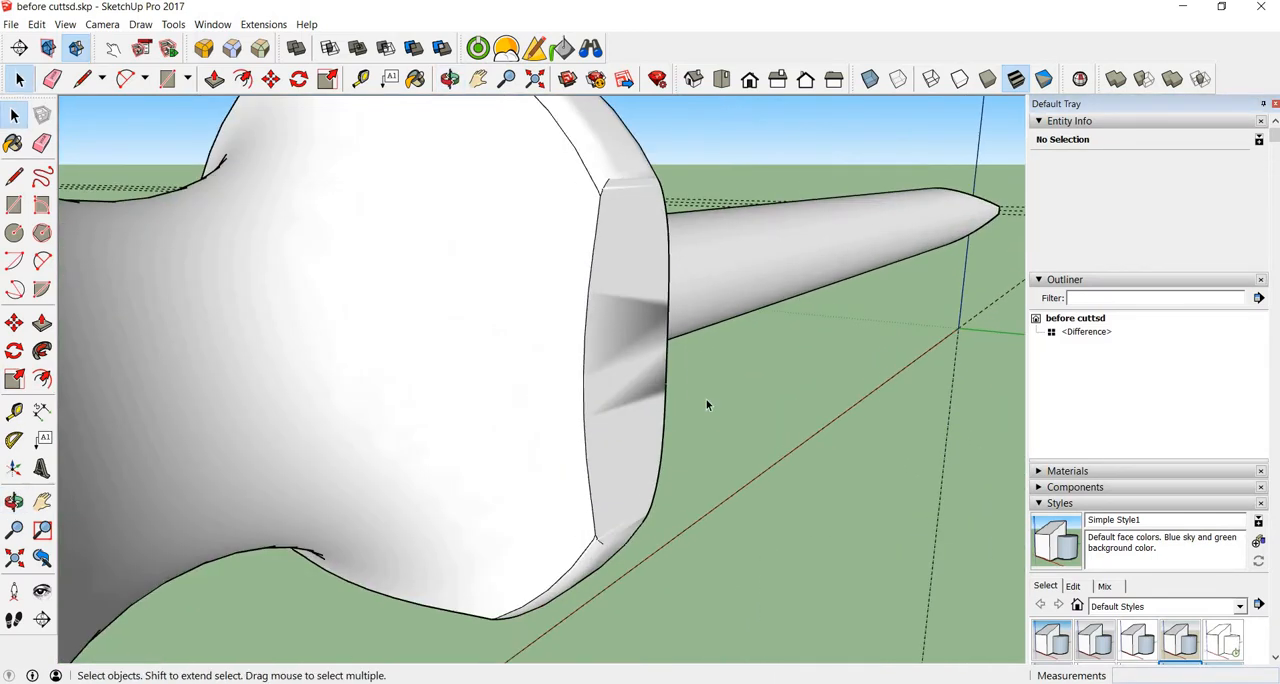
middle_drag(706, 400, 611, 302)
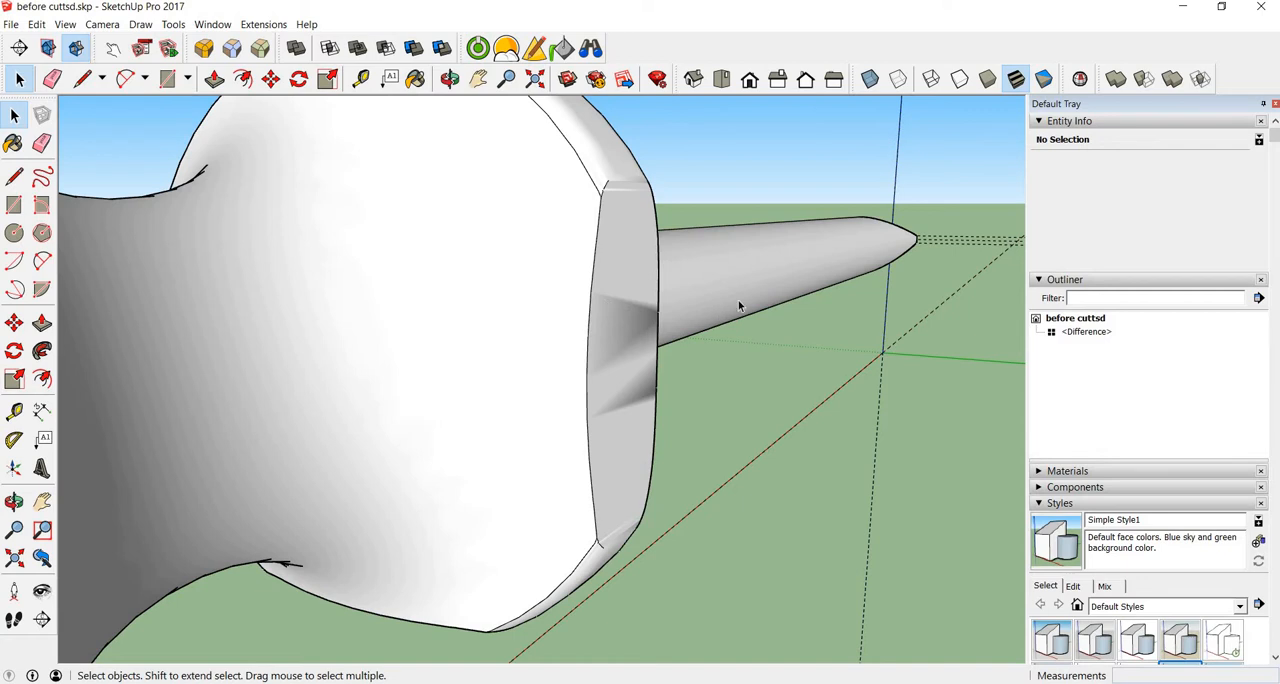
click(870, 79)
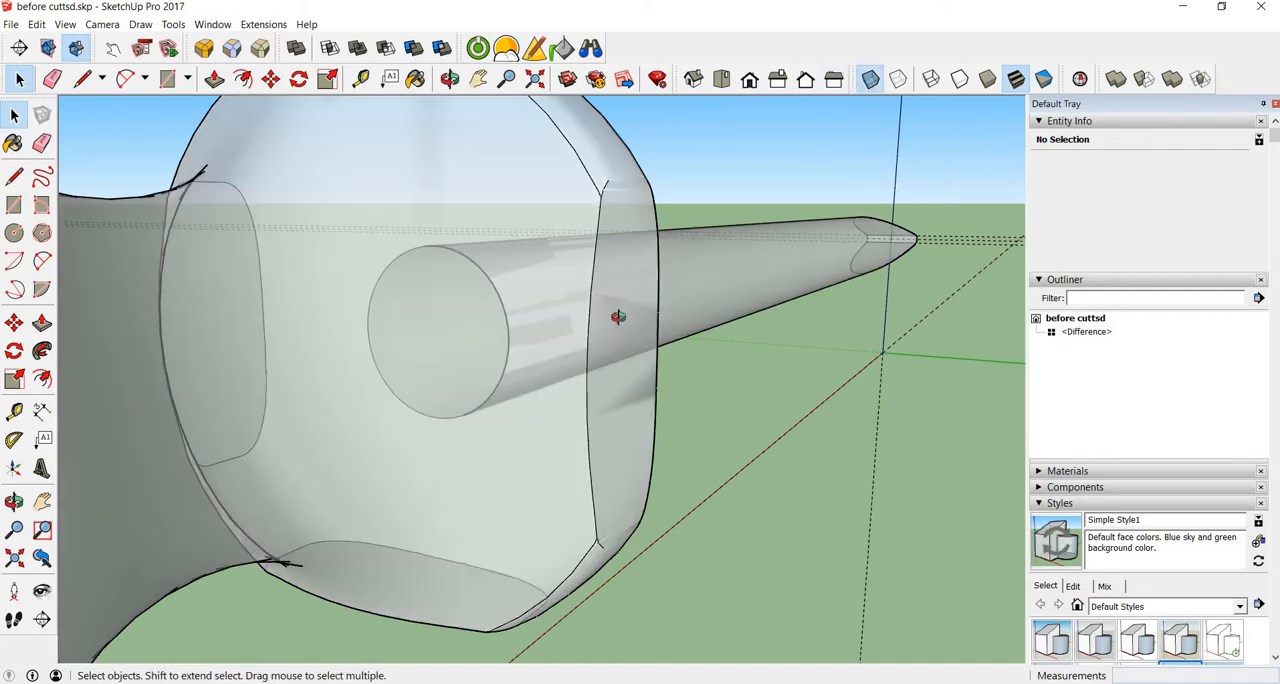
middle_drag(618, 317, 774, 383)
key(space)
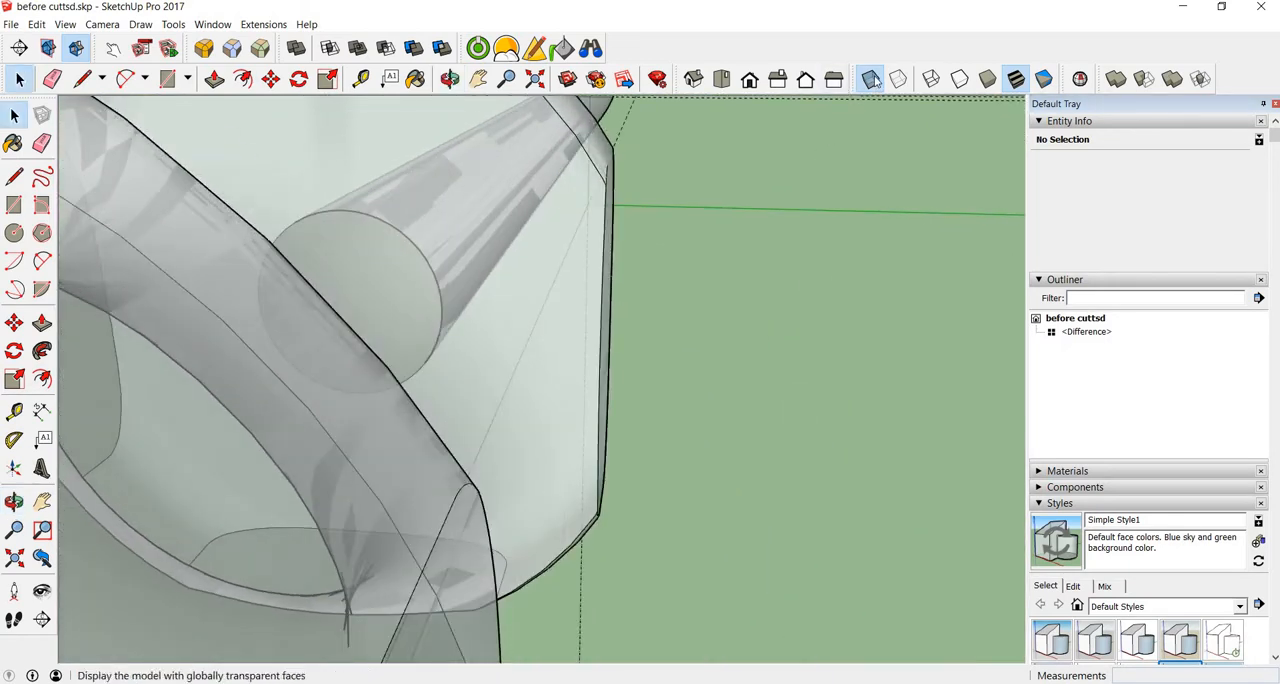
click(872, 80)
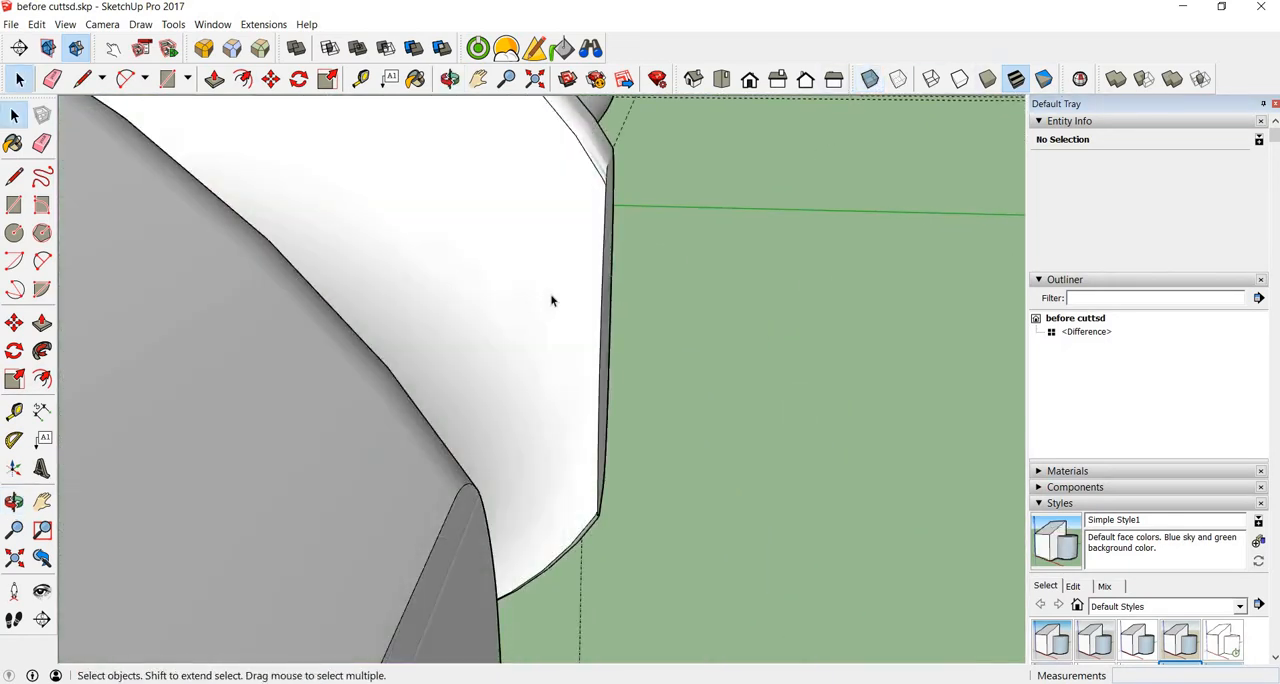
Step: Erase the leftover dashed guide lines around the screwdriver
scroll(551, 299, down, 10)
click(503, 363)
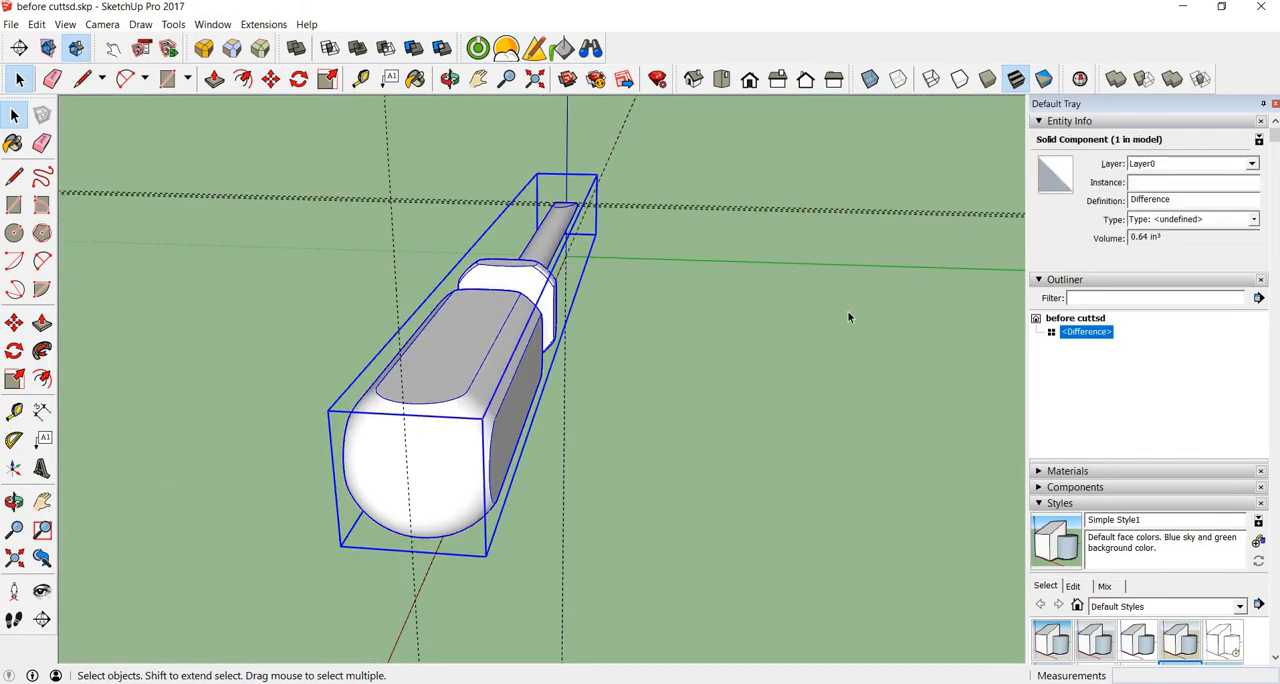
middle_drag(343, 390, 289, 378)
scroll(289, 378, down, 2)
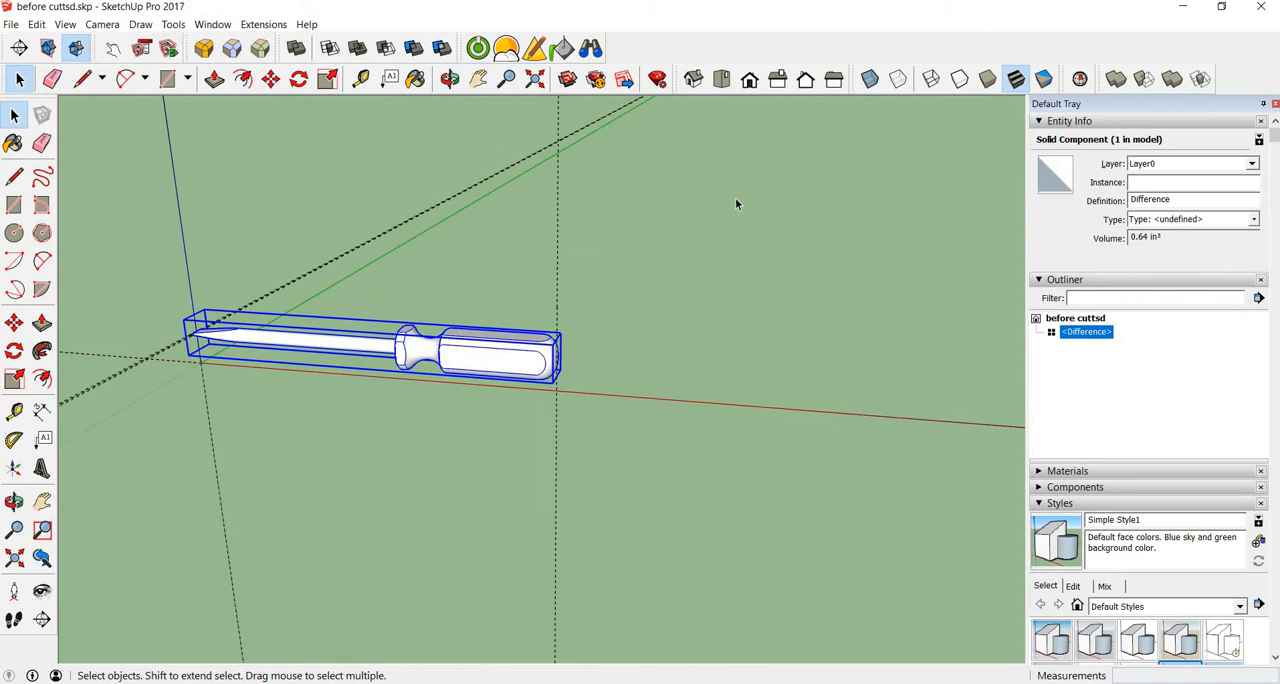
click(690, 246)
key(e)
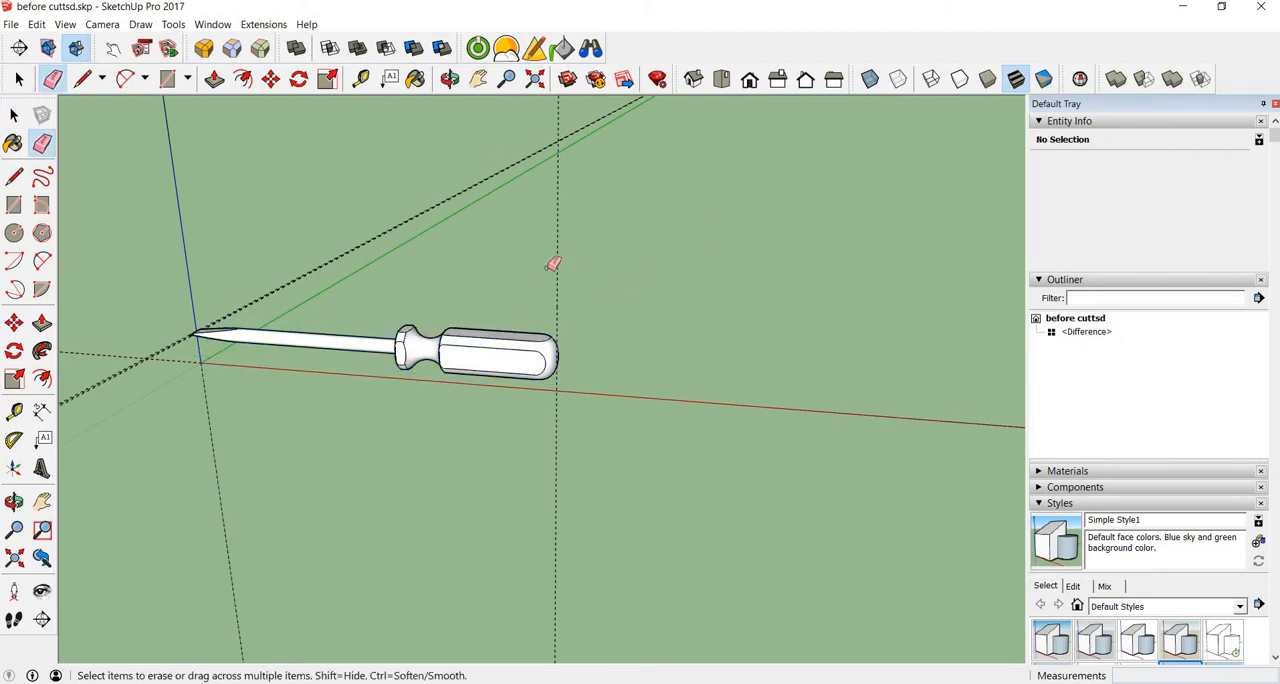
mouse_move(553, 263)
mouse_down()
mouse_move(340, 234)
mouse_move(363, 266)
mouse_move(449, 277)
mouse_up()
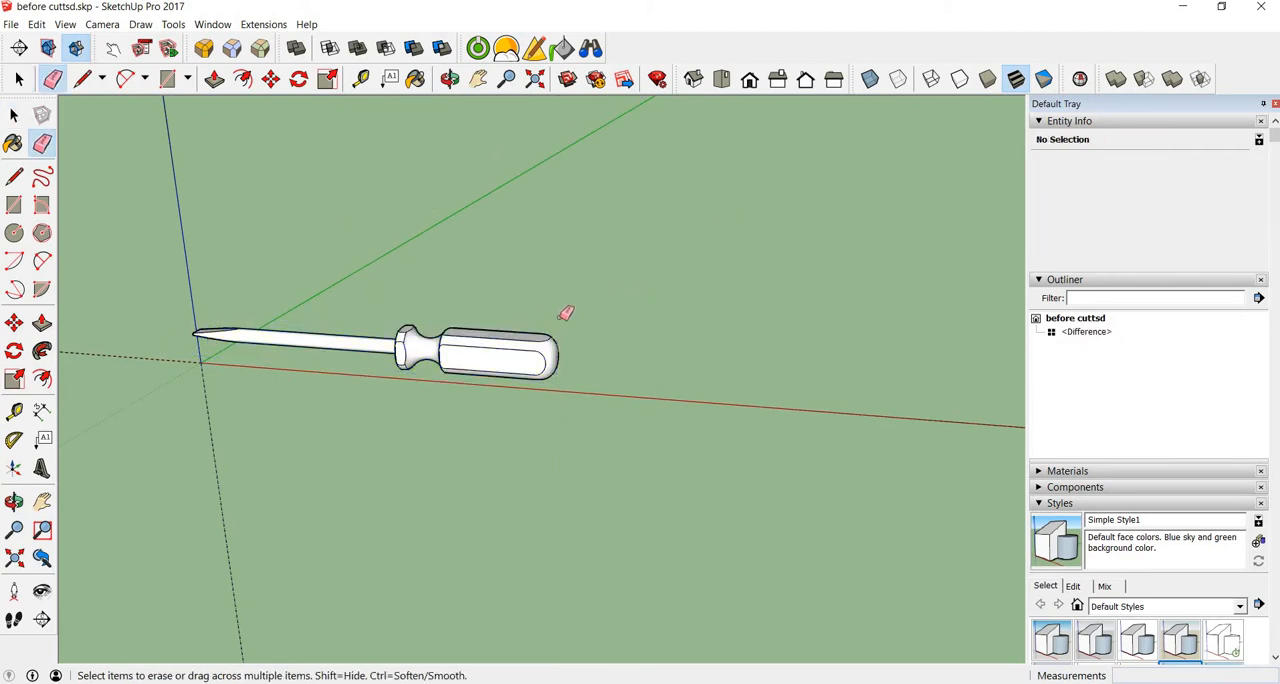
Step: Set the model's length units to decimal metres with a precision of 0.000000m
key(space)
click(538, 352)
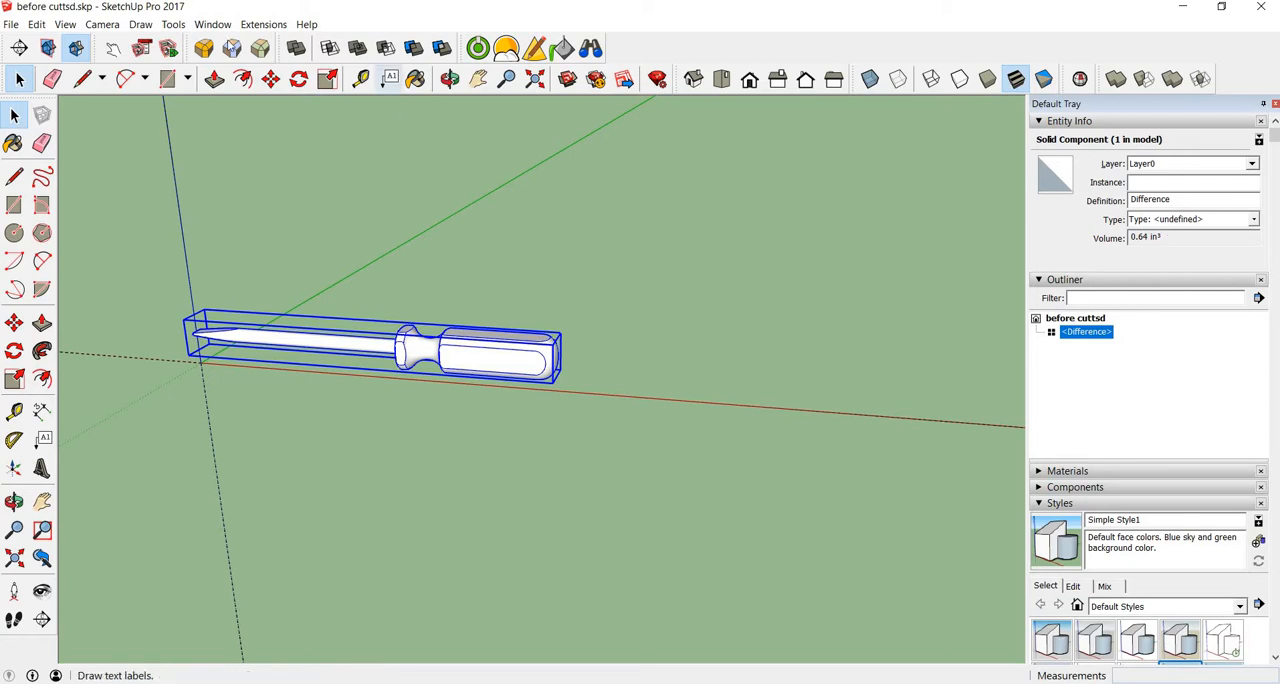
click(212, 24)
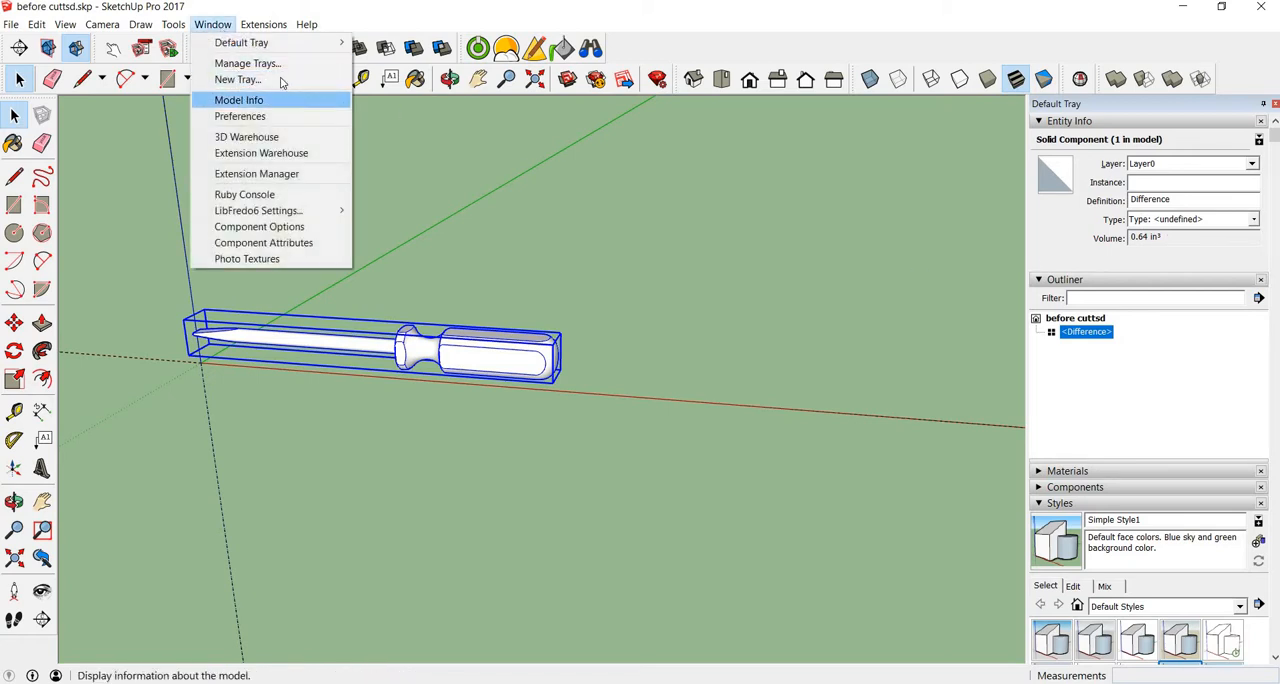
click(240, 100)
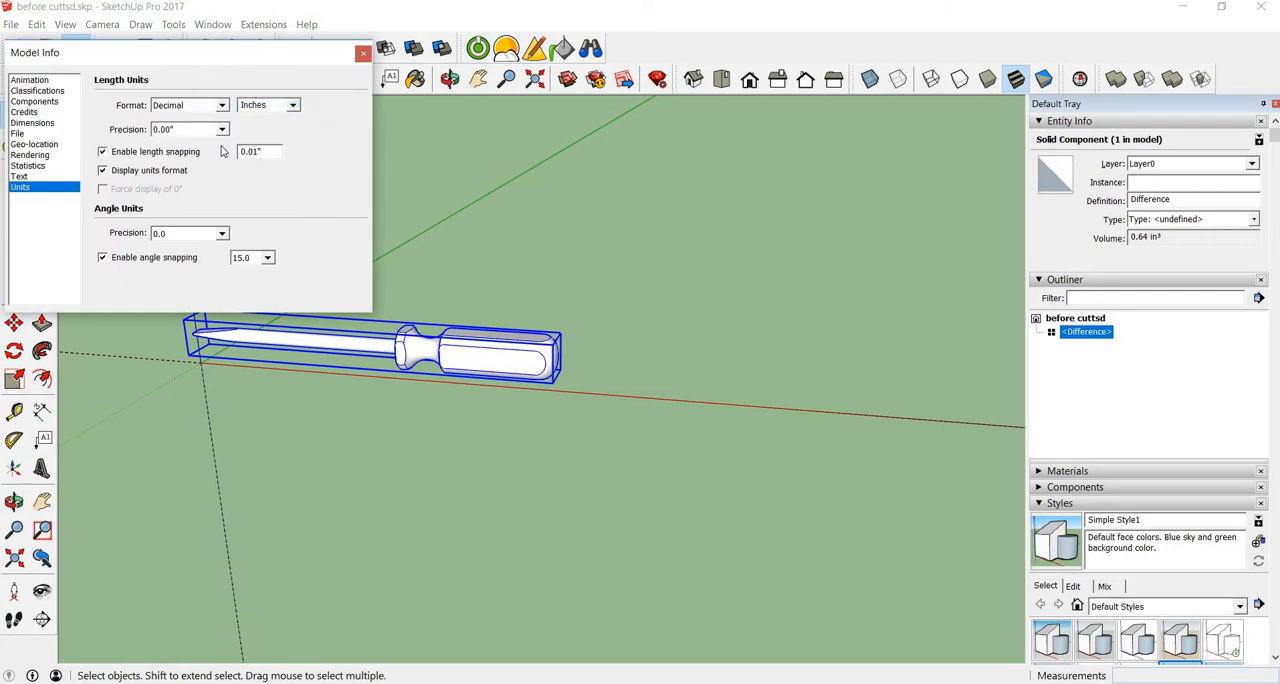
click(296, 106)
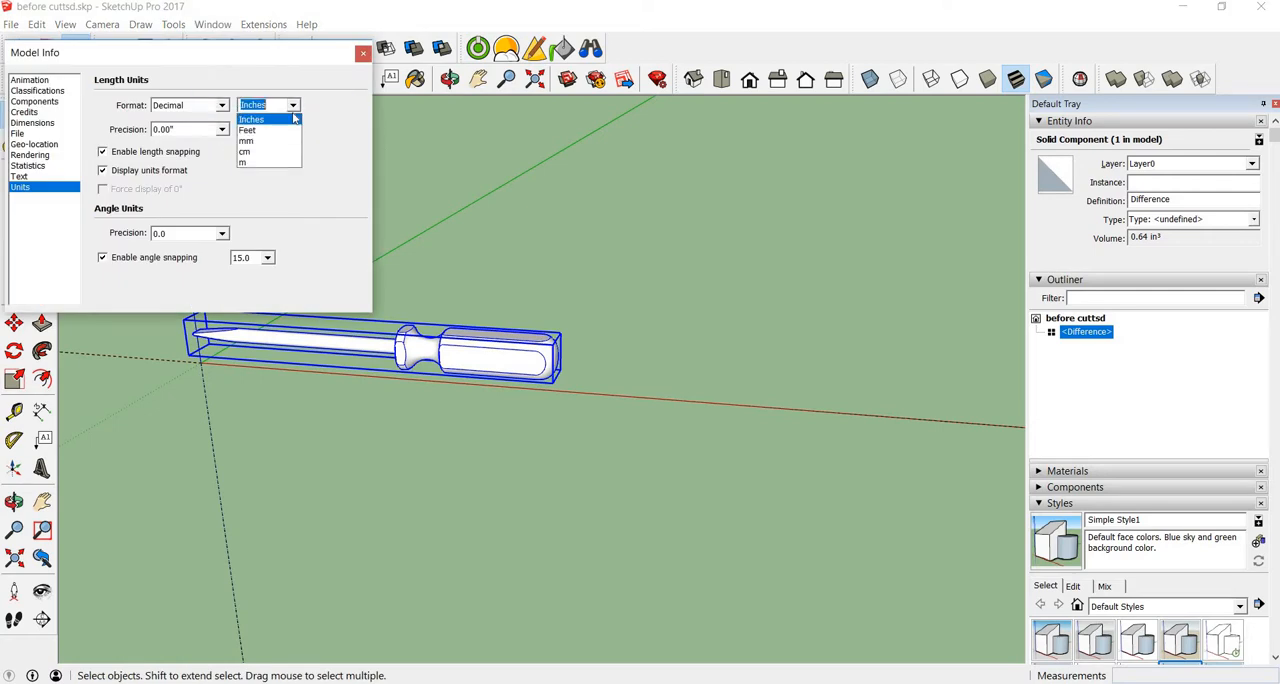
click(274, 162)
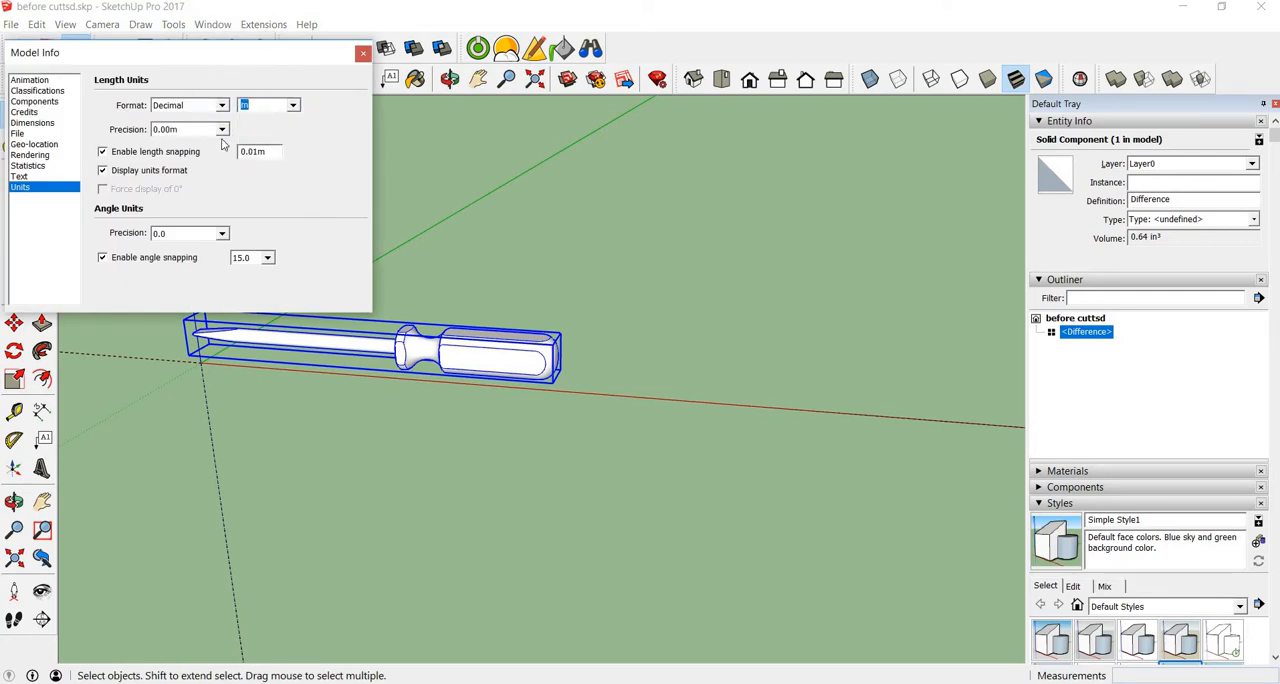
click(222, 129)
click(190, 214)
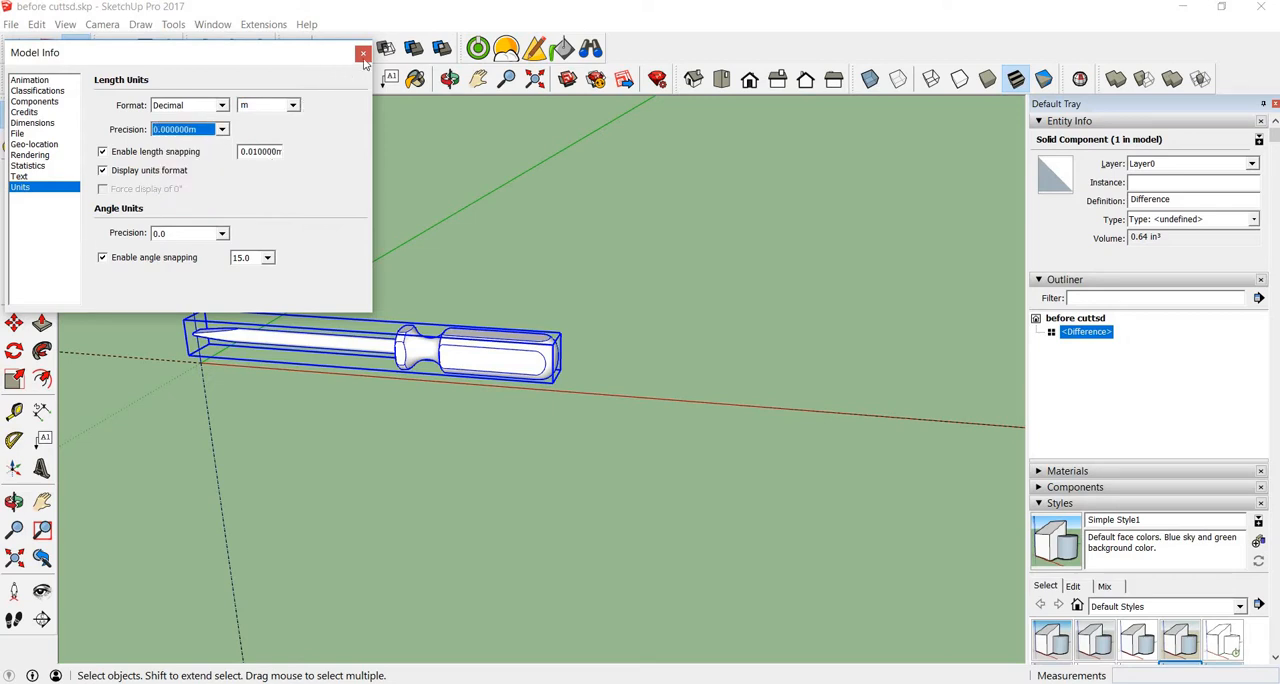
click(363, 53)
Step: Reselect the screwdriver and read its solid volume in cubic metres
click(774, 374)
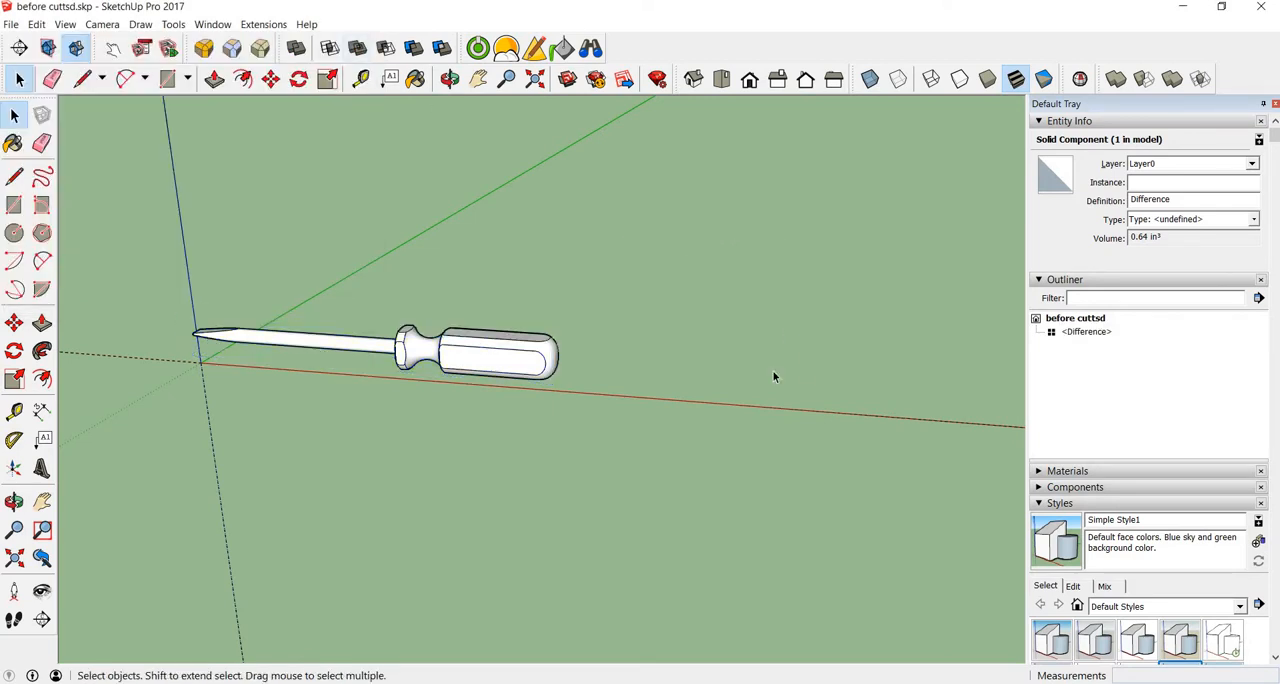
click(540, 372)
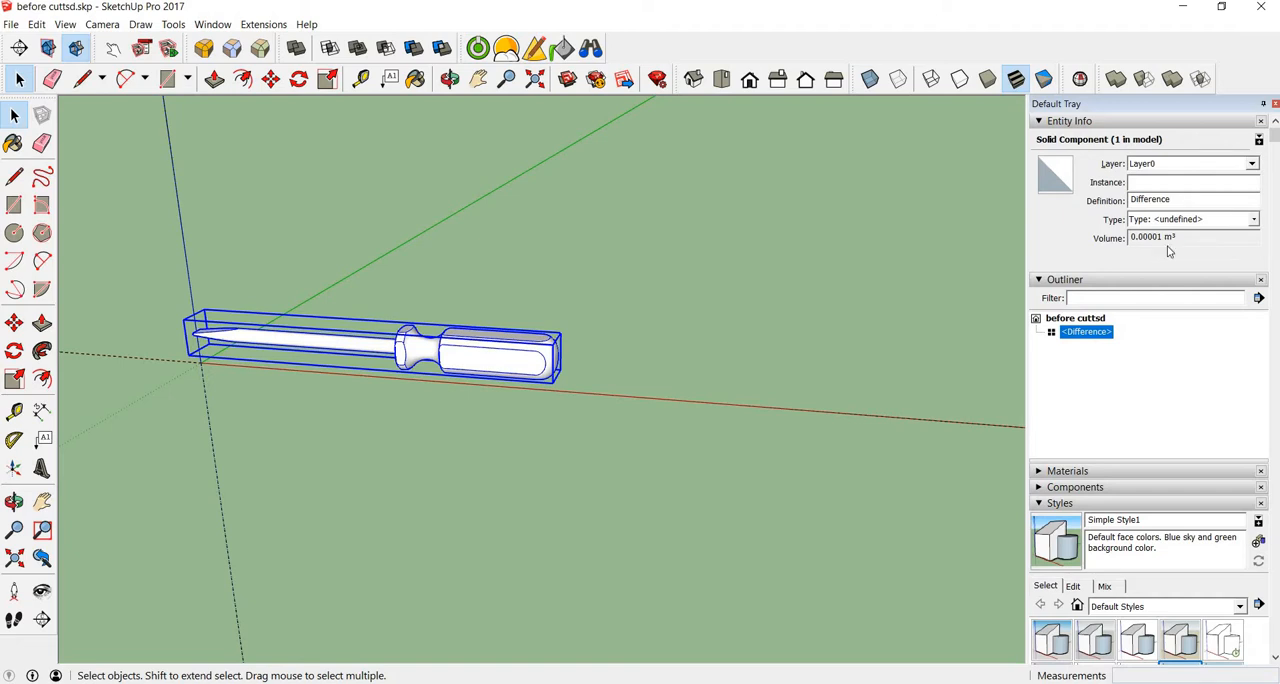
click(482, 277)
middle_drag(482, 277, 522, 277)
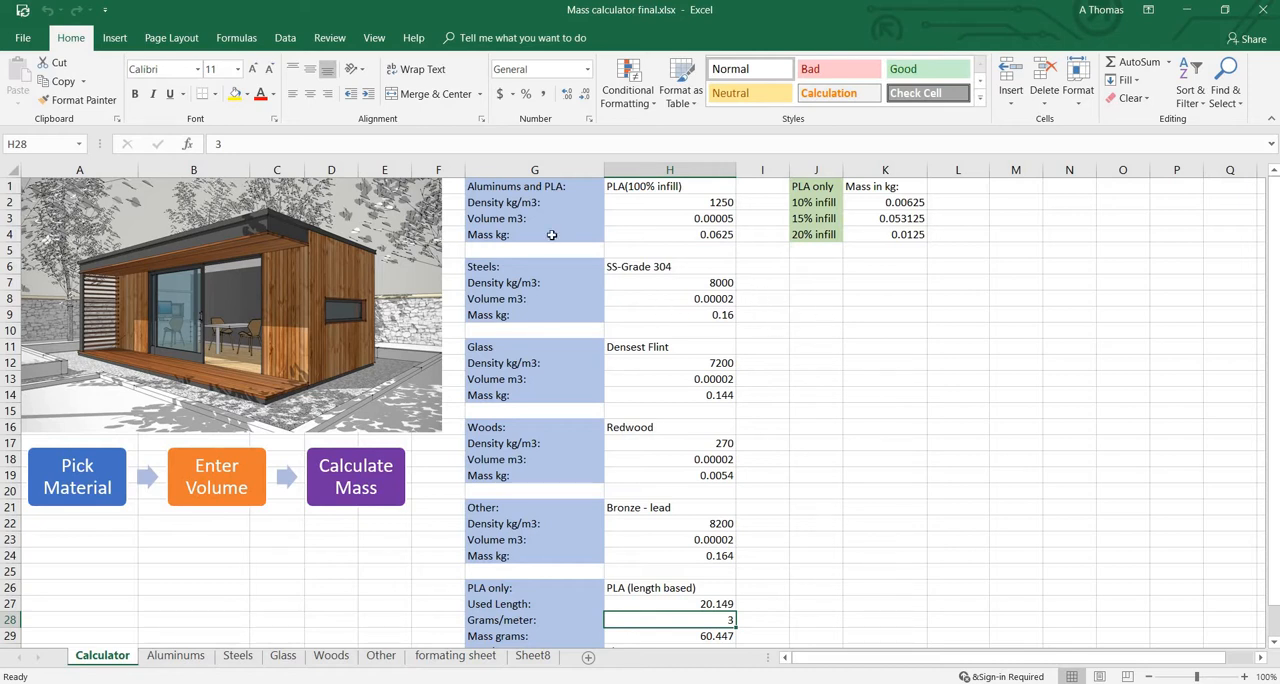
Step: Choose Aluminum - 6061 - T6 as the material in cell H1 of the Aluminums and PLA block
click(693, 182)
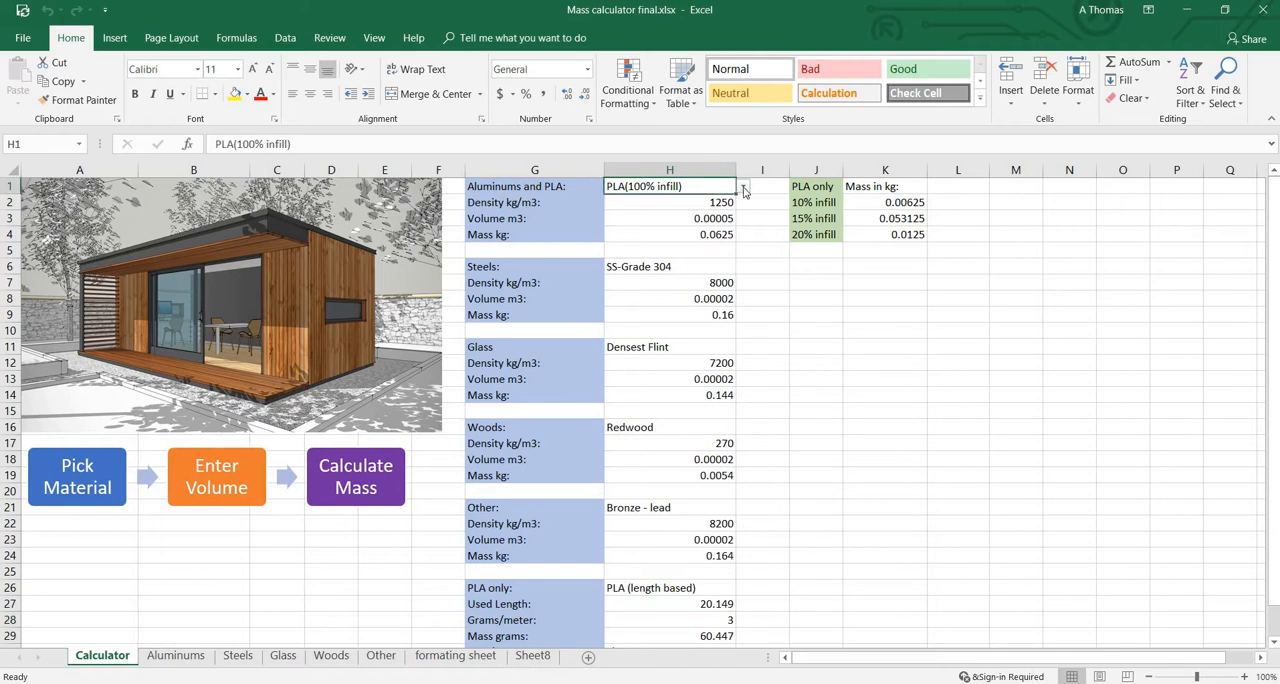
click(743, 188)
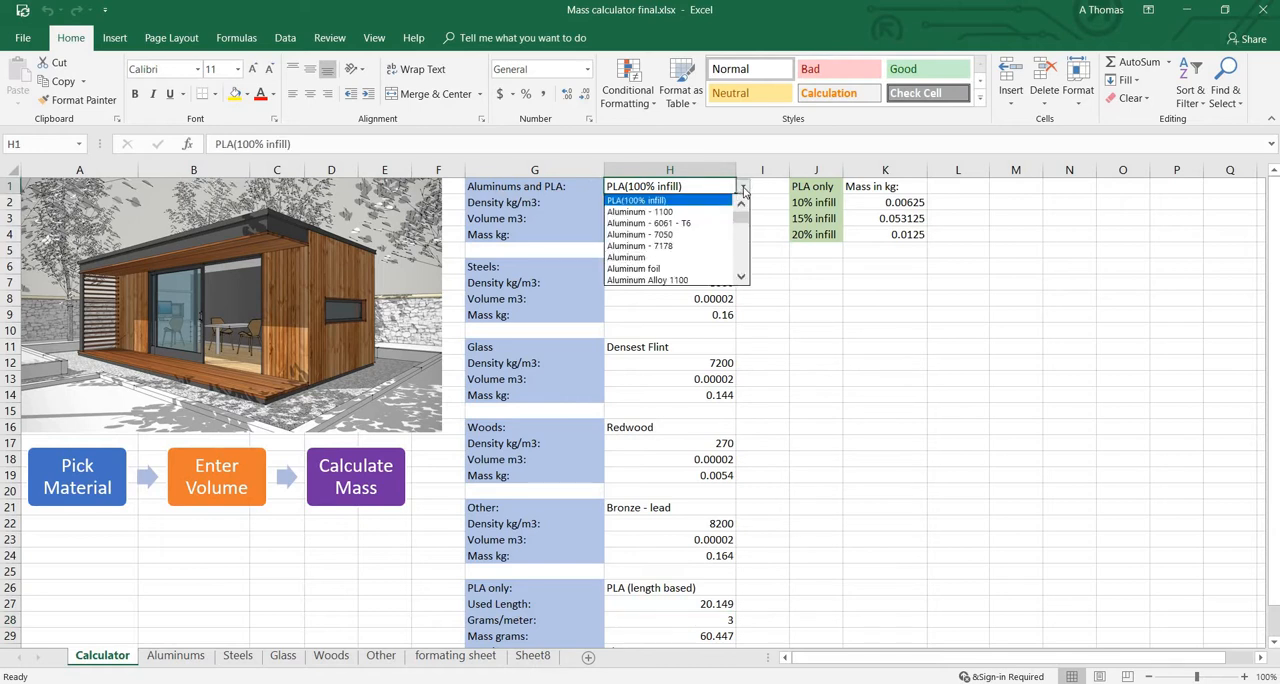
click(686, 224)
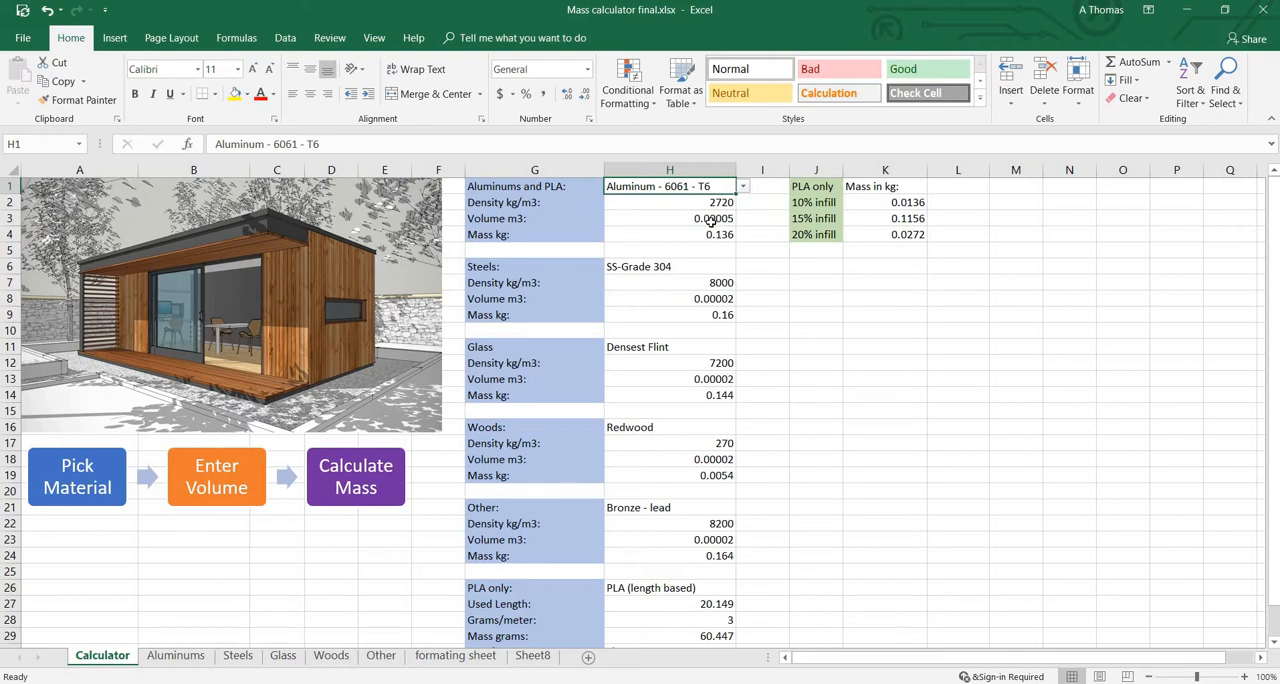
Step: Set the volume in cell H3 of the Aluminums and PLA block to 0.00001 m3
double_click(733, 218)
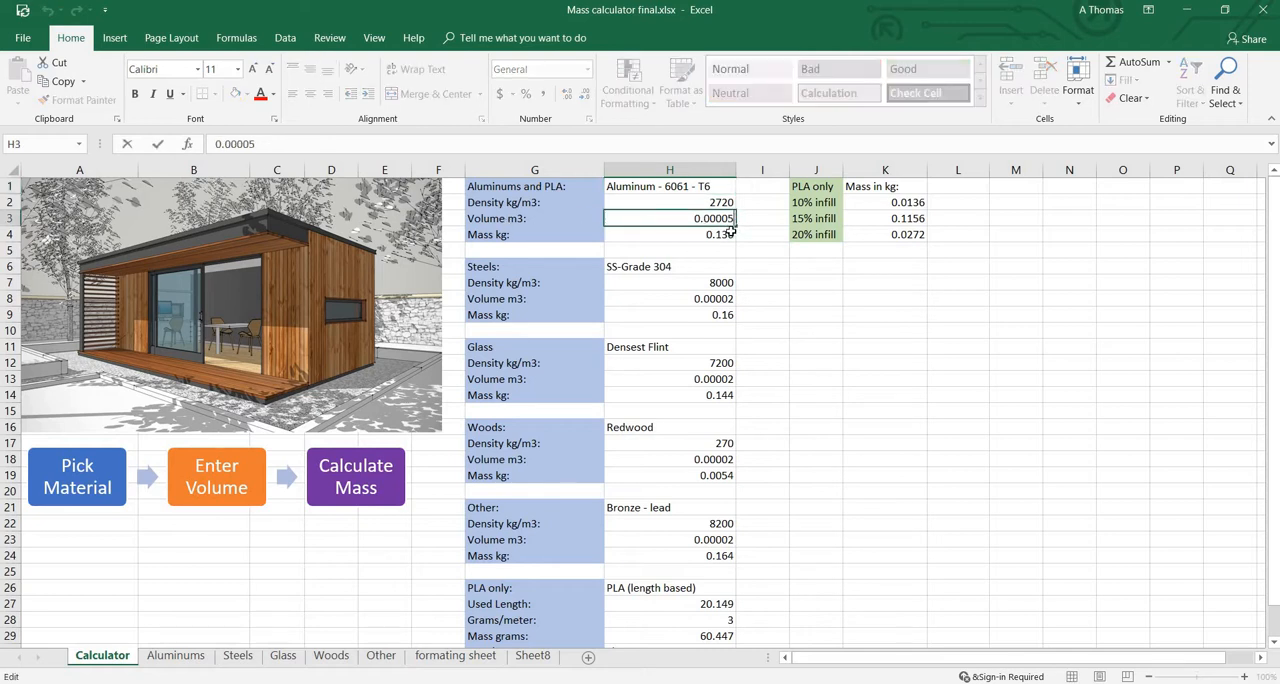
key(BackSpace)
text(1)
key(Return)
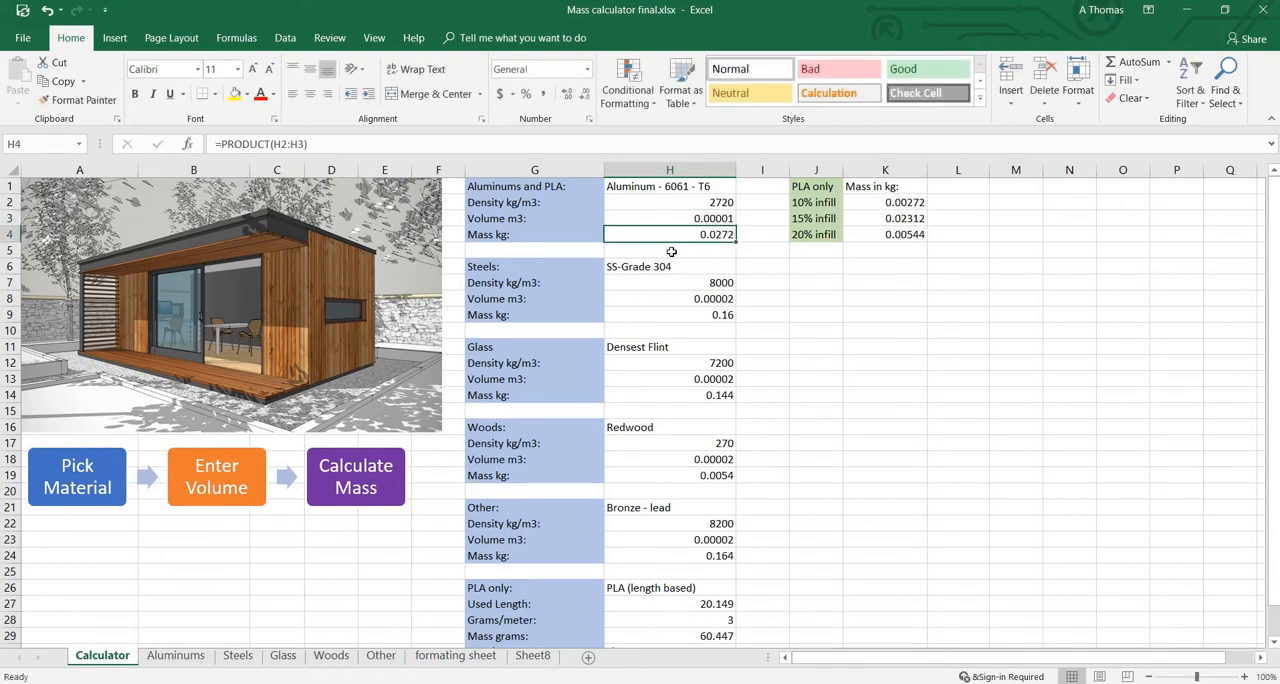
Step: Browse the steel grades offered in cell H6 and look over the glass, woods, other and PLA blocks of the calculator
click(729, 267)
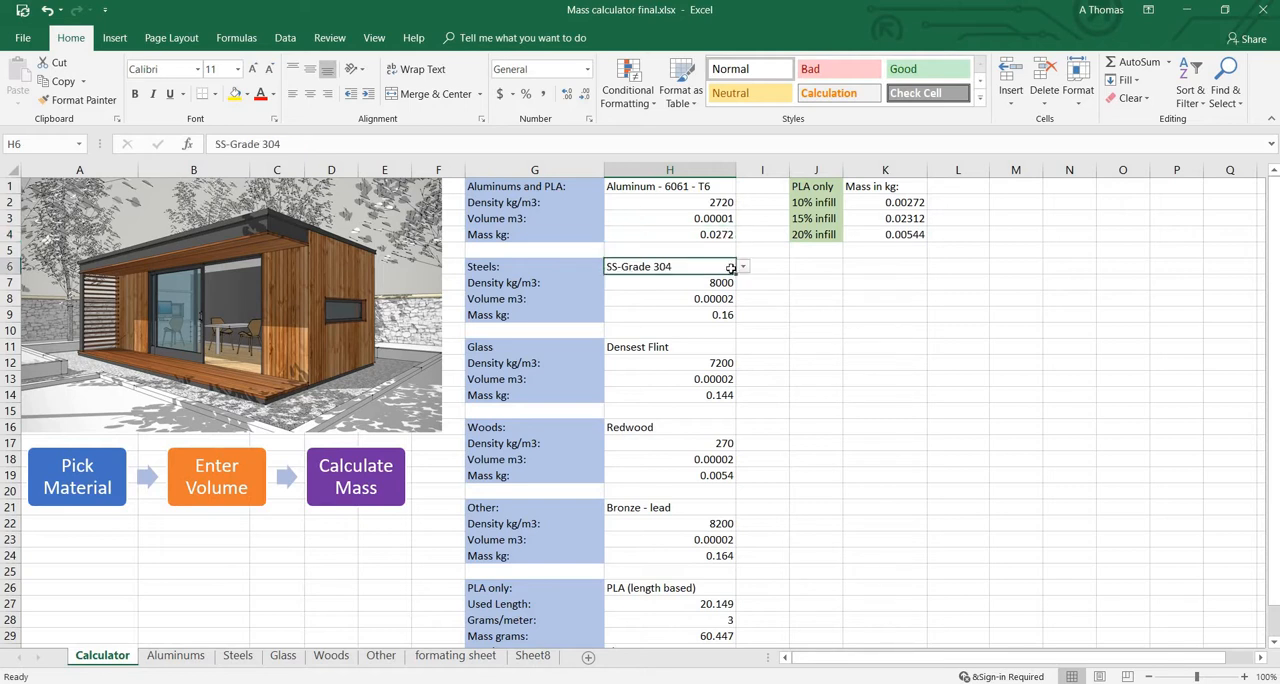
click(744, 268)
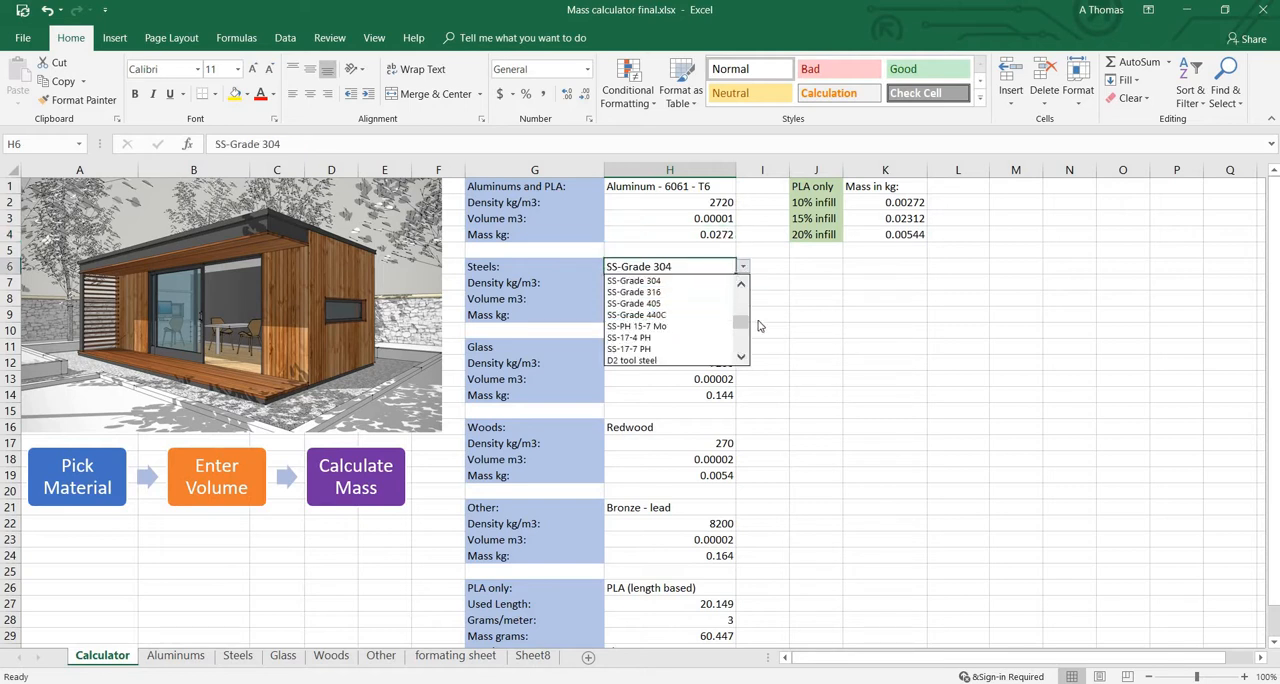
drag(743, 324, 752, 289)
click(790, 346)
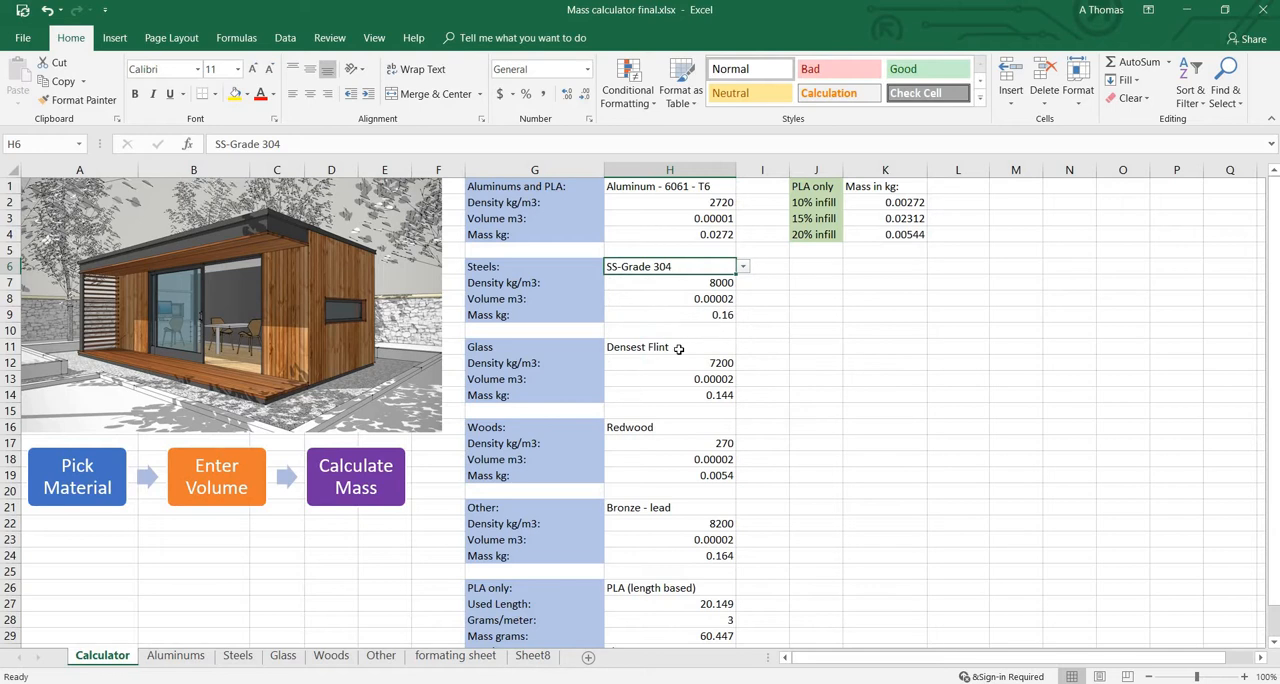
scroll(678, 346, down, 2)
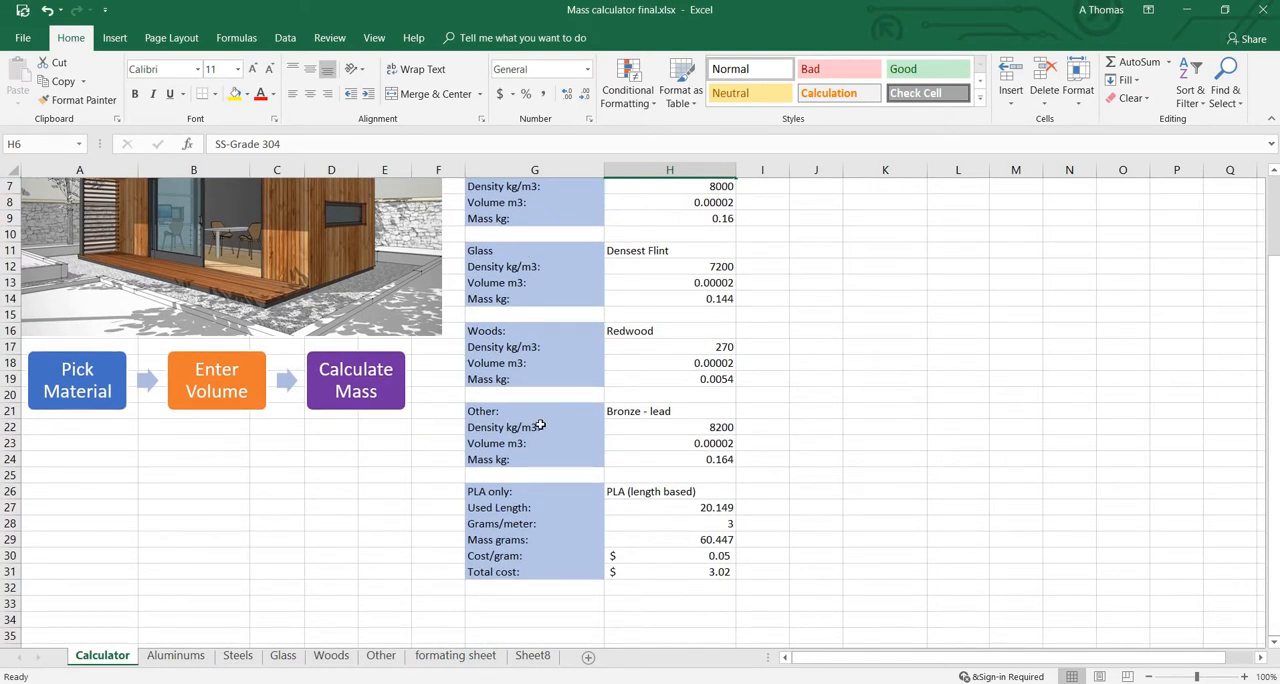
scroll(540, 425, down, 1)
scroll(612, 450, up, 3)
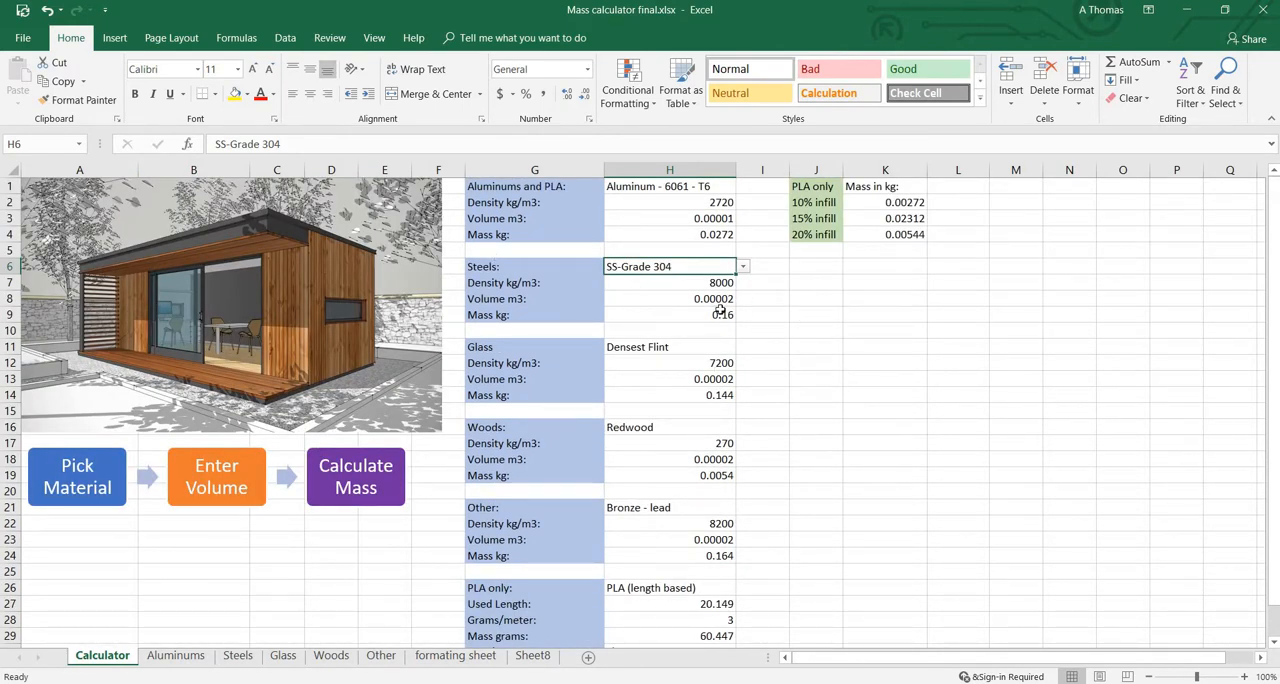
scroll(748, 235, down, 4)
scroll(870, 204, up, 4)
scroll(811, 226, down, 7)
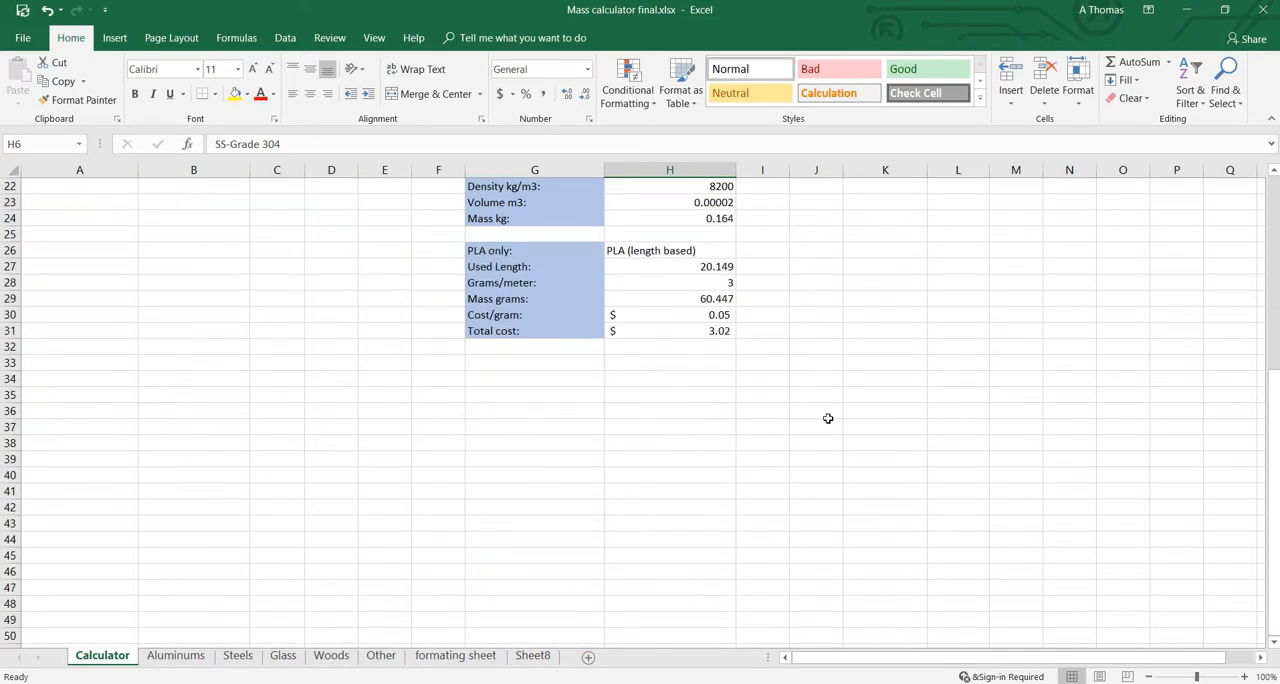
Step: Set the Used Length in cell H27 of the PLA only block to 19.5
scroll(623, 354, up, 1)
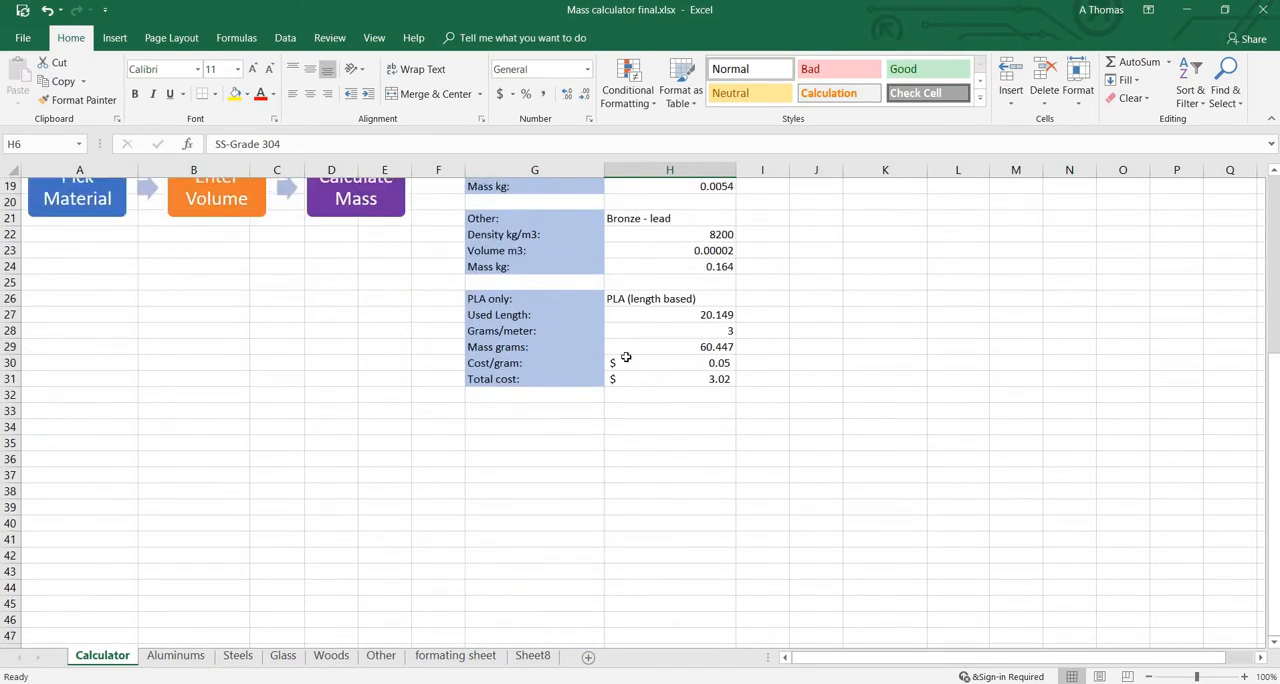
double_click(710, 316)
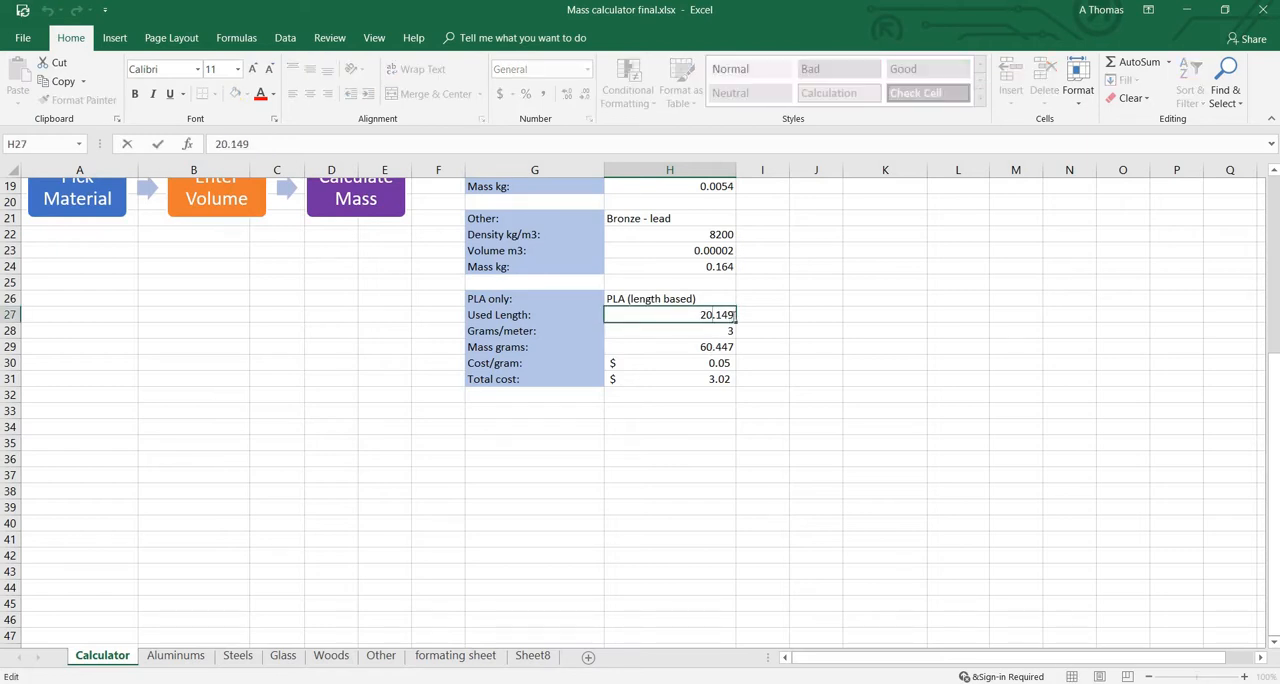
drag(735, 315, 696, 314)
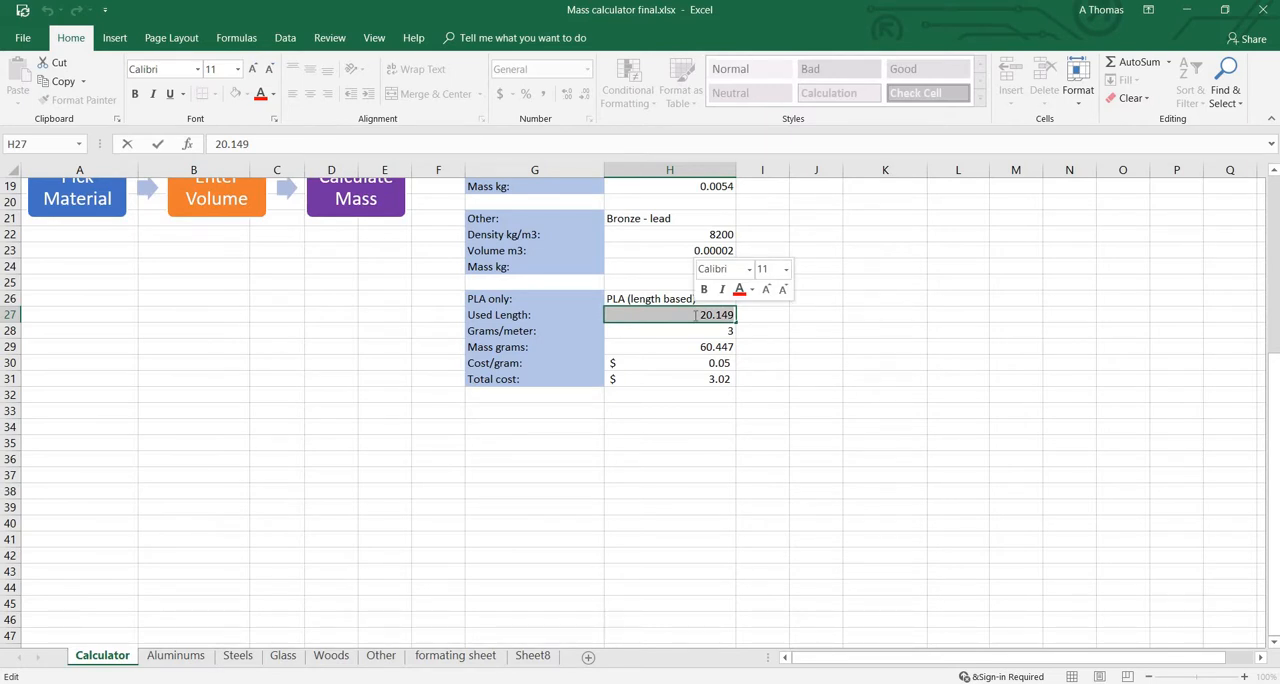
text(19.5)
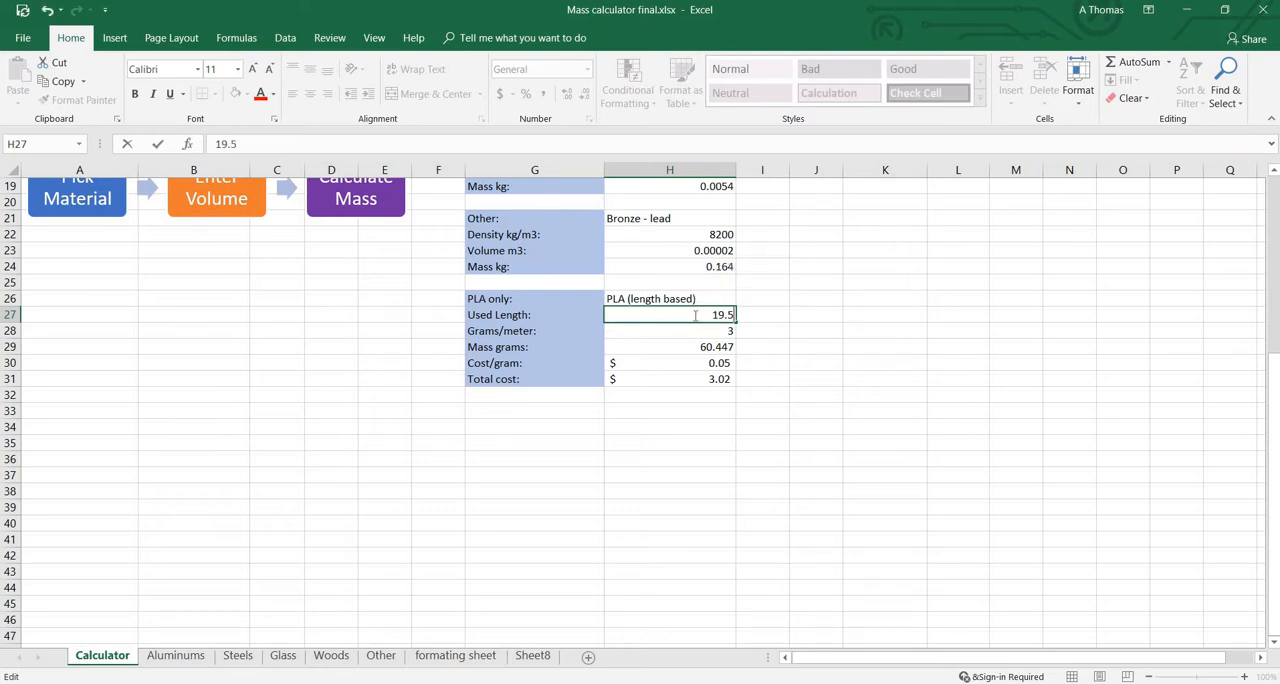
key(Return)
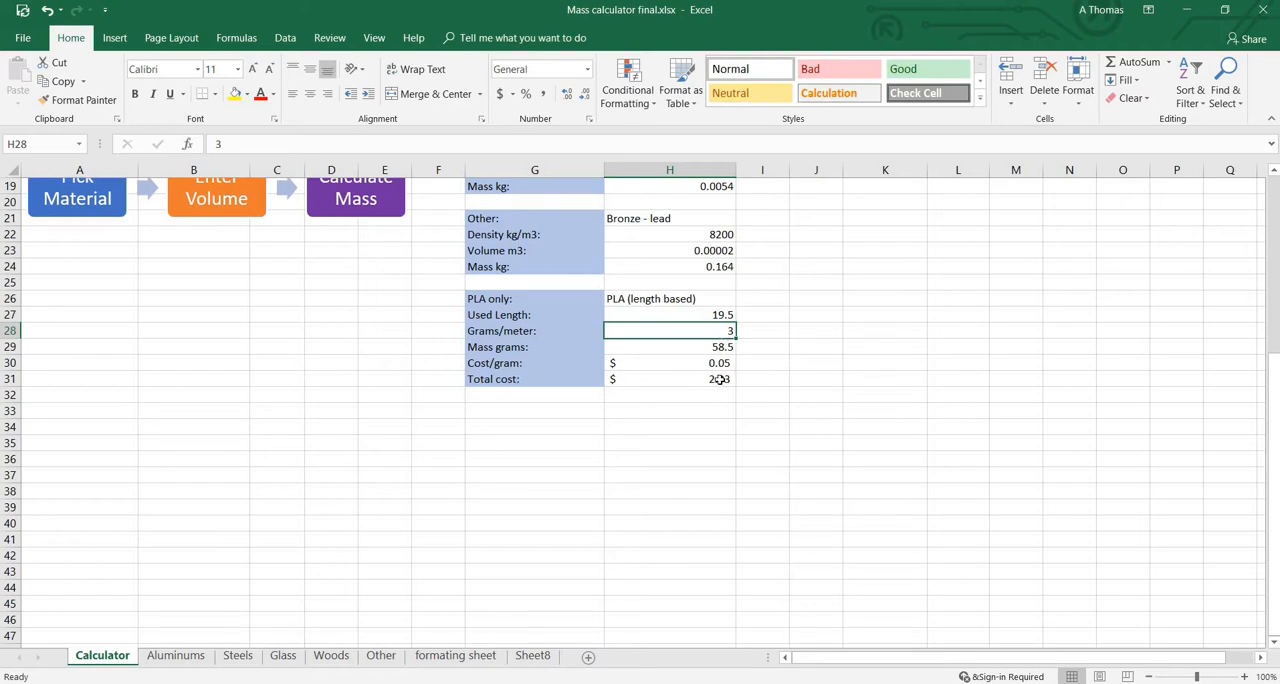
scroll(771, 398, up, 6)
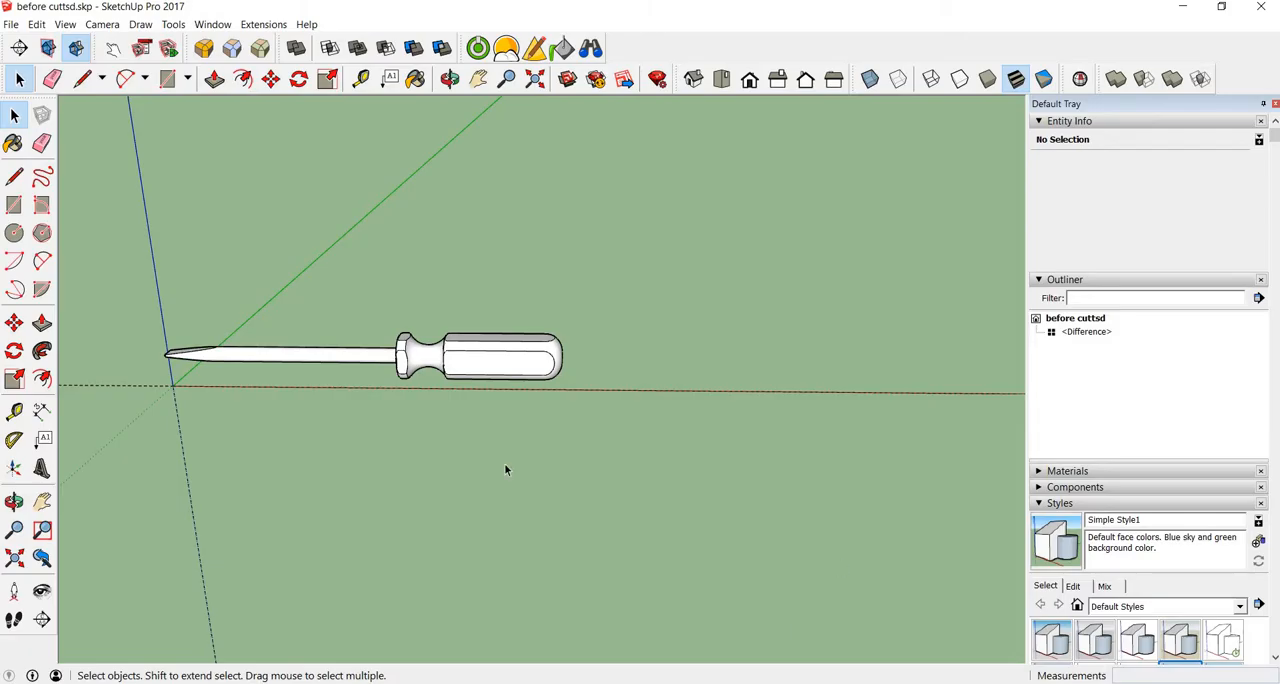
Step: Return to the screwdriver model in SketchUp and apply the Construction Documentation Style
mouse_move(378, 431)
middle_down()
mouse_move(574, 400)
mouse_move(169, 424)
middle_up()
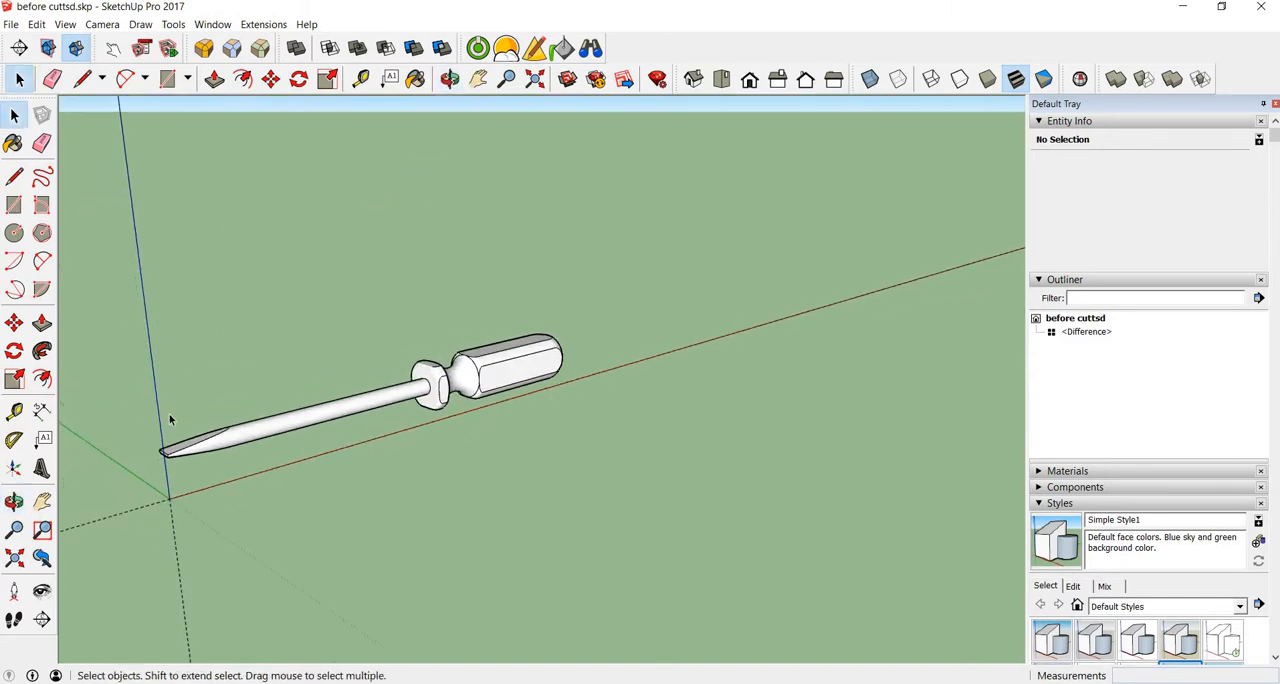
mouse_move(226, 393)
middle_down()
mouse_move(580, 393)
mouse_move(666, 440)
middle_up()
scroll(591, 426, up, 3)
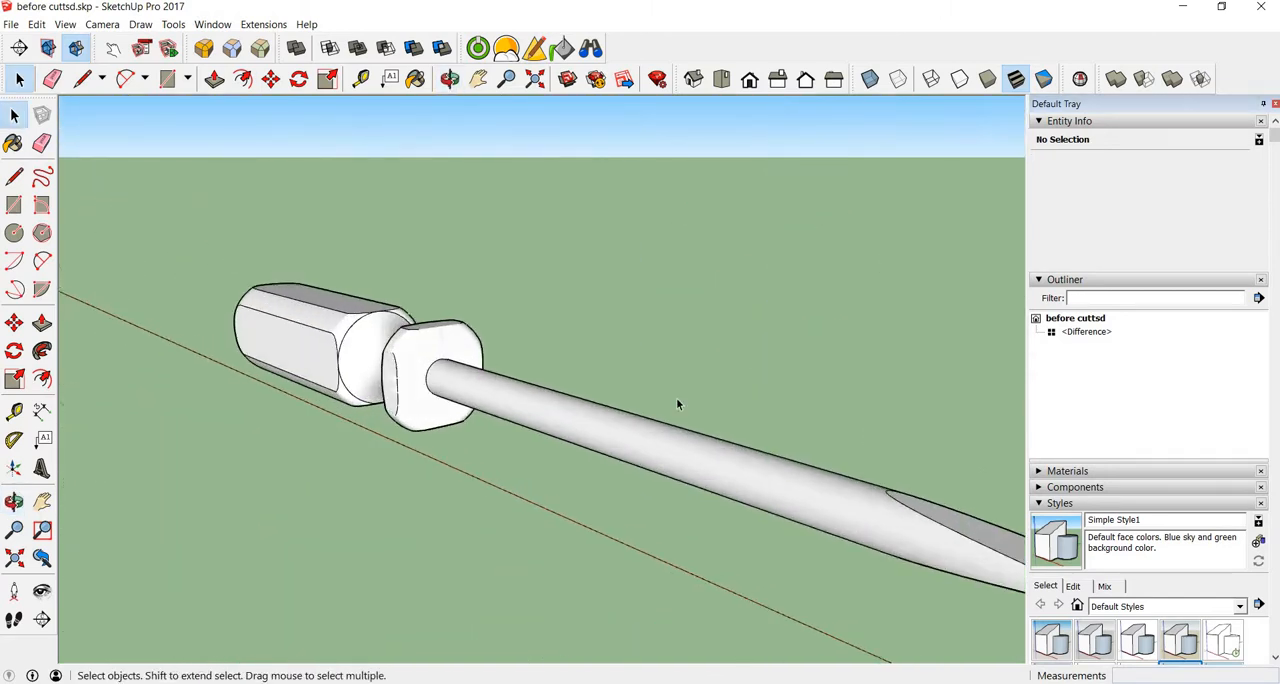
scroll(676, 397, up, 2)
scroll(692, 394, down, 3)
middle_drag(591, 380, 480, 432)
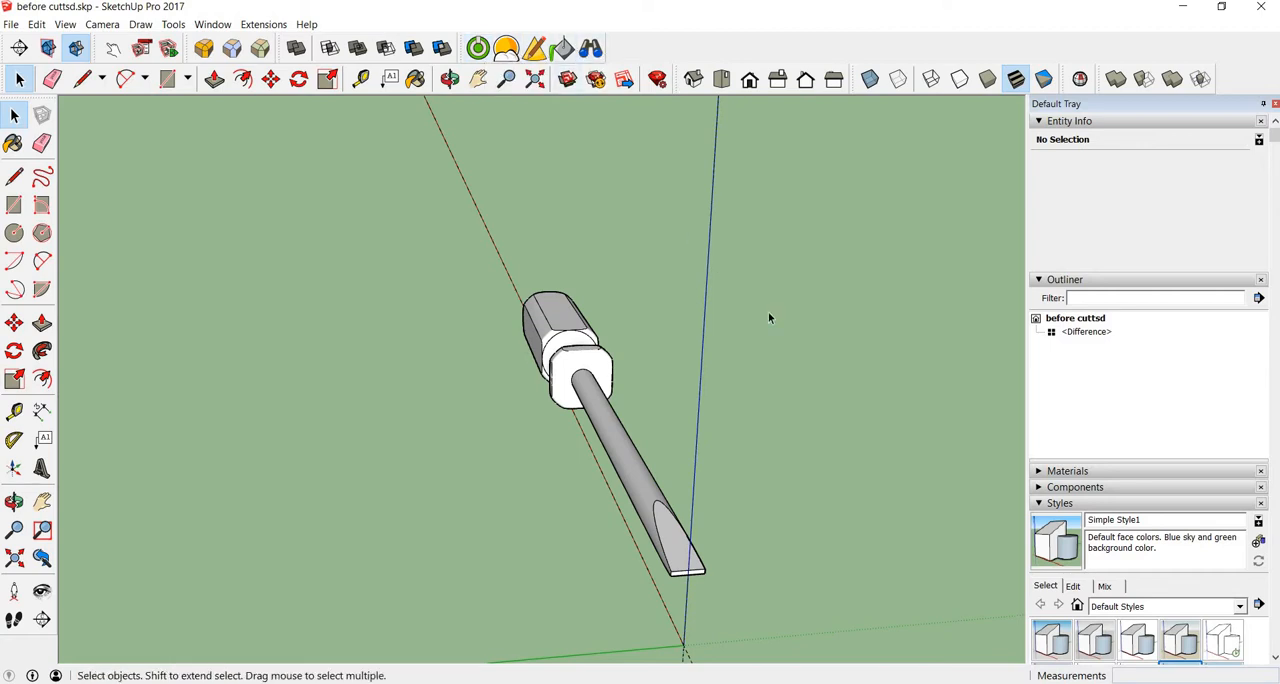
scroll(1224, 614, down, 3)
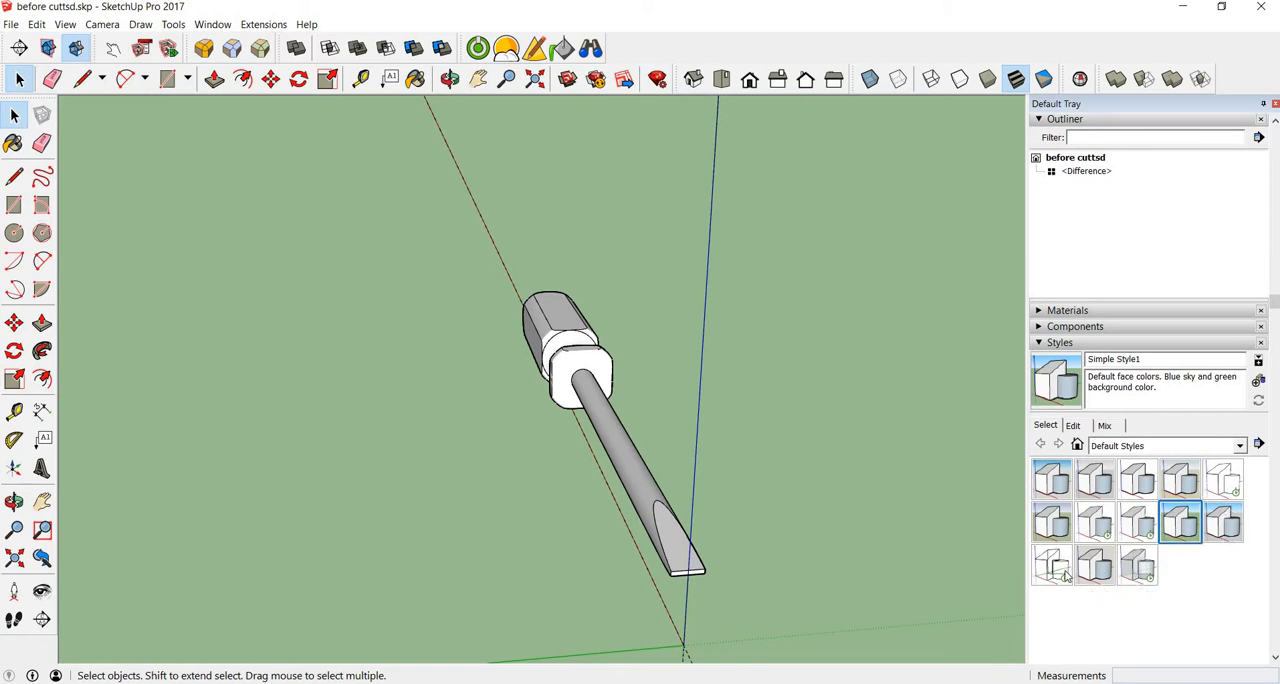
click(1140, 481)
Step: Open the screwdriver group for editing and paint its shaft with Metal Aluminum Anodized
middle_drag(760, 514, 380, 389)
scroll(388, 386, down, 2)
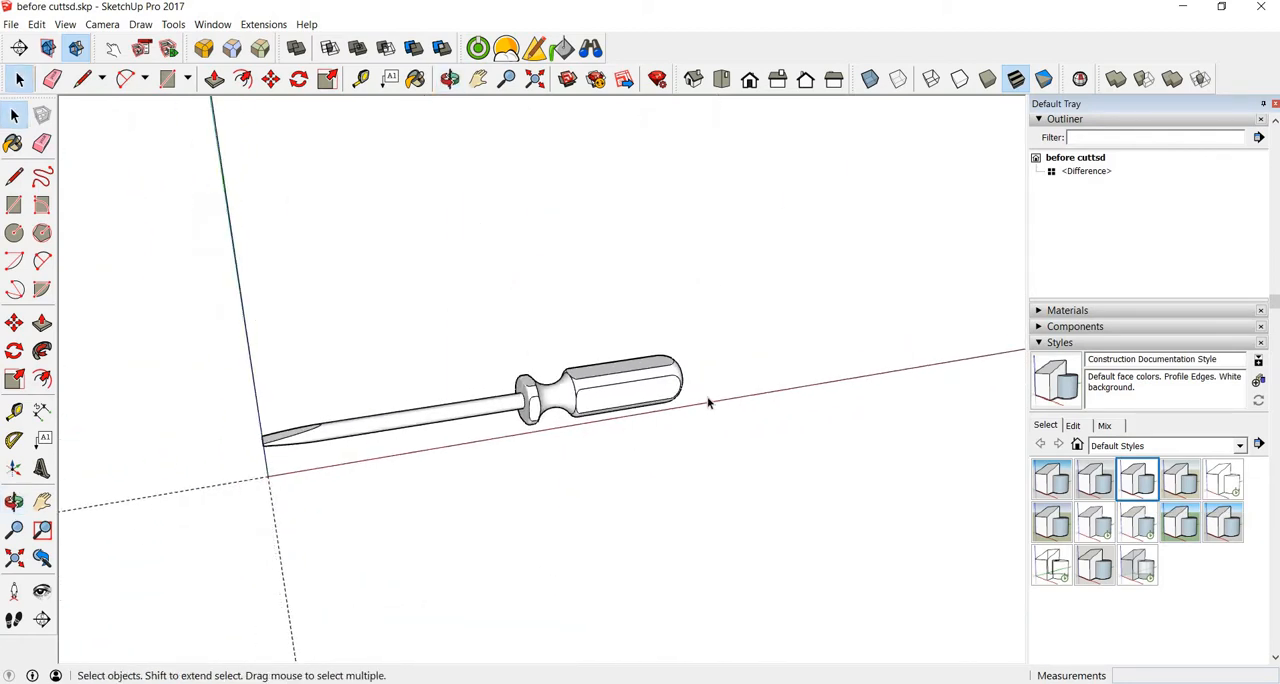
scroll(463, 318, up, 2)
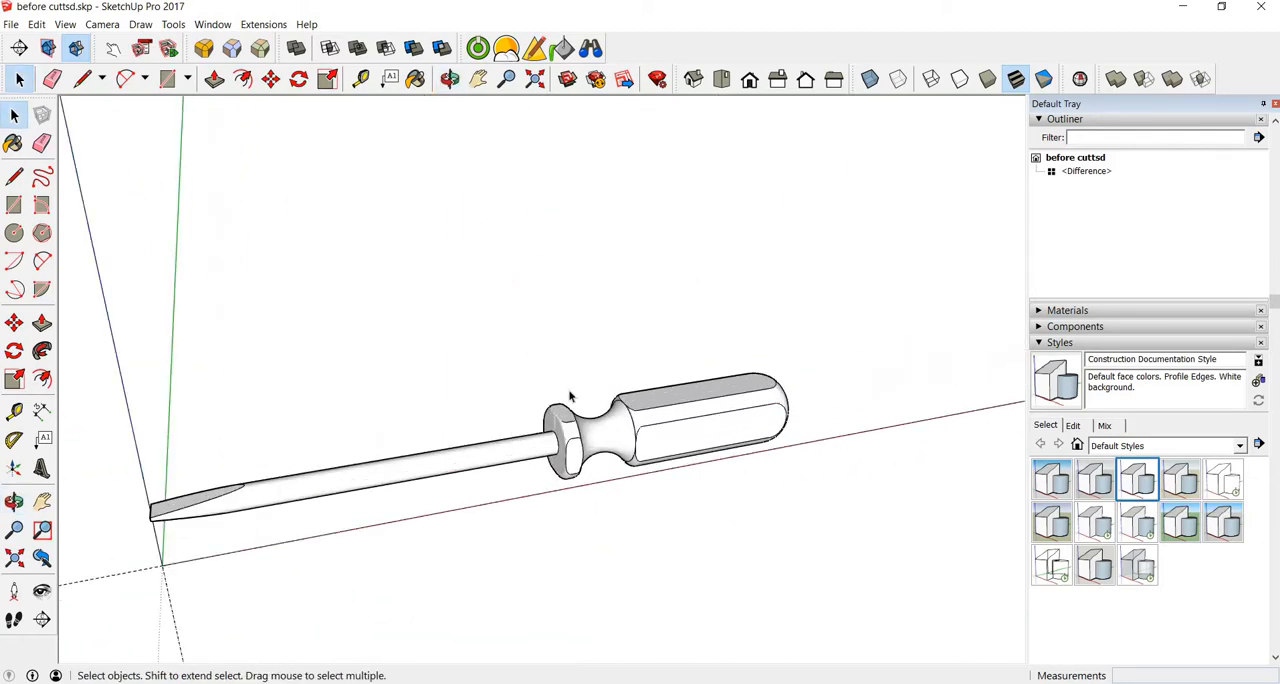
click(669, 432)
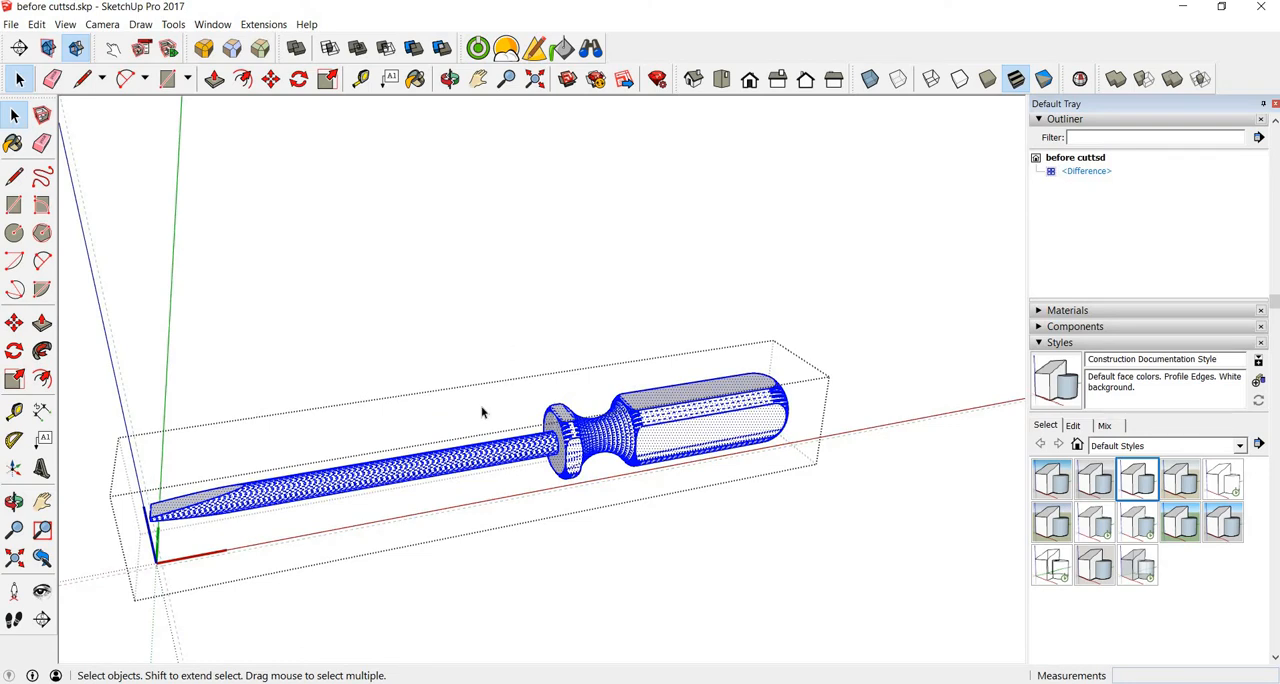
click(481, 412)
click(13, 143)
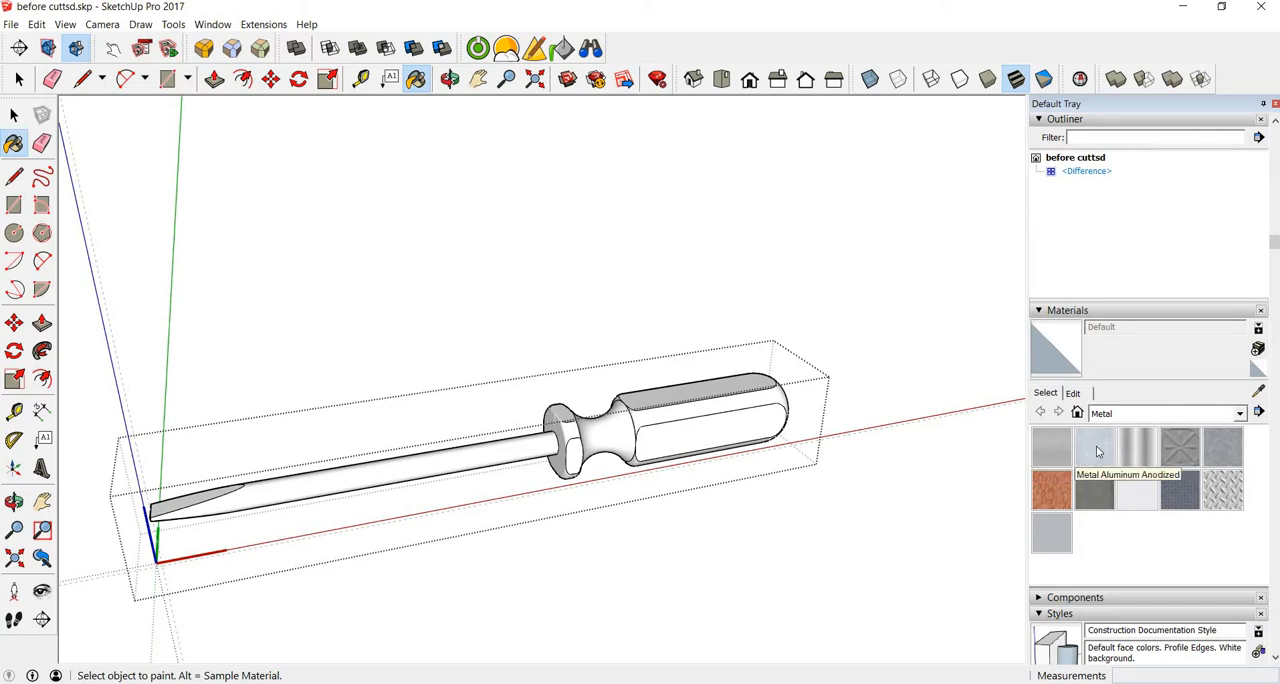
click(1097, 452)
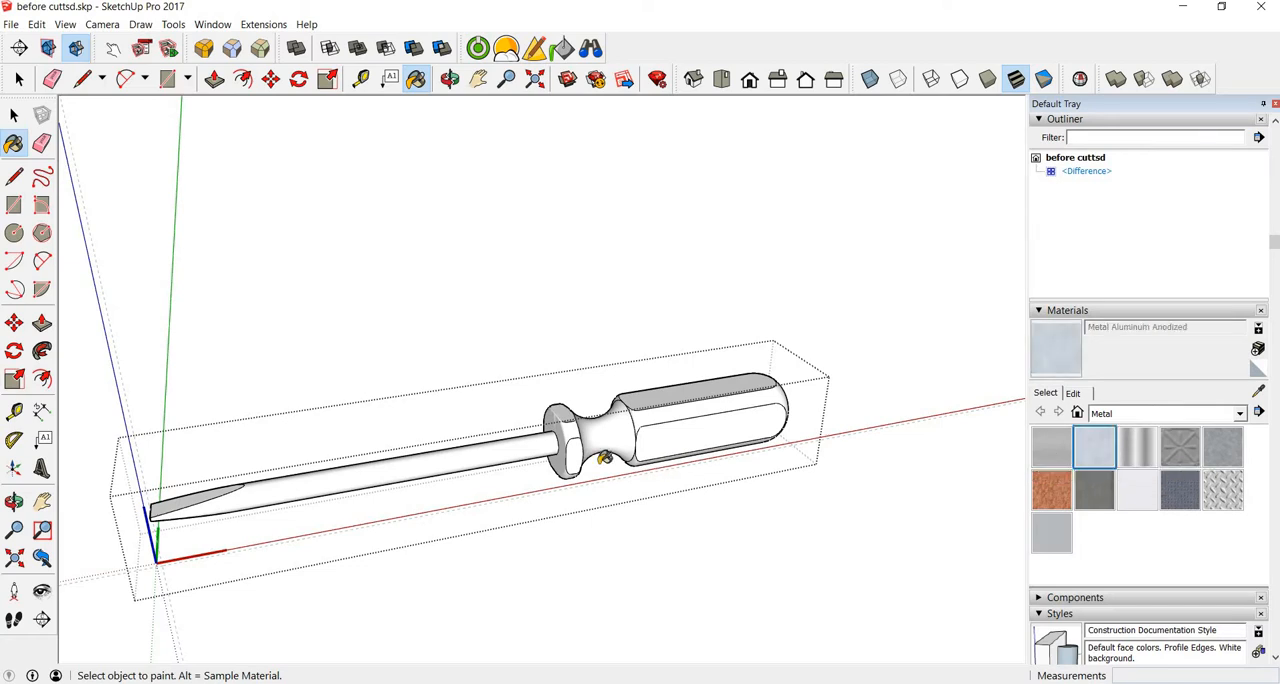
click(522, 444)
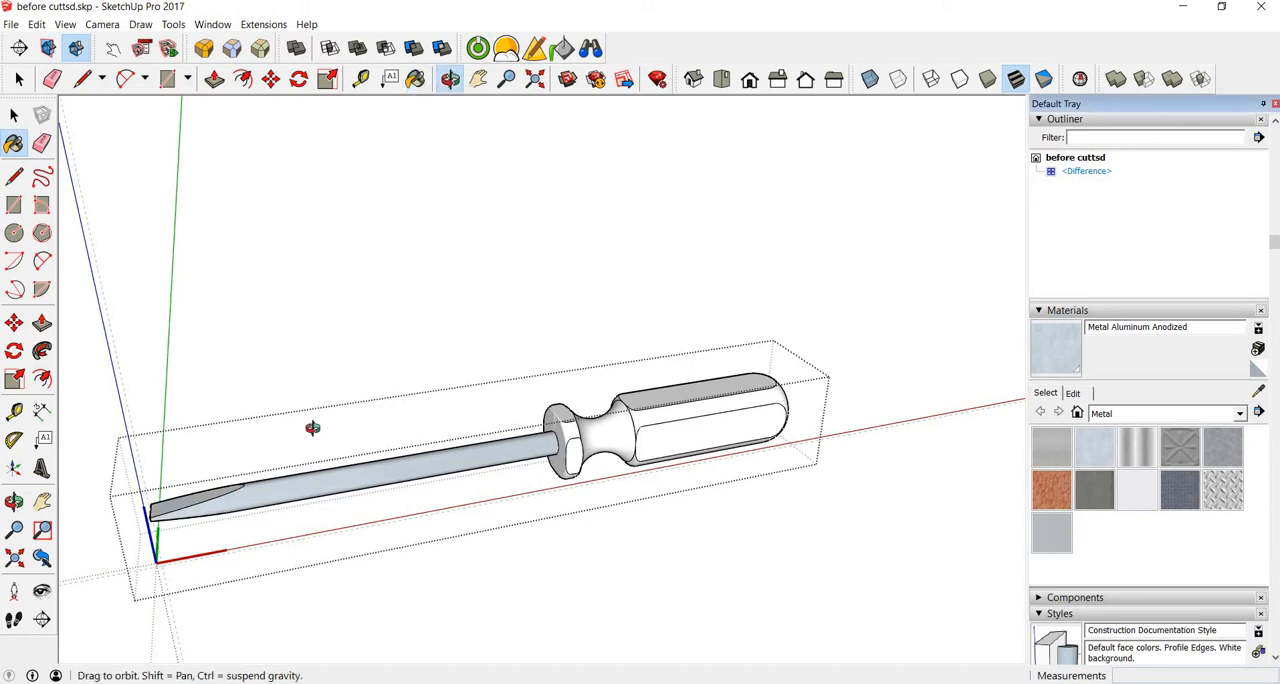
Step: Paint the narrow end face of the screwdriver's tip with Metal Aluminum Anodized
mouse_move(314, 429)
middle_down()
mouse_move(666, 290)
mouse_move(569, 357)
mouse_move(557, 386)
middle_up()
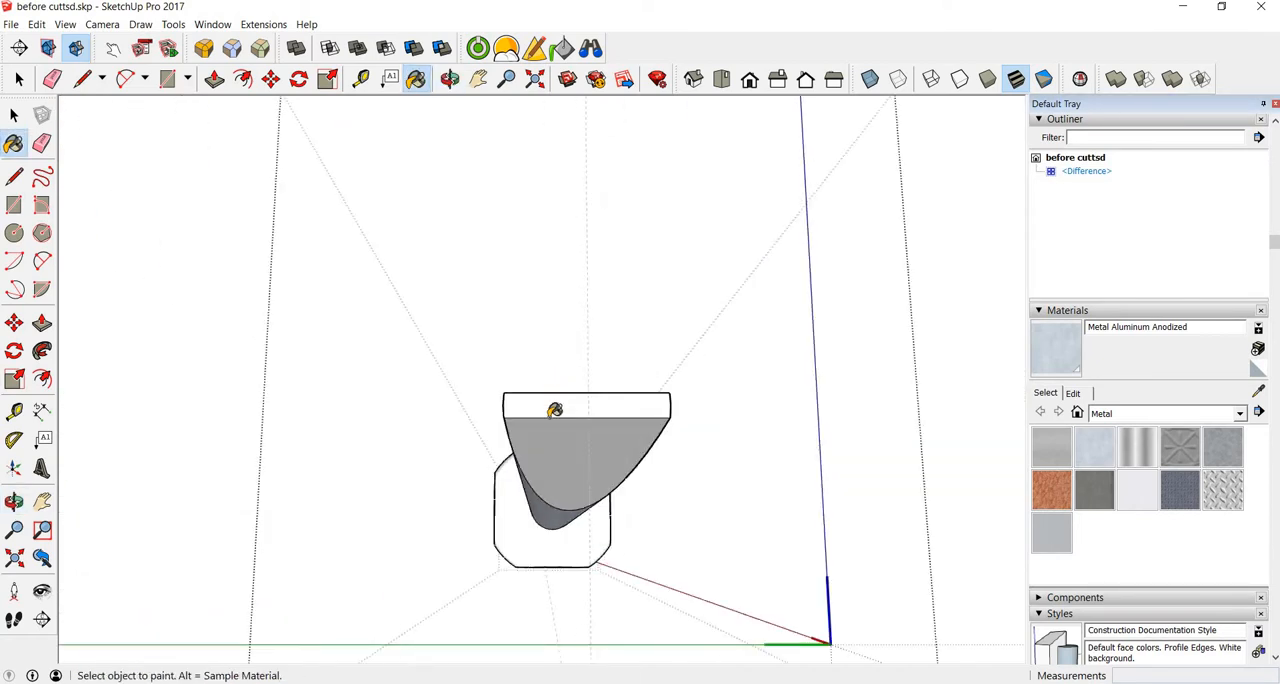
click(557, 405)
middle_drag(555, 440, 738, 385)
scroll(857, 378, down, 4)
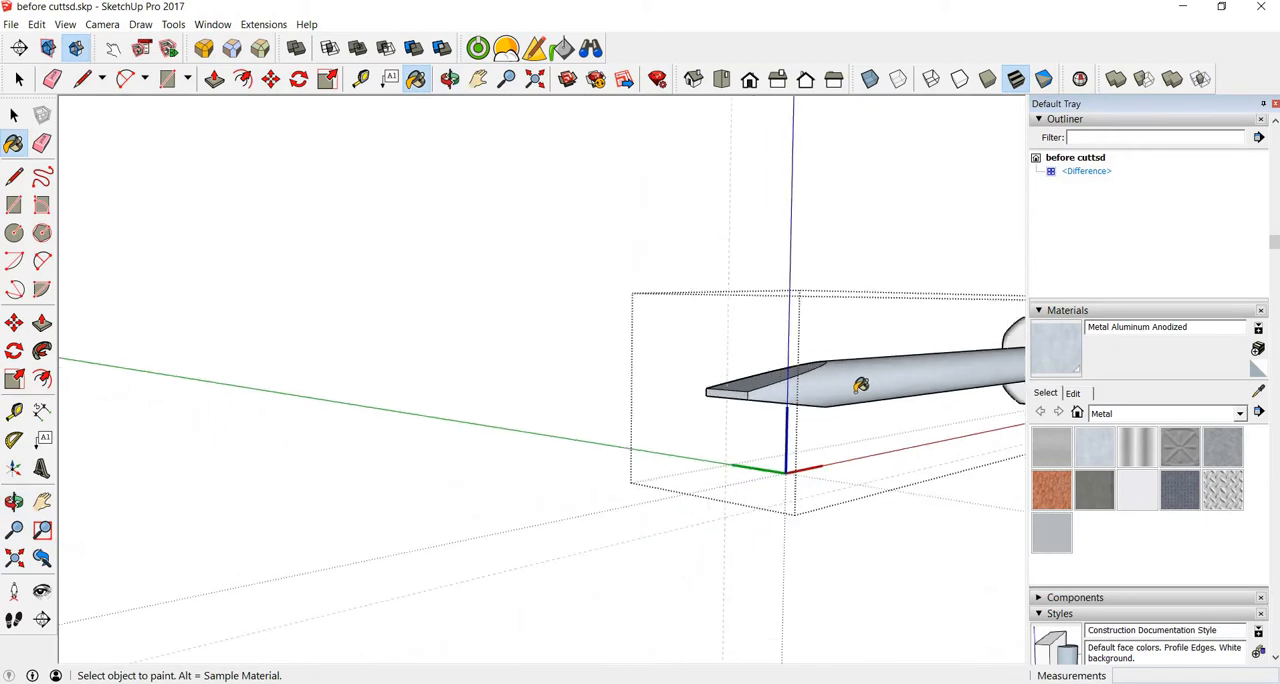
Step: Edit the Metal Aluminum Anodized material and set its texture width to 0.25 with linked proportions
mouse_move(854, 380)
middle_down()
mouse_move(510, 494)
mouse_move(477, 452)
middle_up()
scroll(520, 492, up, 5)
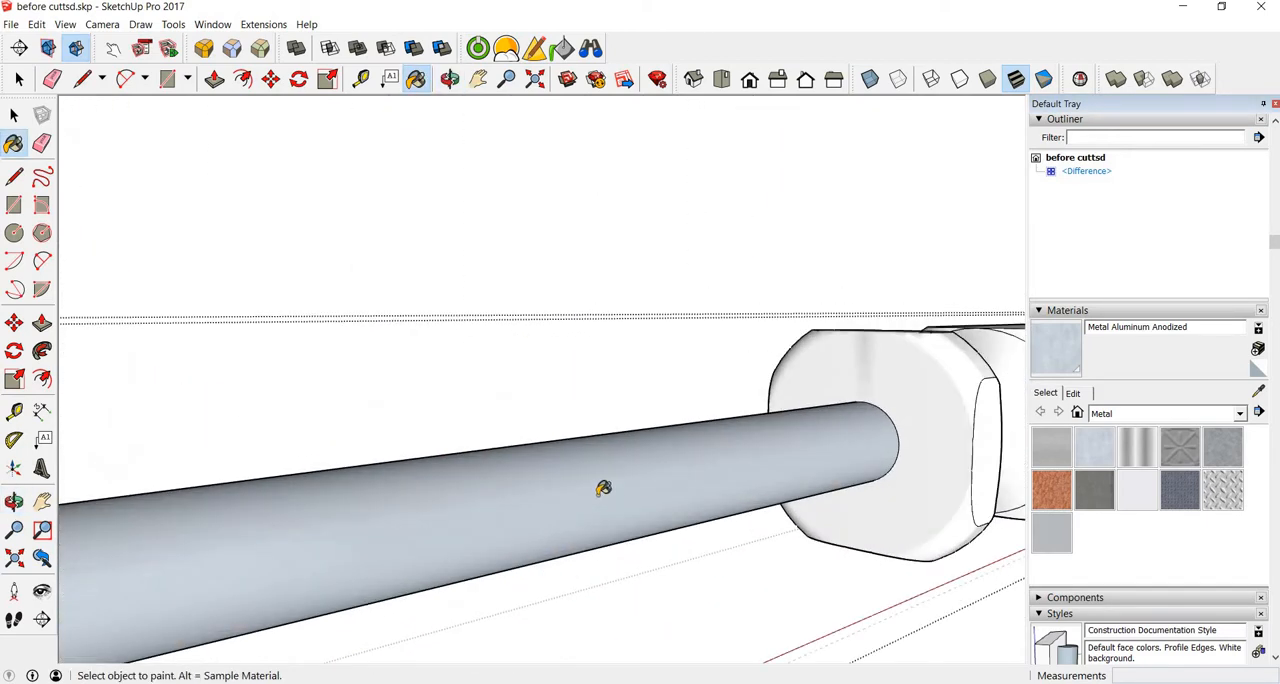
scroll(602, 486, down, 4)
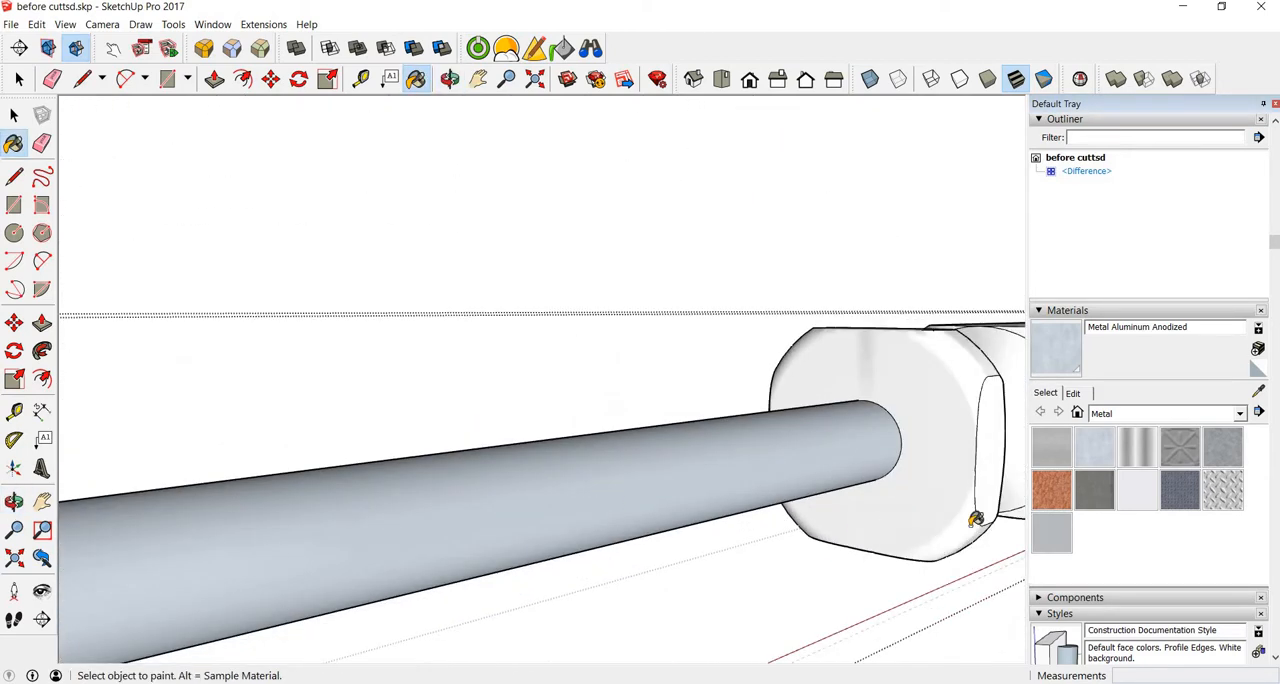
click(1073, 393)
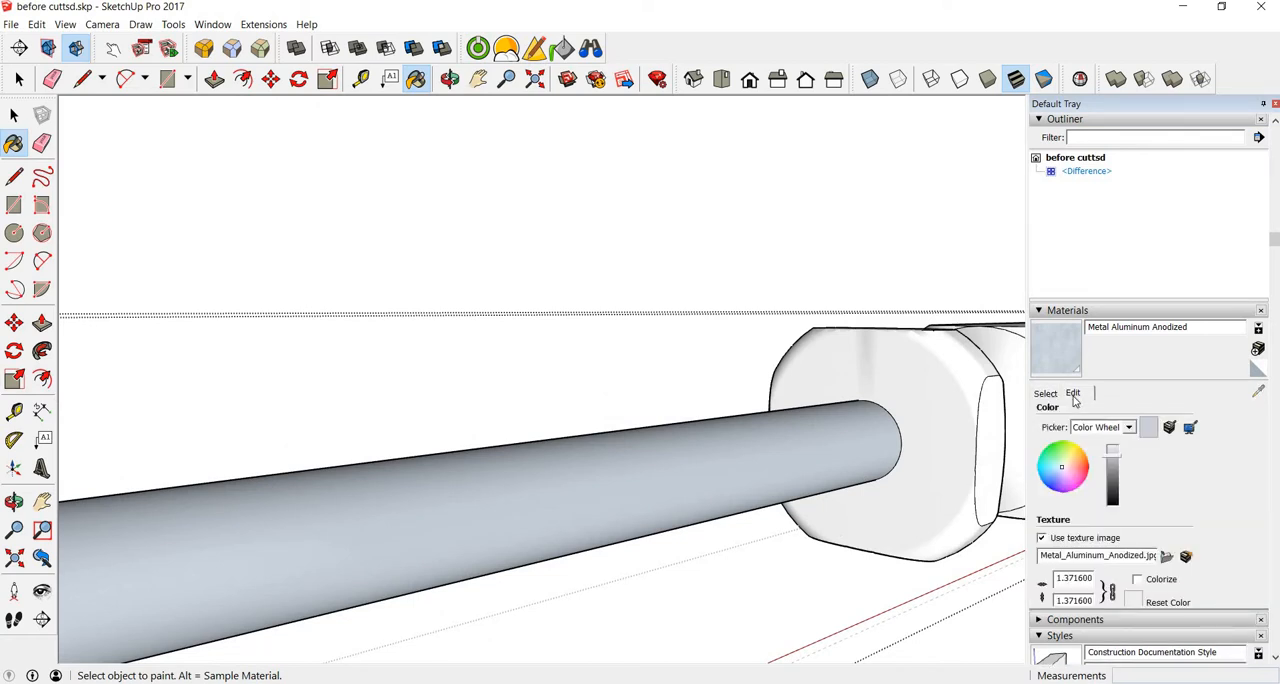
double_click(1075, 578)
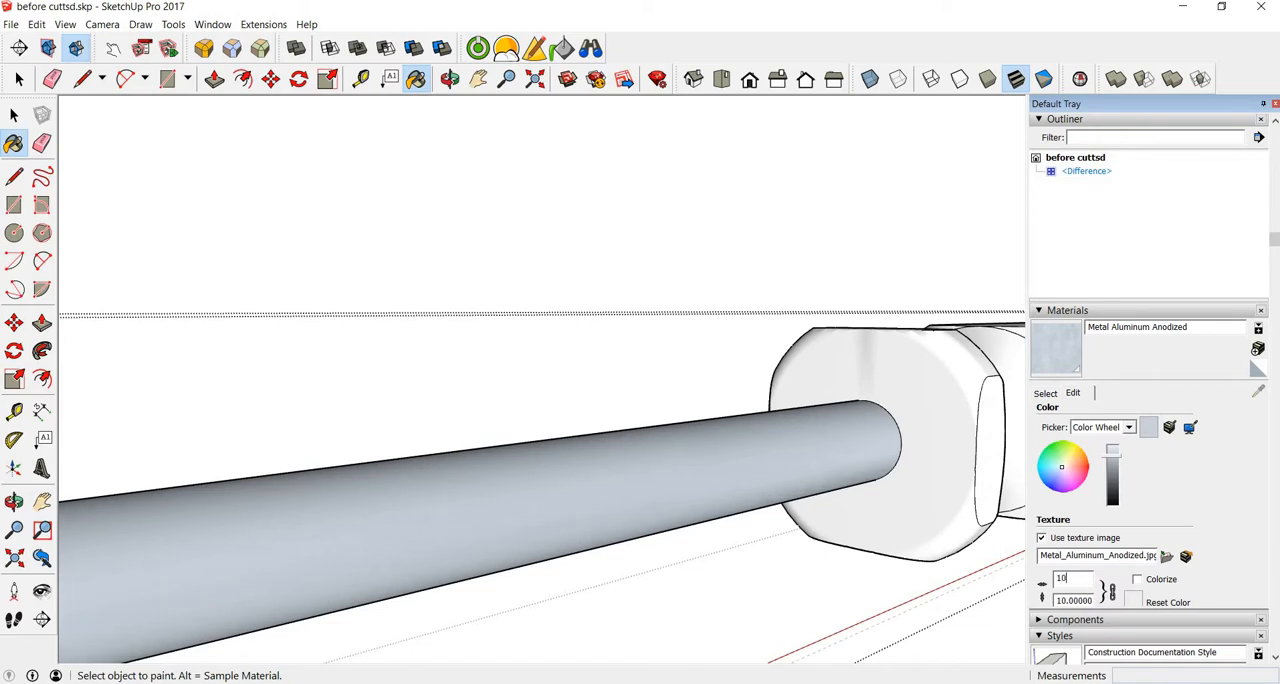
text(0000)
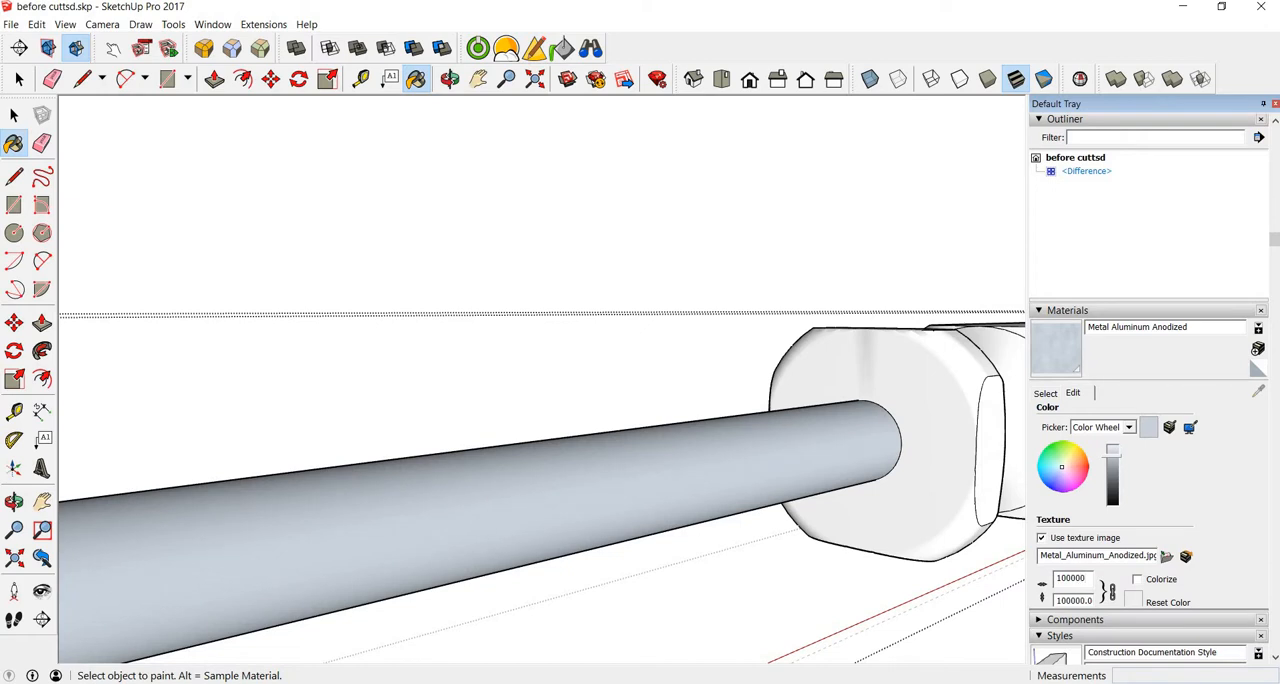
key(BackSpace)
key(BackSpace)
key(BackSpace)
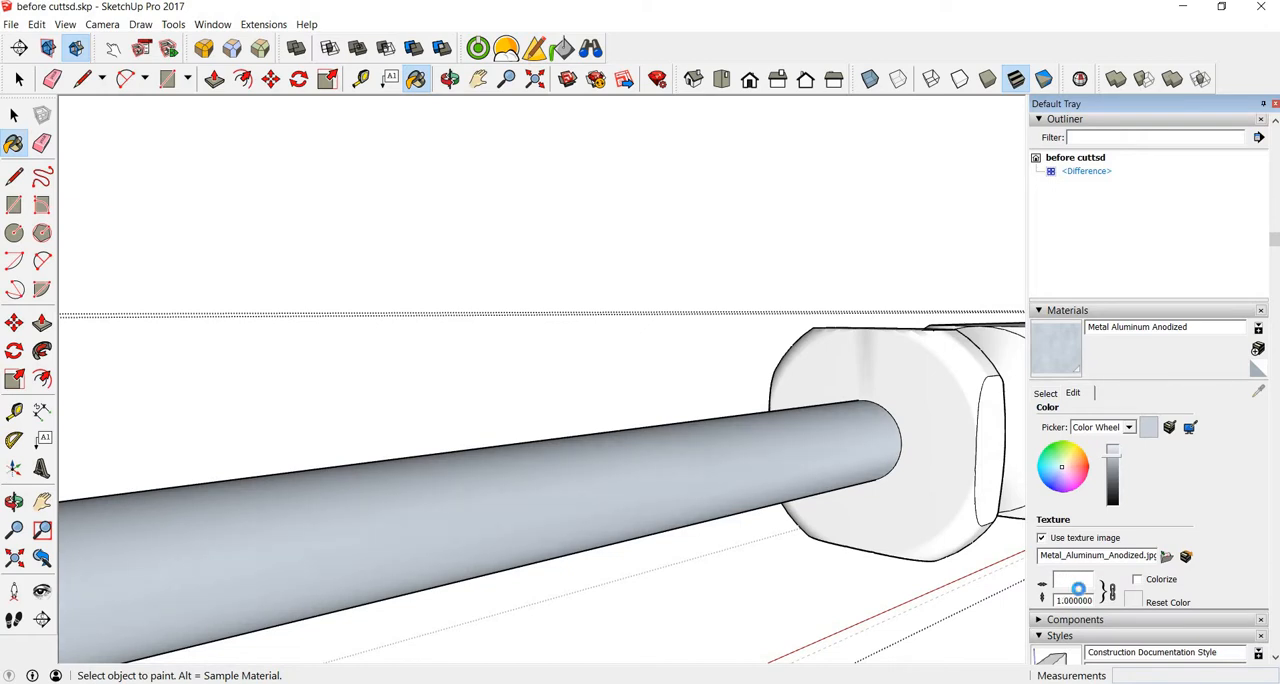
text(0.12)
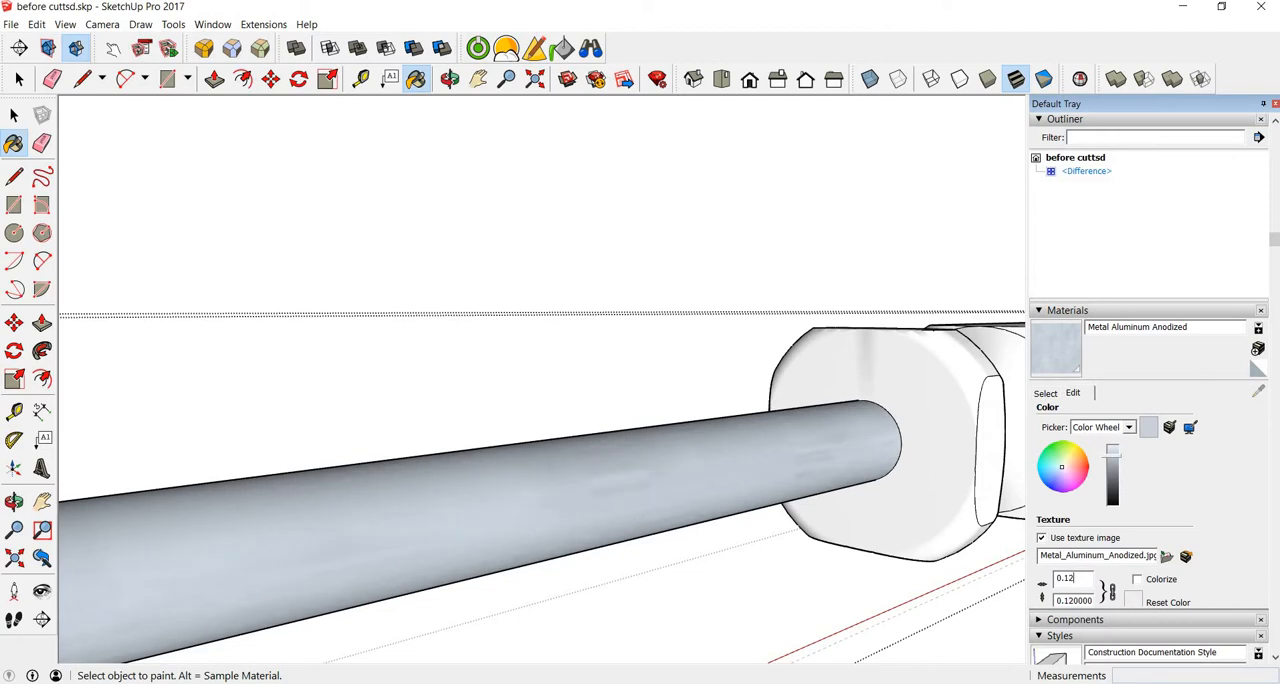
key(BackSpace)
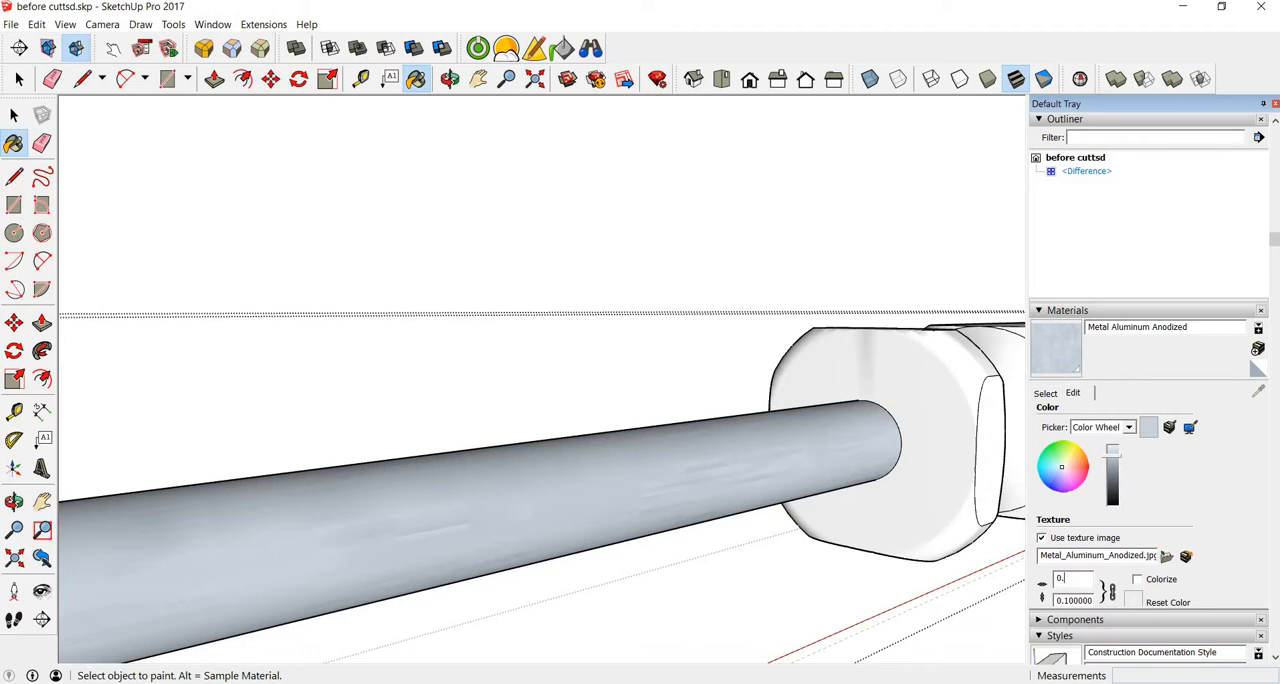
text(25)
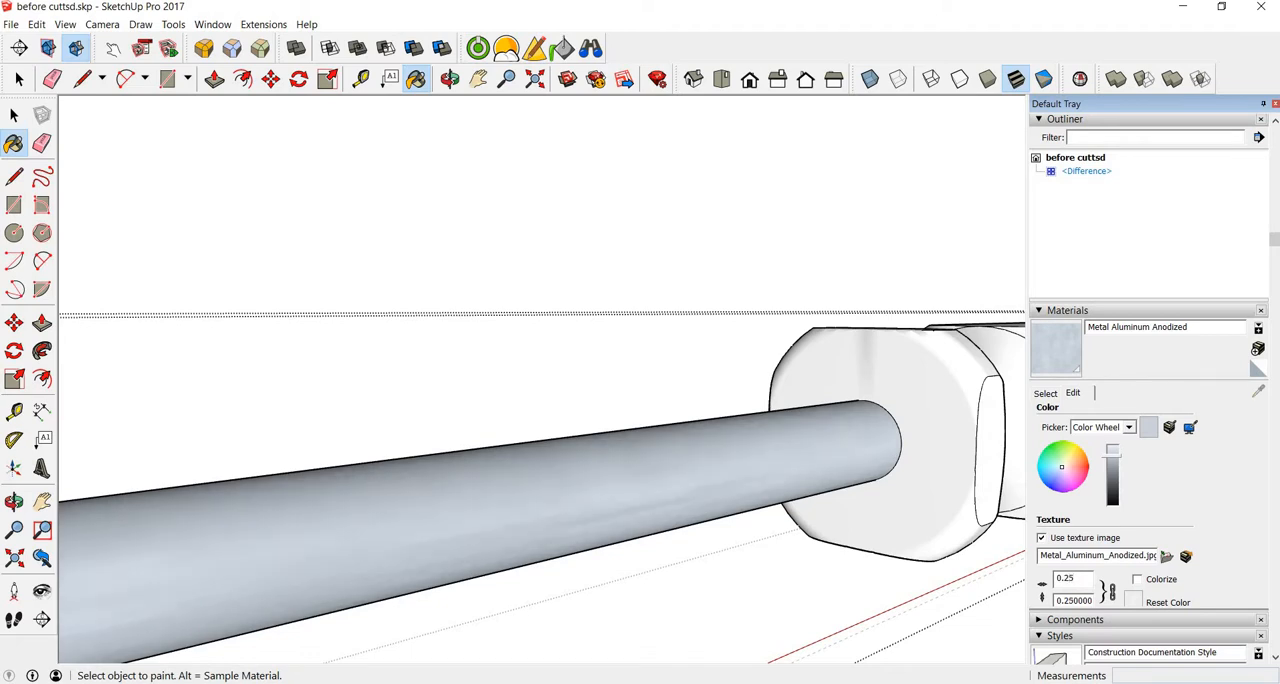
mouse_move(177, 575)
middle_down()
mouse_move(314, 541)
mouse_move(357, 551)
mouse_move(94, 586)
mouse_move(300, 532)
middle_up()
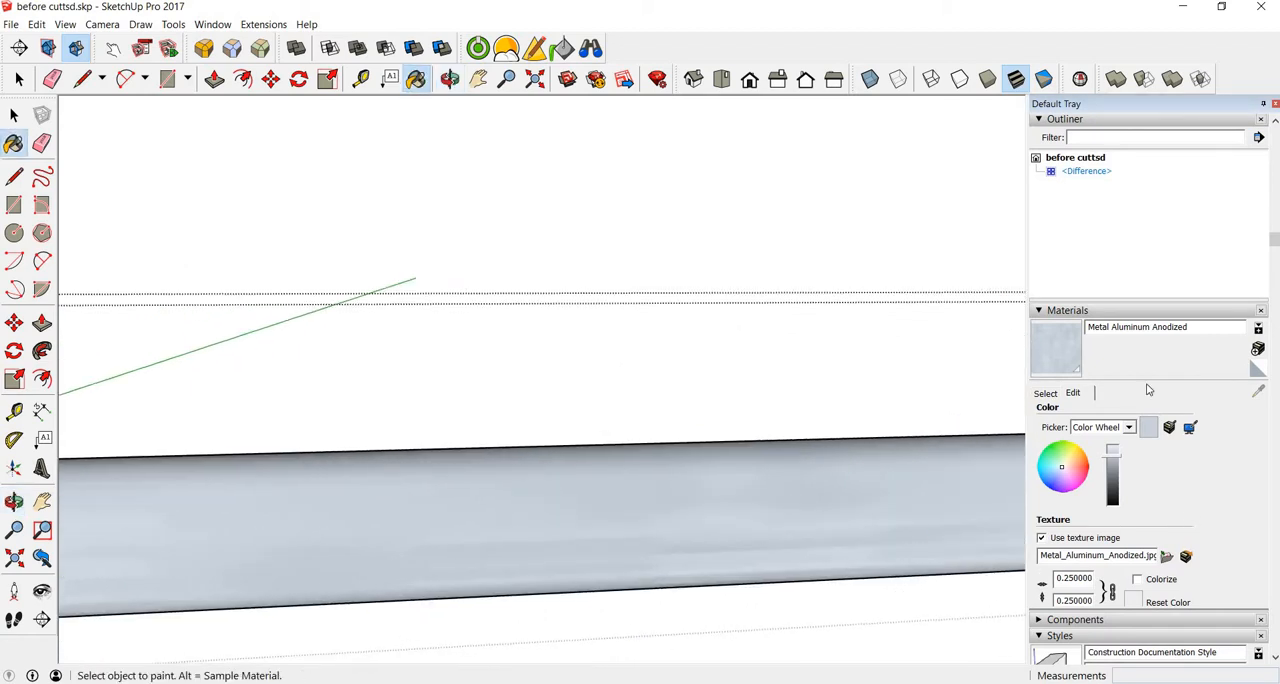
Step: Choose the yellow Color E04 from the Colors material collection as the paint material
click(1045, 394)
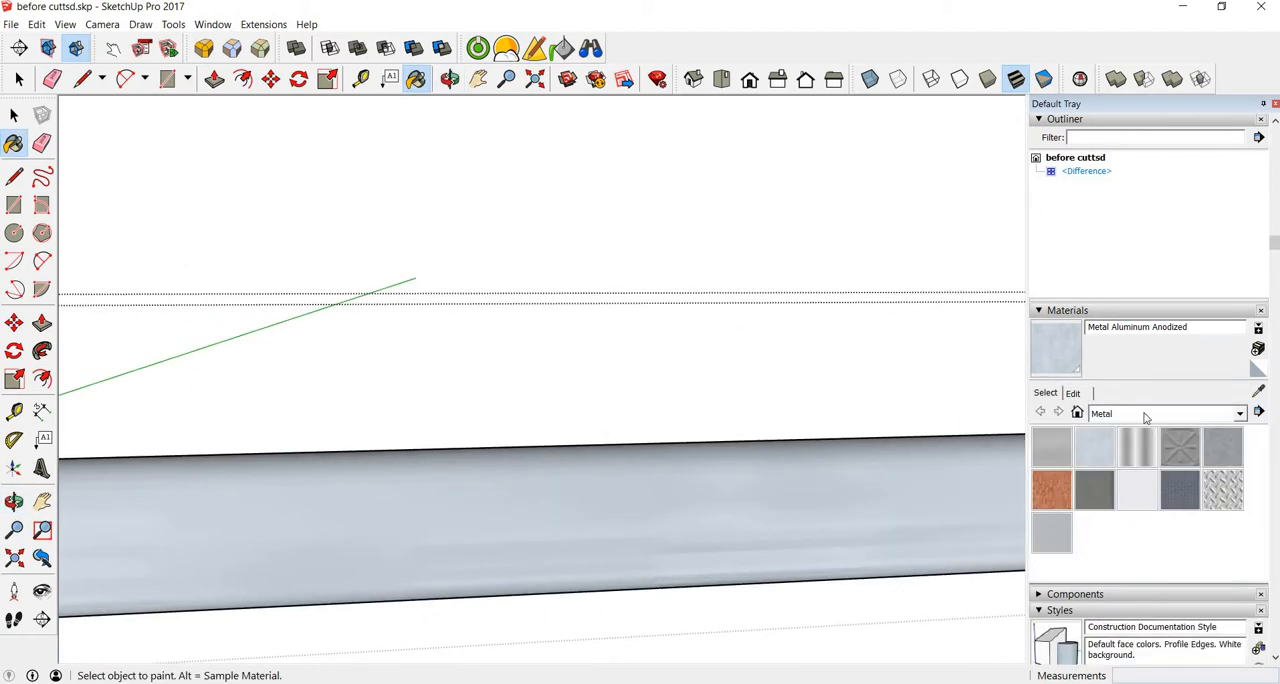
click(1150, 414)
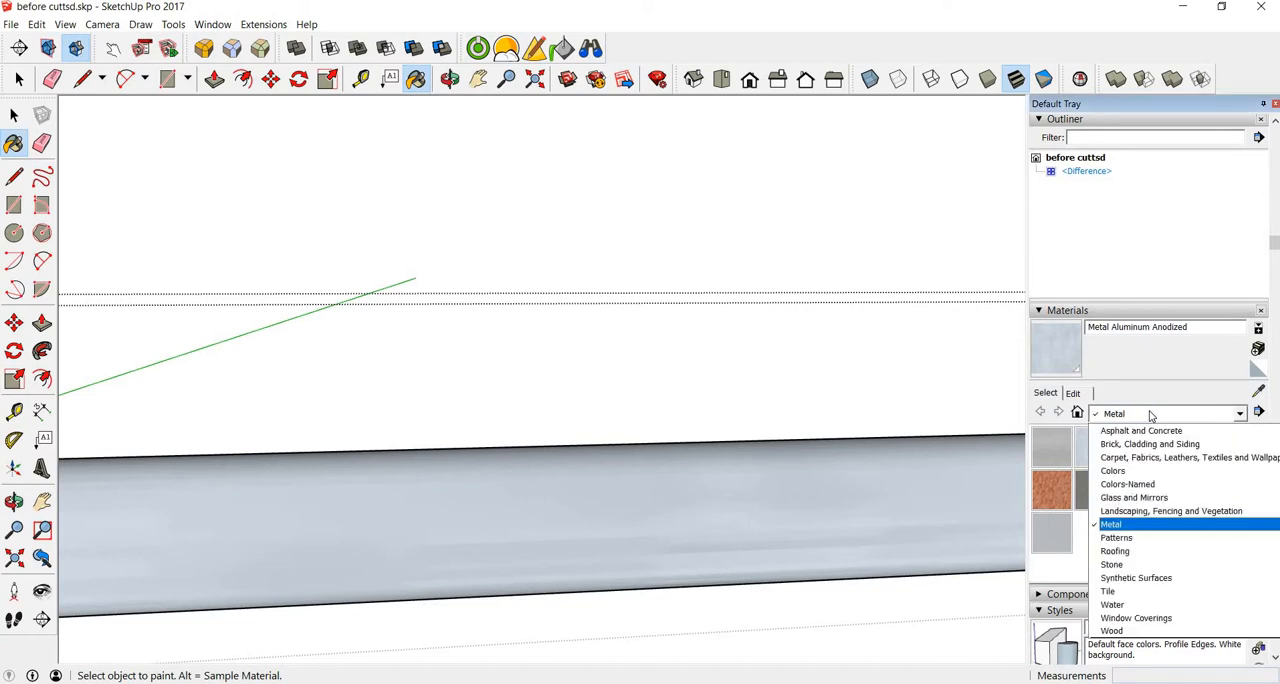
click(1133, 471)
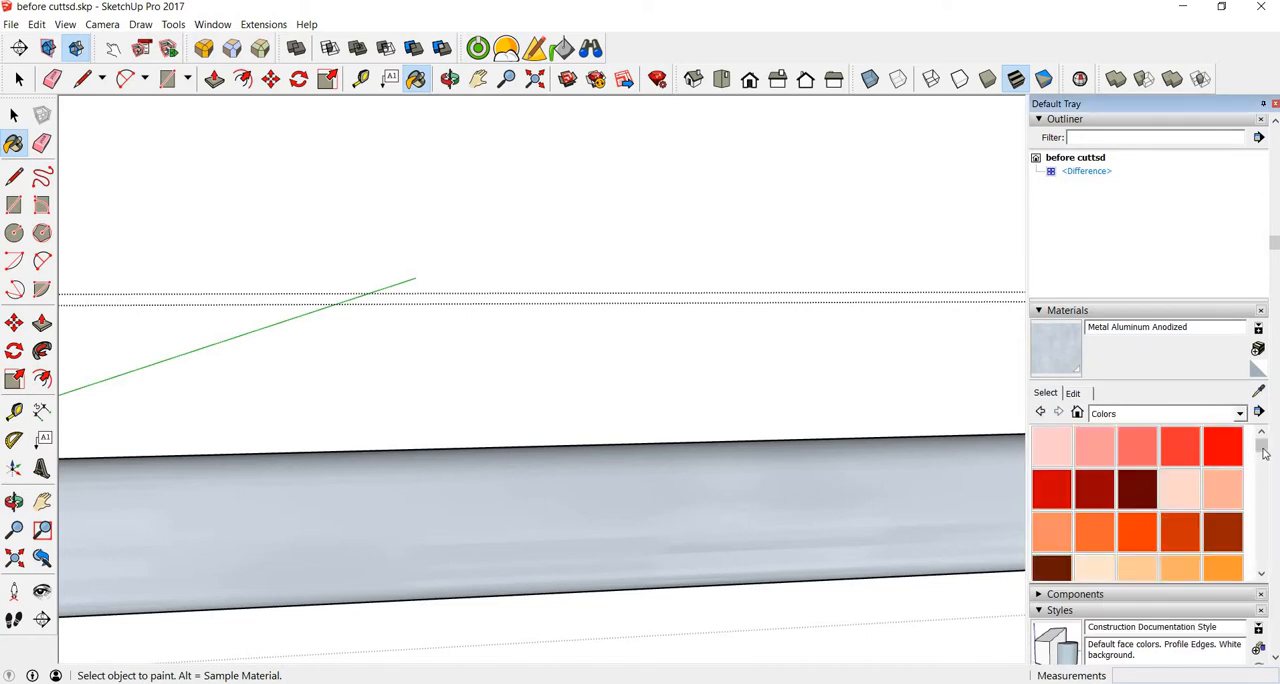
drag(1262, 446, 1265, 482)
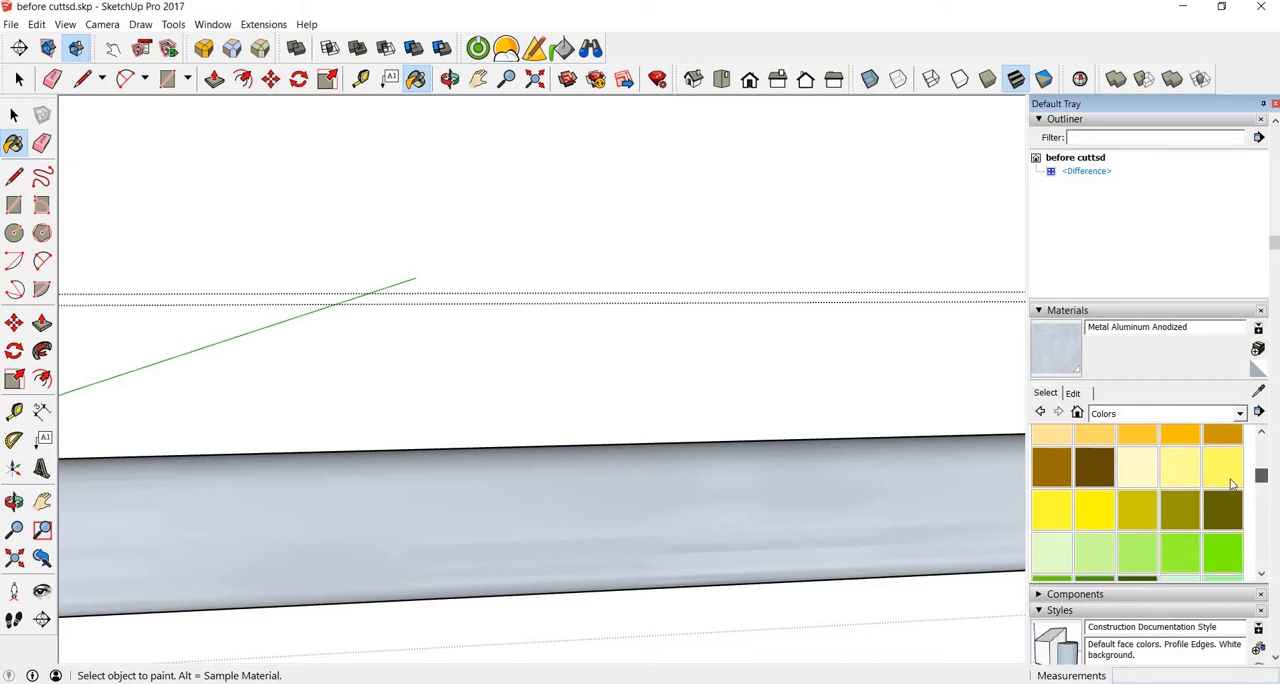
click(1061, 521)
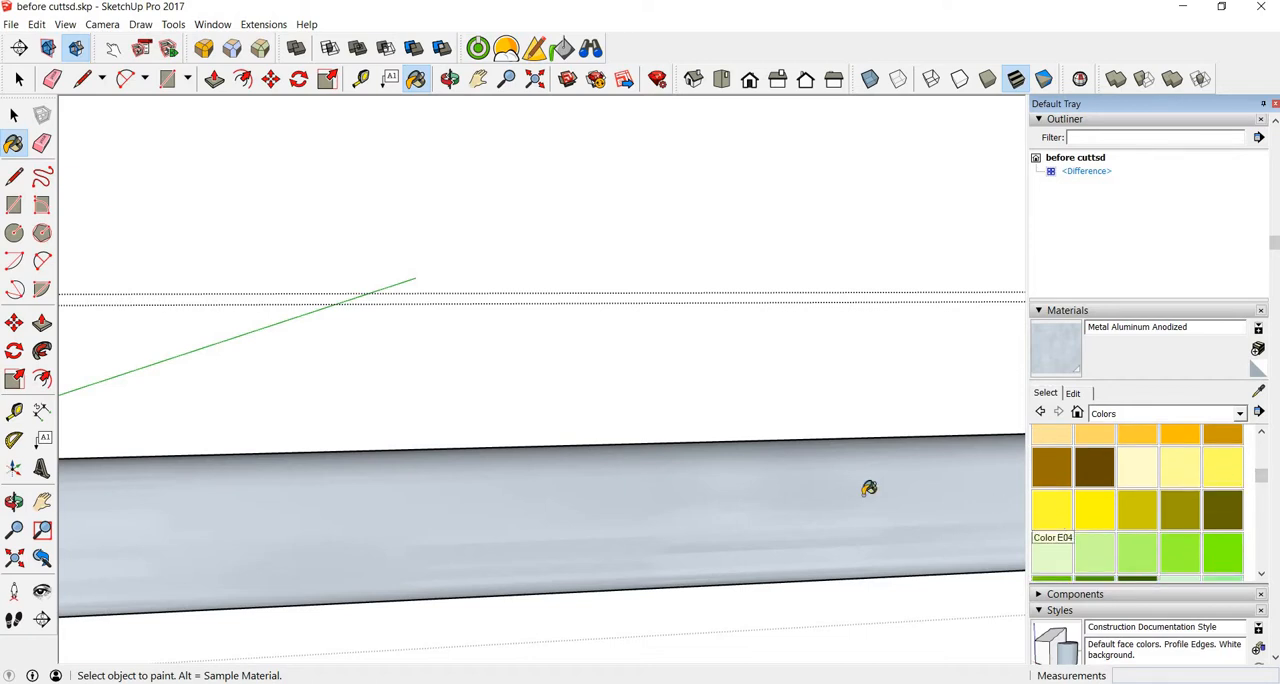
Step: Paint the upper facets of the flat on the handle's front collar with Color E04
middle_drag(874, 487, 72, 481)
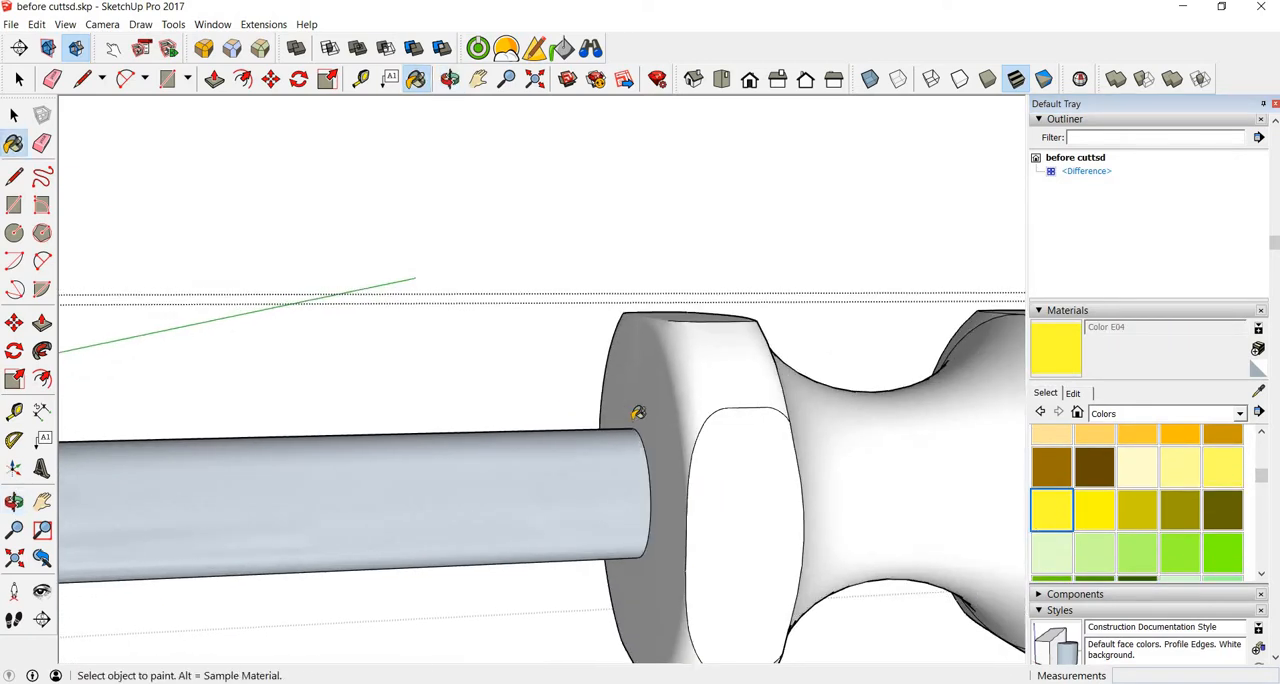
scroll(642, 411, down, 3)
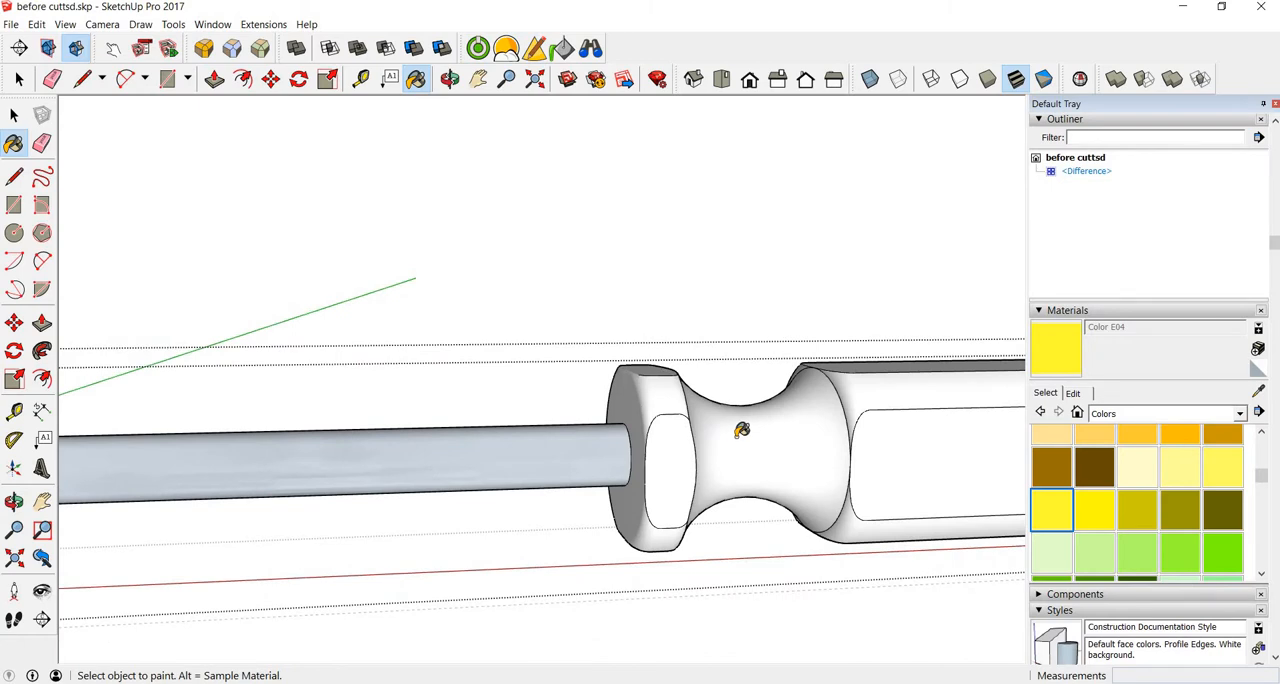
click(670, 465)
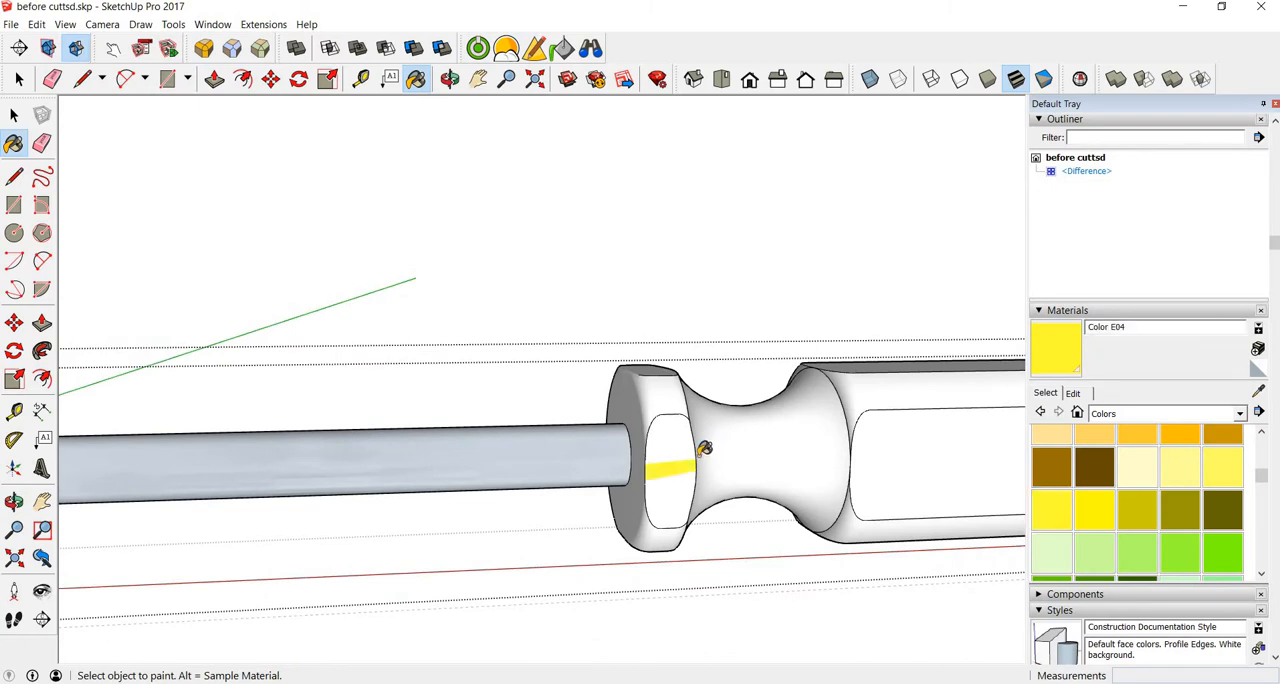
mouse_move(704, 448)
middle_down()
mouse_move(654, 434)
mouse_move(417, 449)
mouse_move(567, 444)
mouse_move(644, 410)
middle_up()
click(634, 396)
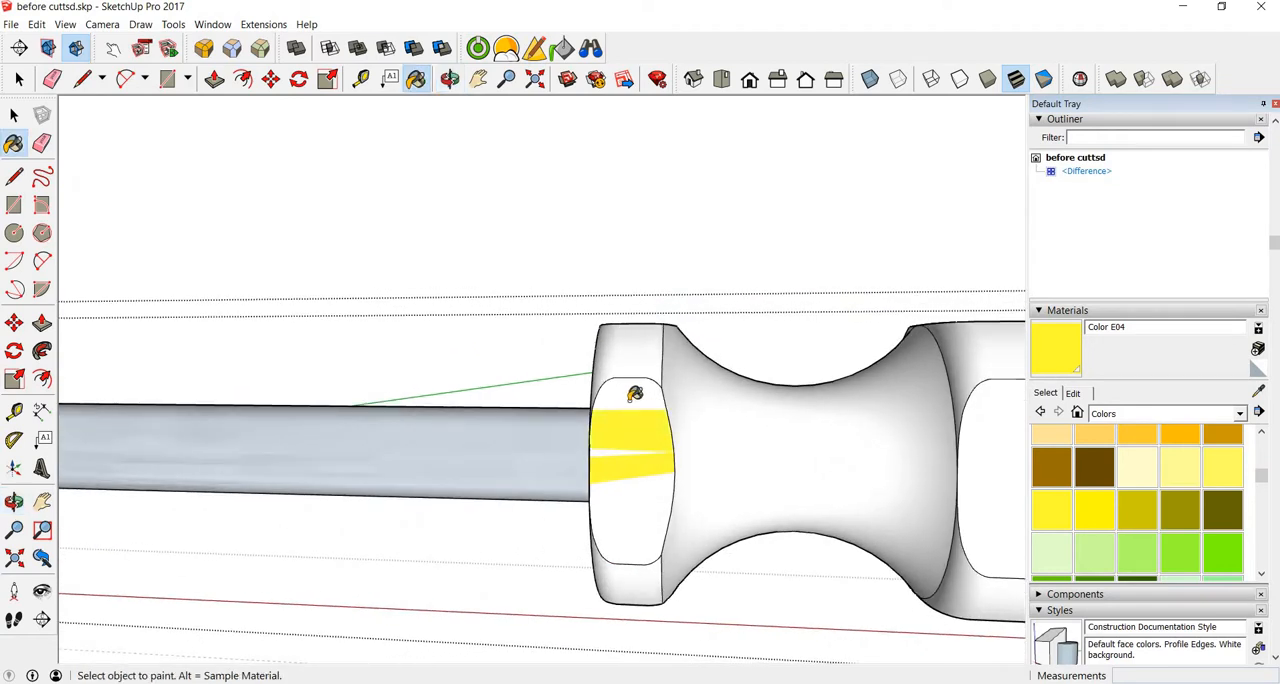
click(626, 396)
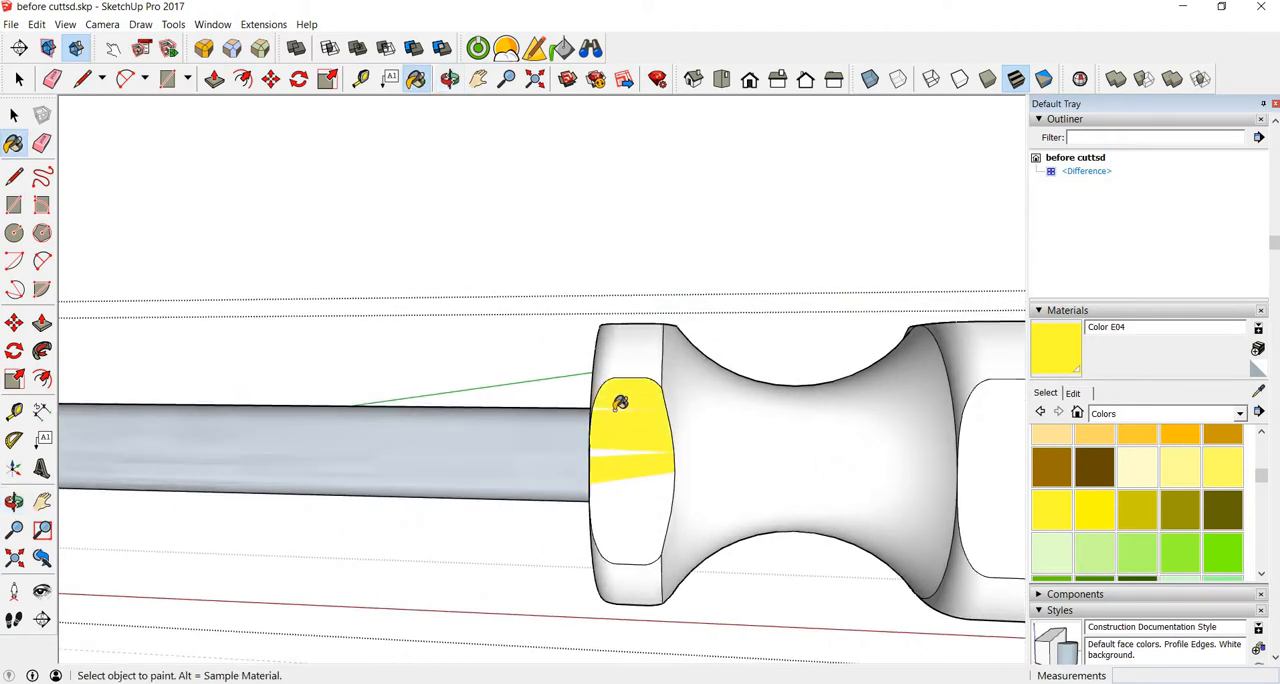
scroll(621, 401, up, 5)
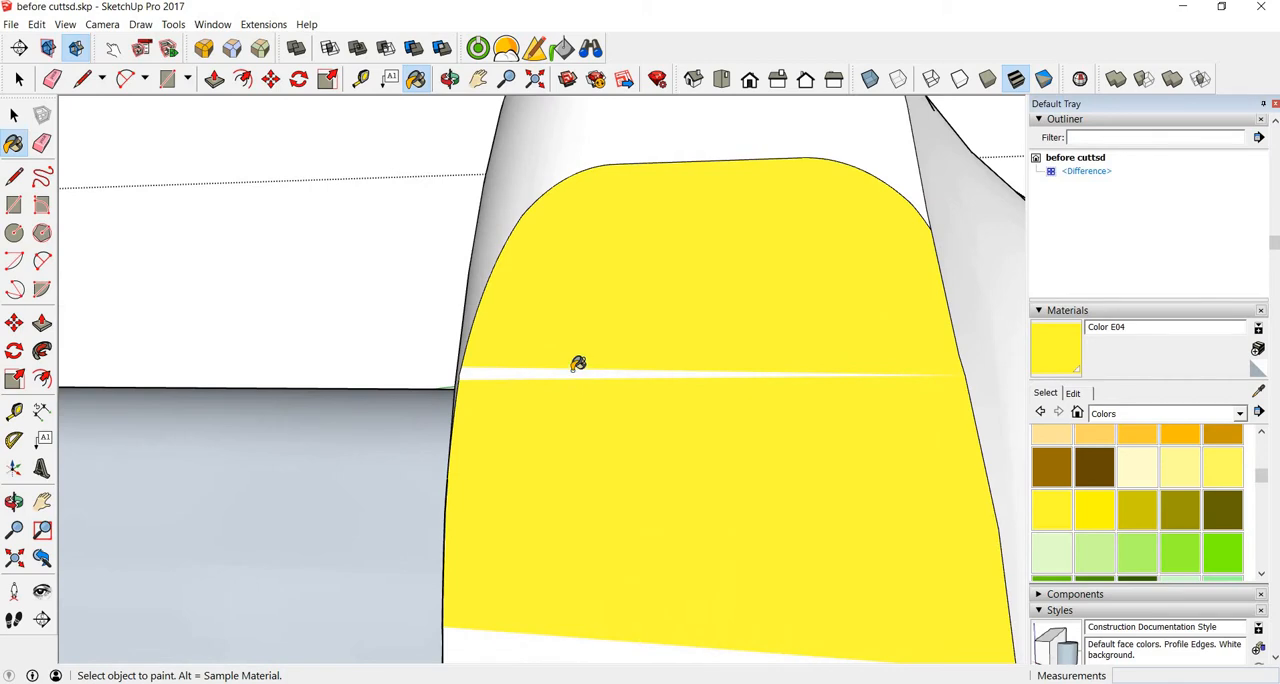
click(586, 370)
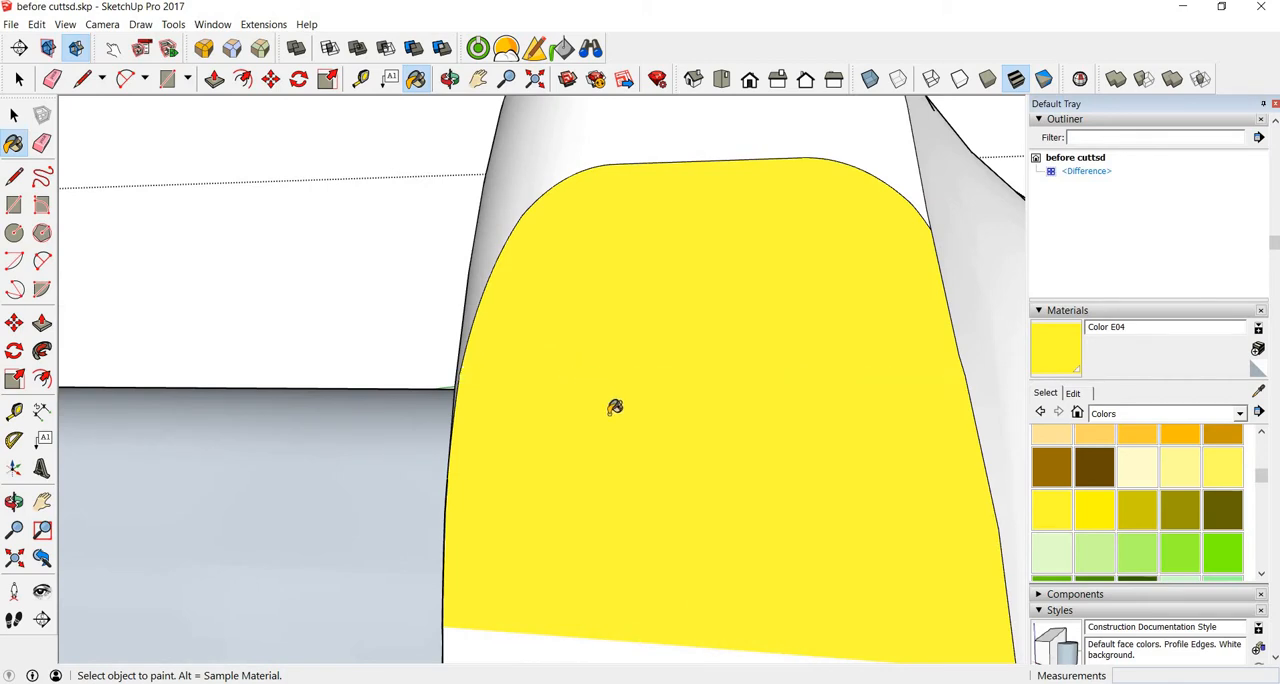
scroll(615, 407, down, 4)
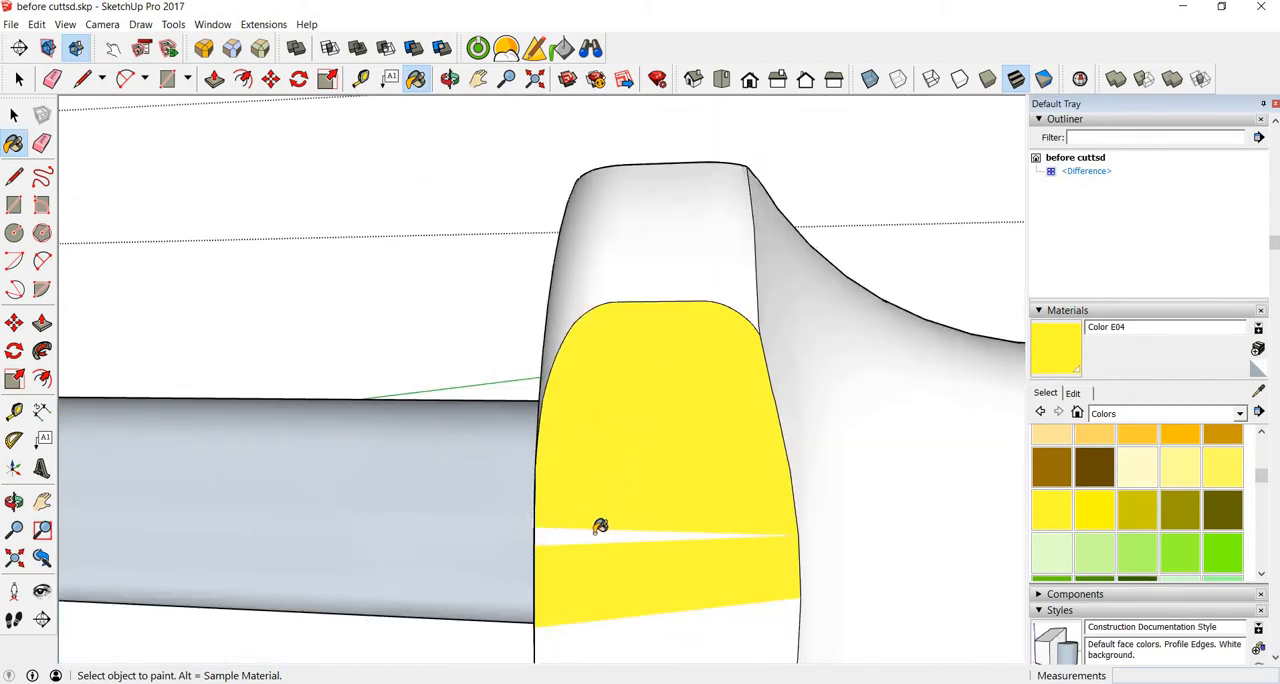
Step: Fill the unpainted slivers and lower facets of the collar's flat with Color E04
click(626, 536)
mouse_move(636, 541)
middle_down()
mouse_move(663, 252)
mouse_move(689, 384)
middle_up()
click(687, 375)
click(715, 361)
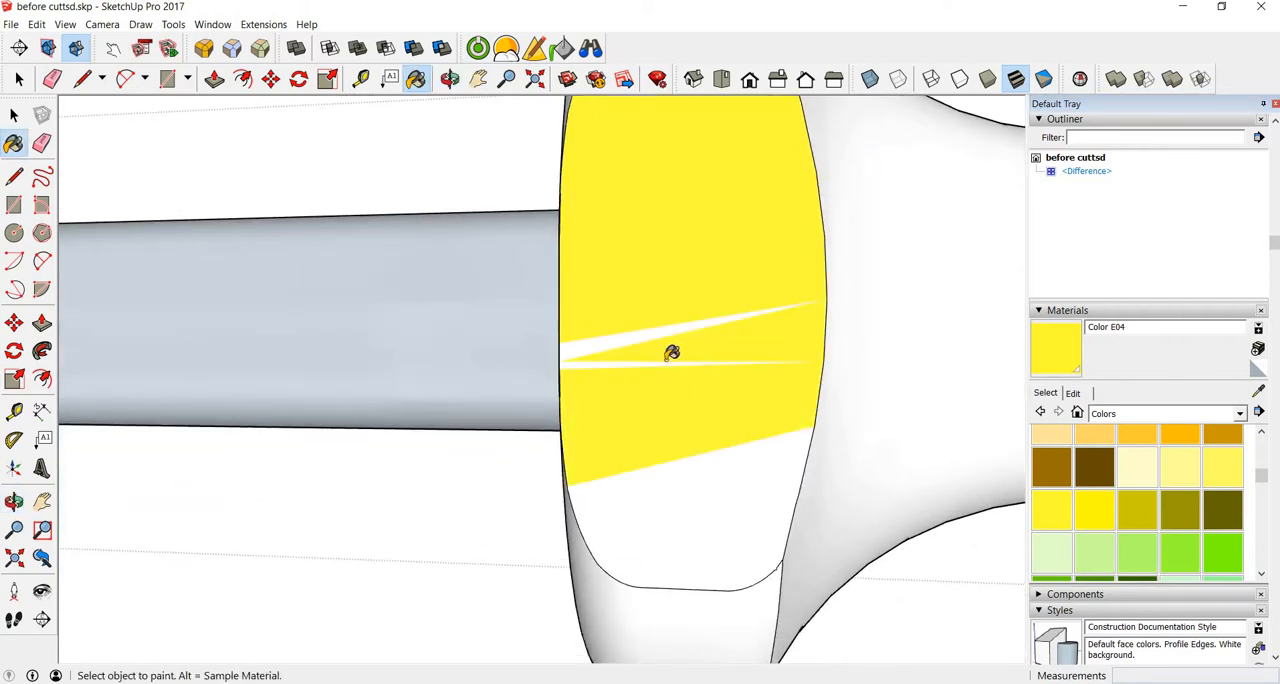
click(630, 354)
click(614, 334)
click(678, 490)
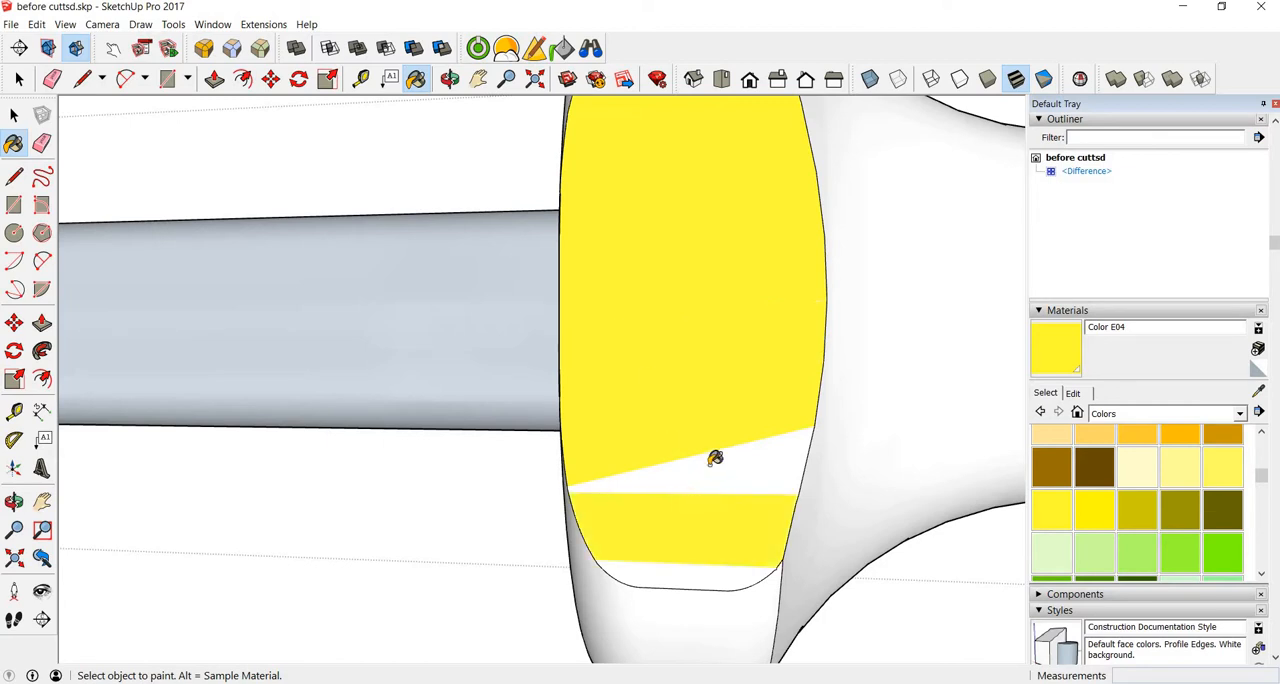
click(716, 450)
scroll(737, 405, down, 5)
scroll(740, 413, down, 2)
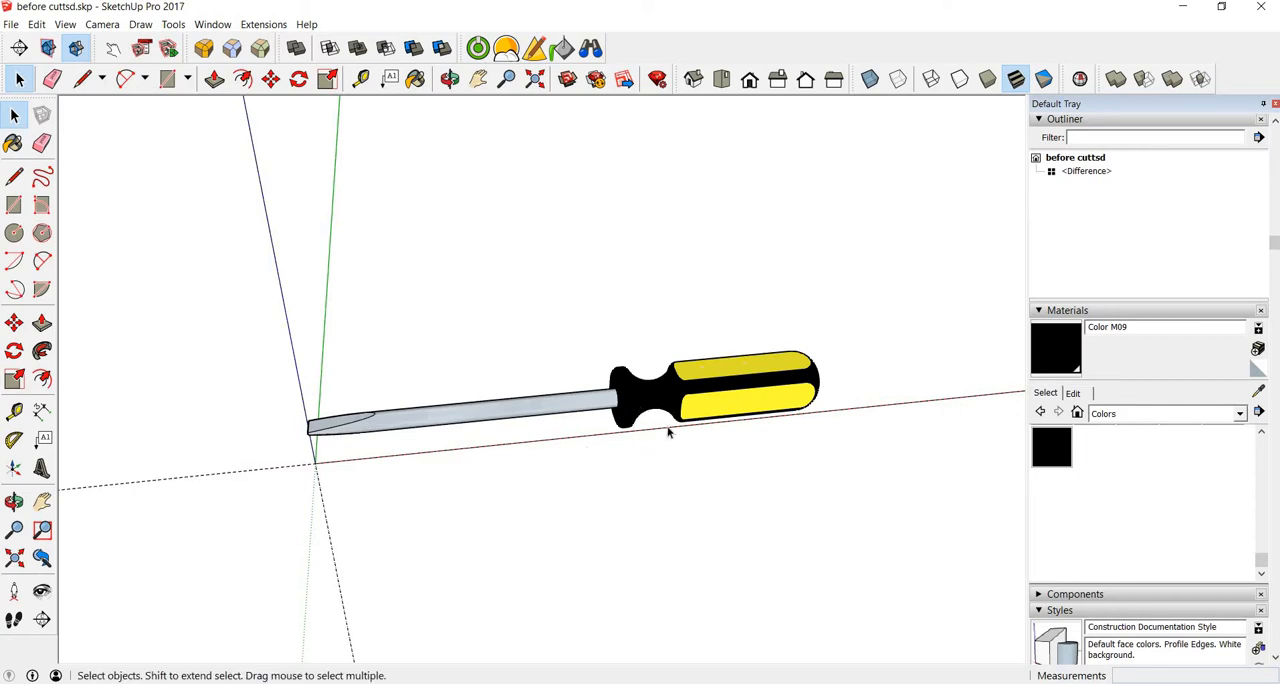
Step: Examine the painted screwdriver's handle, collar, shaft and tip from several angles
scroll(660, 425, up, 3)
scroll(655, 424, up, 3)
middle_drag(591, 403, 487, 413)
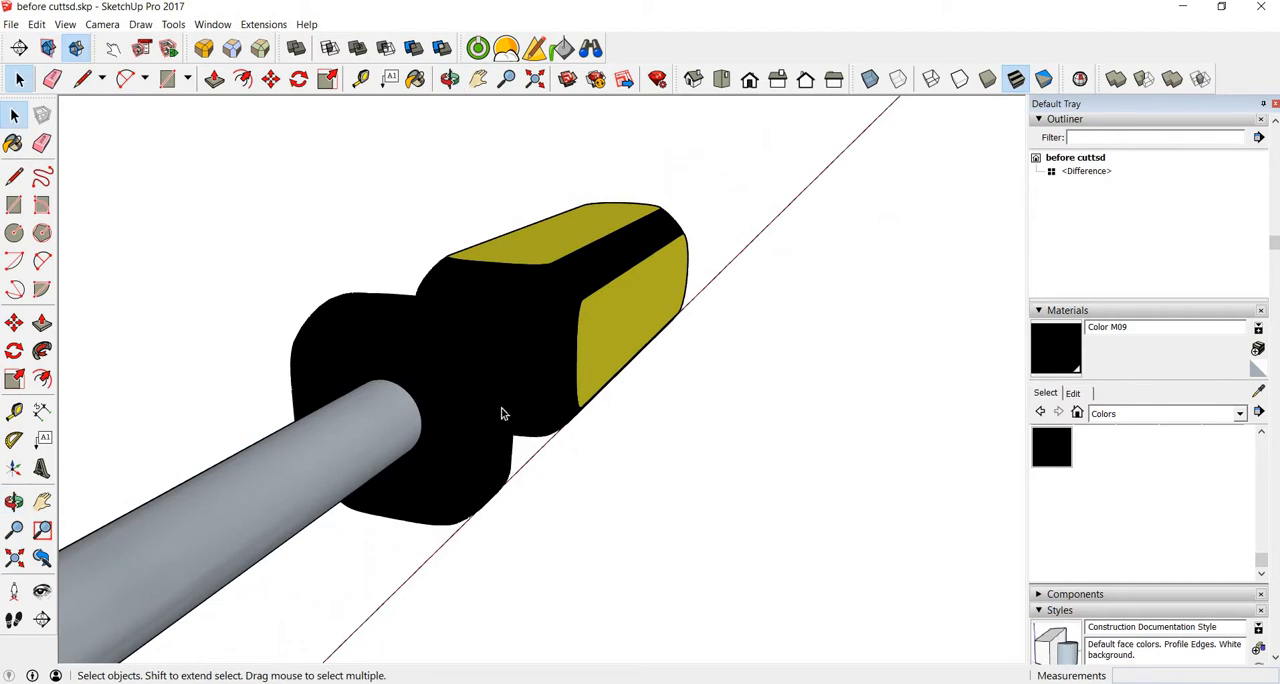
middle_drag(475, 485, 460, 352)
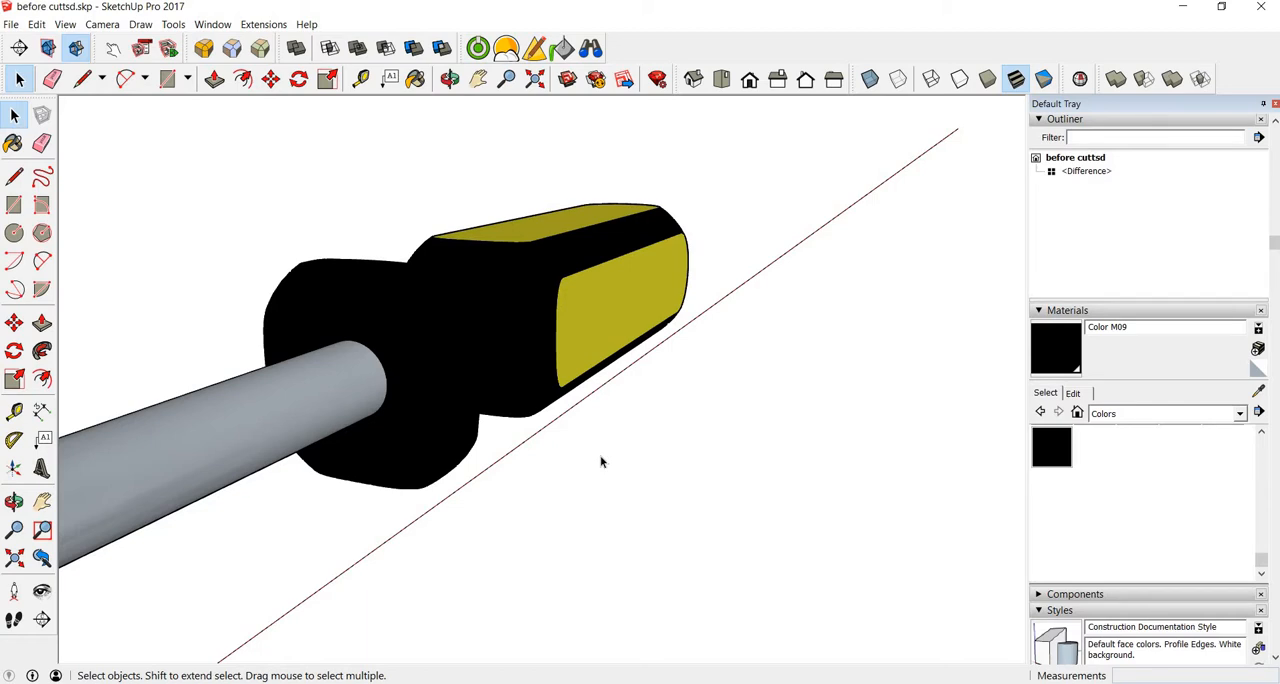
scroll(486, 320, down, 6)
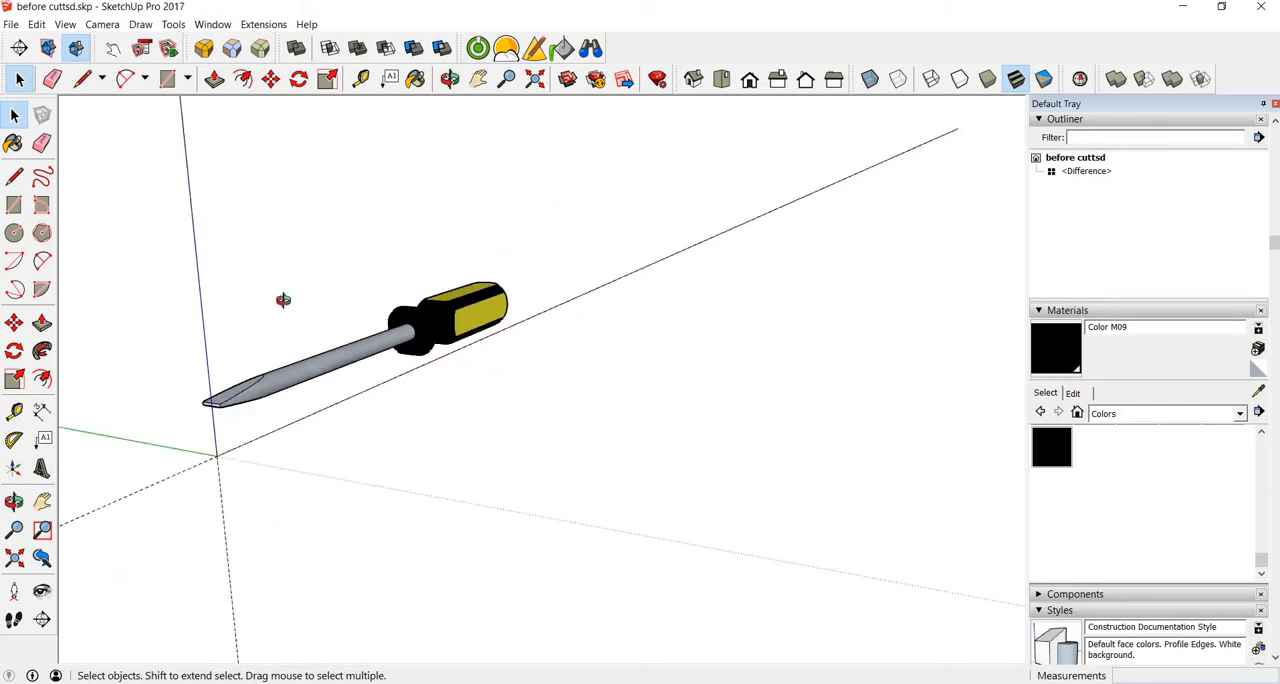
middle_drag(283, 300, 361, 297)
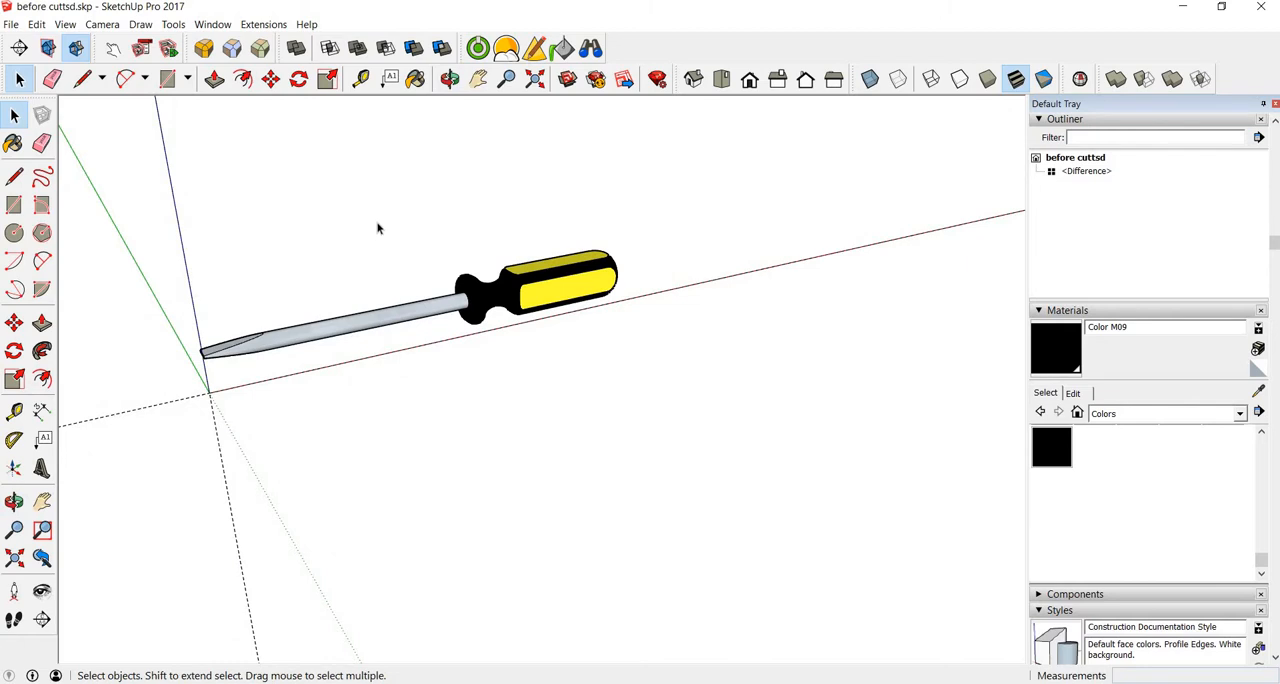
middle_drag(346, 349, 620, 285)
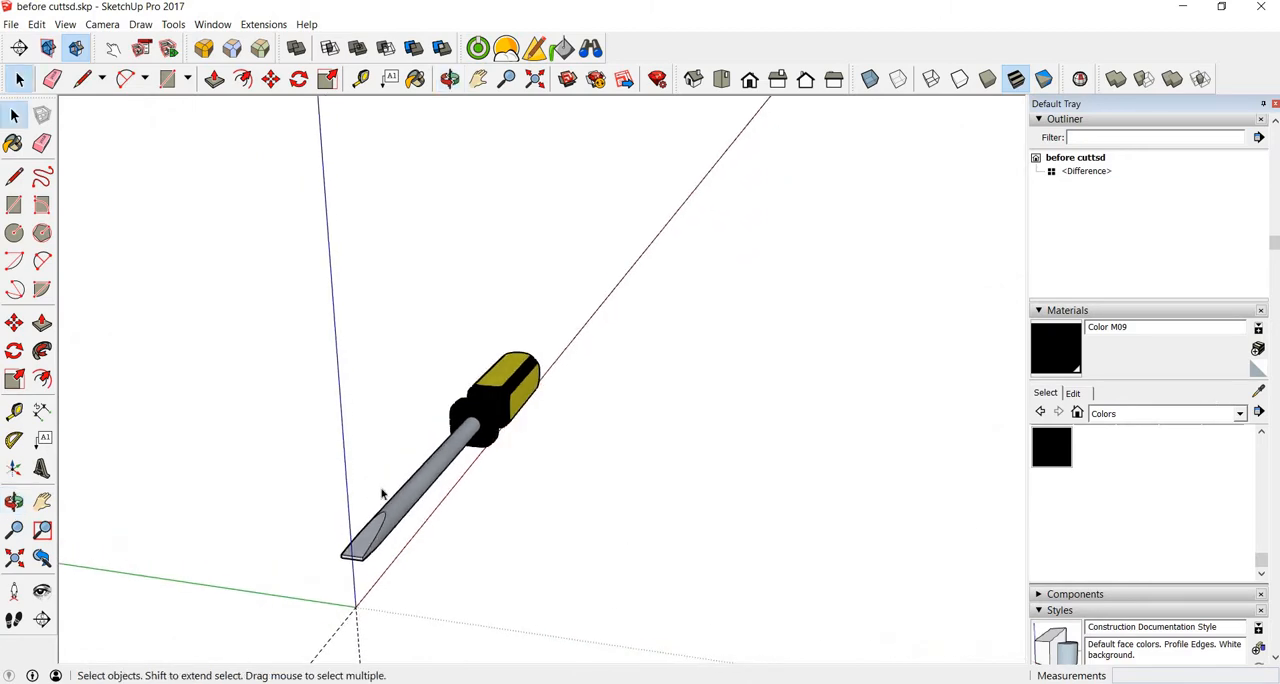
middle_drag(603, 511, 470, 545)
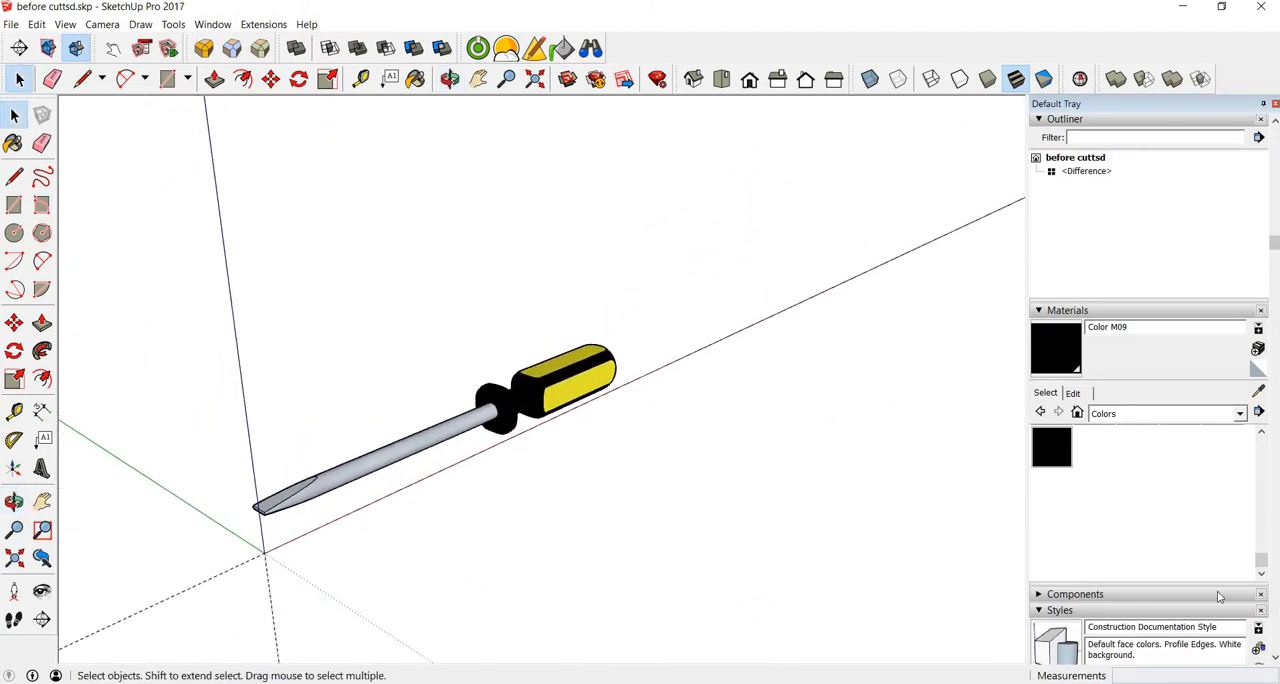
Step: Try the Simple Style on the model and replace it with the Architectural Design Style
scroll(1186, 646, down, 3)
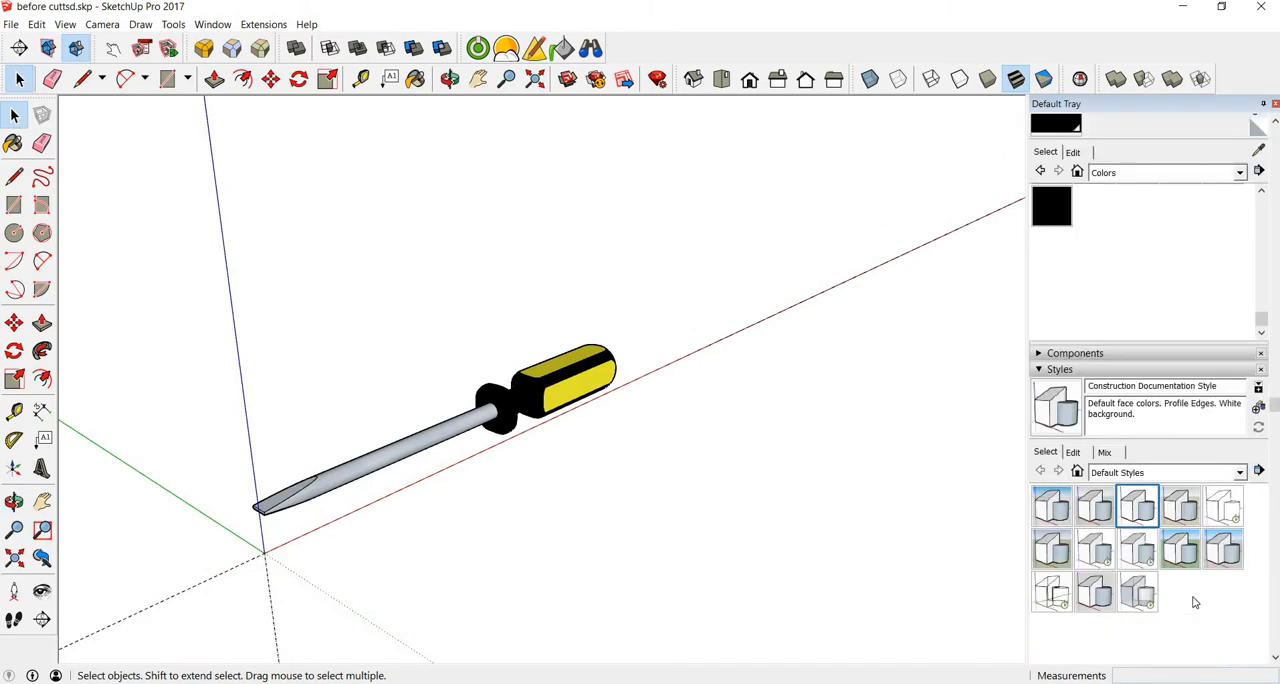
click(1180, 549)
middle_drag(503, 420, 611, 451)
scroll(395, 464, up, 3)
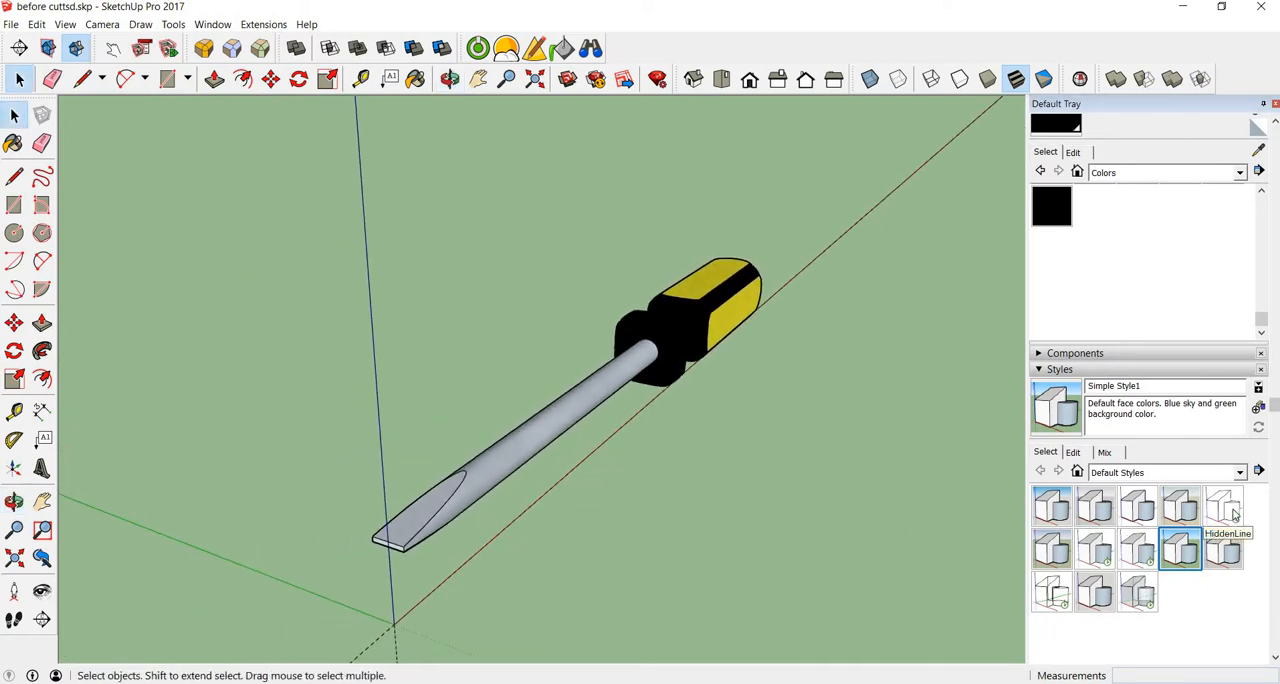
click(1097, 511)
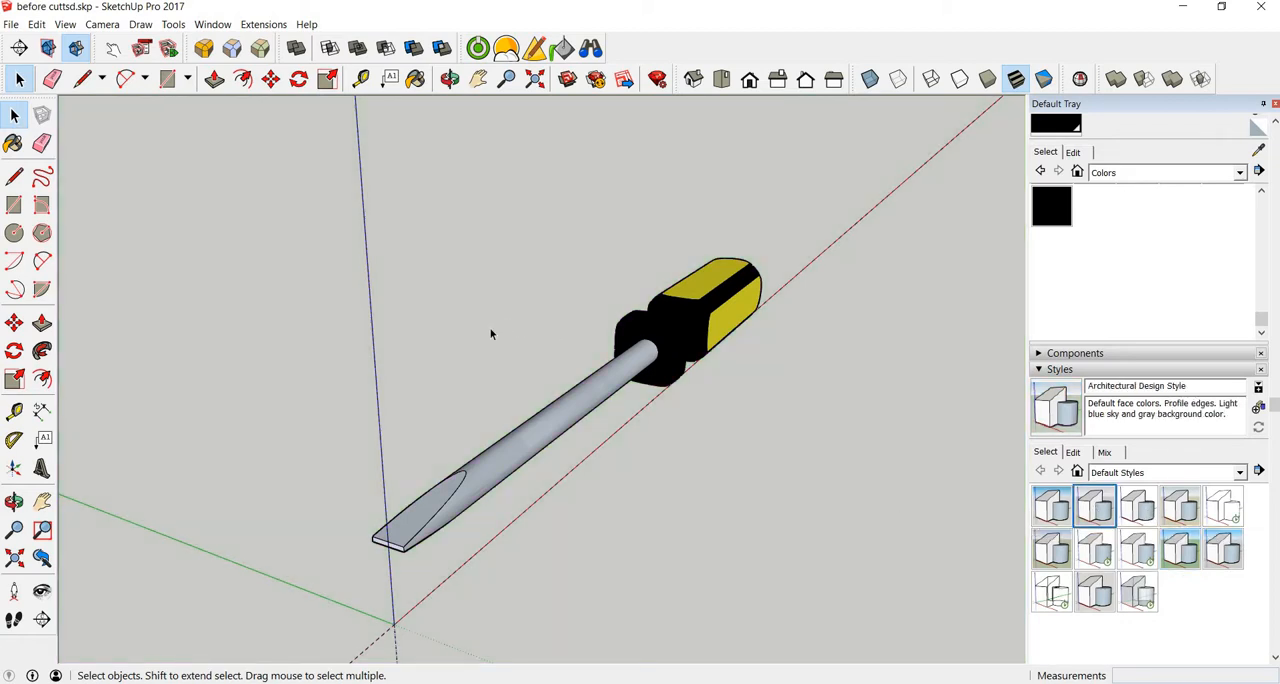
Step: Open the Template Material editor, sample the handle's yellow Color E04 and set its Bump to SketchUp
click(563, 49)
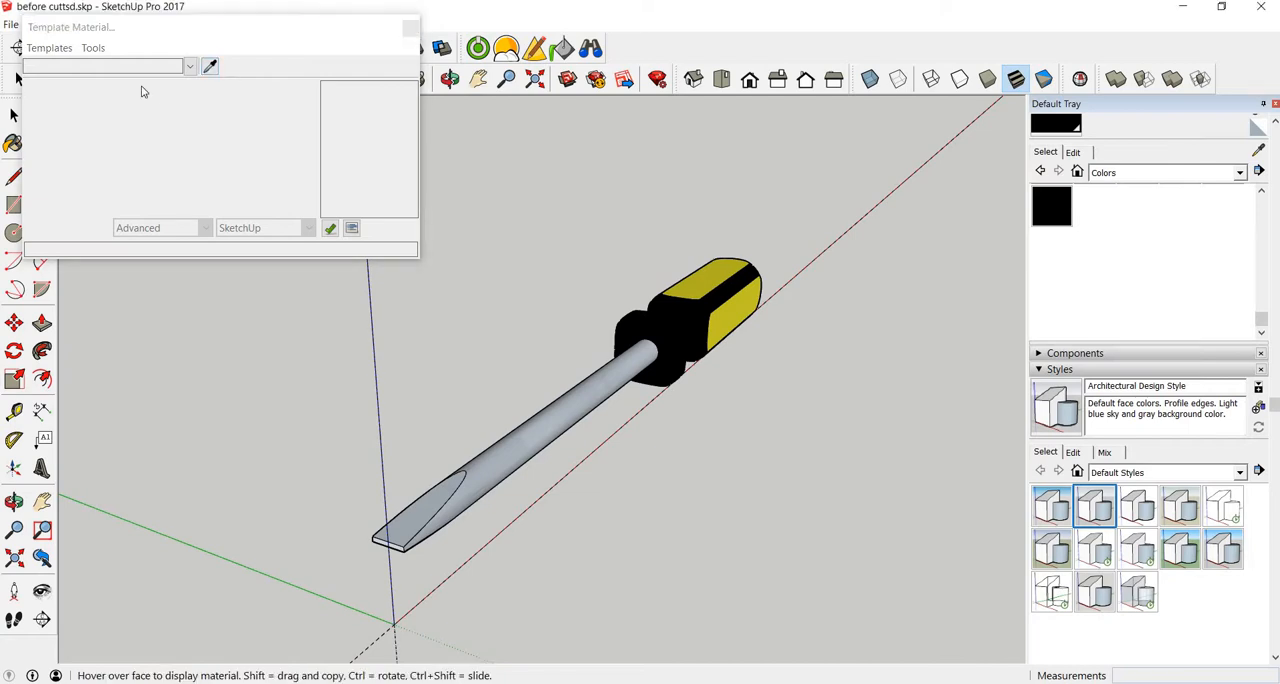
click(210, 66)
click(701, 287)
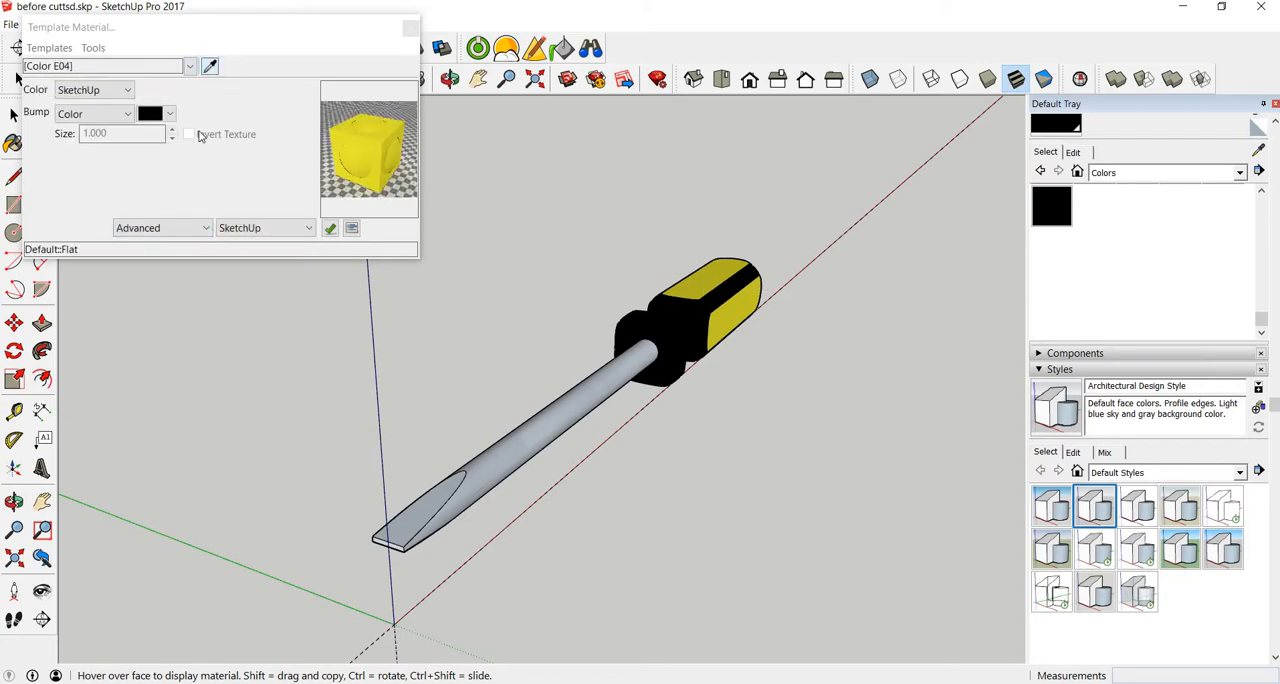
click(128, 115)
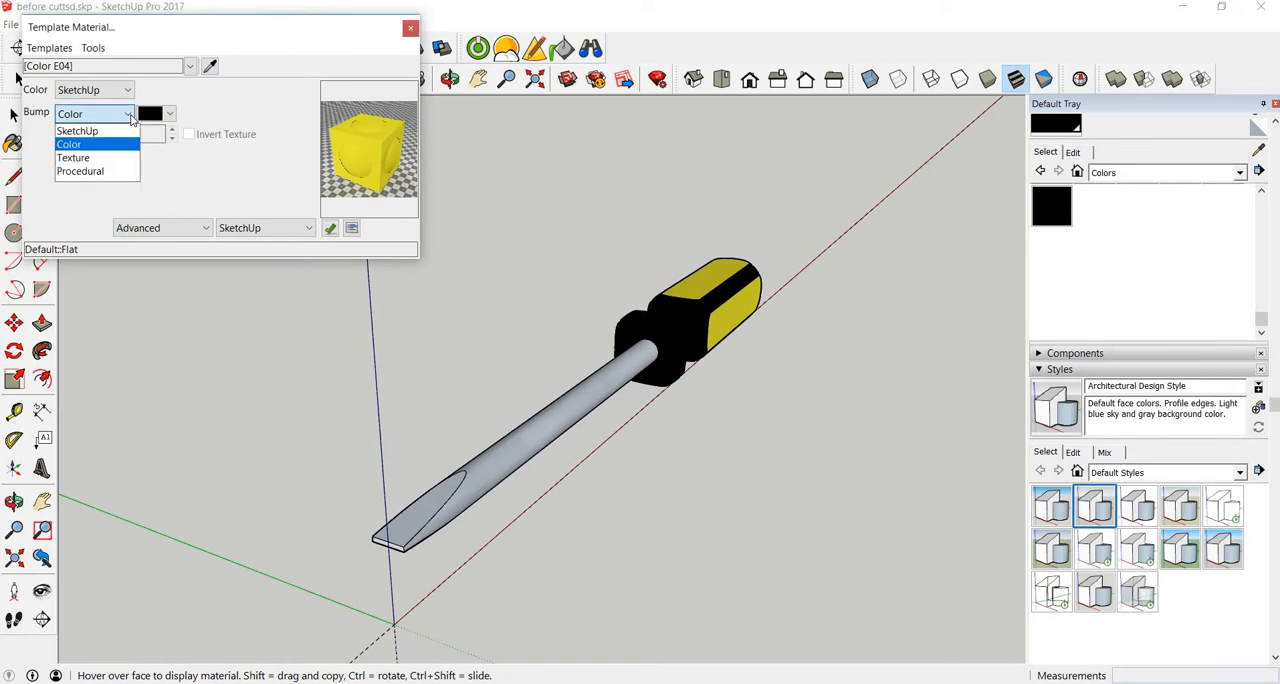
click(78, 131)
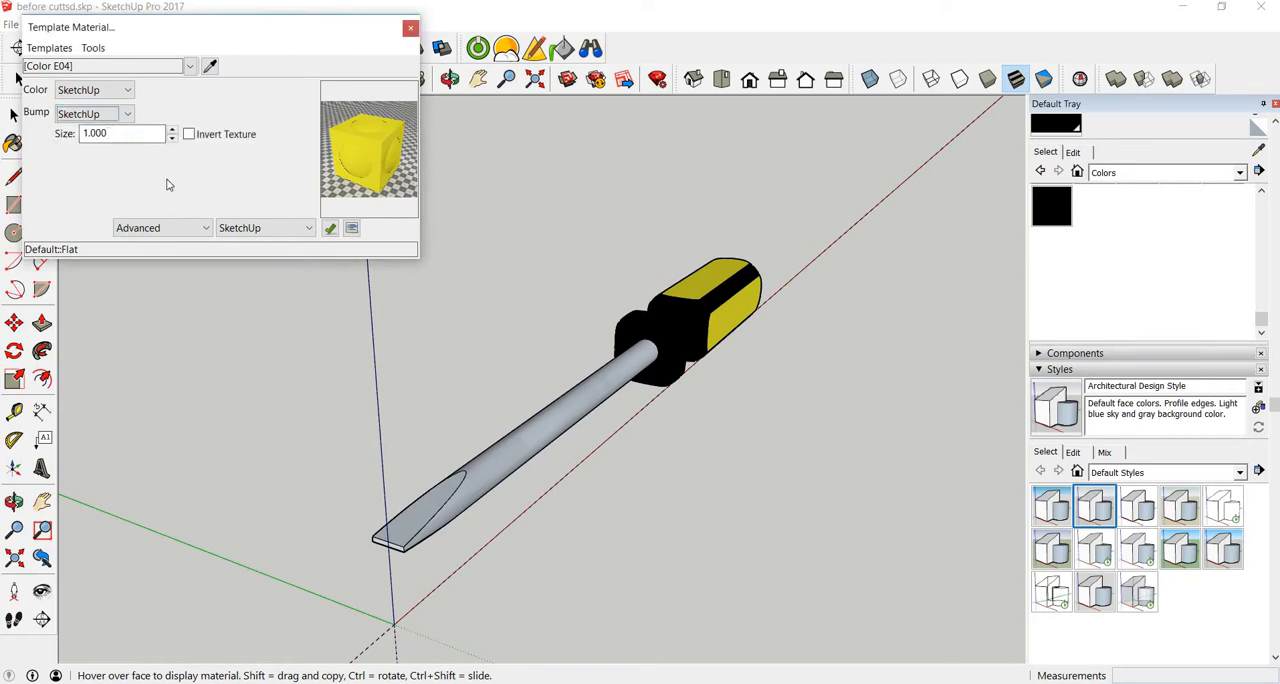
Step: Apply the Plastic Satin template to the yellow Color E04 material
click(49, 48)
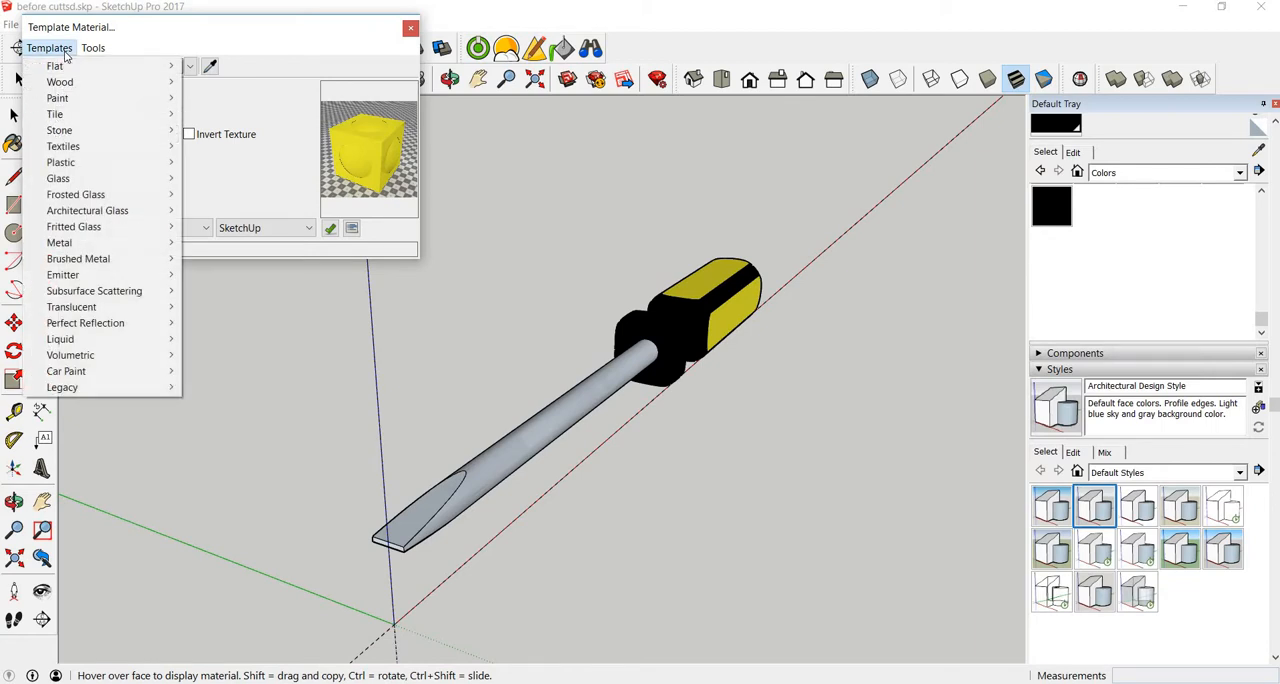
mouse_move(70, 166)
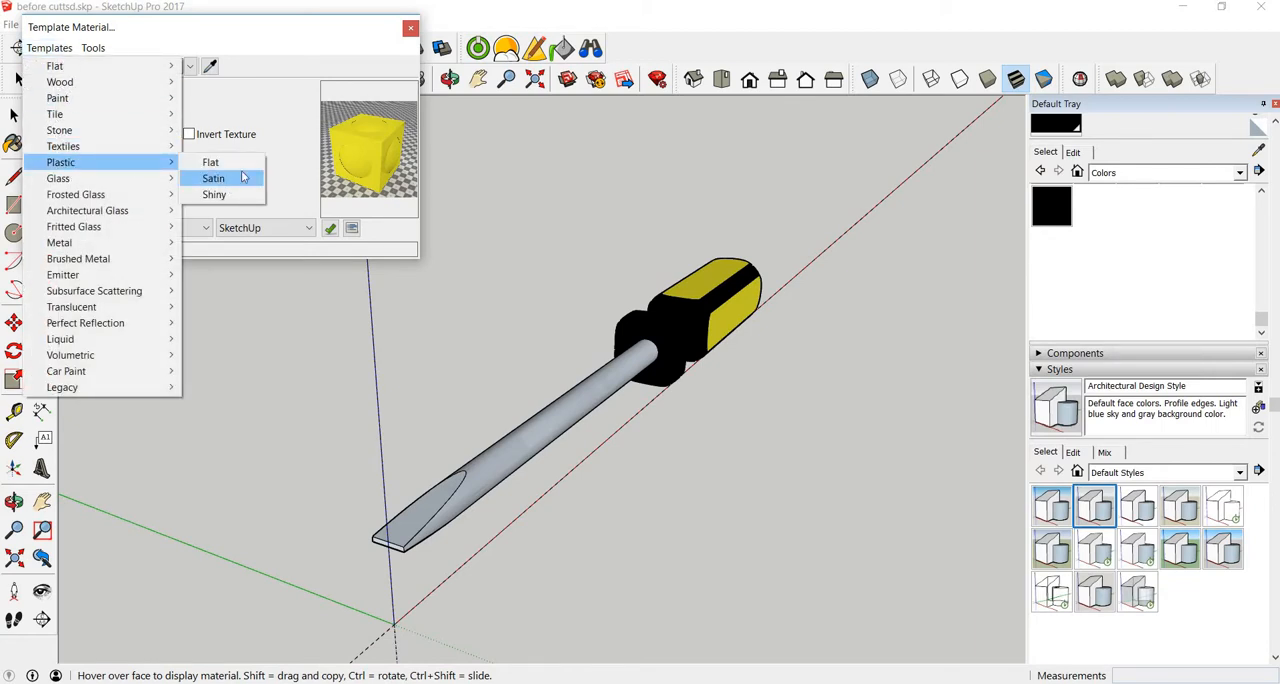
click(244, 178)
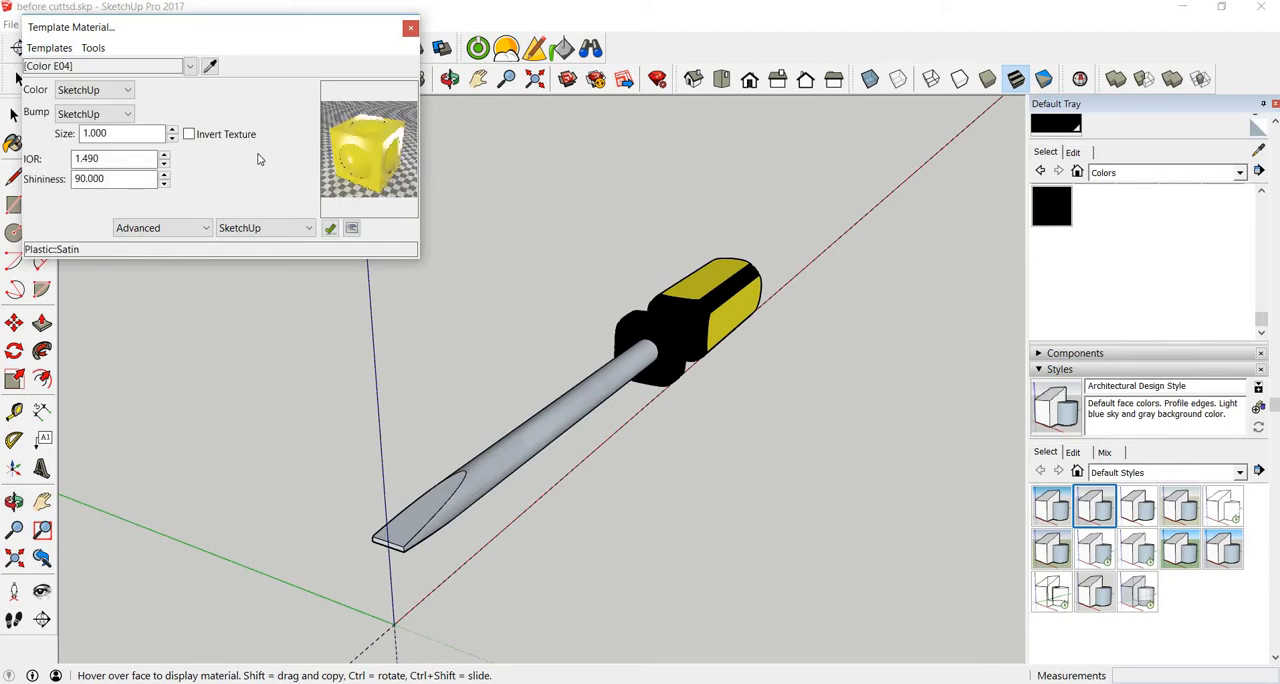
Step: Sample the Default material beside the black collar, set its Bump to SketchUp and apply the Plastic Satin template
click(647, 314)
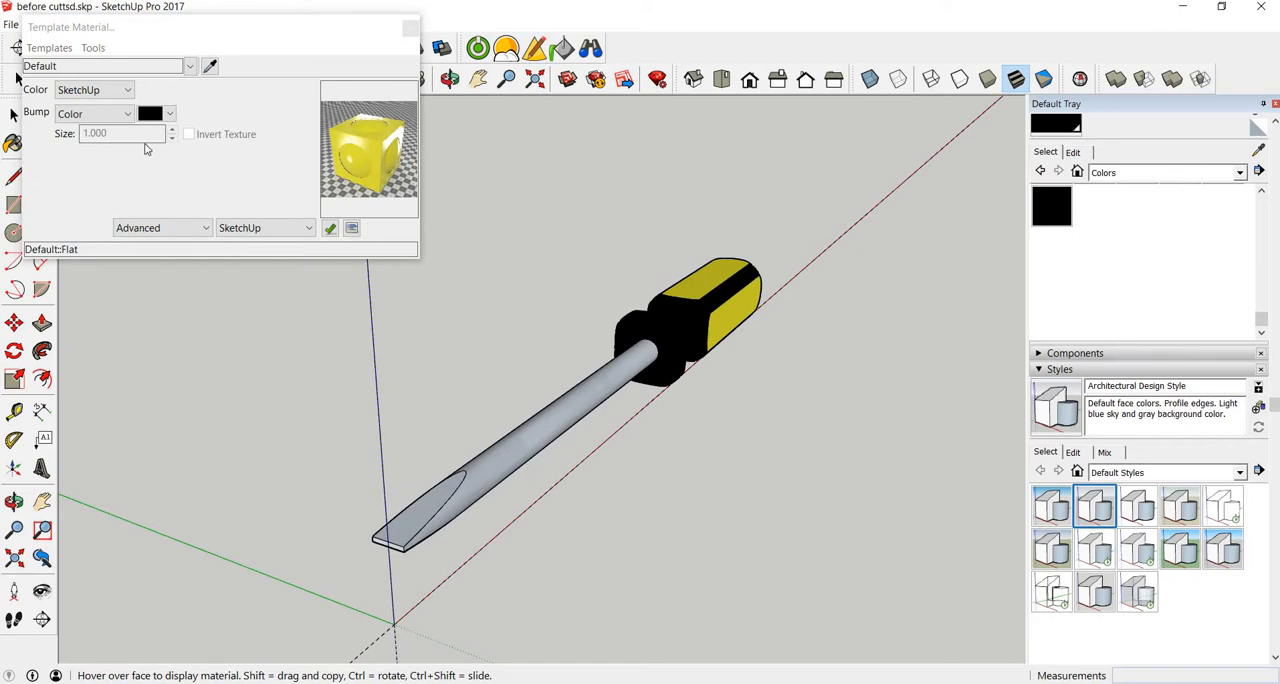
click(100, 114)
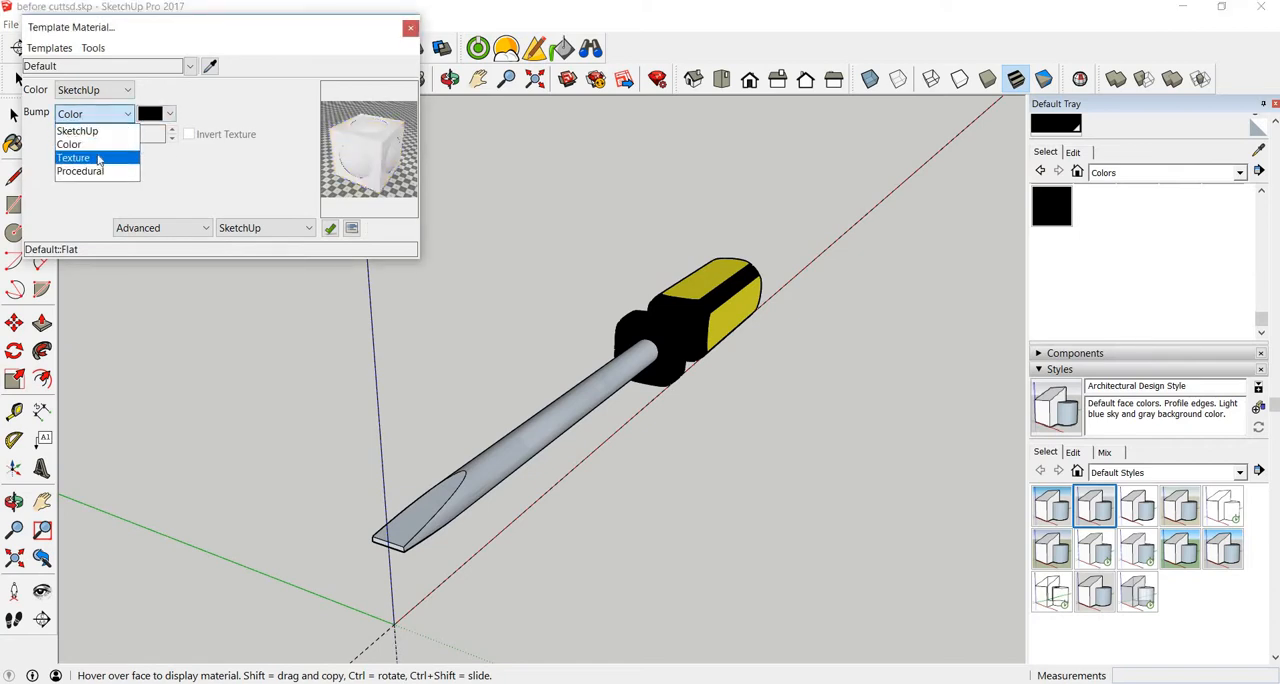
click(78, 131)
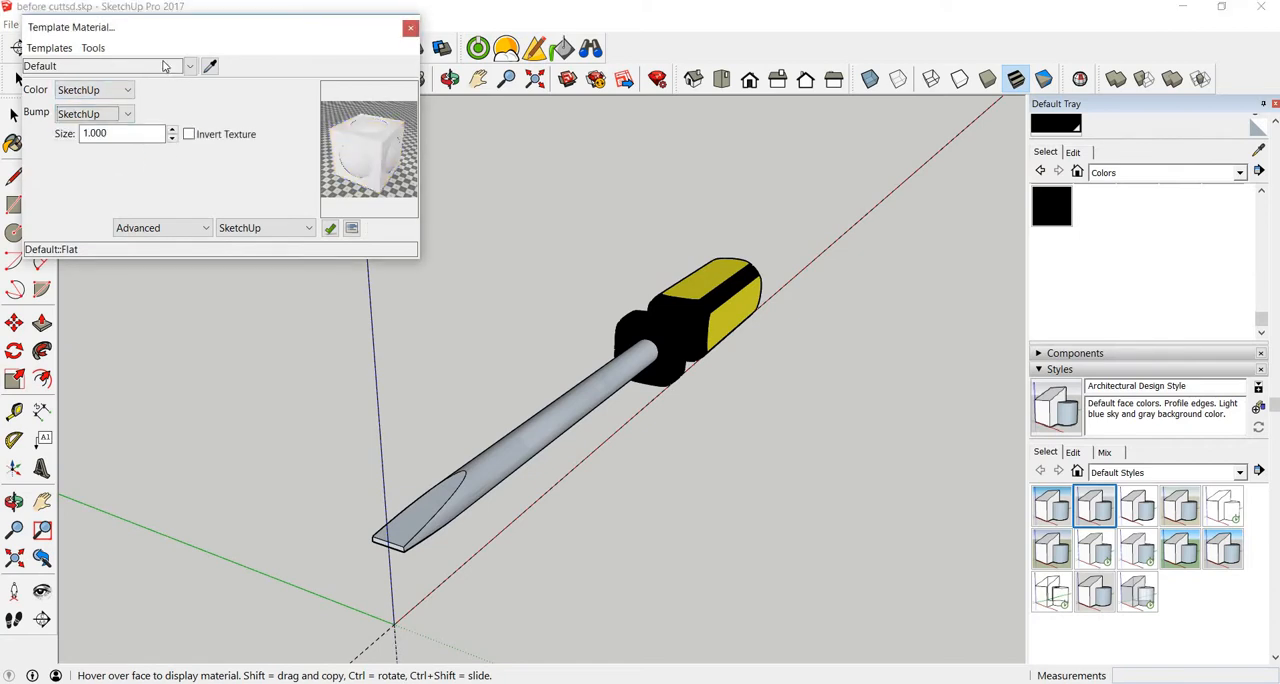
click(49, 48)
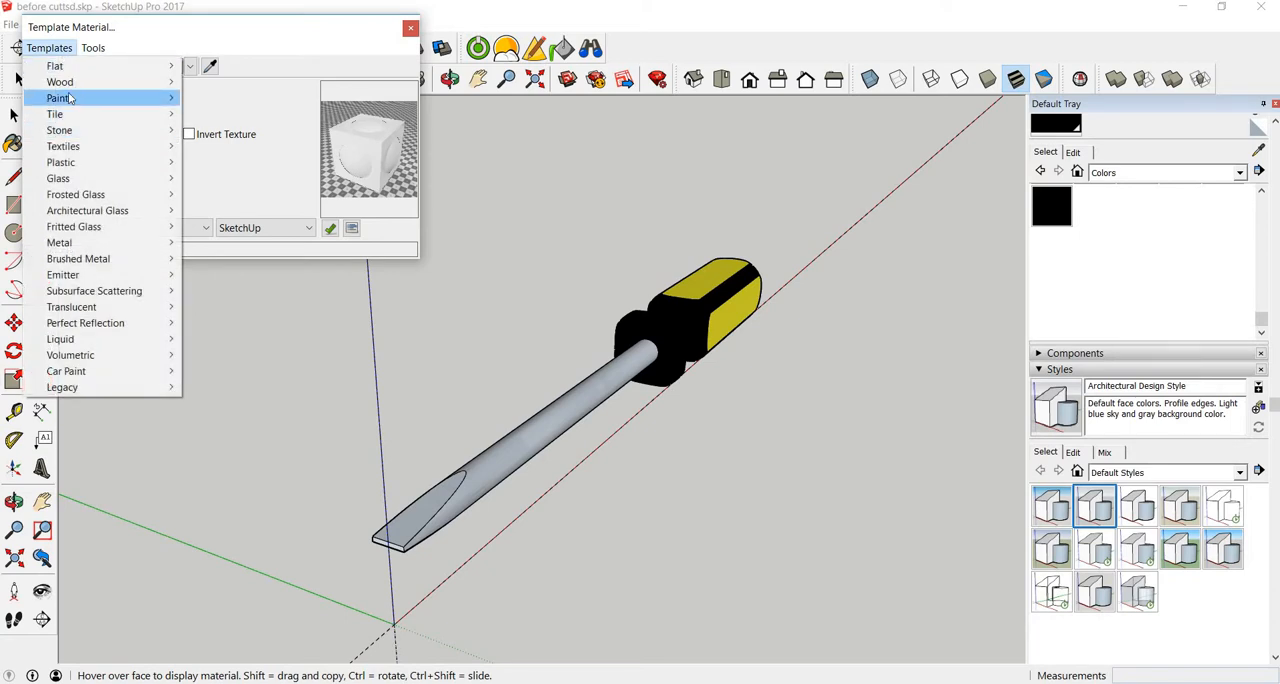
mouse_move(100, 162)
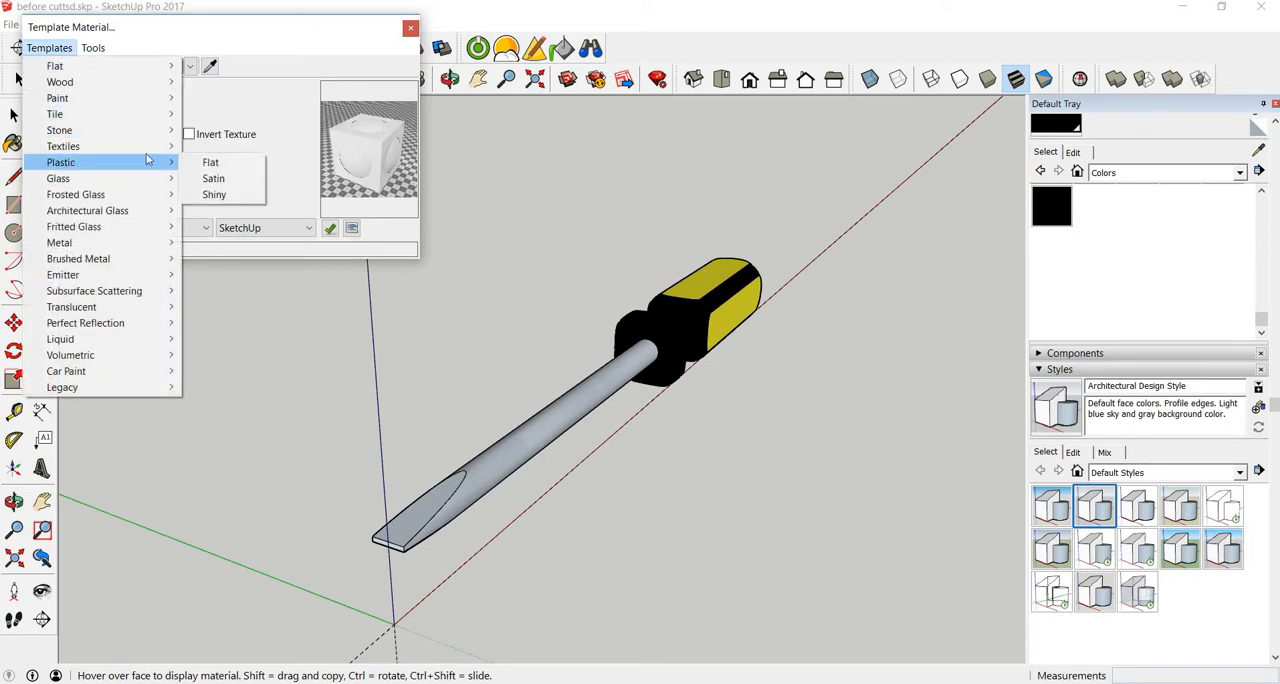
click(214, 180)
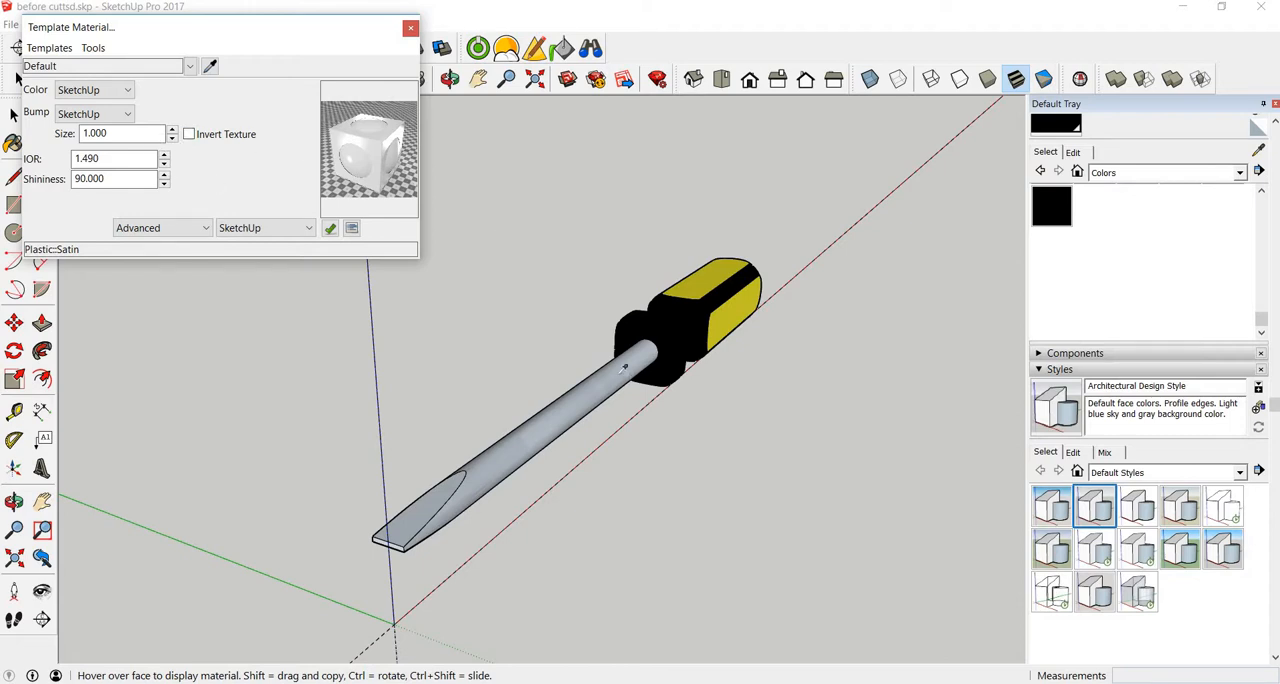
Step: Sample the shaft's Metal Aluminum Anodized material, set its Bump to SketchUp and apply the Brushed Metal Aluminum template
click(622, 370)
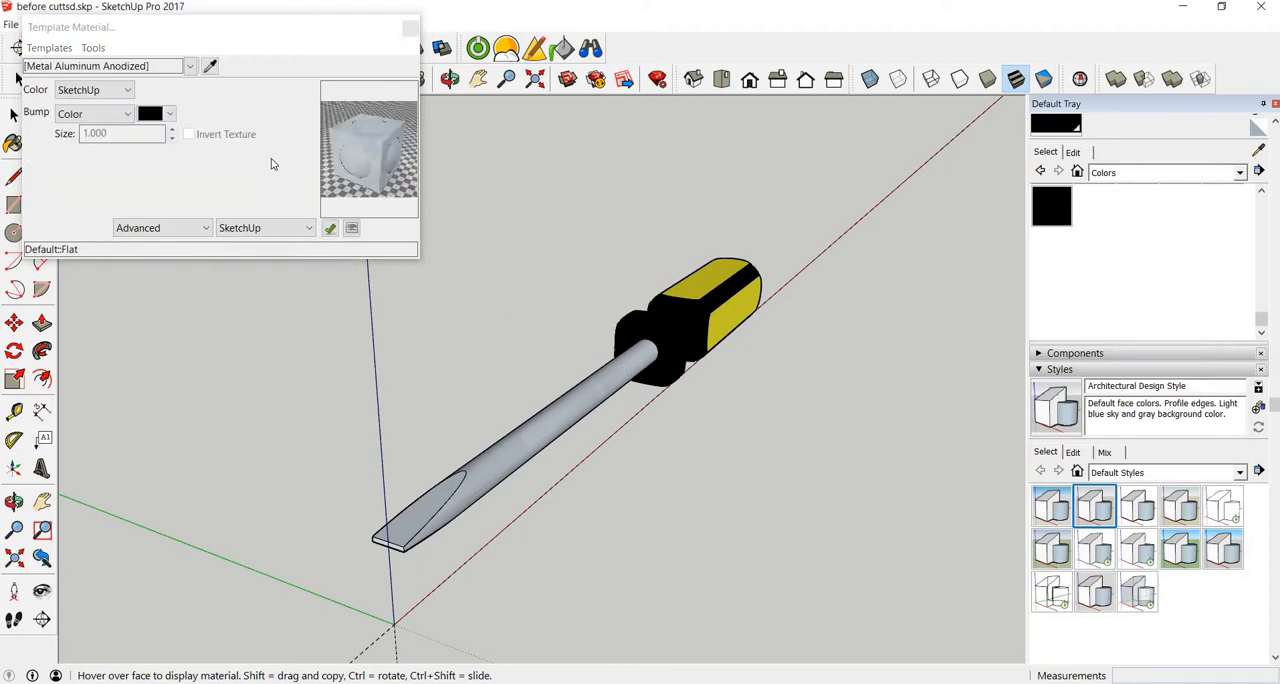
click(126, 114)
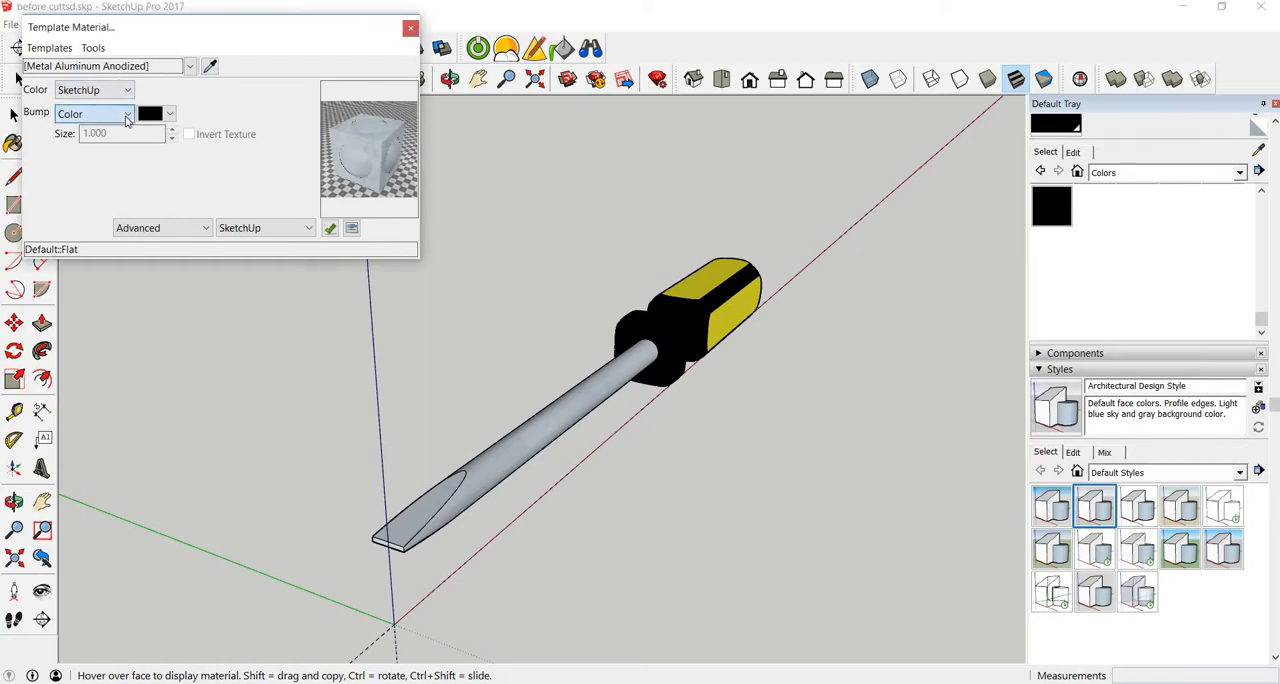
click(80, 124)
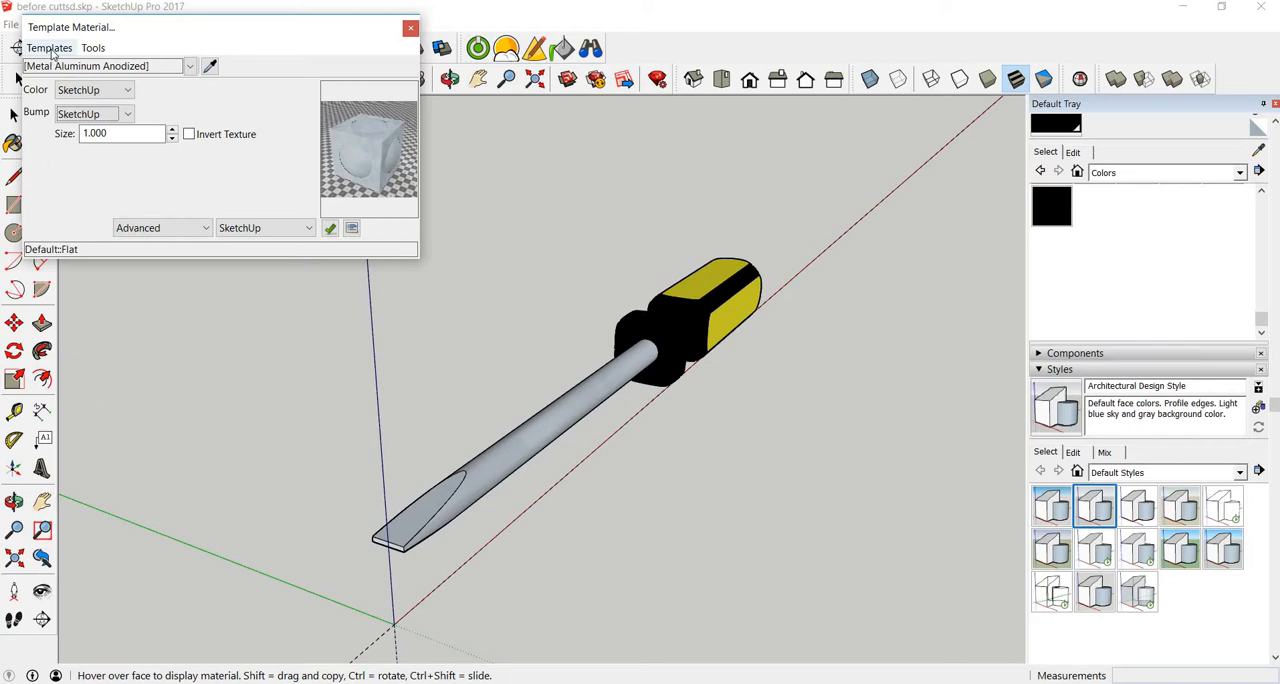
click(52, 48)
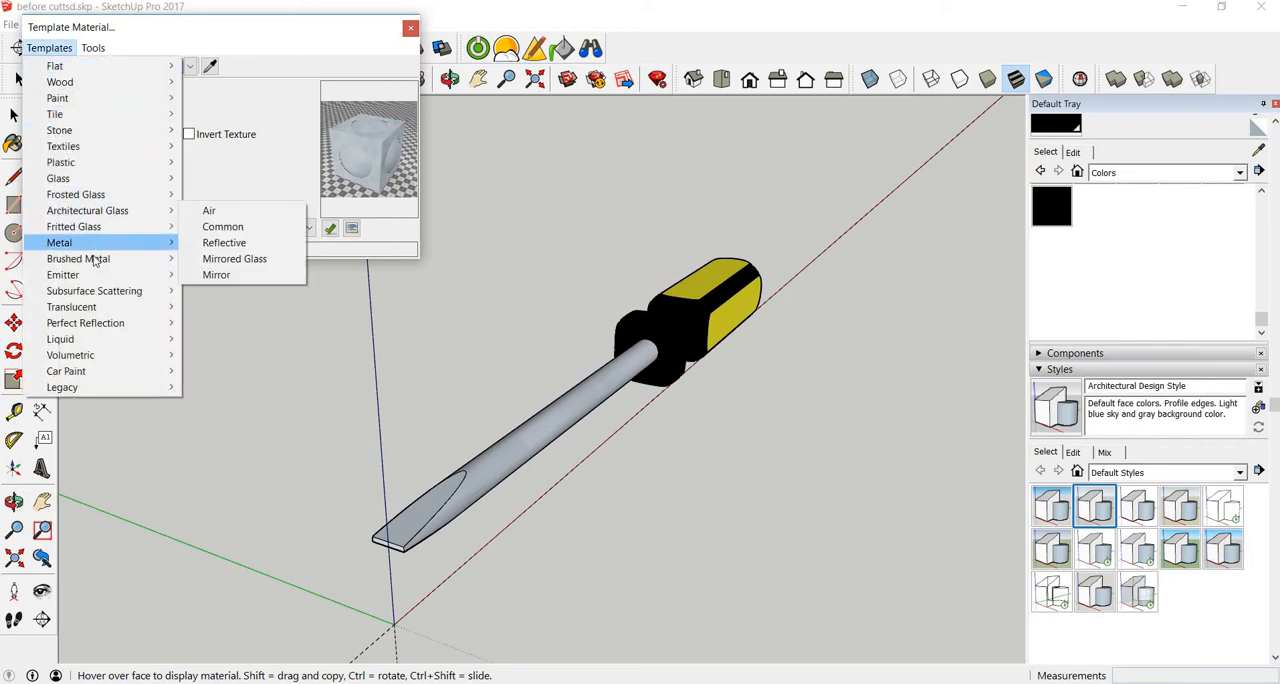
mouse_move(97, 262)
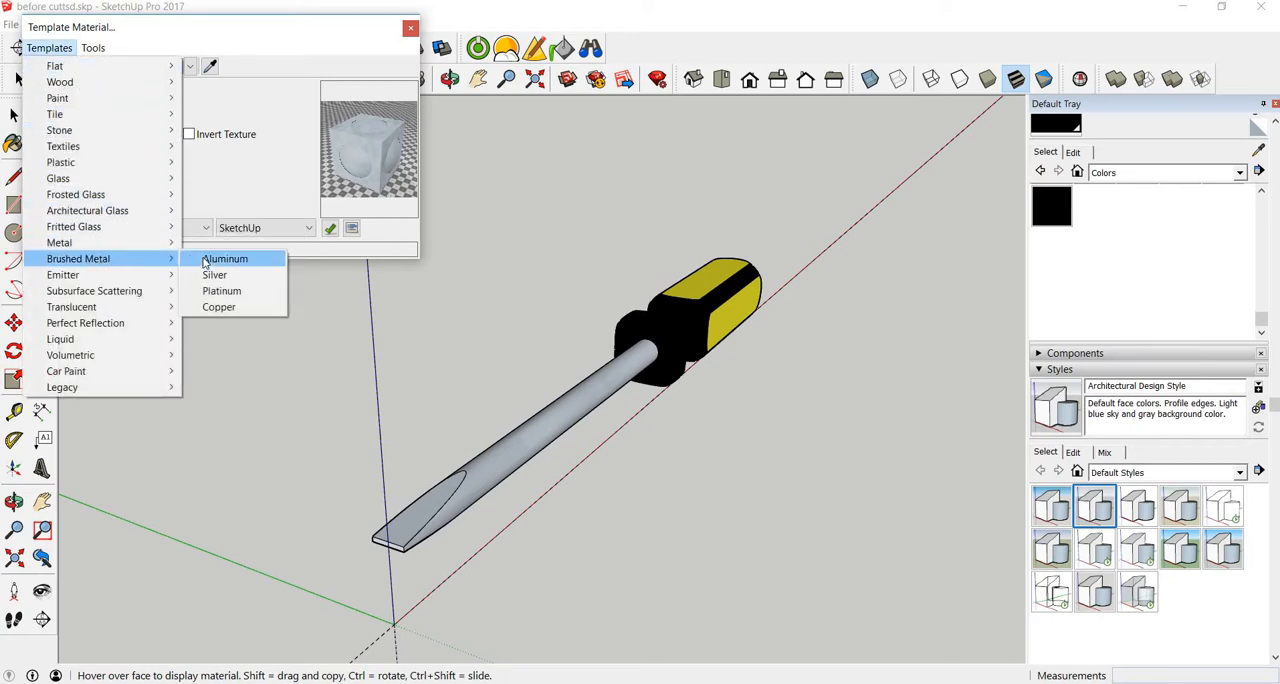
click(205, 260)
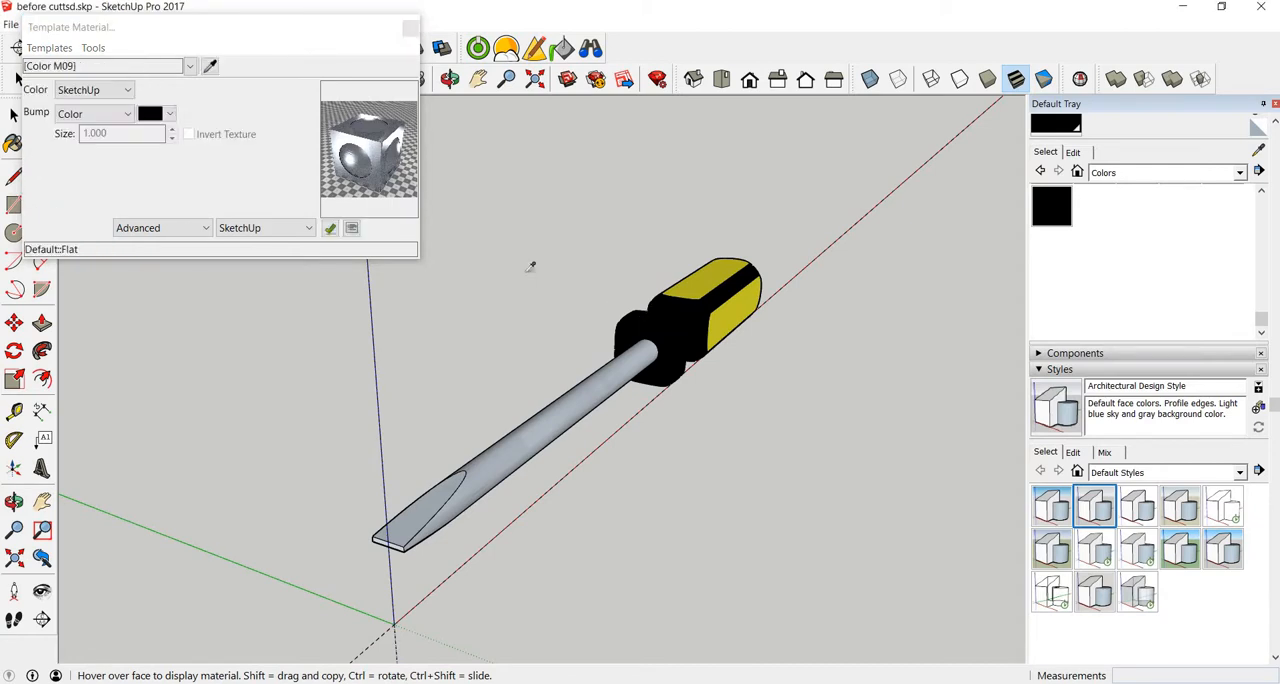
Step: Set the Bump of the black Color M09 to SketchUp, apply the Plastic Satin template and close the material editor
click(110, 114)
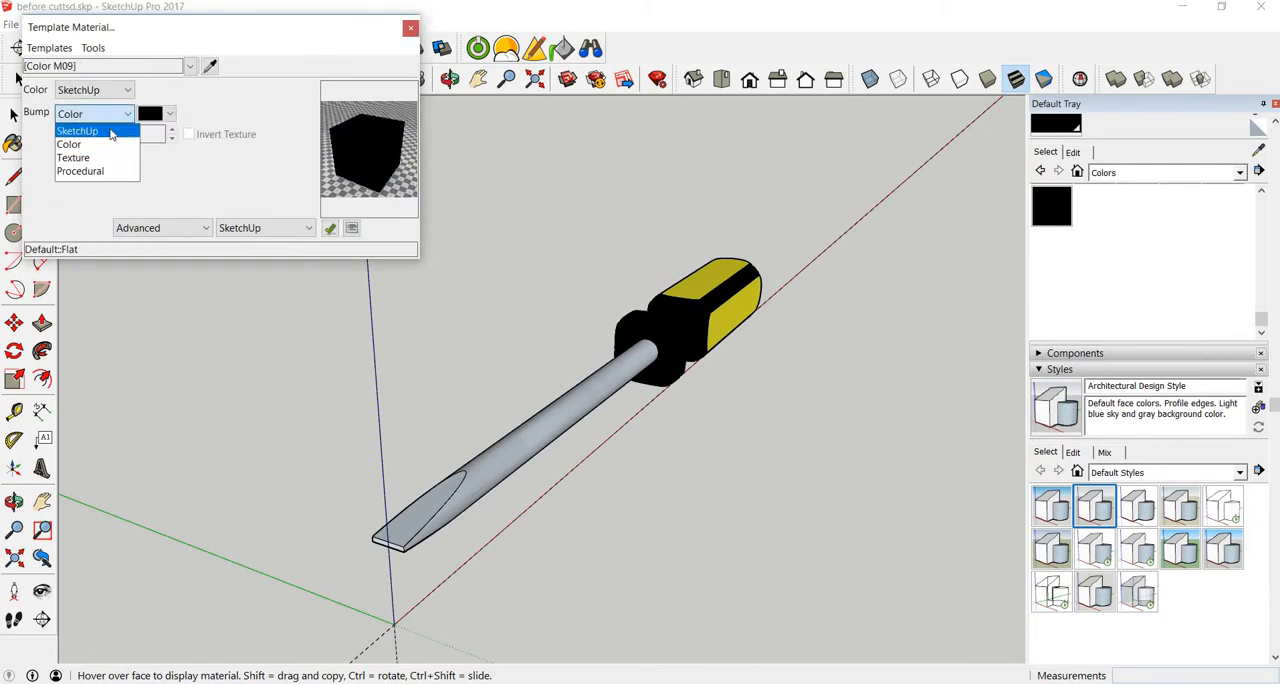
click(110, 133)
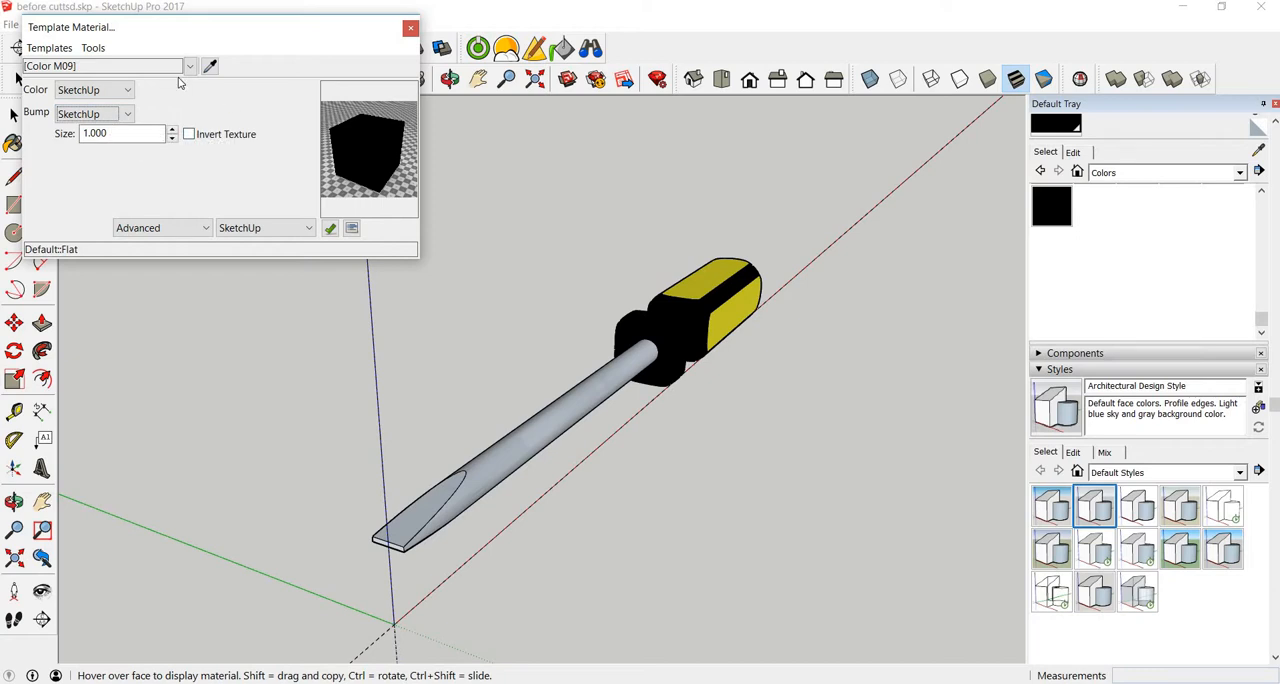
click(64, 52)
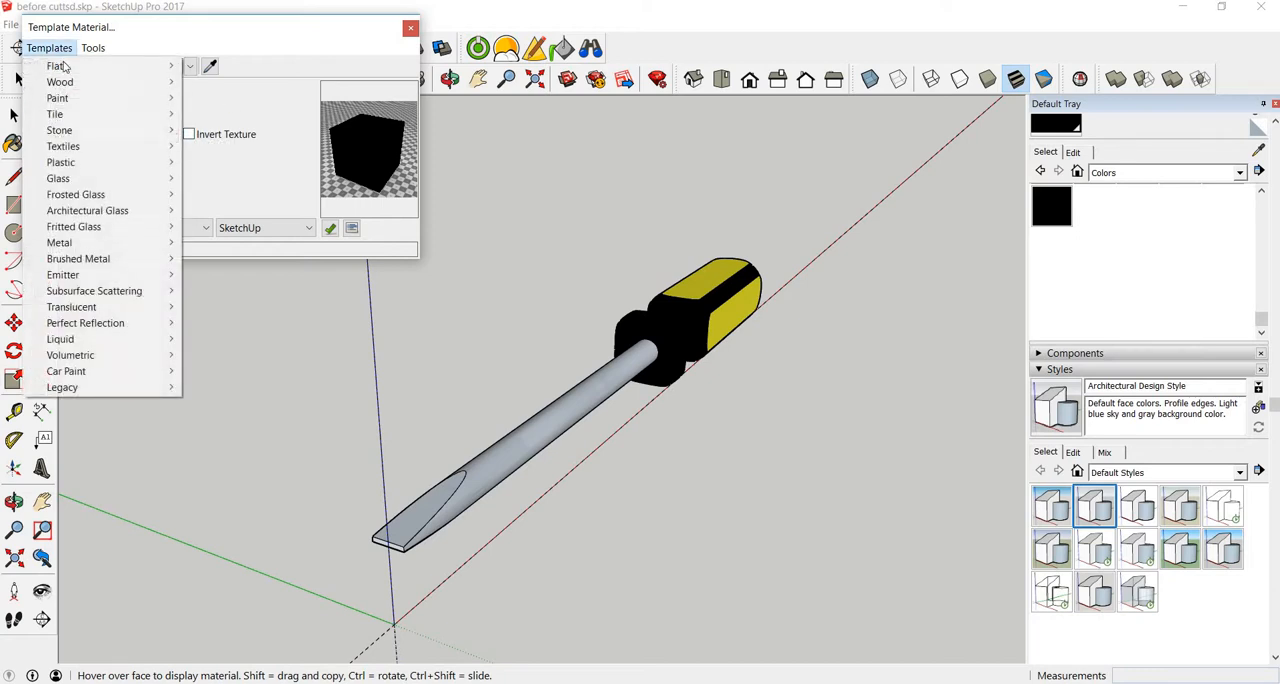
mouse_move(80, 164)
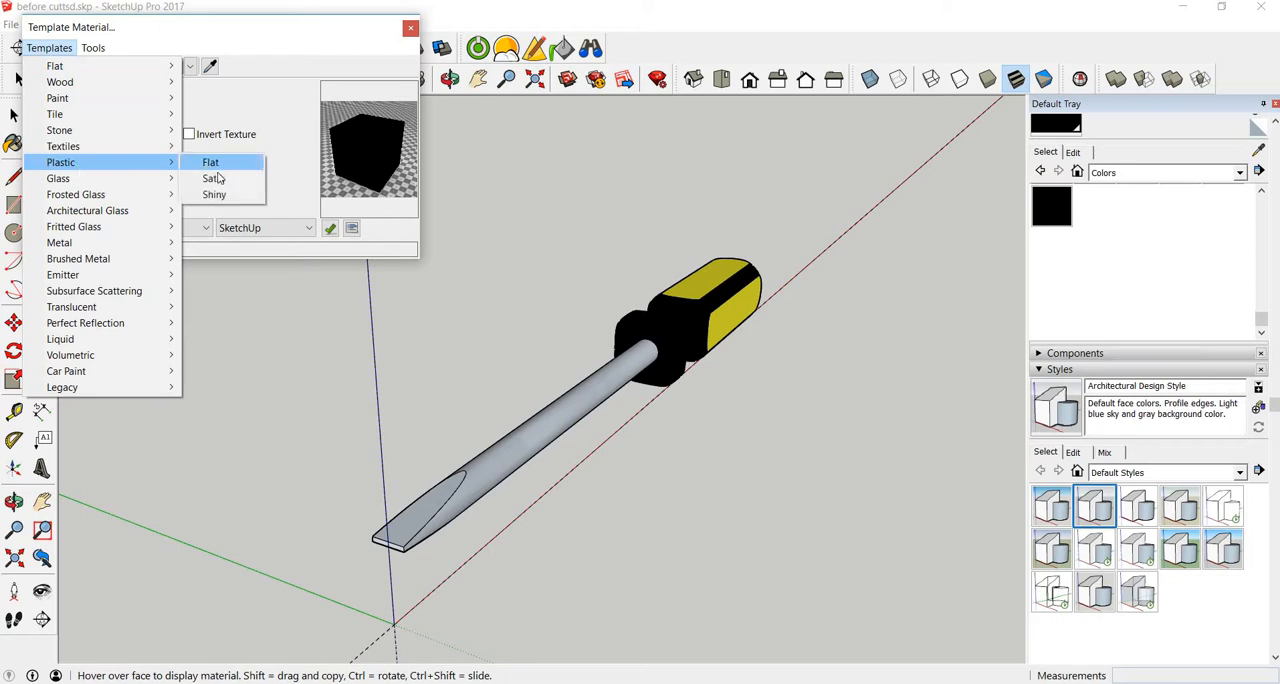
click(216, 178)
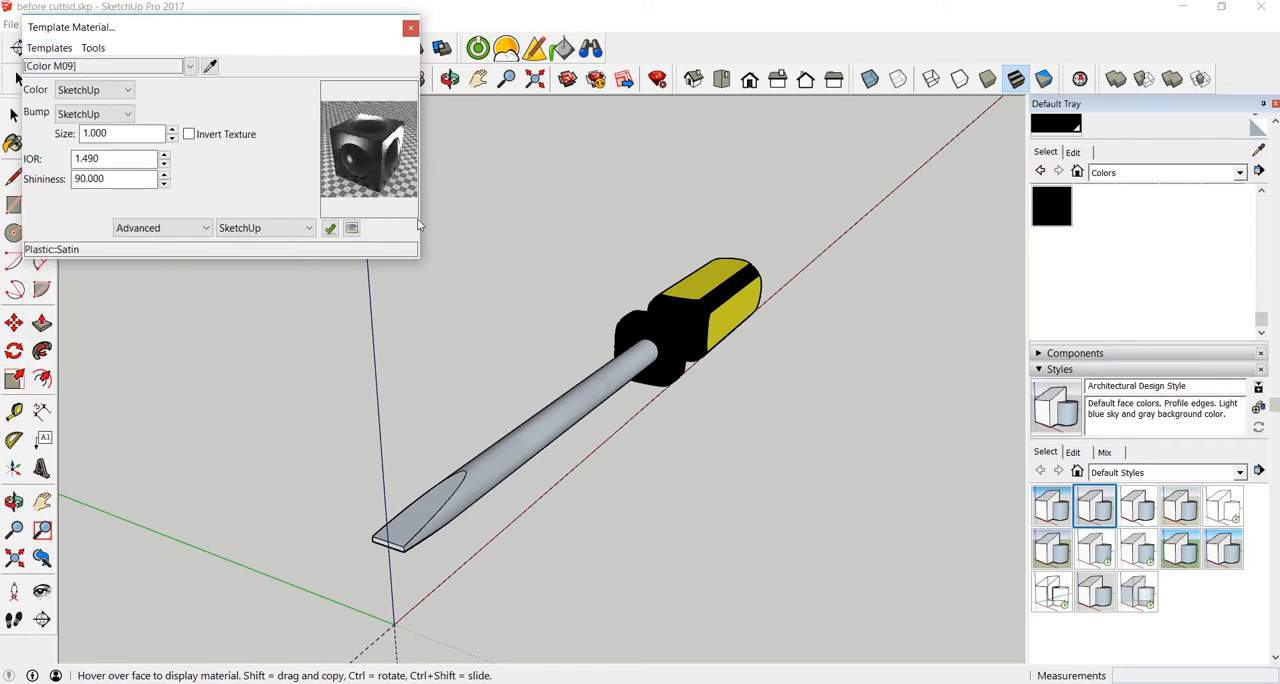
click(410, 28)
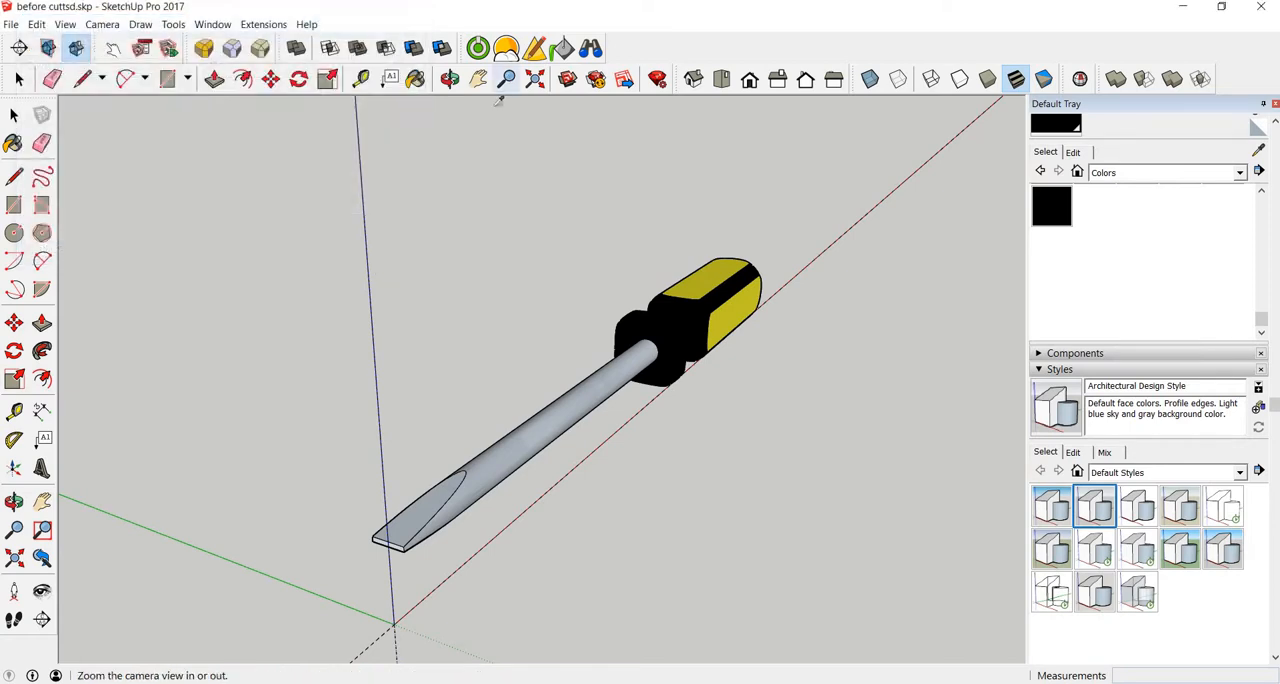
Step: Try Spherical Sky as the render environment's sky type and set it back to Physical Sky
click(507, 52)
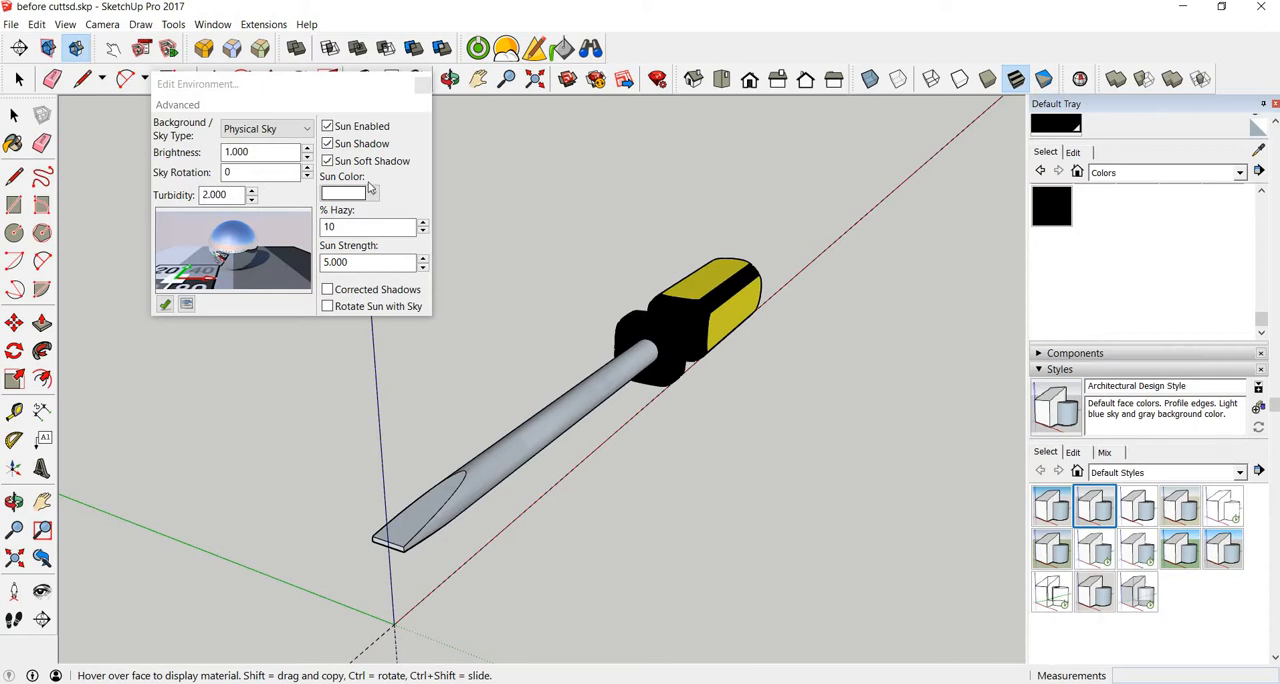
click(307, 130)
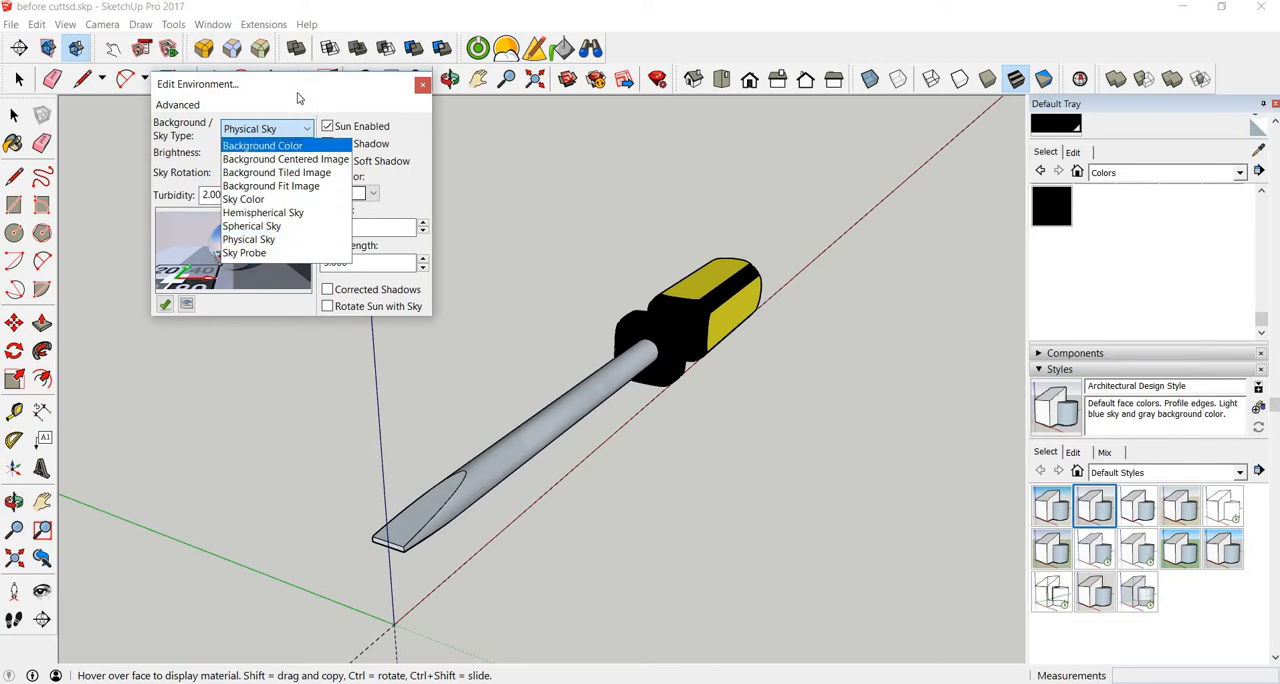
click(274, 227)
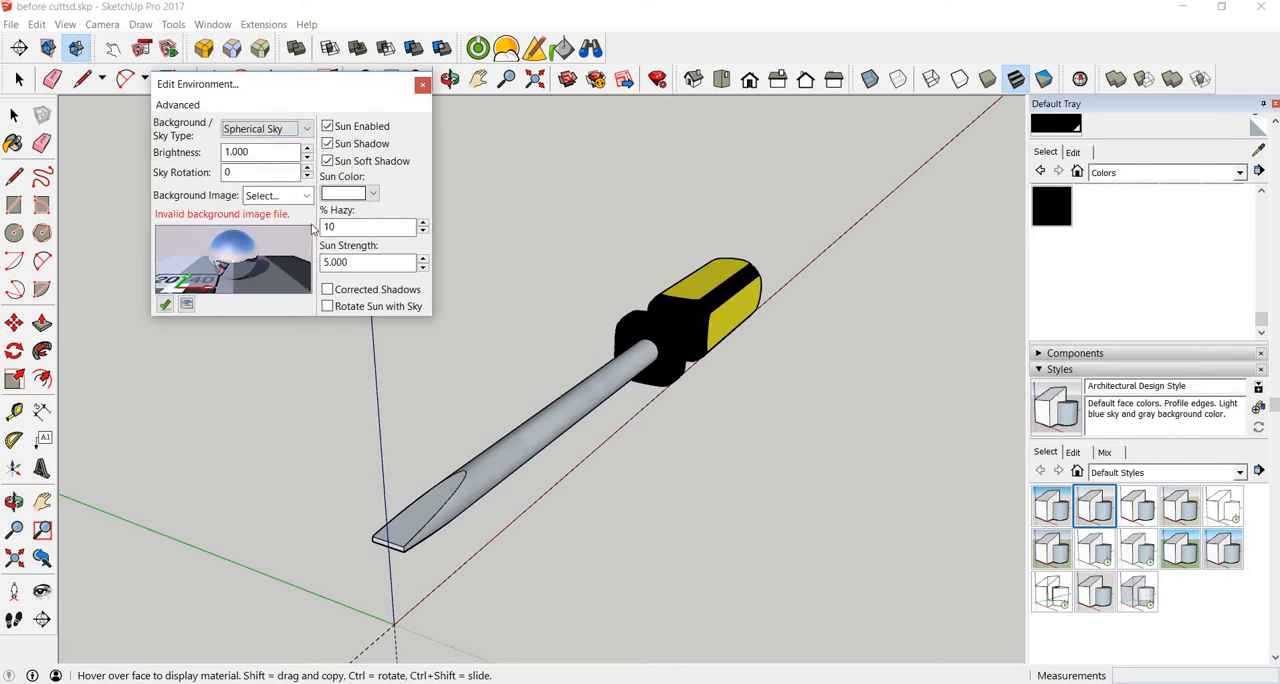
click(306, 196)
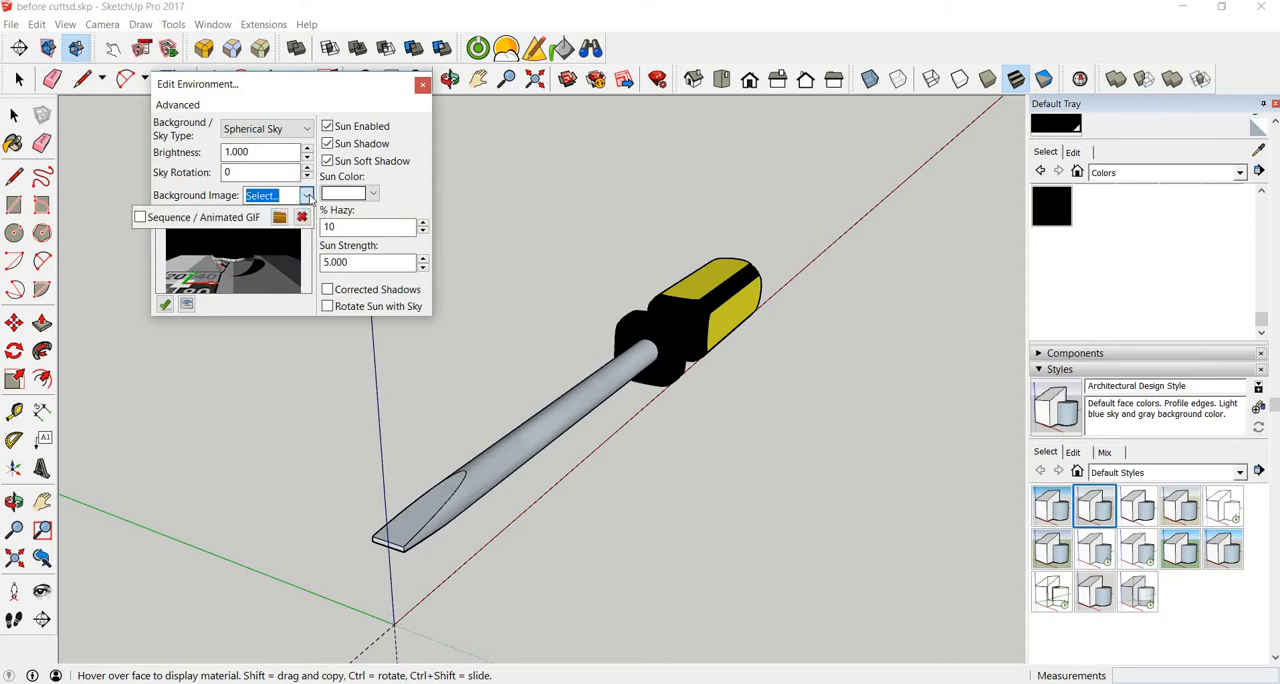
click(307, 131)
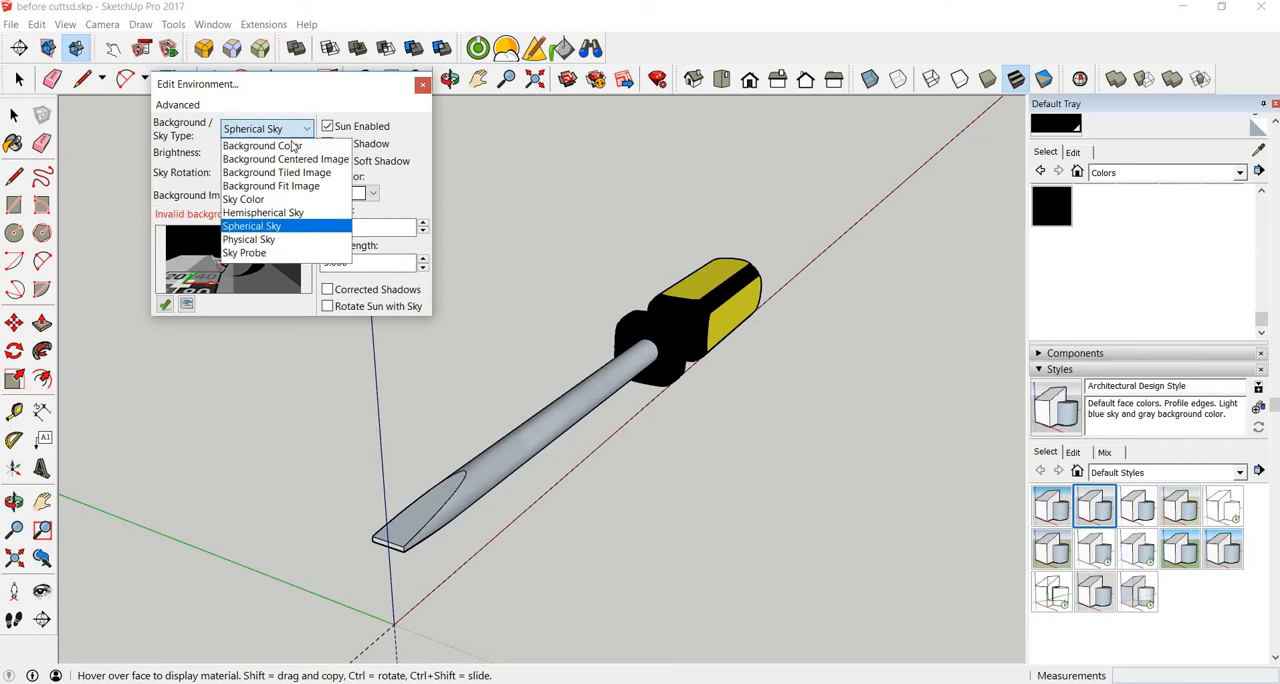
click(266, 240)
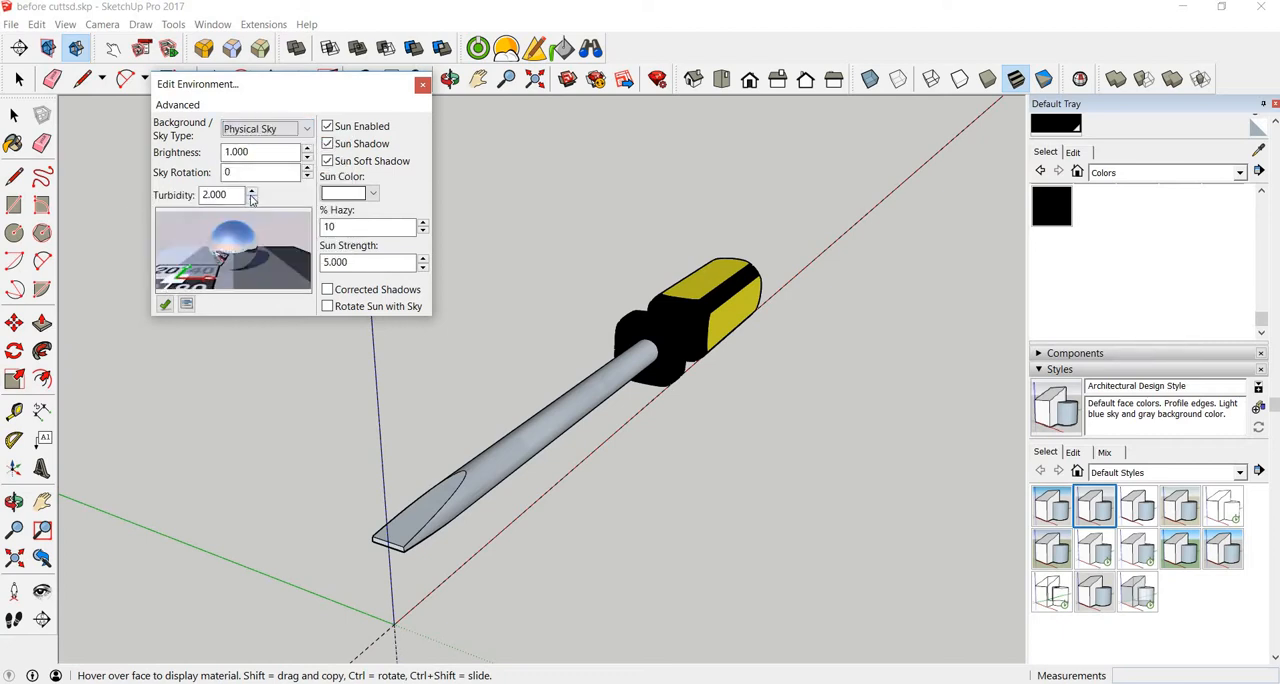
click(422, 87)
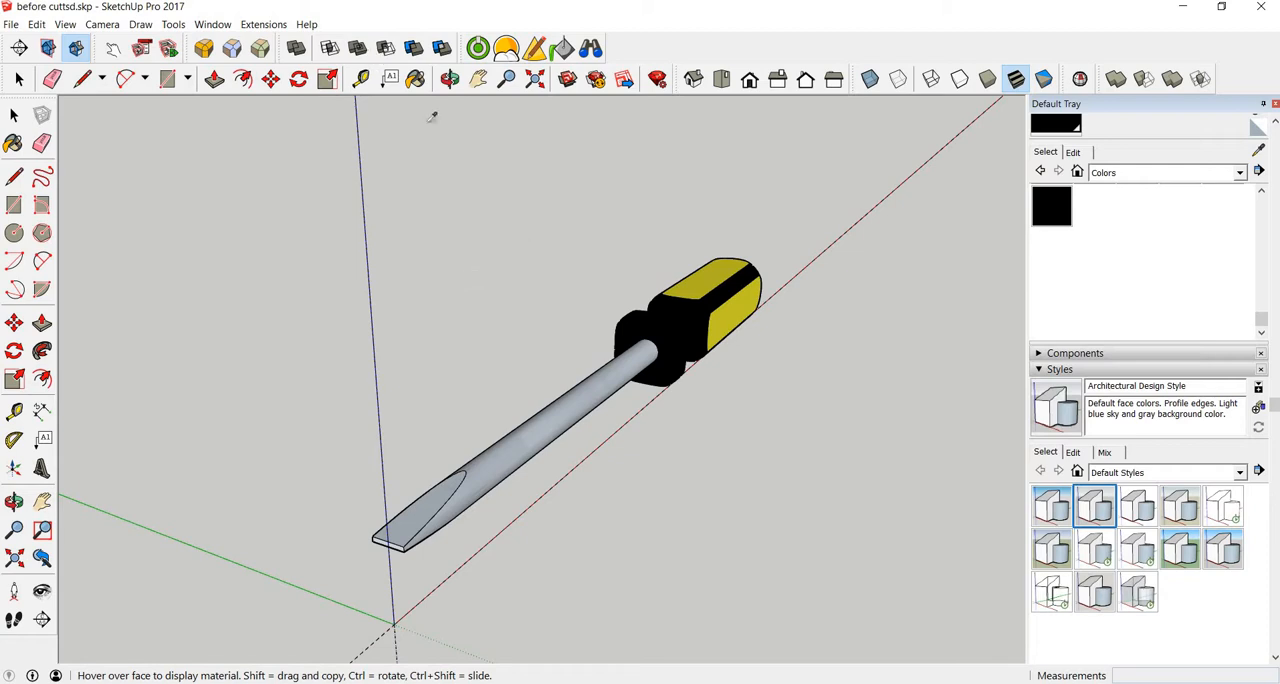
Step: Render the current view of the screwdriver with the 04. Medium preset at 800x600
click(478, 48)
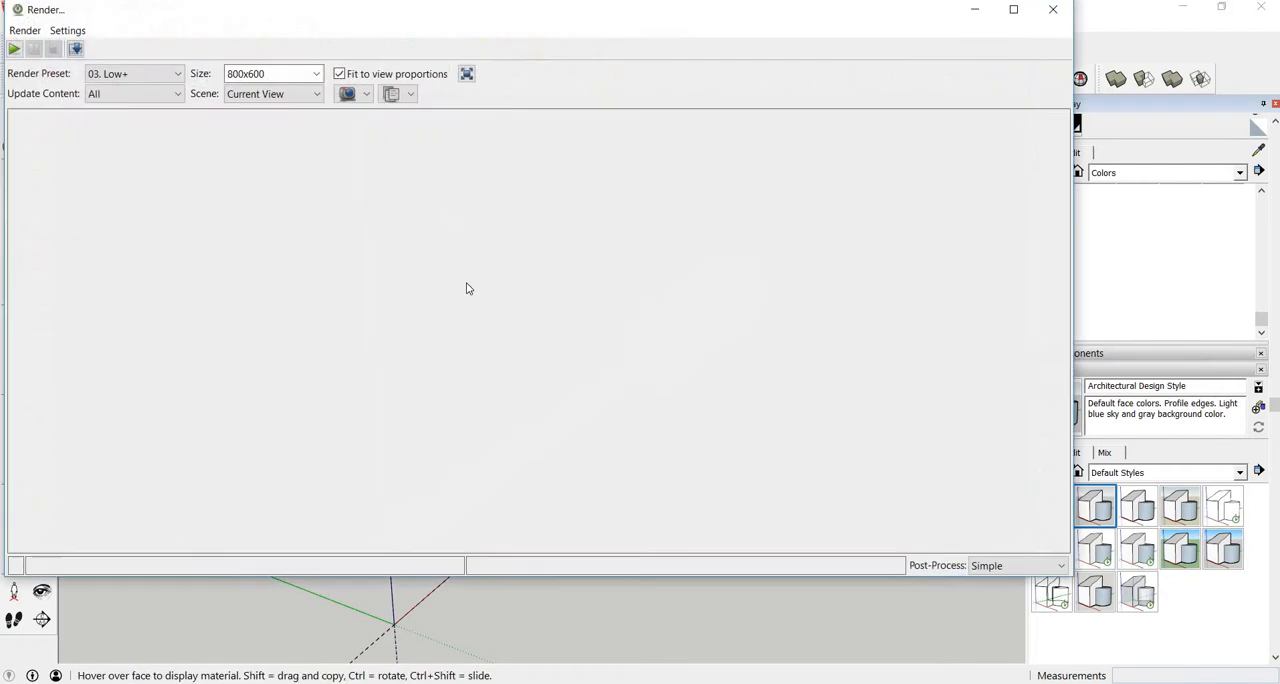
click(172, 74)
click(210, 157)
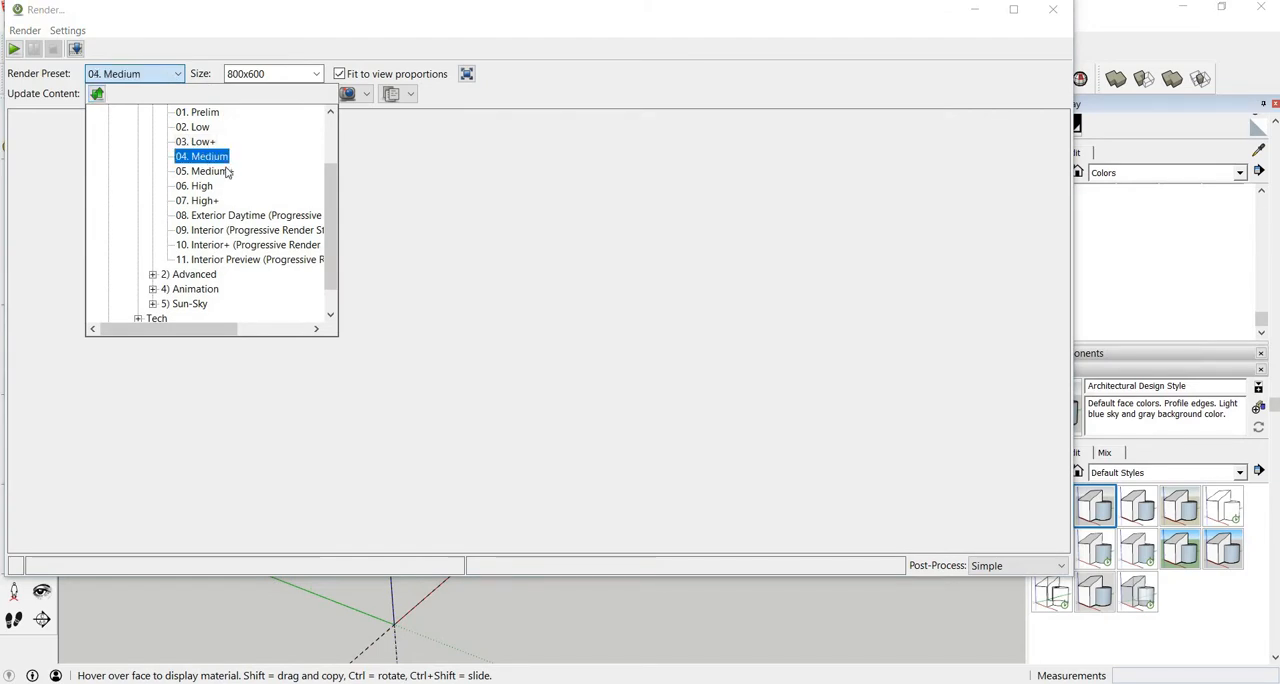
click(12, 50)
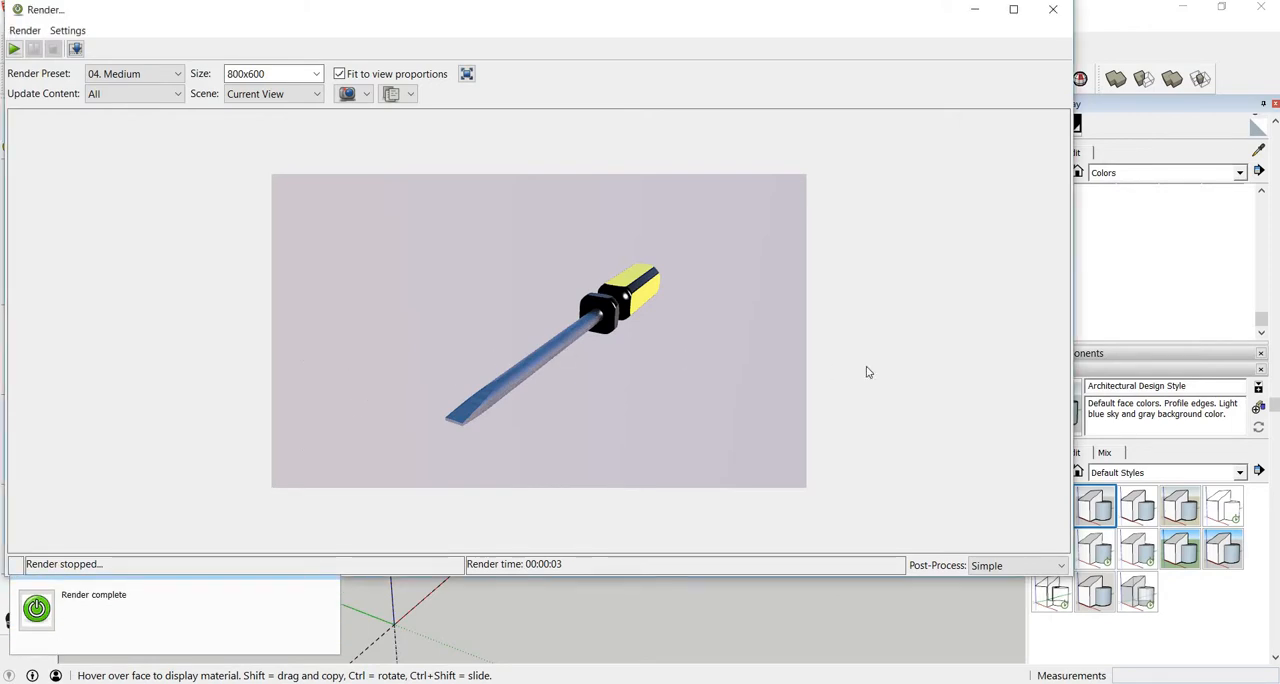
Step: Set the rendered image's exposure to 1.20 in the post-processing settings and close the render window
click(990, 566)
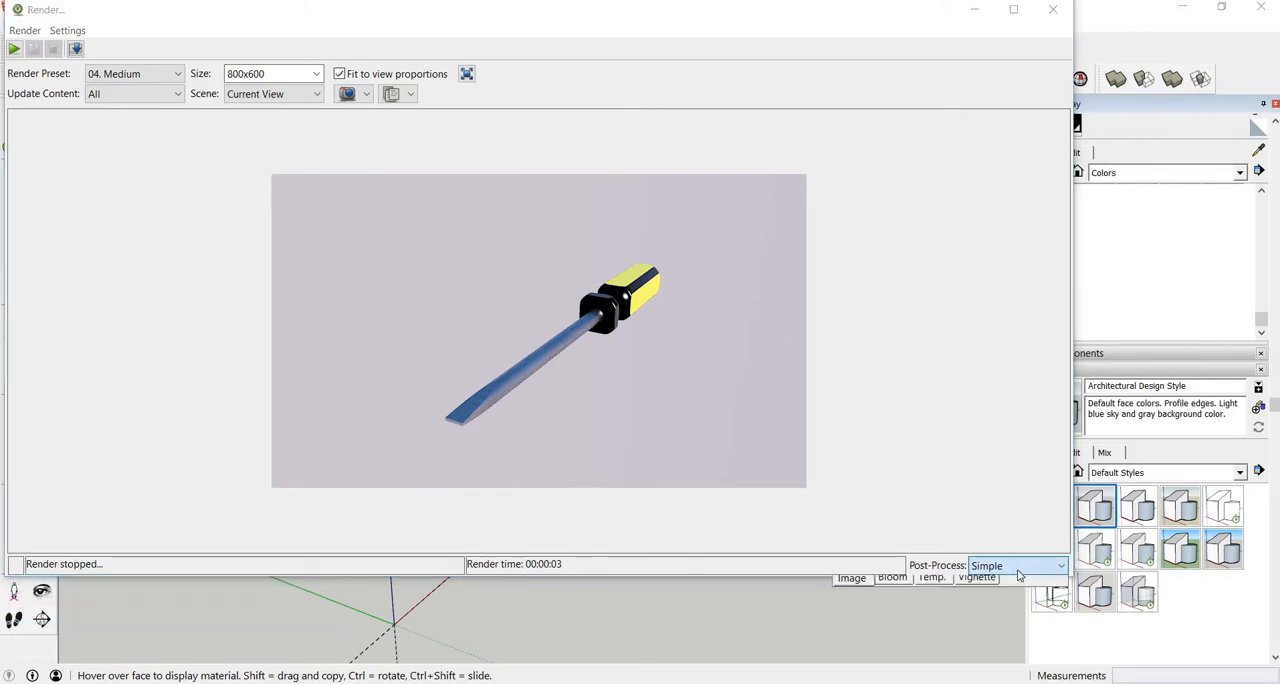
click(936, 605)
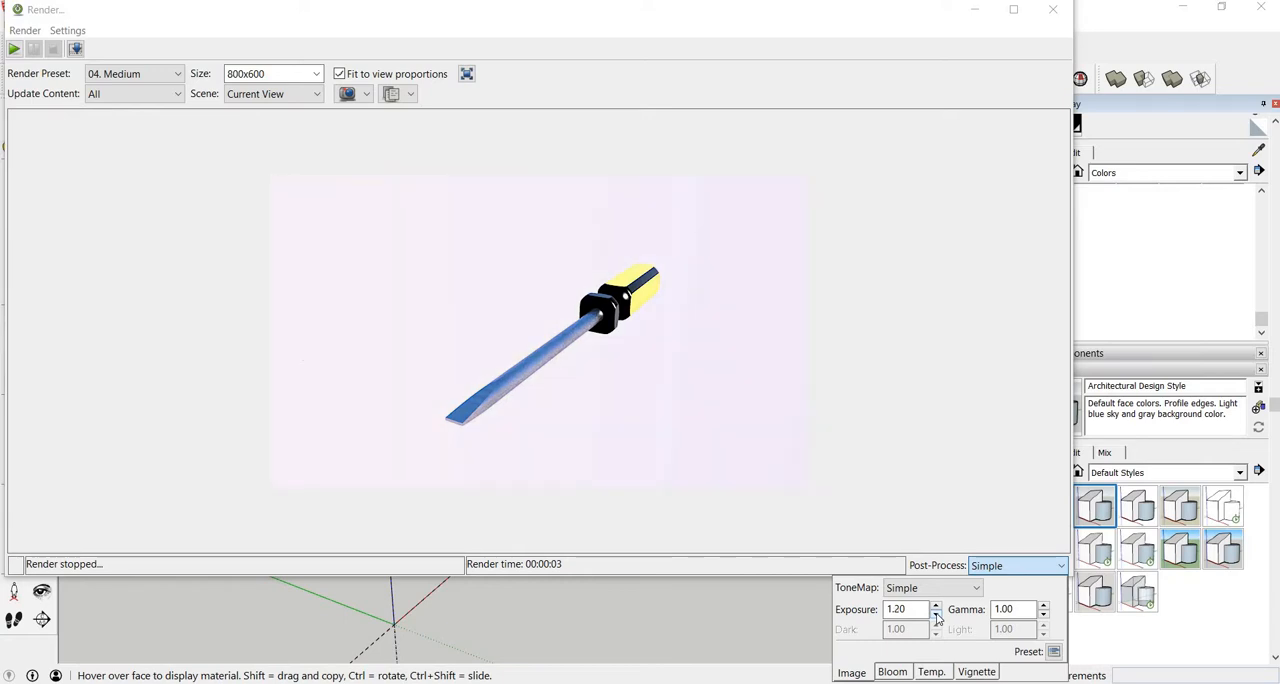
click(909, 342)
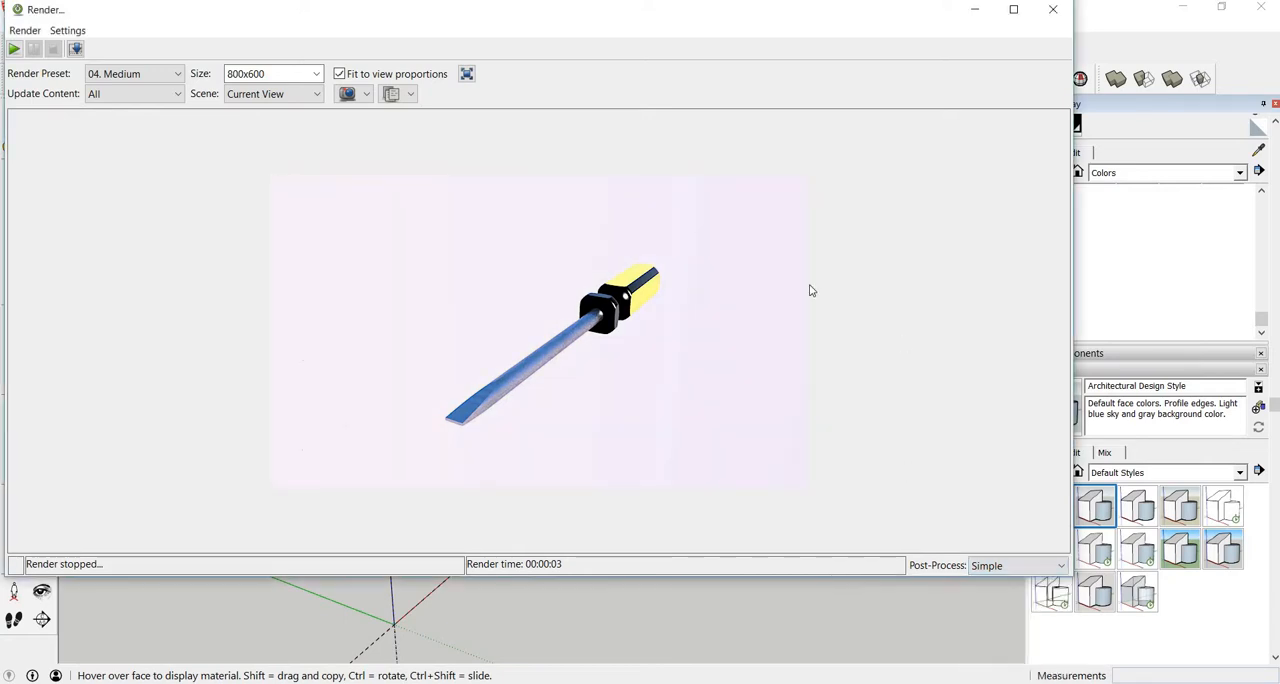
click(1053, 9)
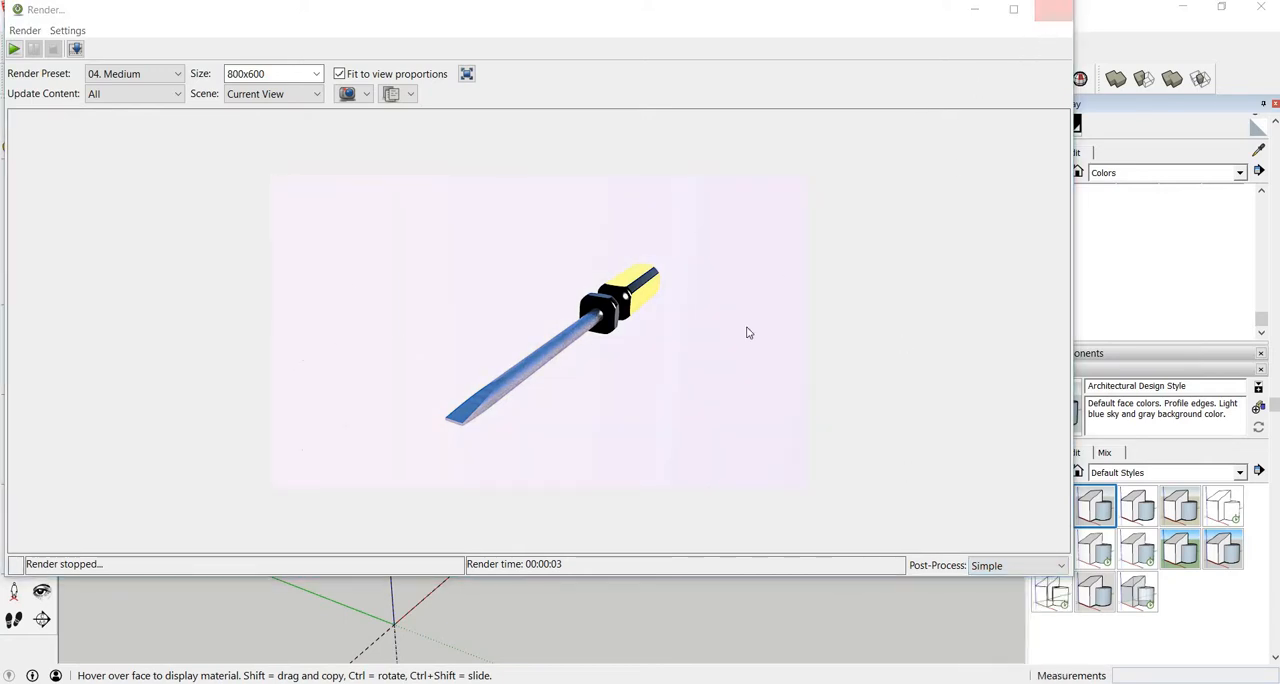
Step: Render a closer angled view of the whole screwdriver with the 04. Medium preset at 800x600
click(512, 292)
scroll(646, 378, up, 6)
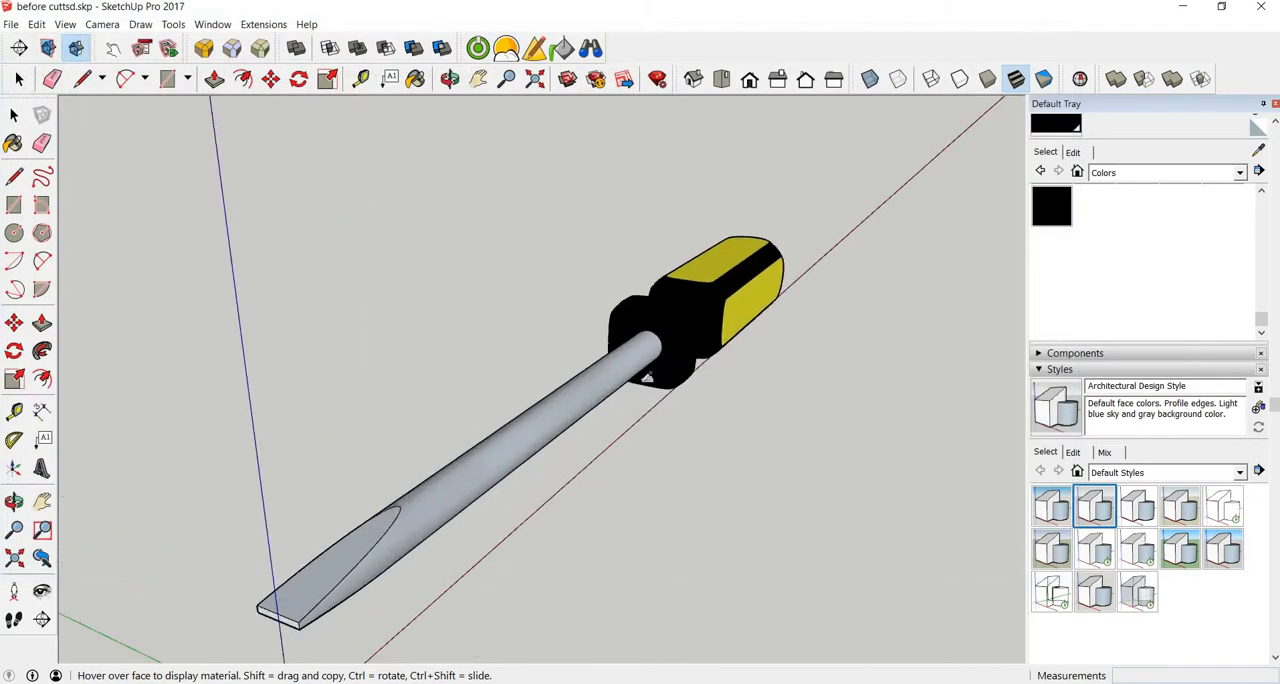
scroll(646, 378, down, 4)
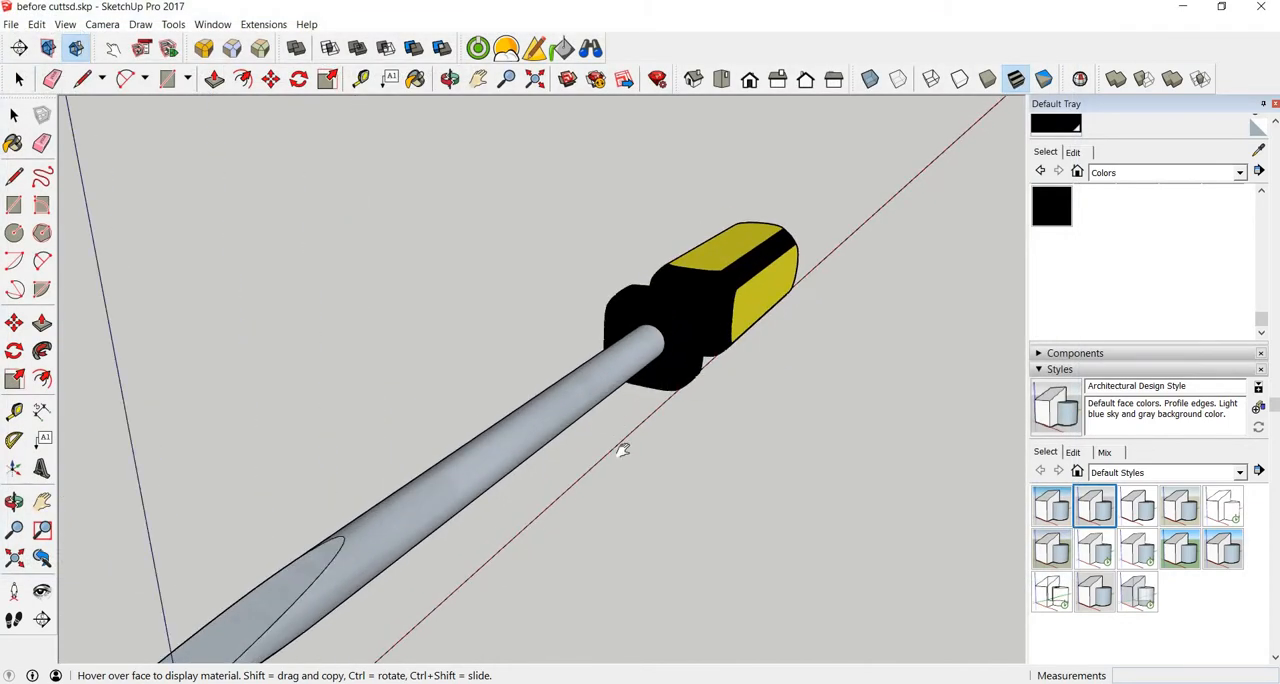
middle_drag(623, 449, 623, 417)
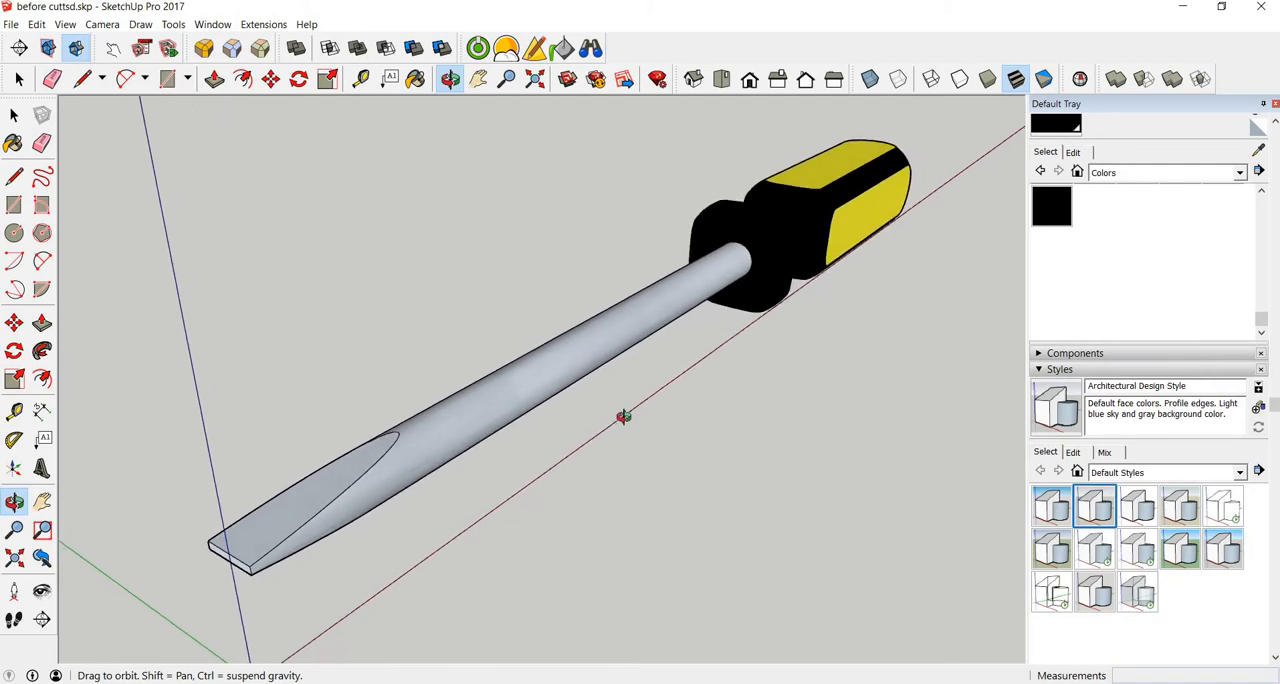
scroll(633, 416, up, 2)
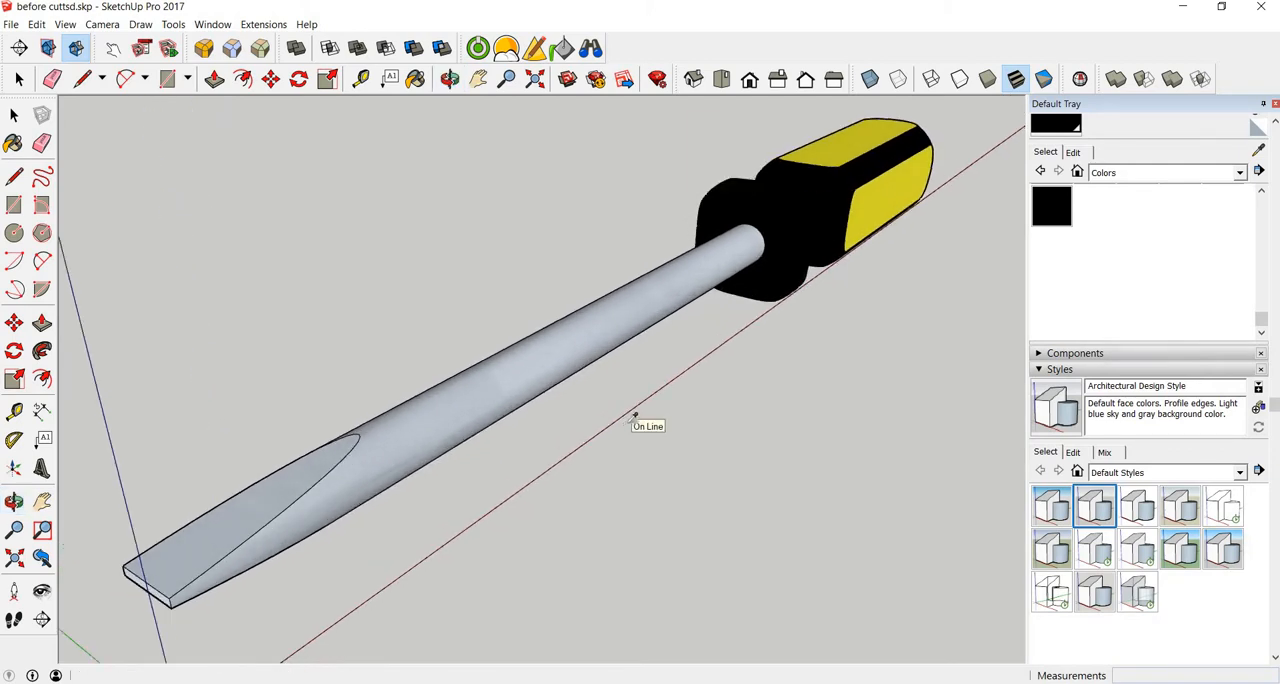
click(479, 50)
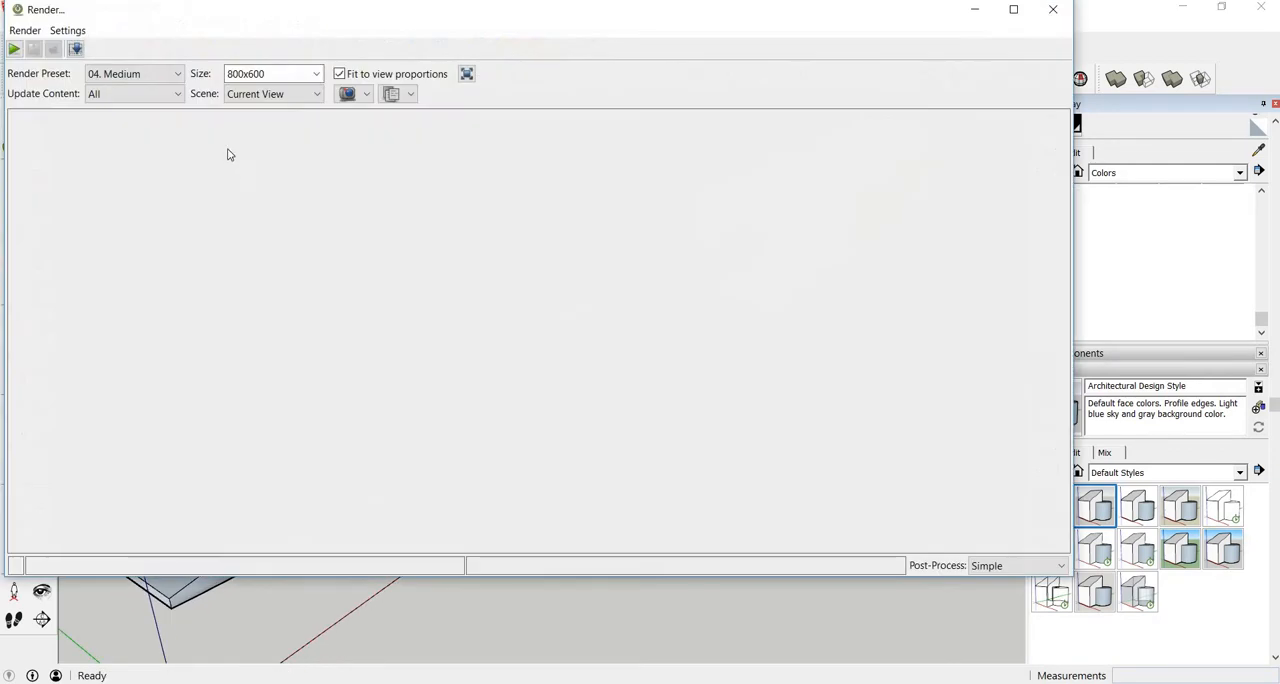
click(315, 78)
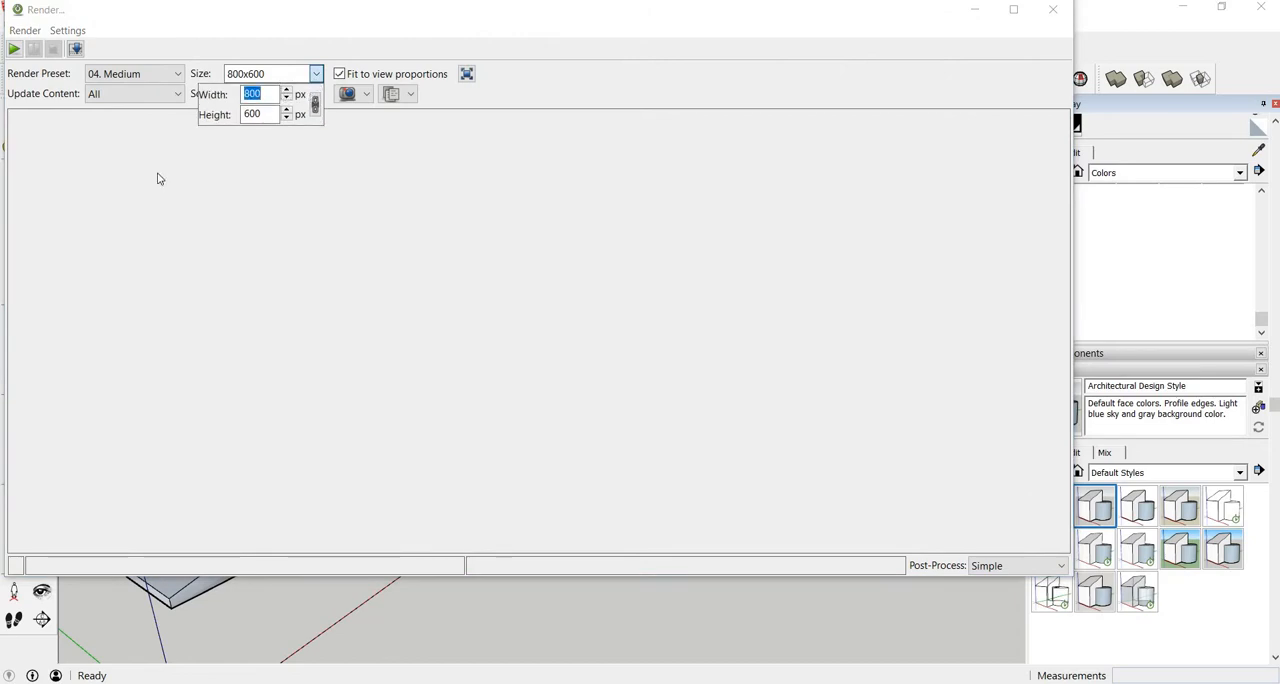
click(150, 274)
click(14, 49)
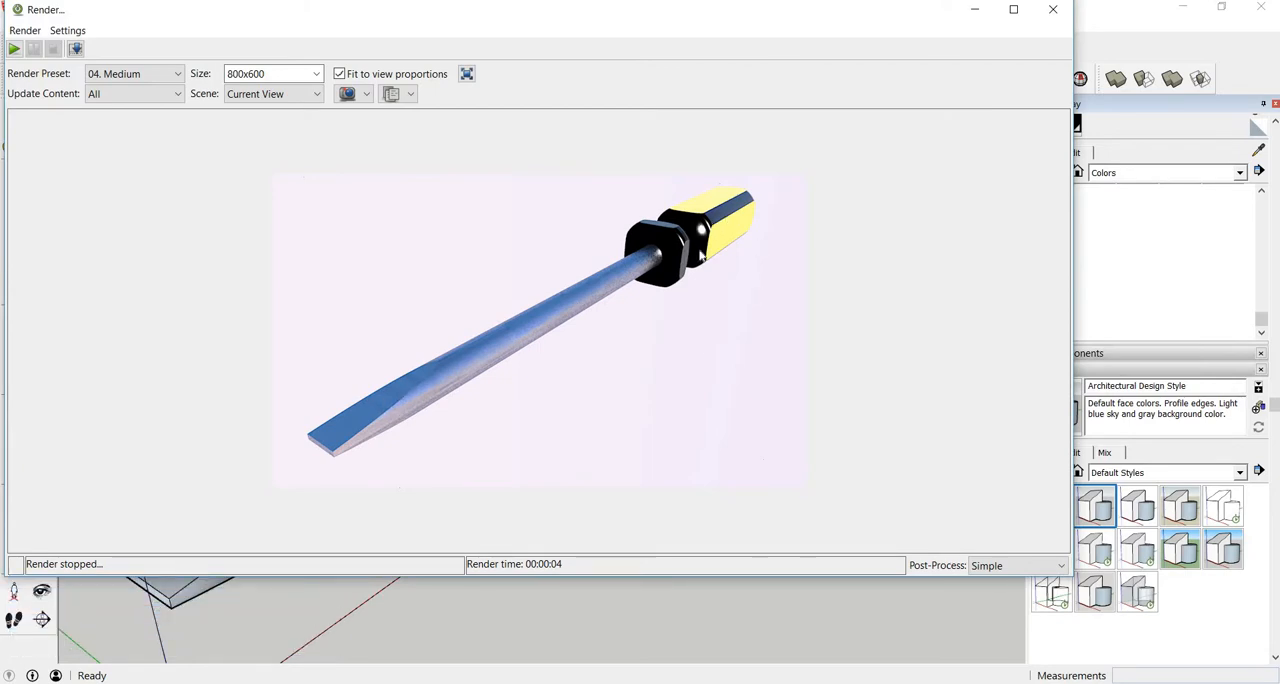
Step: Try an exposure of 1.50 on the rendered image, set it back to 1.20 and close the render window
click(995, 566)
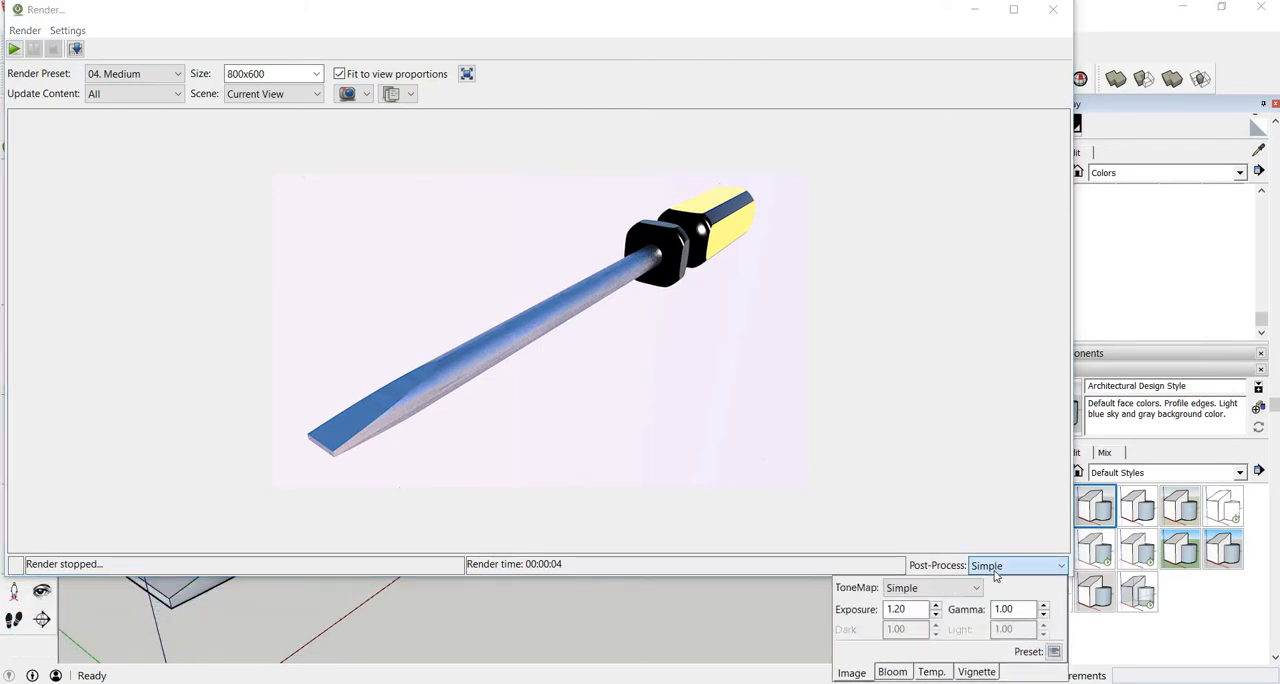
click(936, 606)
click(936, 606)
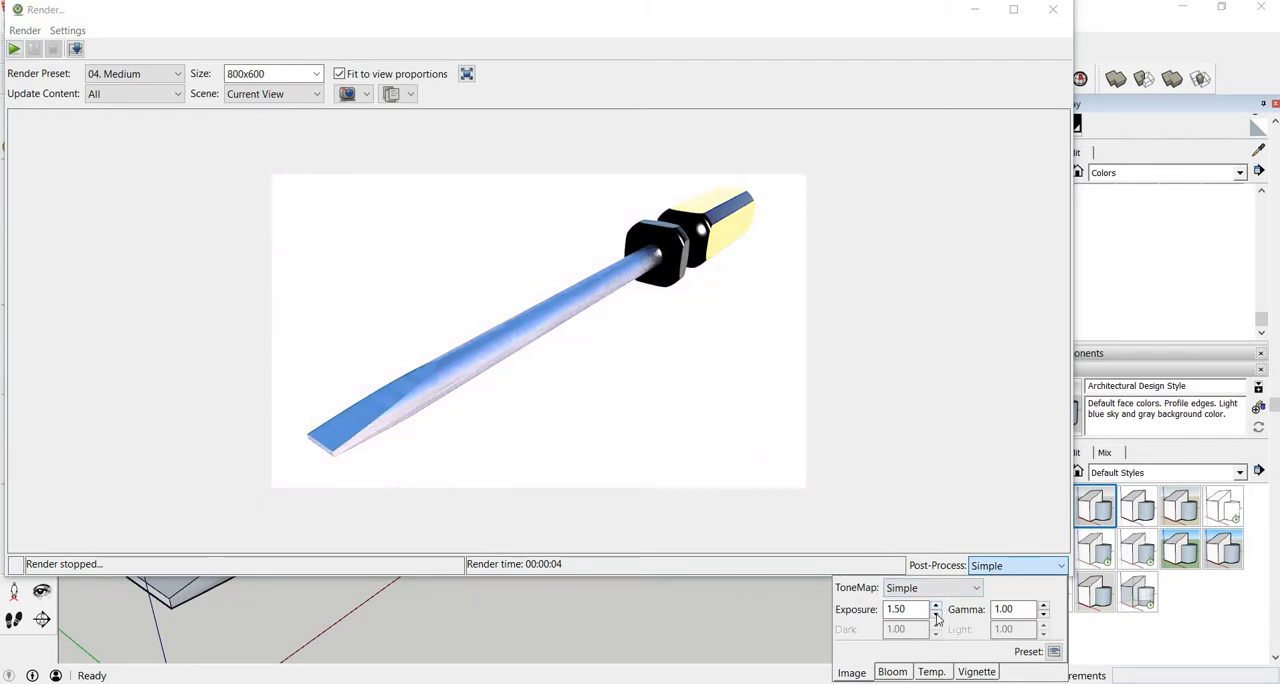
click(936, 618)
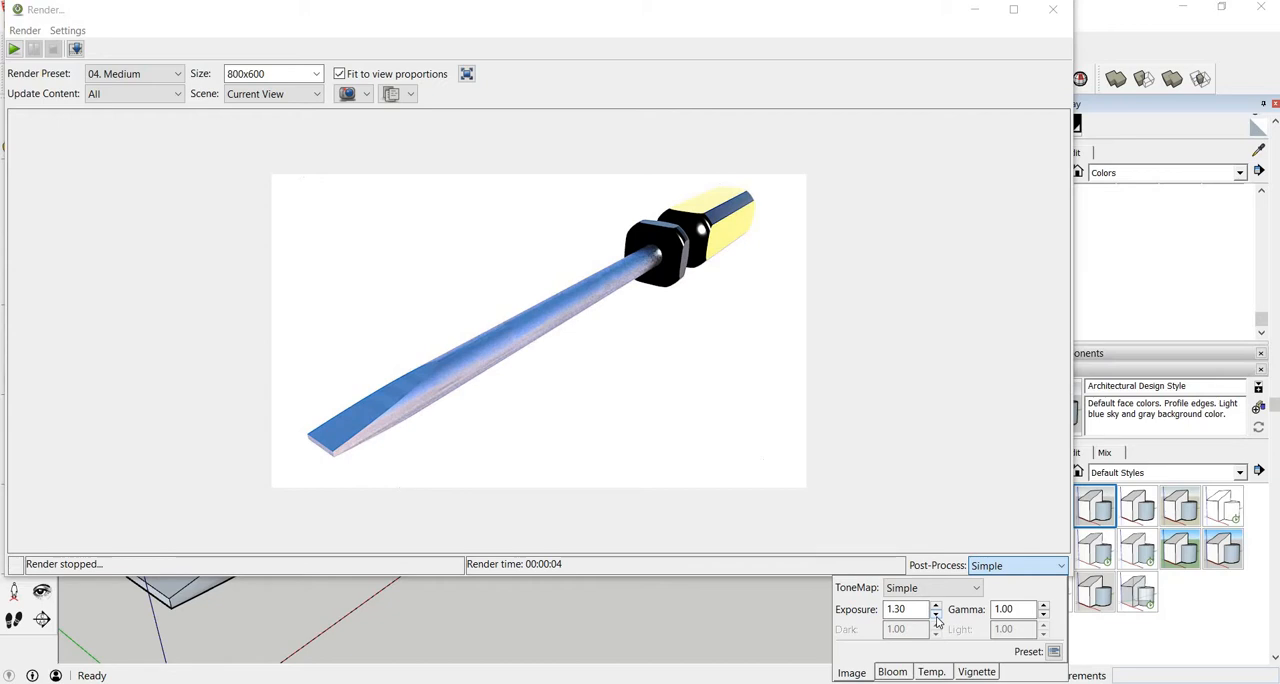
click(812, 318)
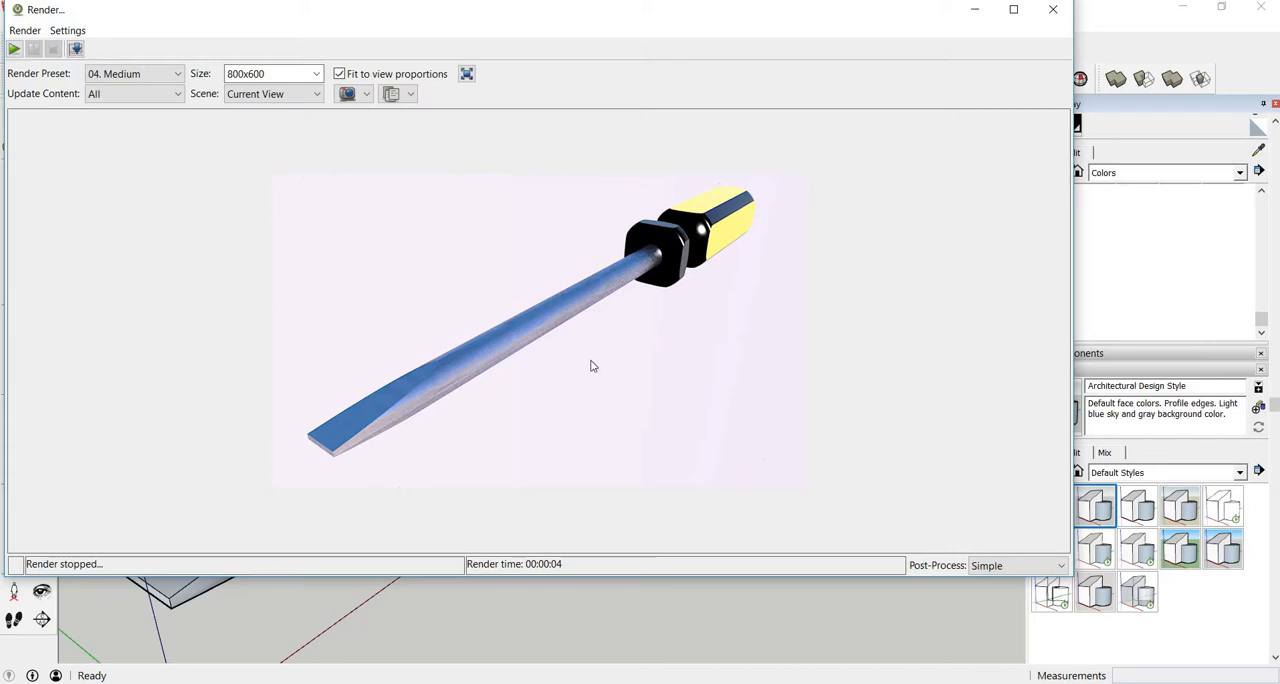
click(1053, 9)
key(Return)
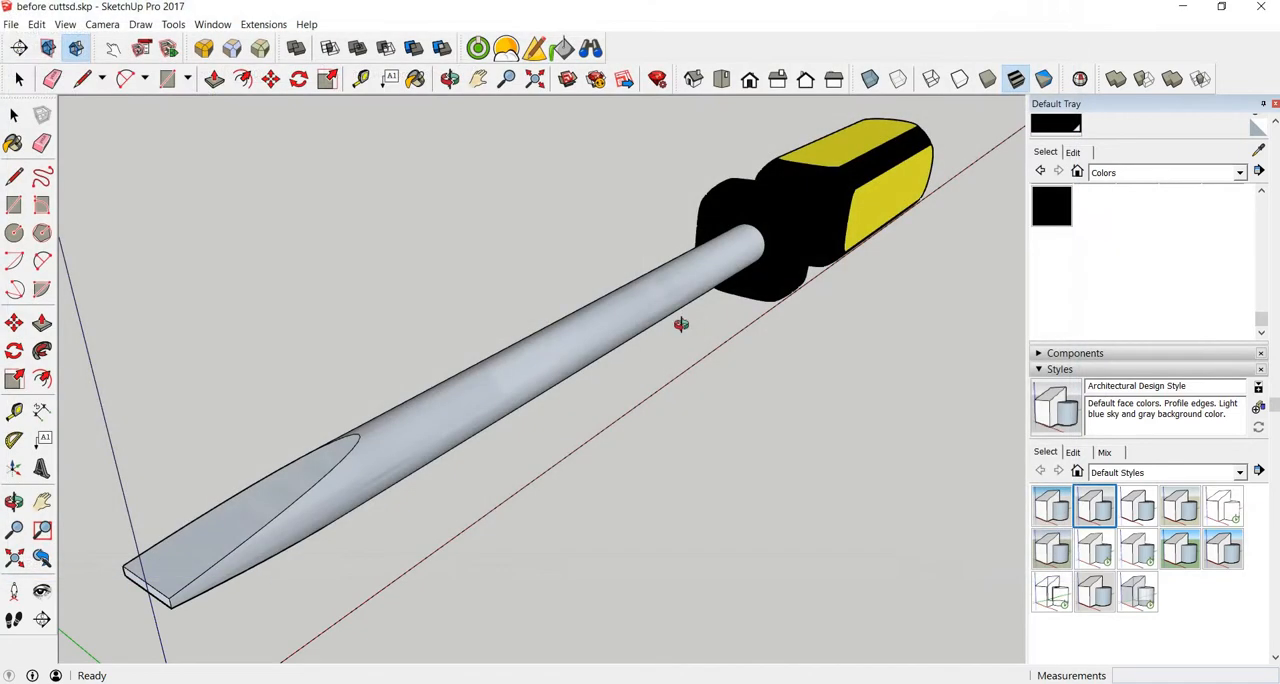
Step: Render a close-up side view of the screwdriver's handle with the 04. Medium preset at 800x600 and close the render window
mouse_move(683, 323)
middle_down()
mouse_move(471, 329)
mouse_move(523, 326)
middle_up()
middle_drag(679, 341, 500, 370)
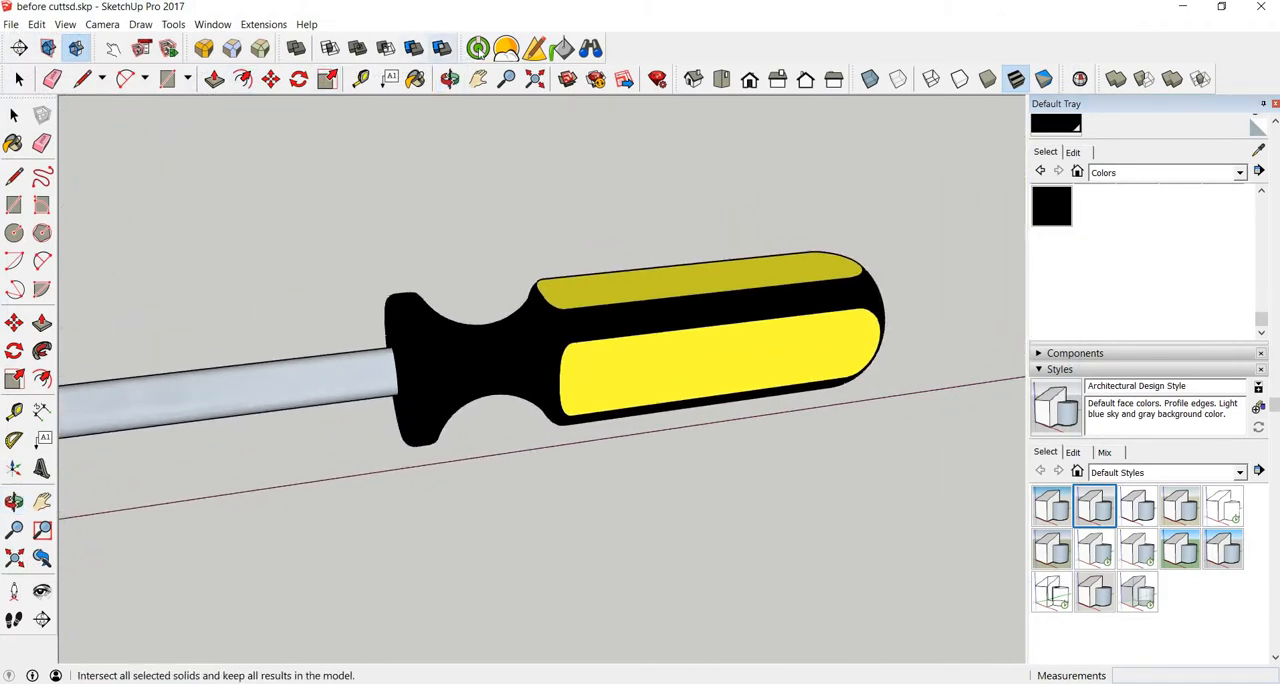
click(478, 48)
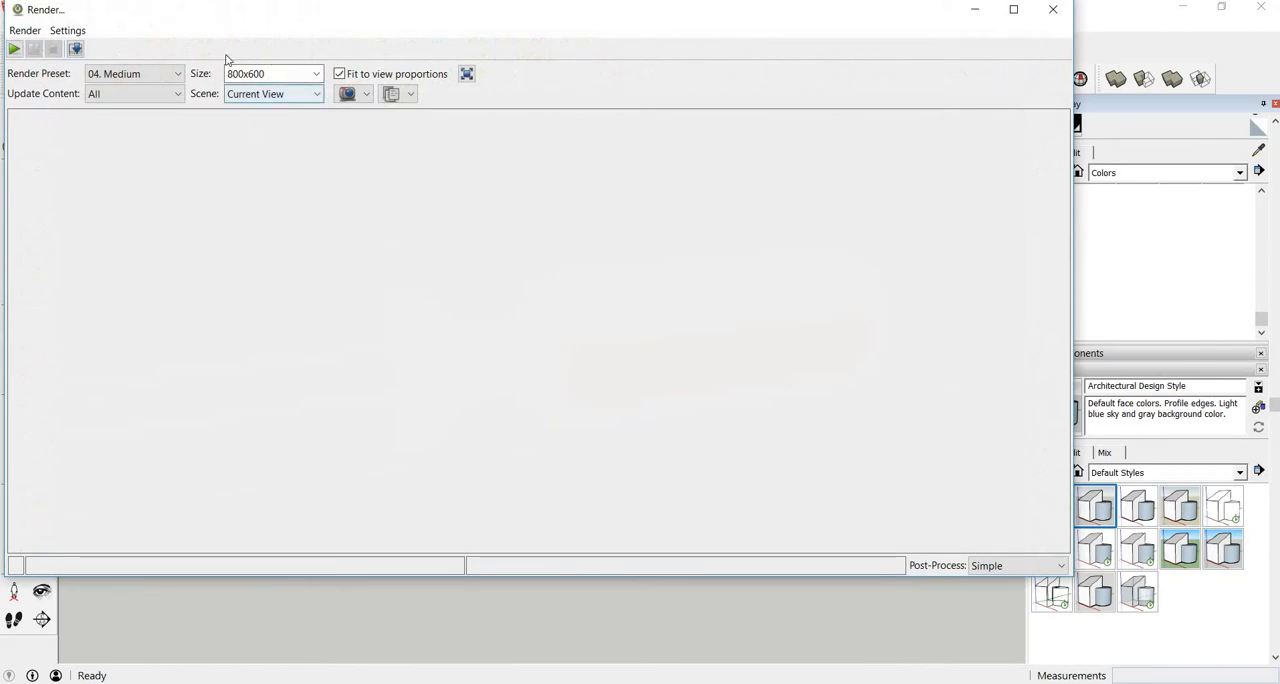
click(14, 48)
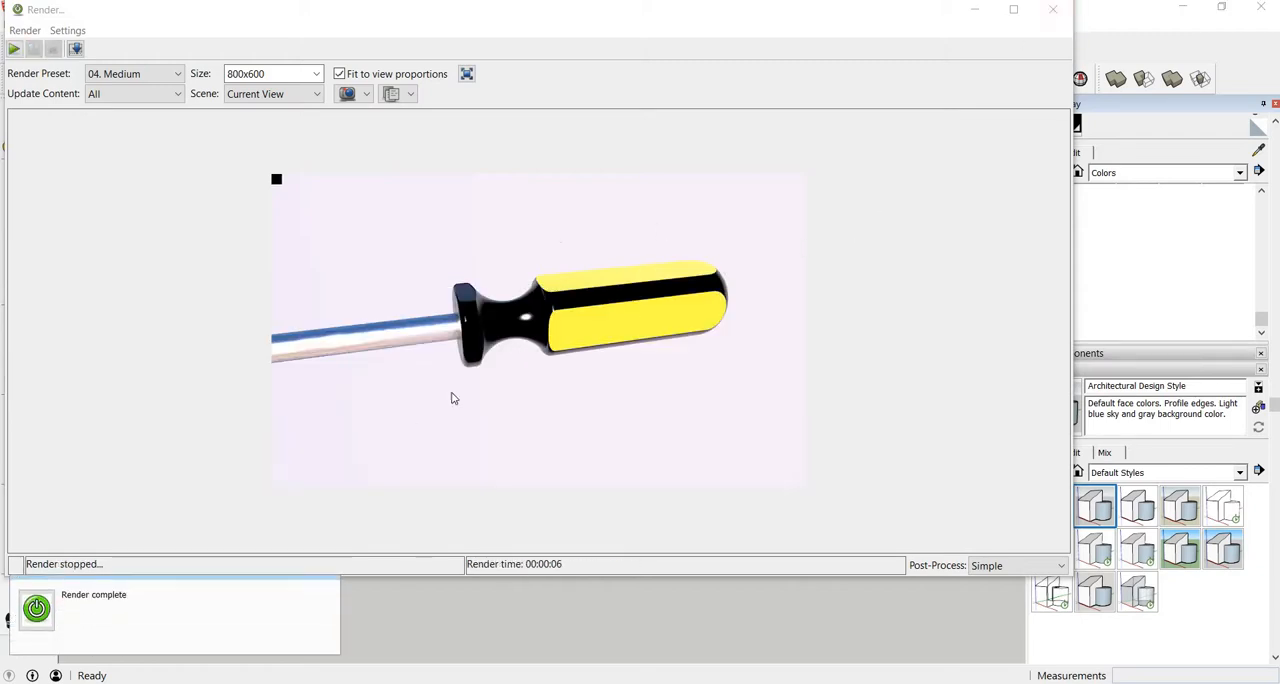
click(1052, 9)
click(505, 290)
scroll(420, 270, down, 10)
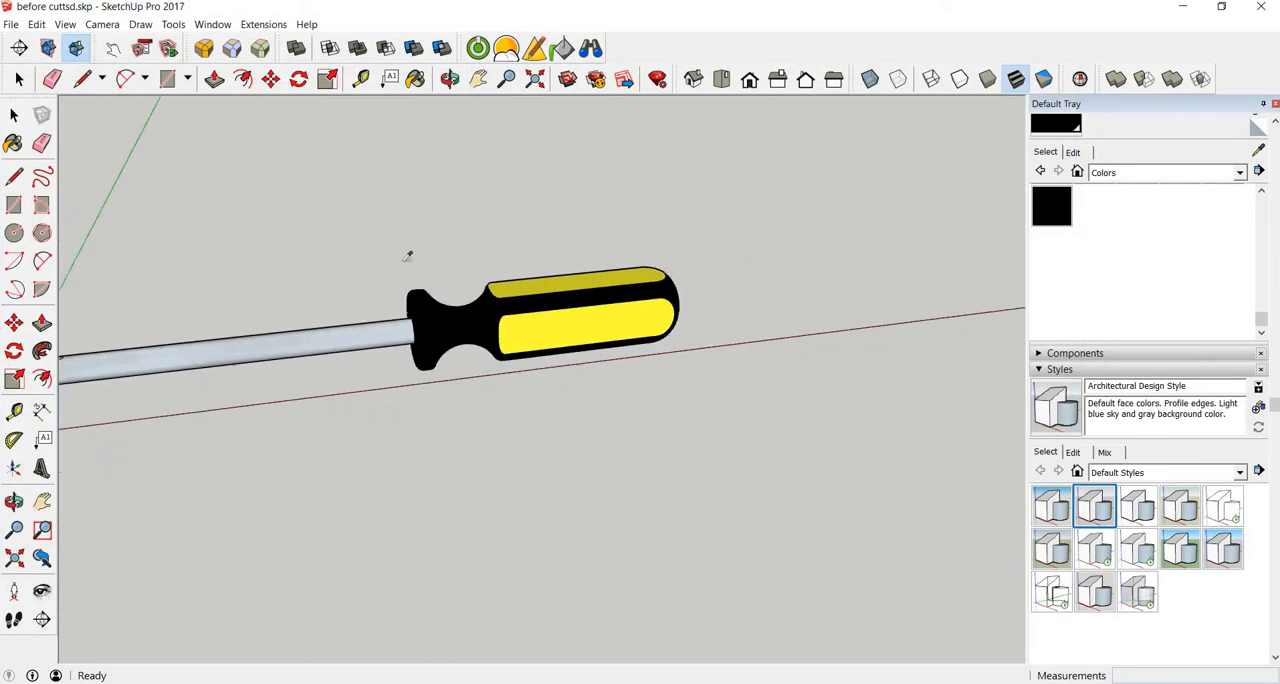
key(r)
middle_drag(371, 237, 594, 251)
key(l)
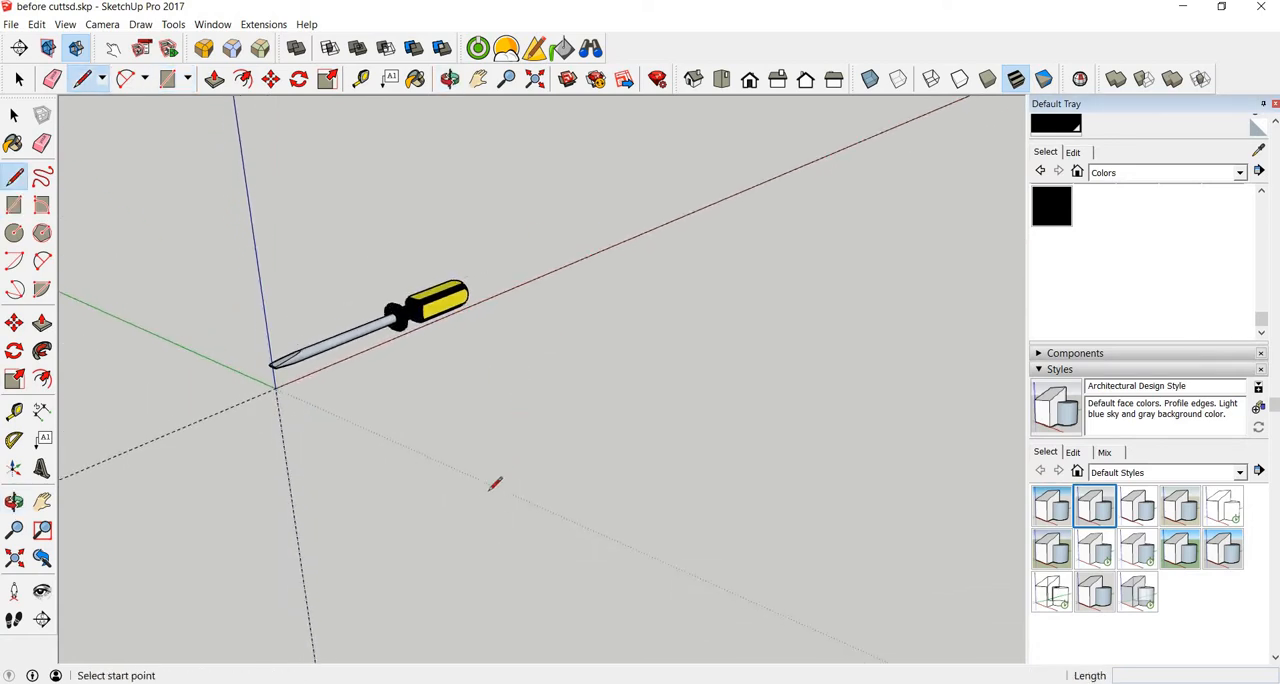
key(t)
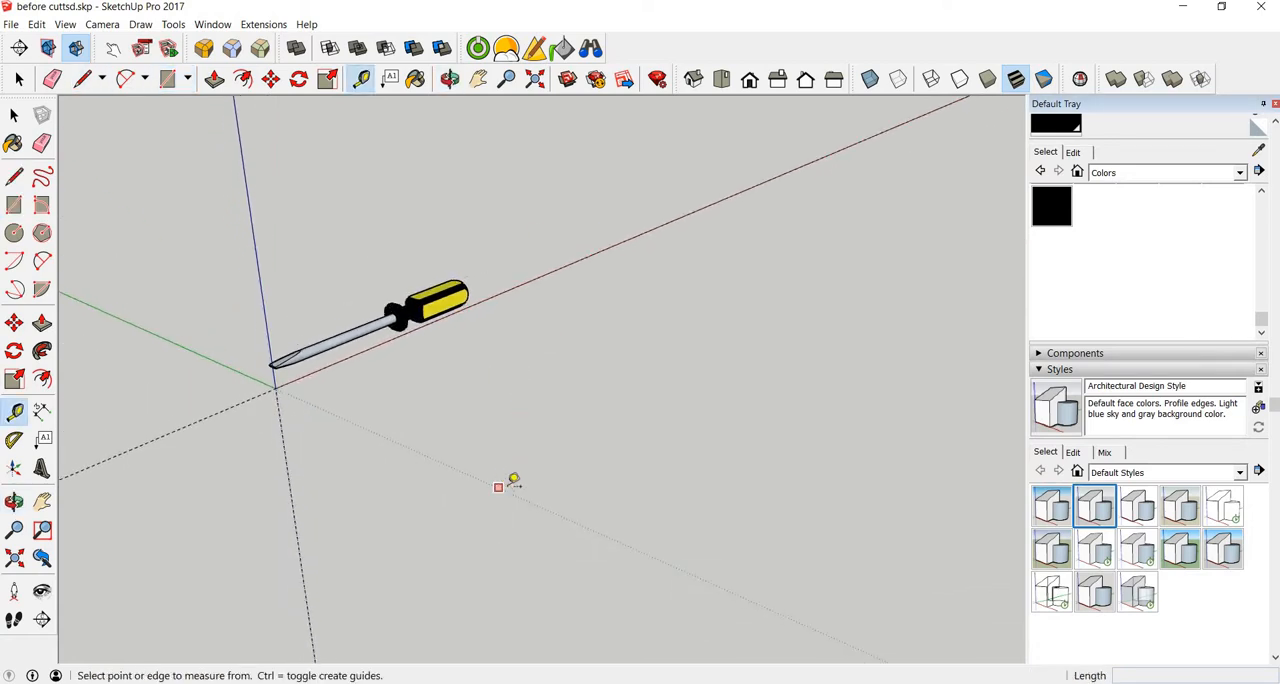
click(501, 485)
key(Escape)
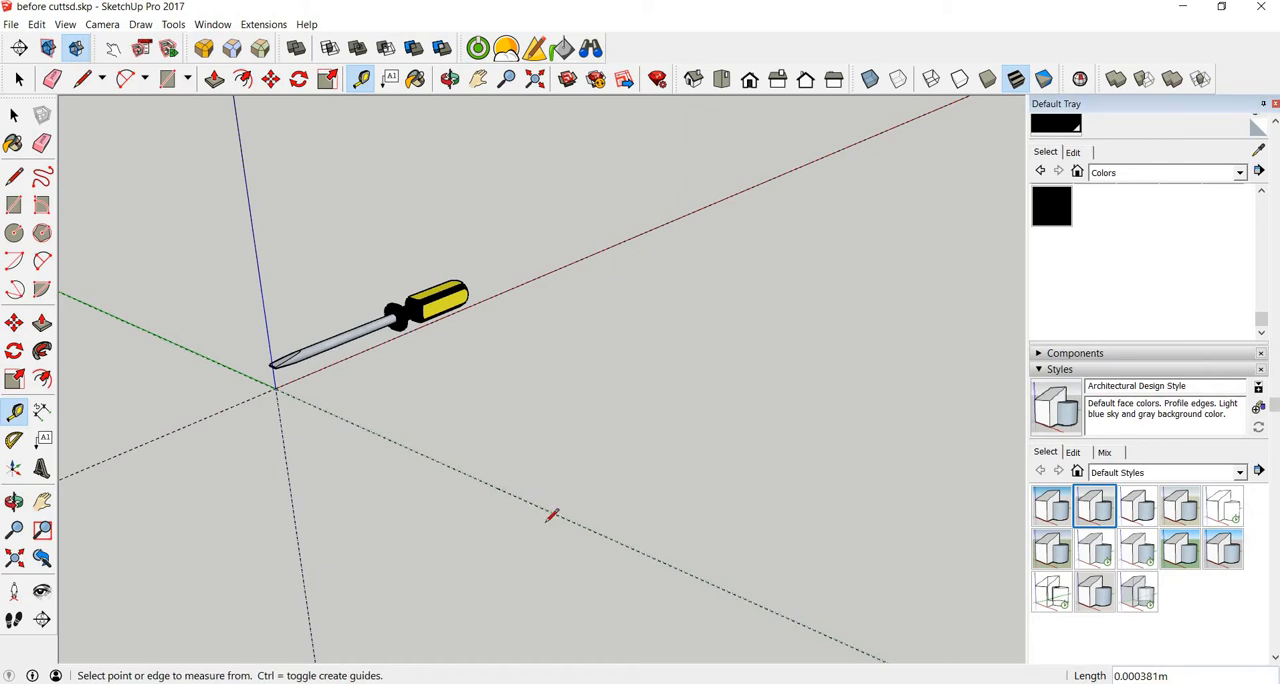
Step: Draw a closed four-sided ground face beneath the screwdriver, with one side on the green axis and the far side about 0.36 m long
key(l)
click(549, 512)
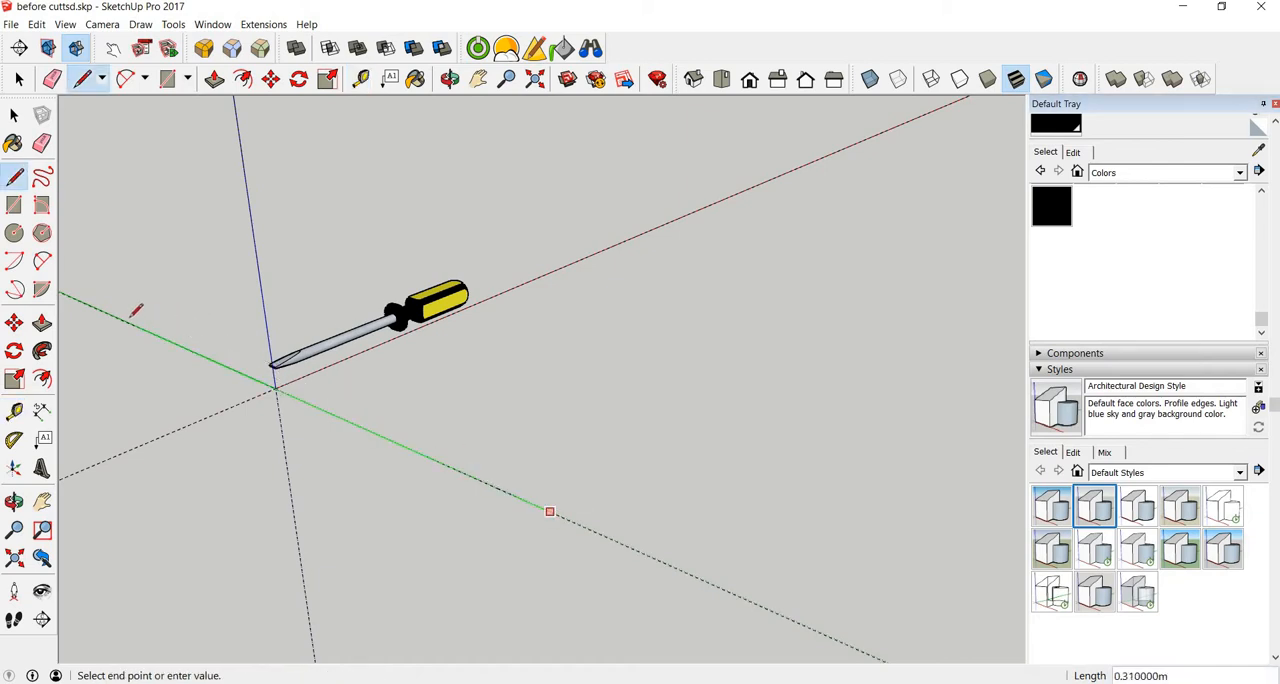
click(85, 303)
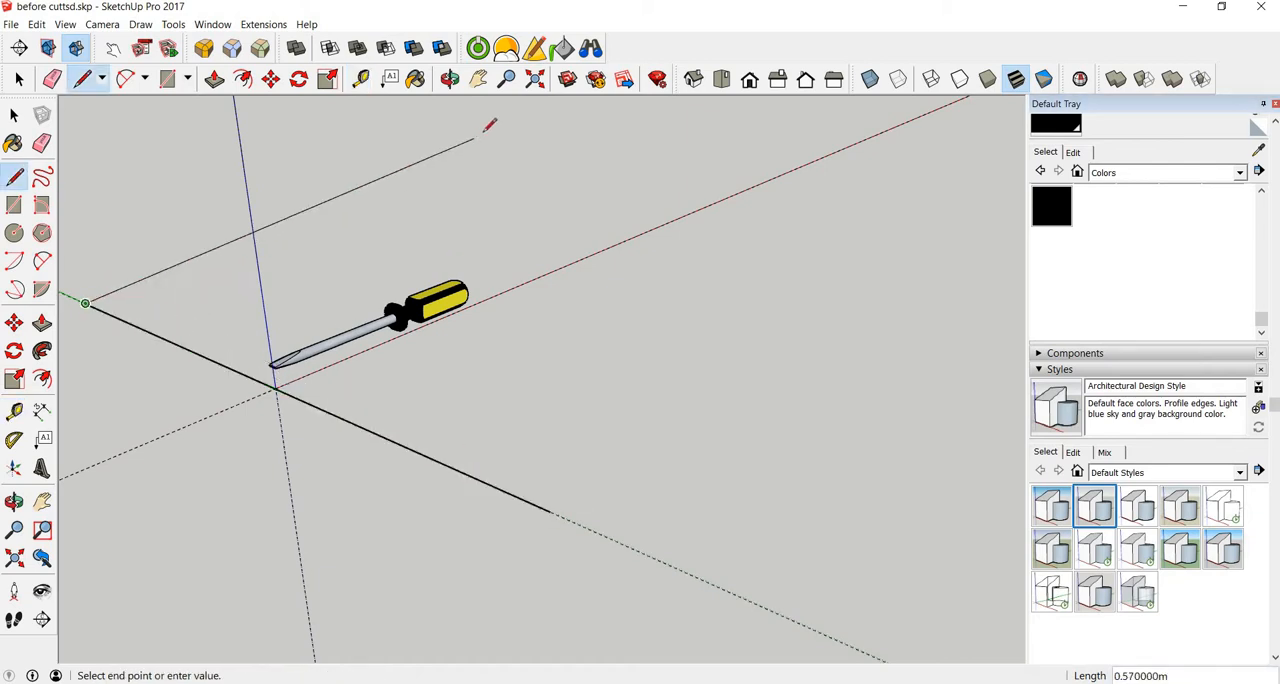
middle_drag(571, 127, 553, 162)
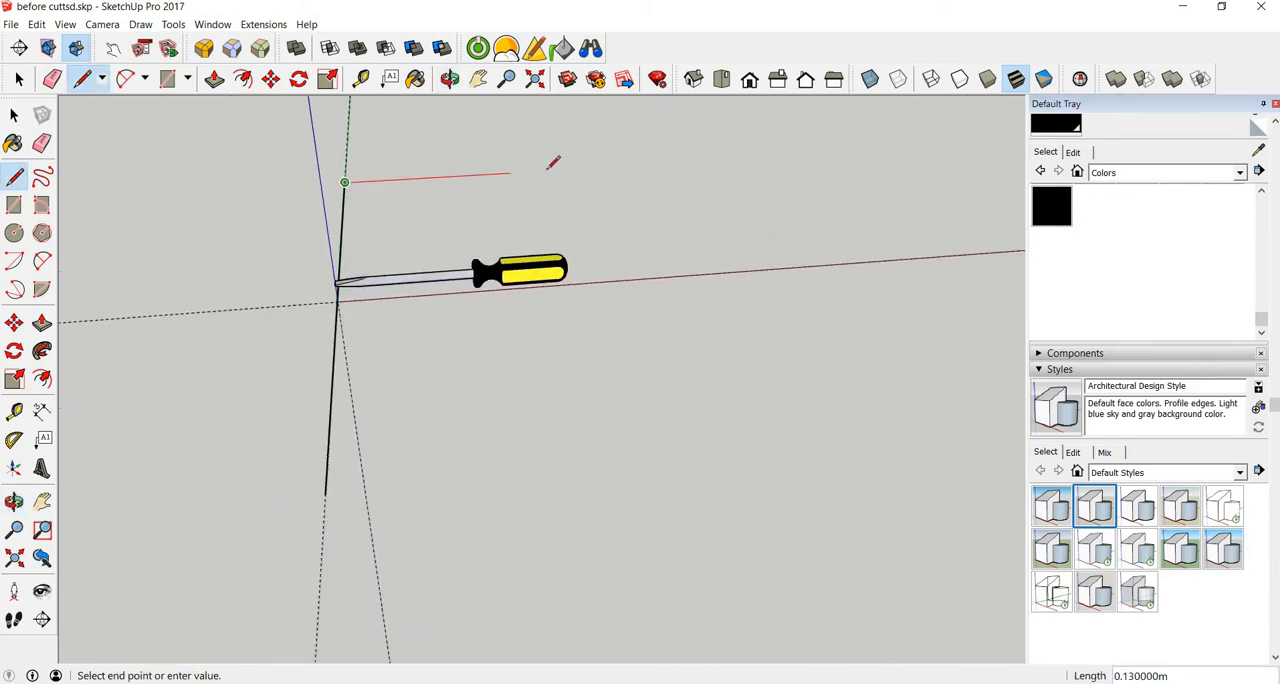
click(788, 156)
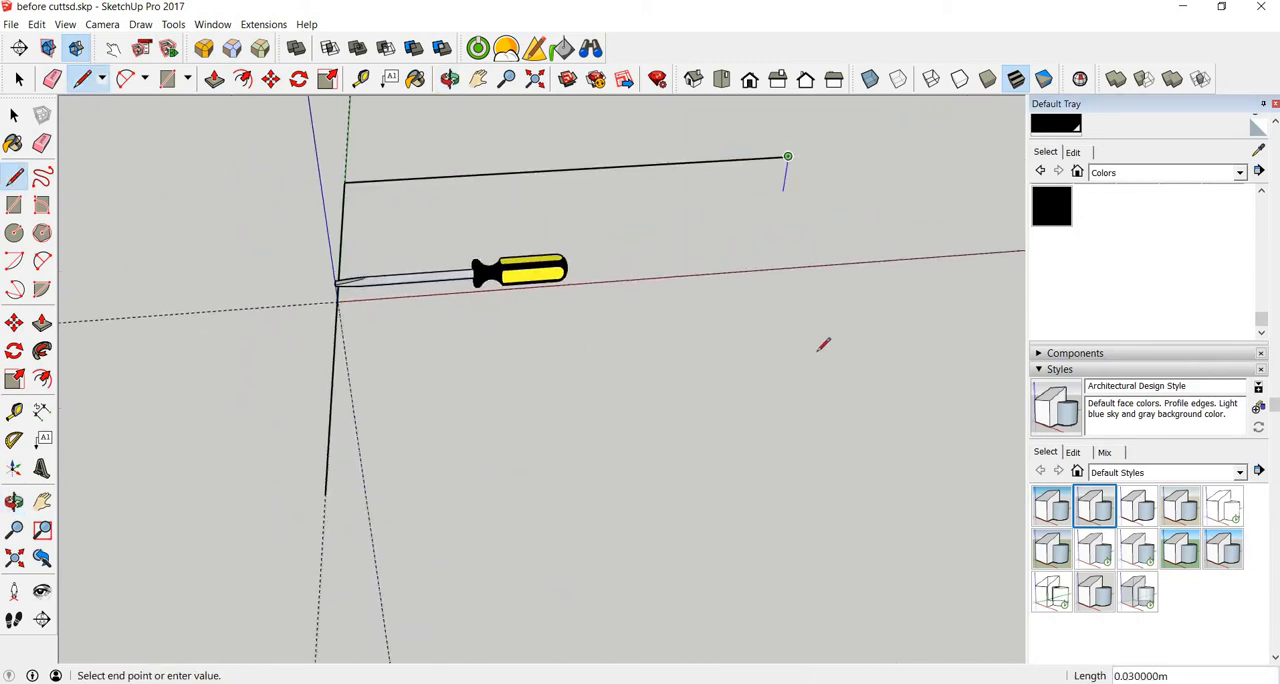
key(Left)
click(822, 452)
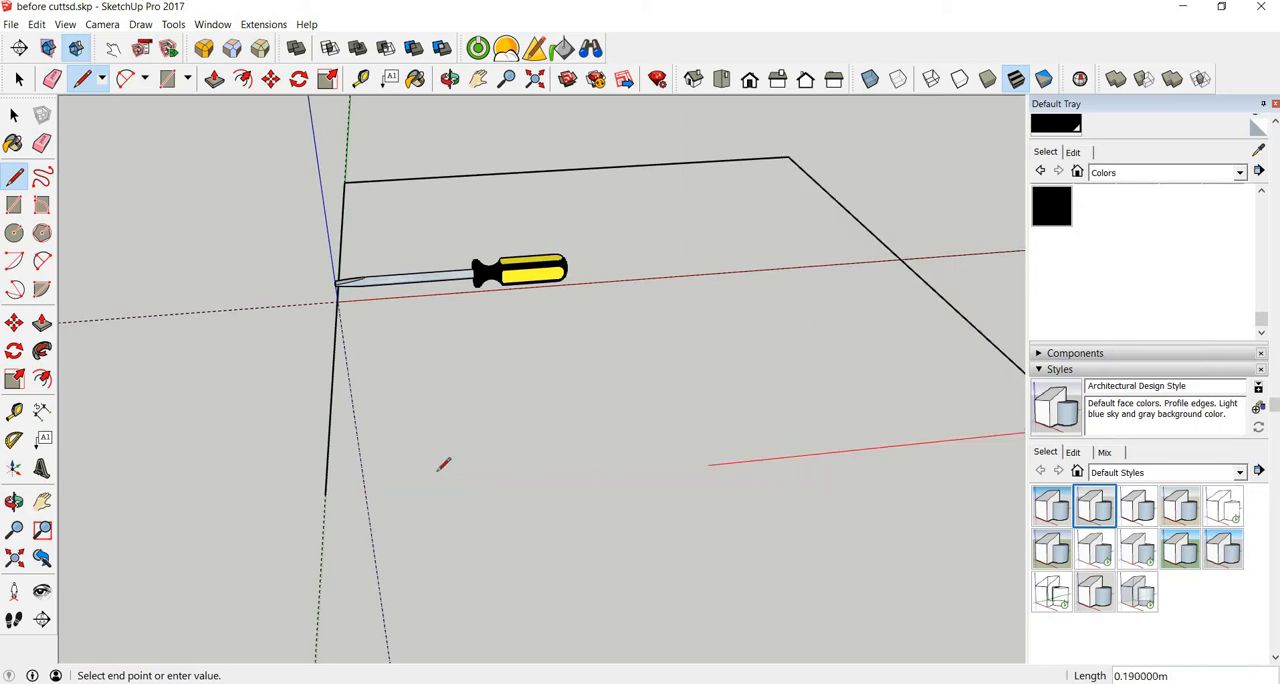
click(326, 492)
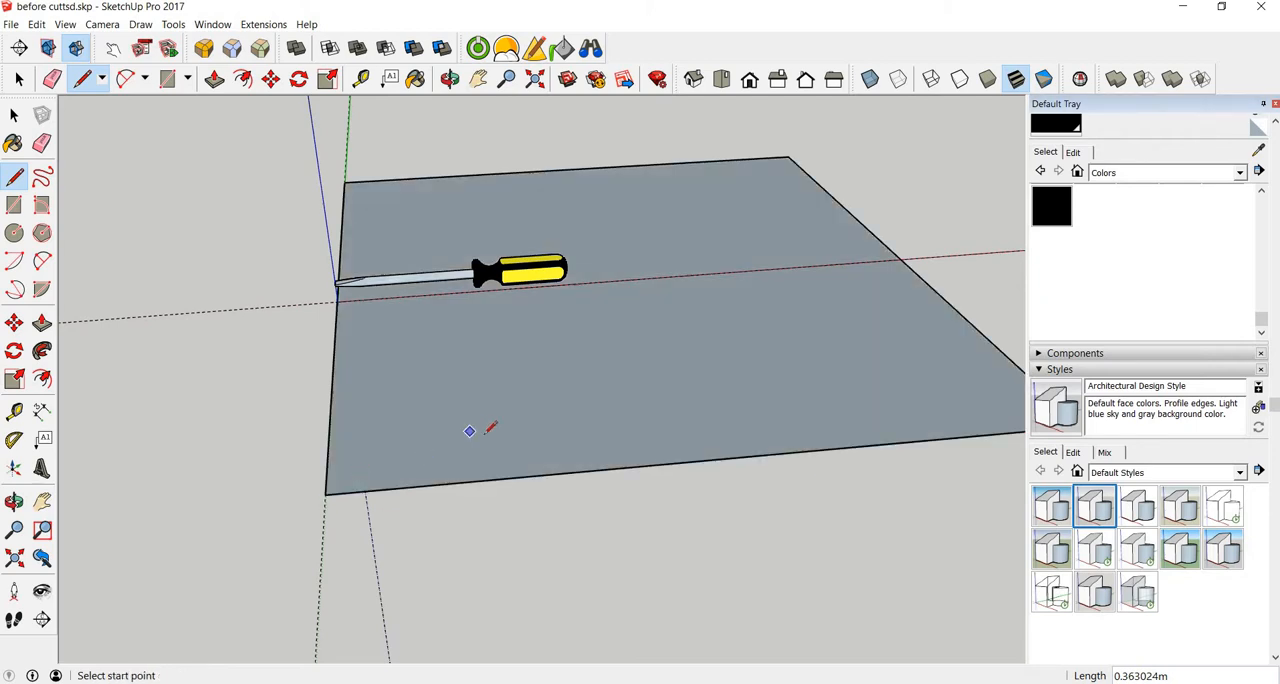
middle_drag(487, 431, 462, 350)
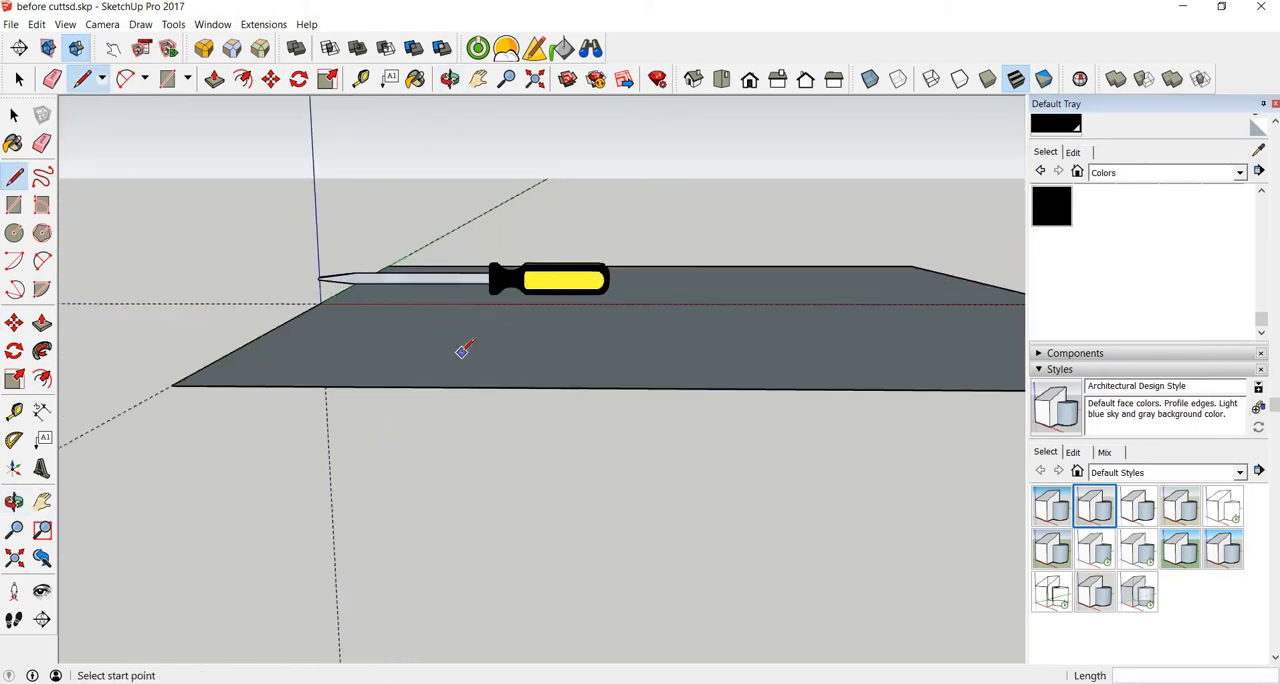
scroll(468, 375, up, 3)
key(p)
scroll(480, 398, up, 2)
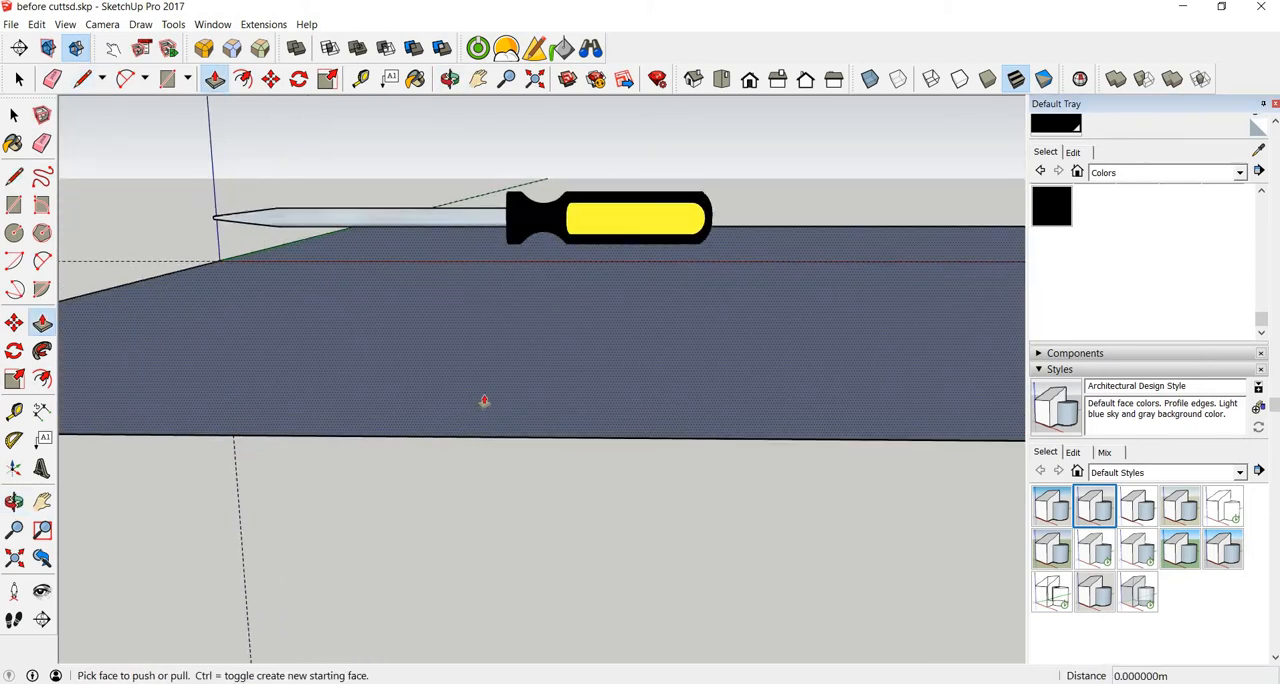
mouse_move(484, 400)
middle_down()
mouse_move(489, 354)
mouse_move(494, 389)
middle_up()
click(500, 371)
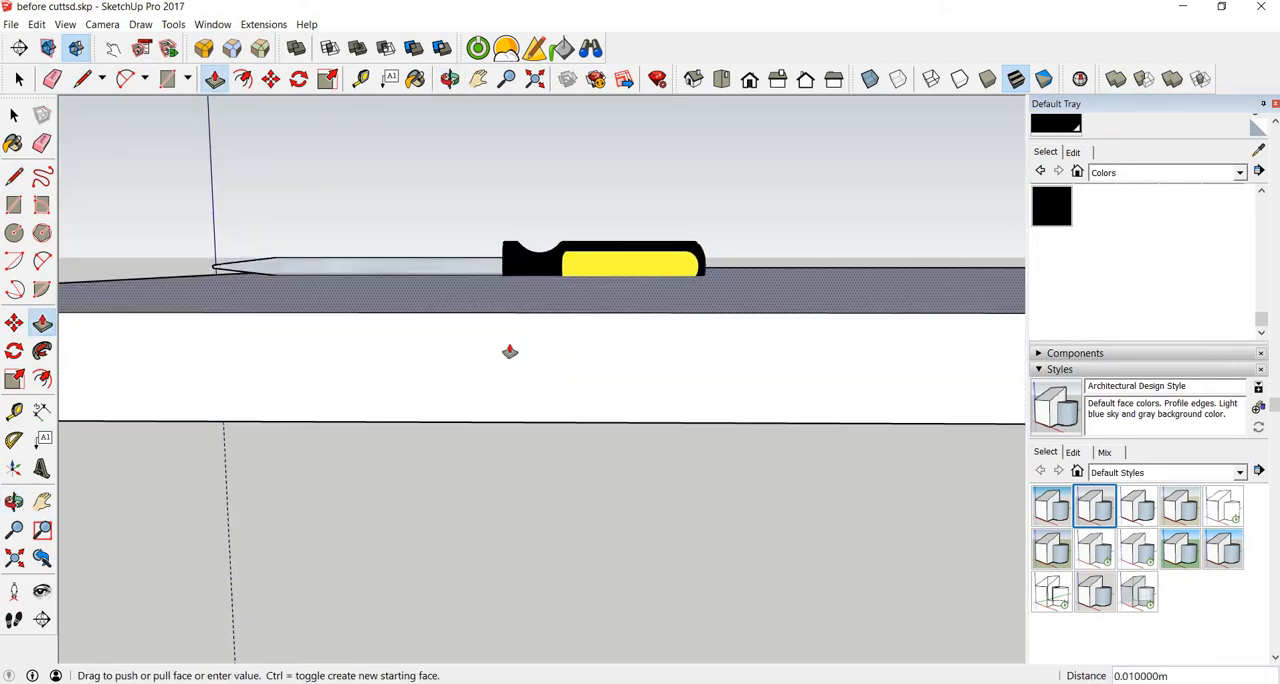
scroll(510, 351, up, 1)
key(Escape)
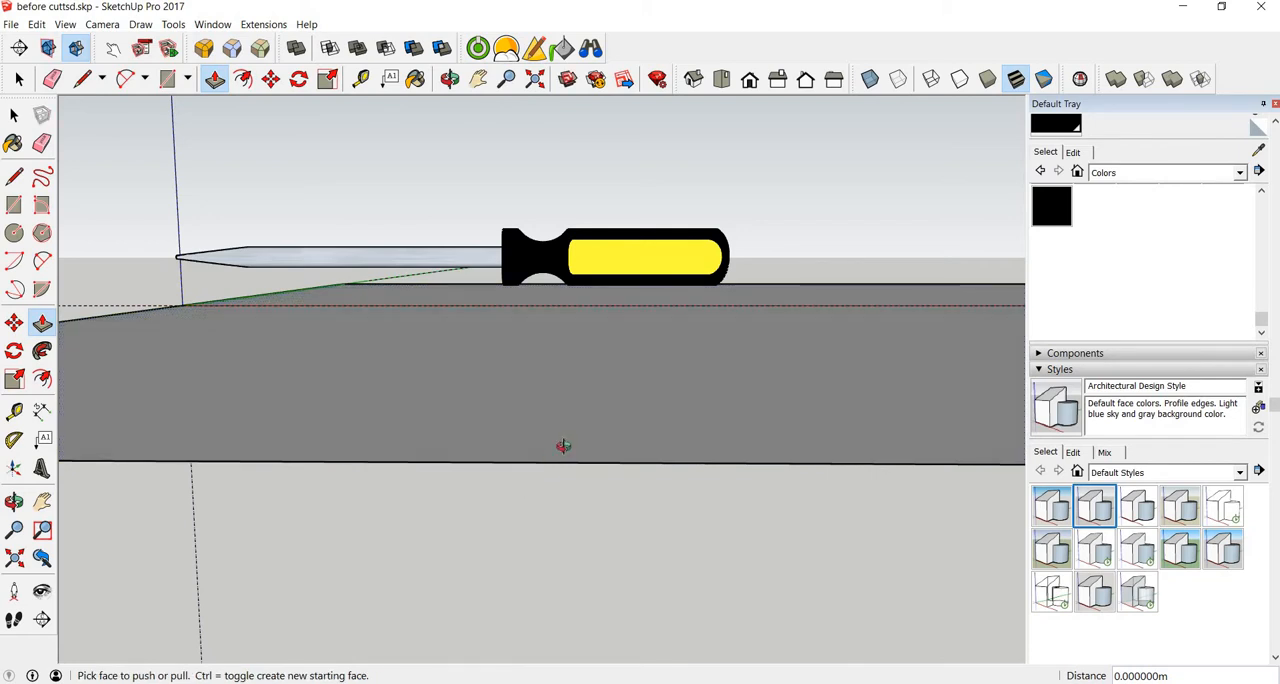
middle_drag(563, 446, 567, 444)
click(545, 384)
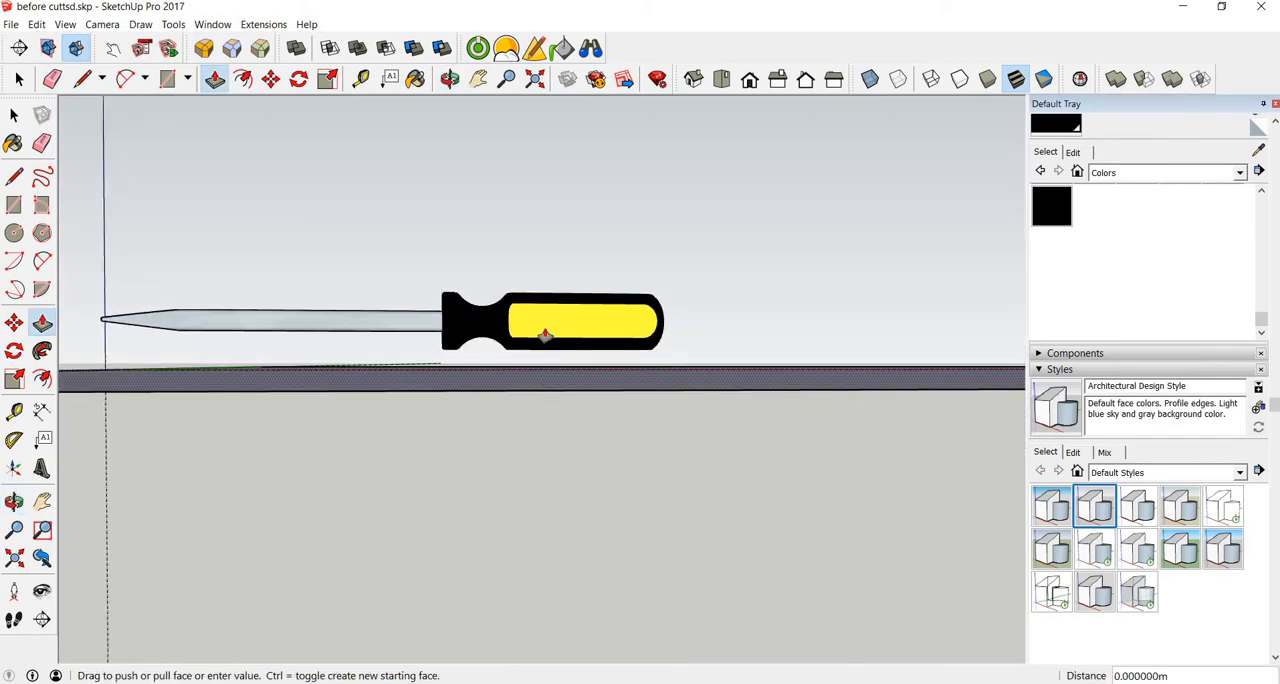
key(Escape)
Step: Push/Pull the ground face up 0.01 m to form a slab under the screwdriver
middle_drag(534, 394, 534, 450)
click(534, 450)
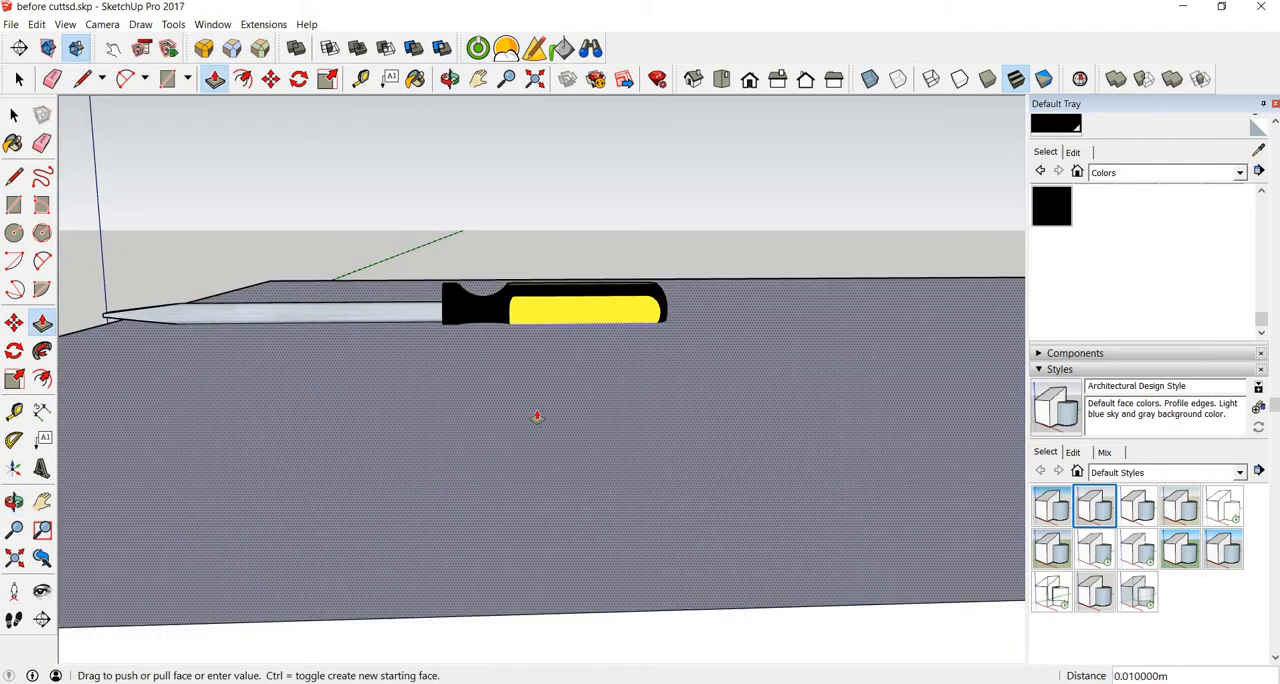
click(536, 416)
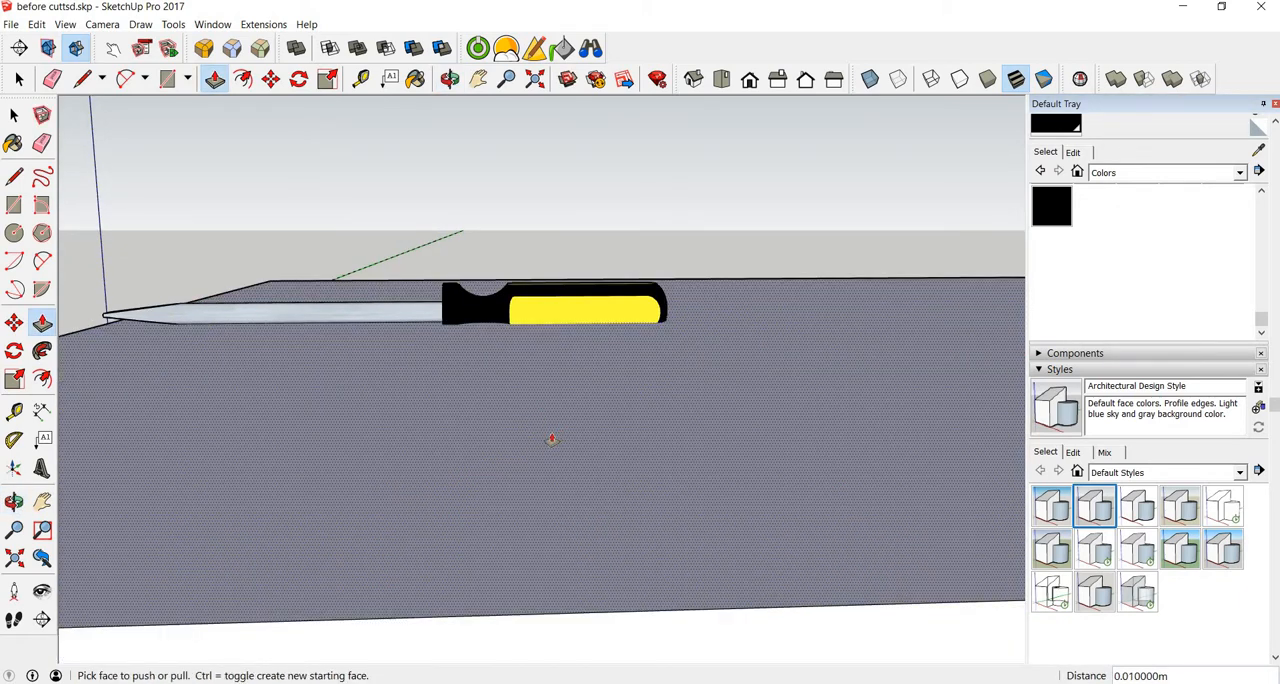
key(space)
Step: Move the screwdriver straight up 0.01 m so it sits on top of the slab
scroll(459, 426, down, 1)
scroll(459, 425, down, 1)
middle_drag(460, 423, 542, 343)
click(541, 343)
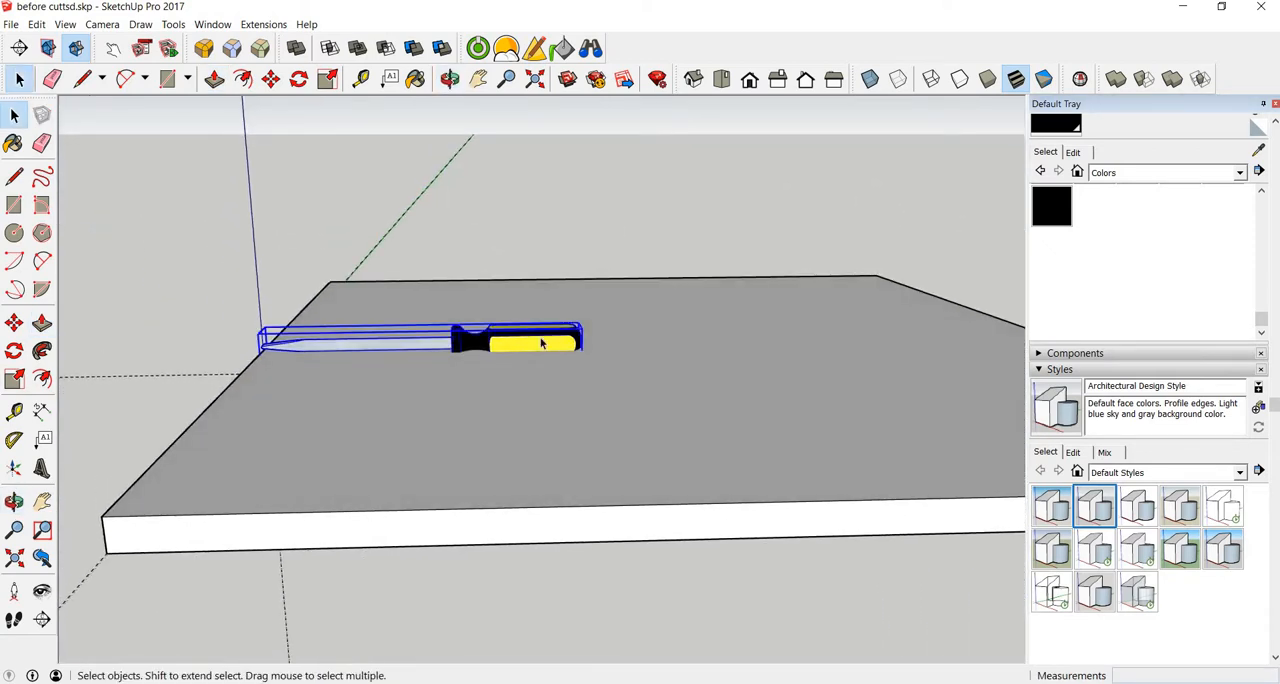
key(m)
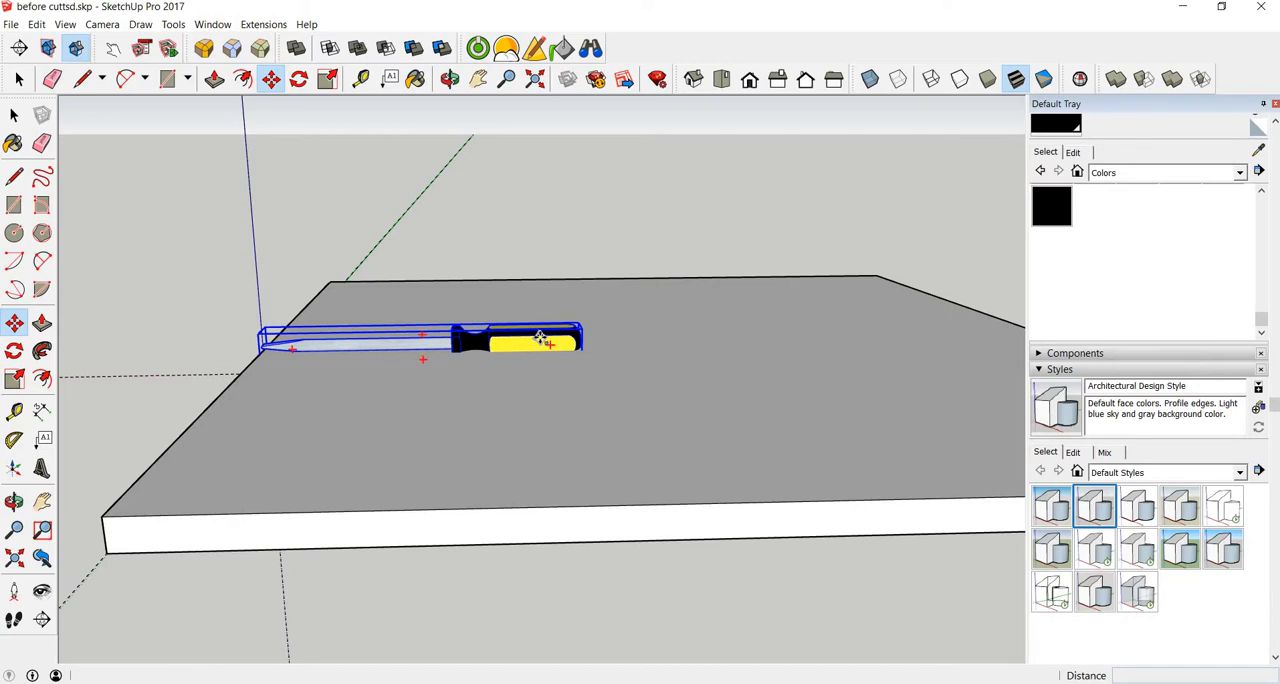
click(540, 338)
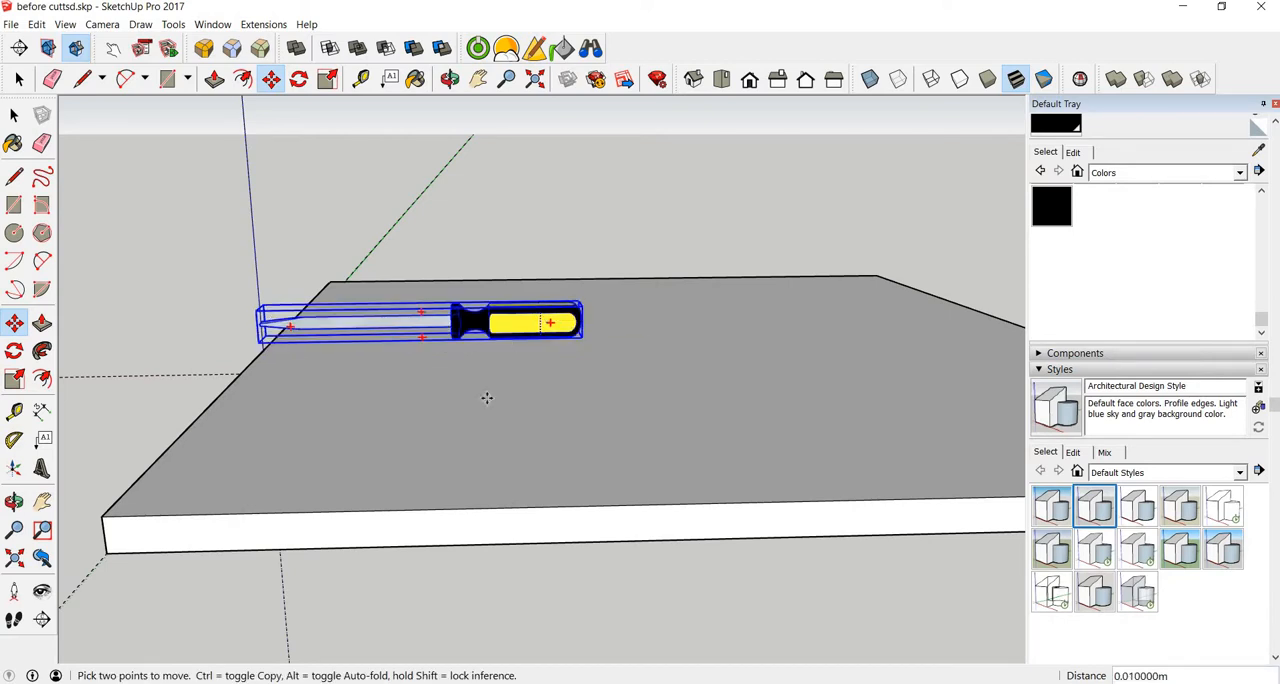
Step: Paint the slab's top face with the Wood Cherry Original material from the Wood collection
middle_drag(486, 400, 514, 463)
key(space)
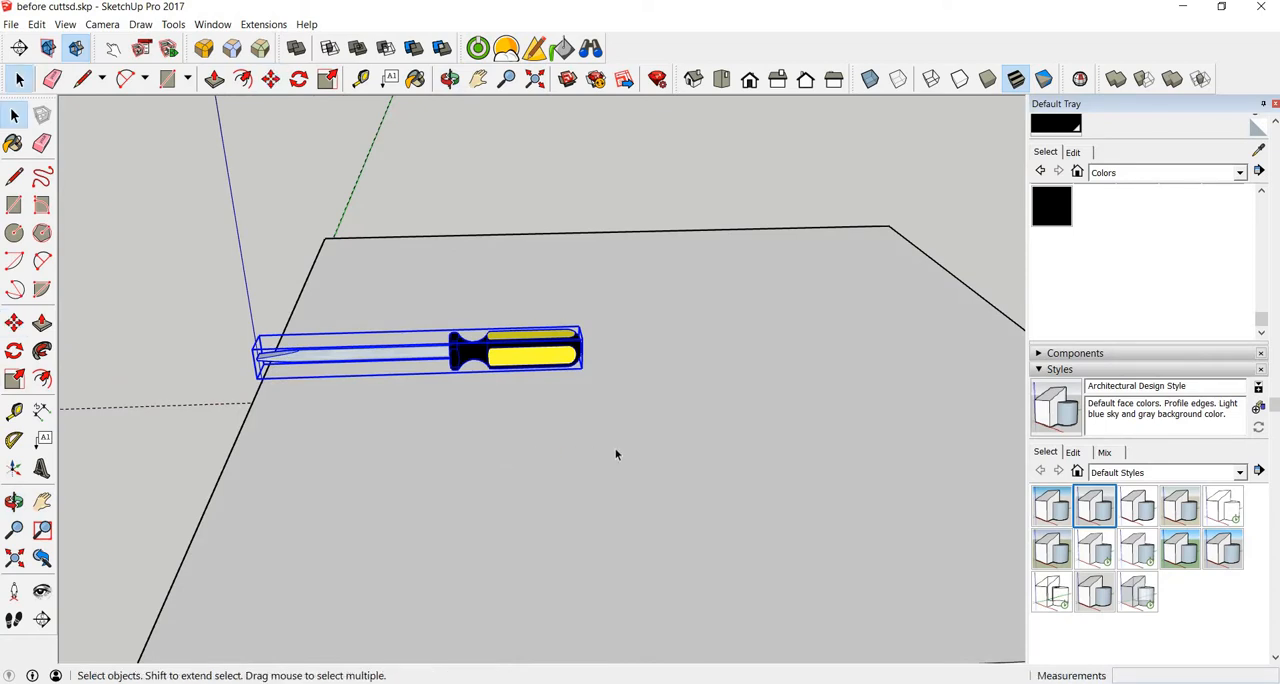
click(616, 455)
click(14, 143)
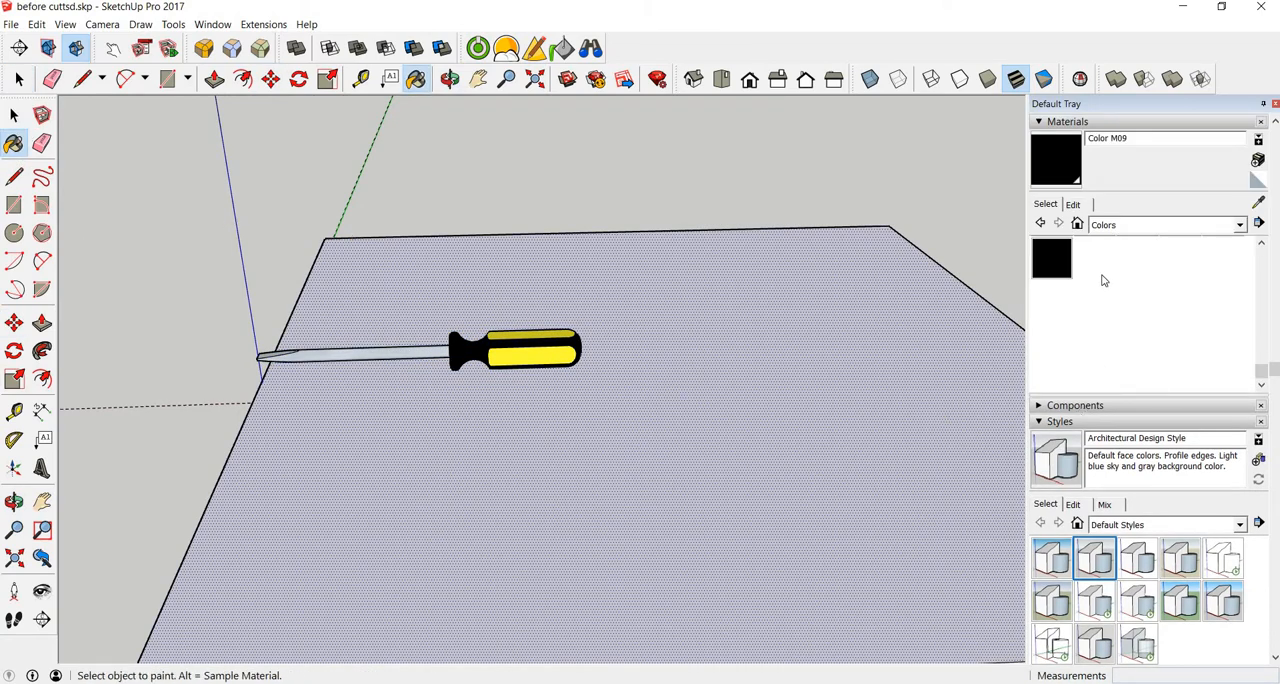
click(1112, 226)
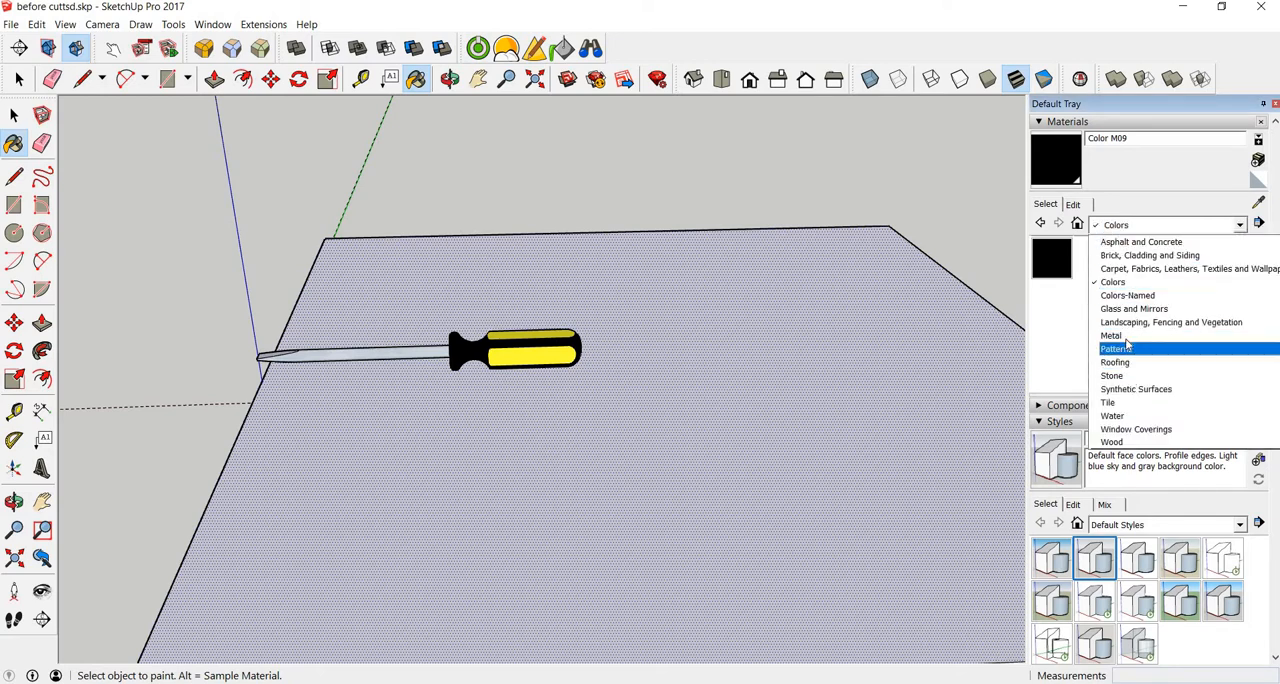
click(1118, 442)
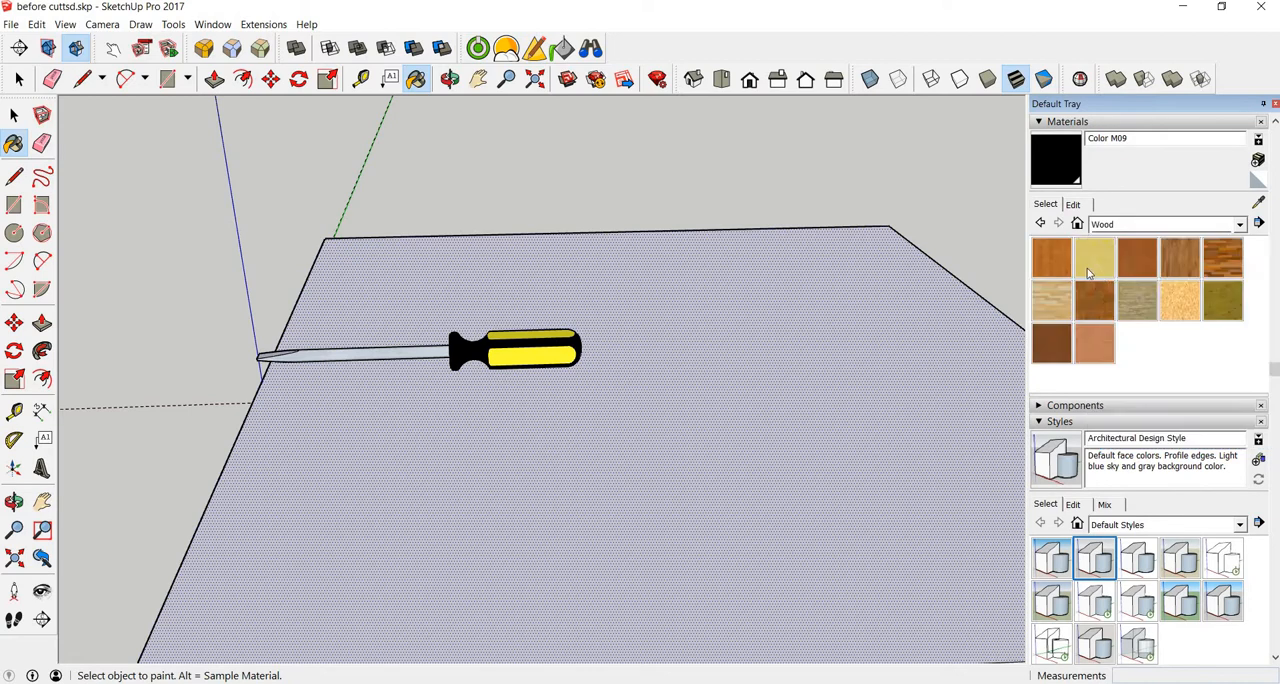
click(1143, 262)
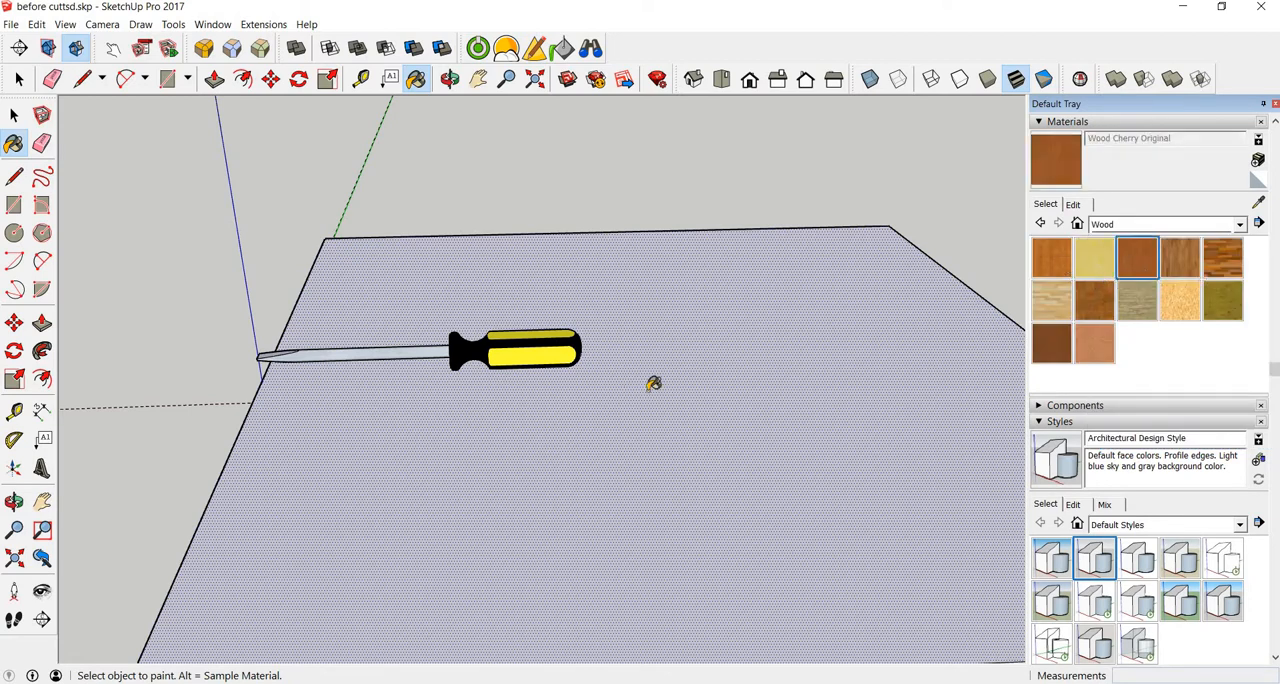
click(695, 400)
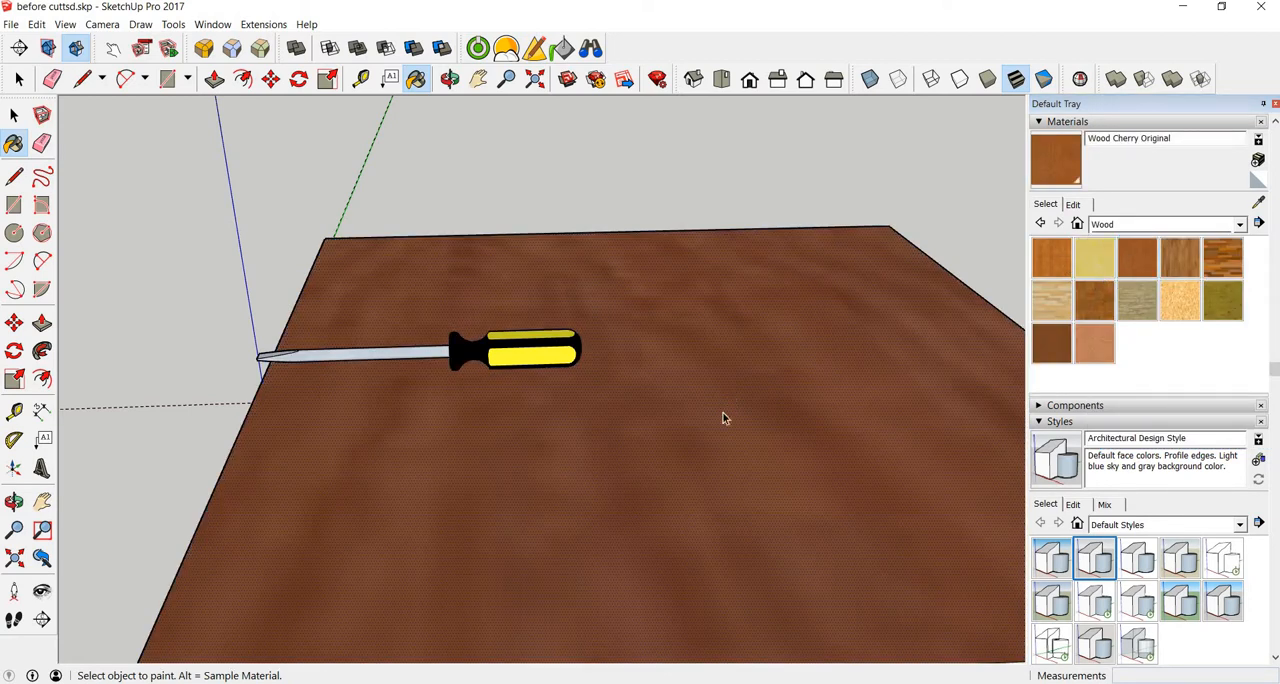
key(space)
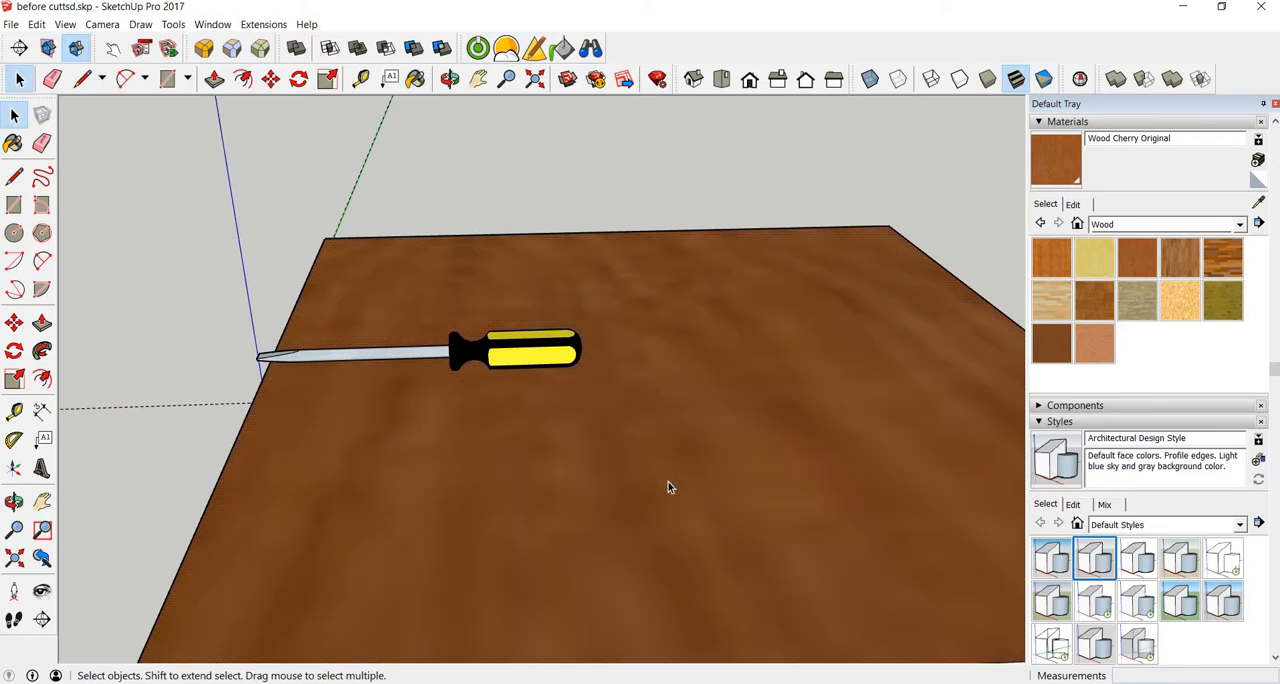
click(668, 482)
Step: Set the slab top's Wood Cherry Original texture size to 0.1 m after trying 0.2 and 0.4 m
scroll(668, 482, up, 3)
scroll(668, 436, down, 2)
click(718, 548)
scroll(716, 548, up, 4)
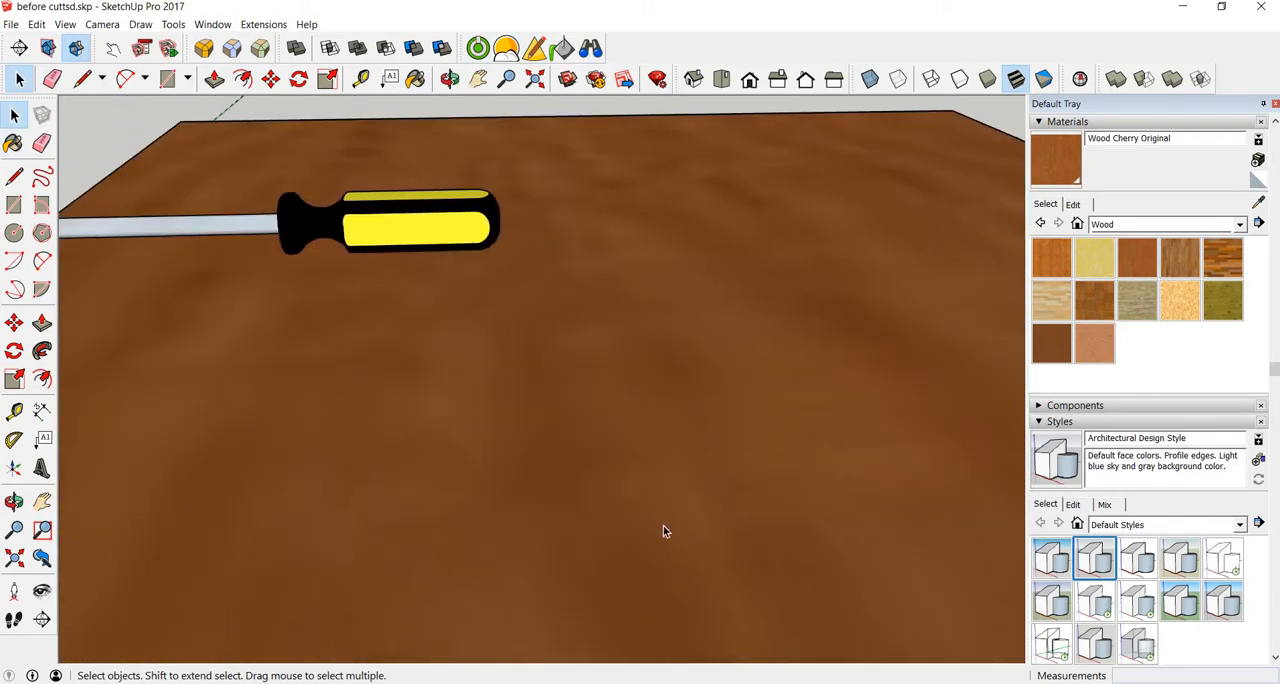
scroll(672, 387, down, 4)
scroll(672, 391, down, 4)
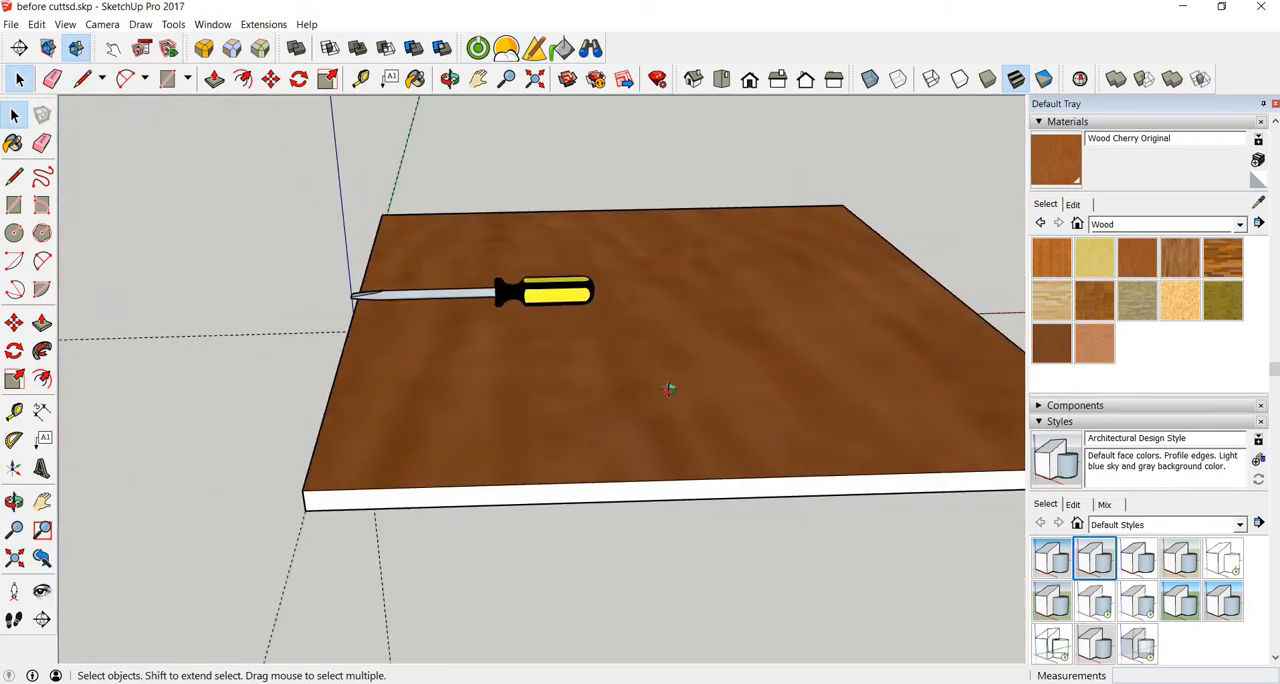
middle_drag(666, 386, 646, 474)
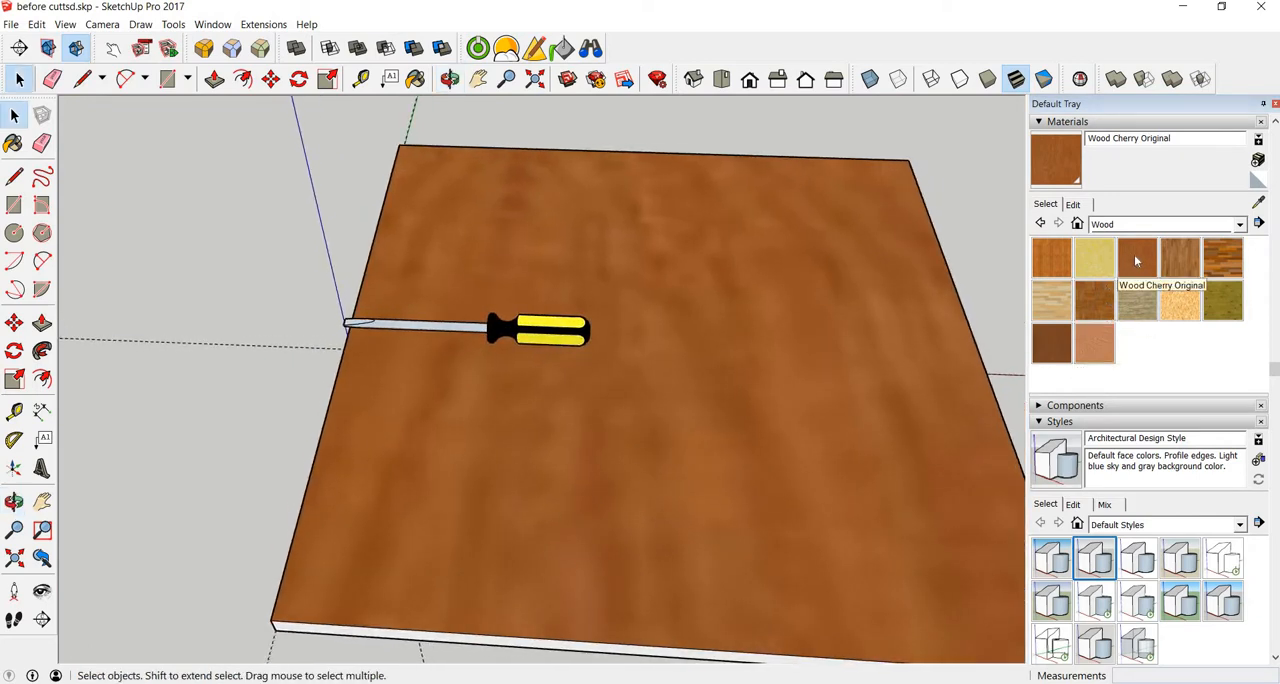
click(1073, 204)
click(1086, 389)
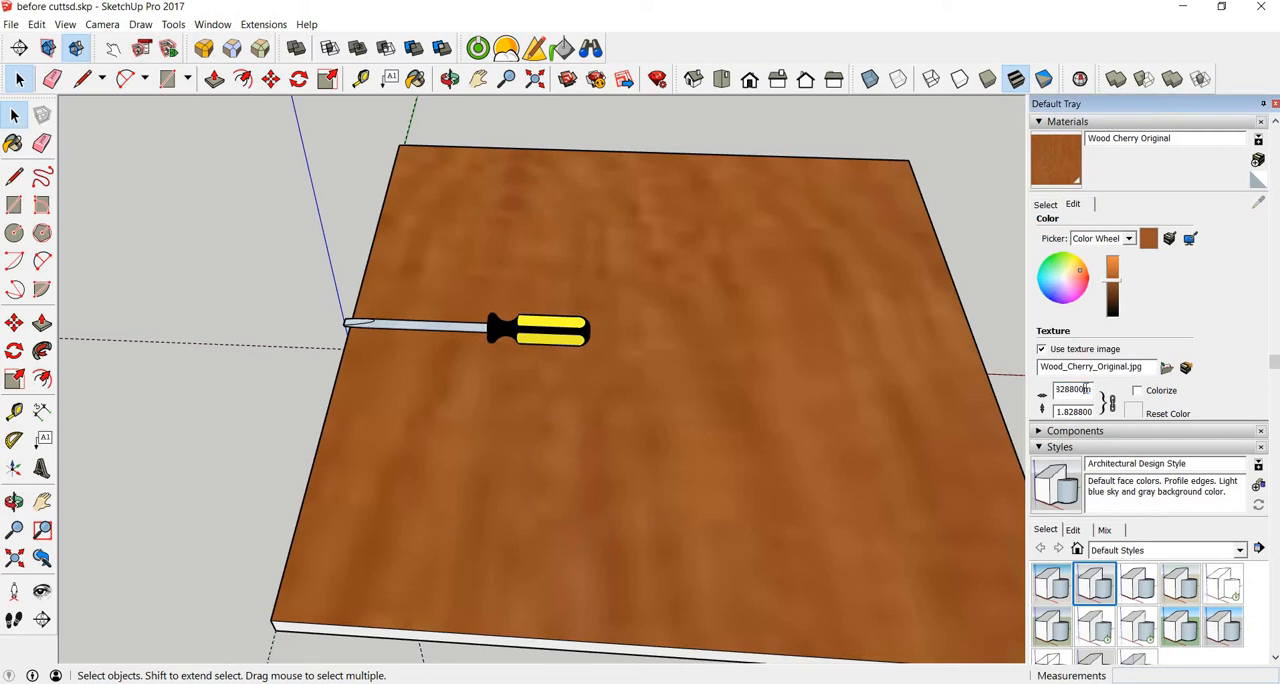
double_click(1086, 389)
key(BackSpace)
text(0.)
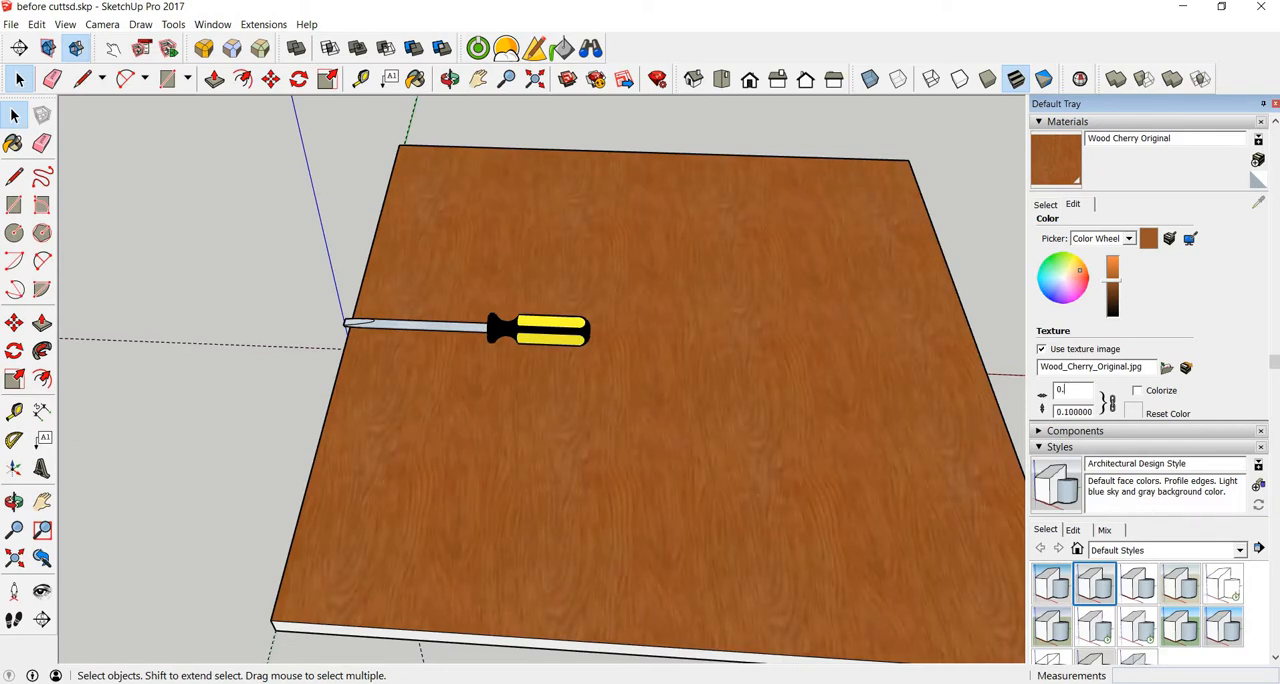
text(12)
text(4)
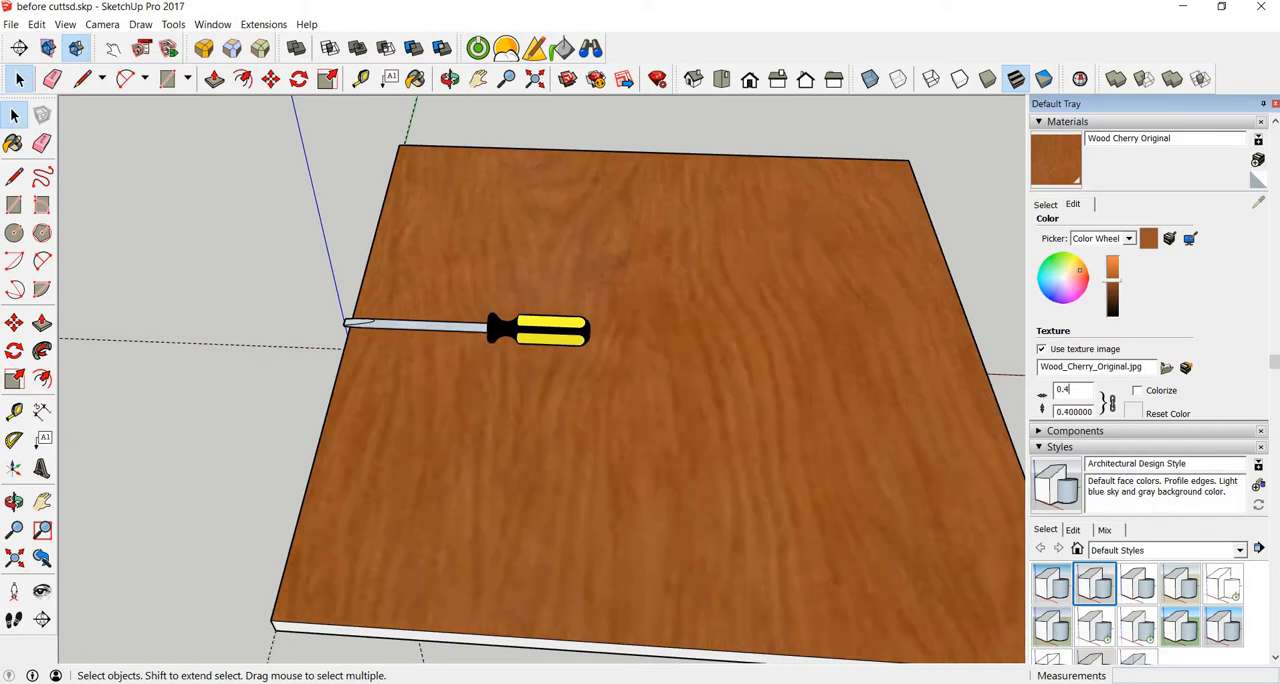
key(BackSpace)
text(1)
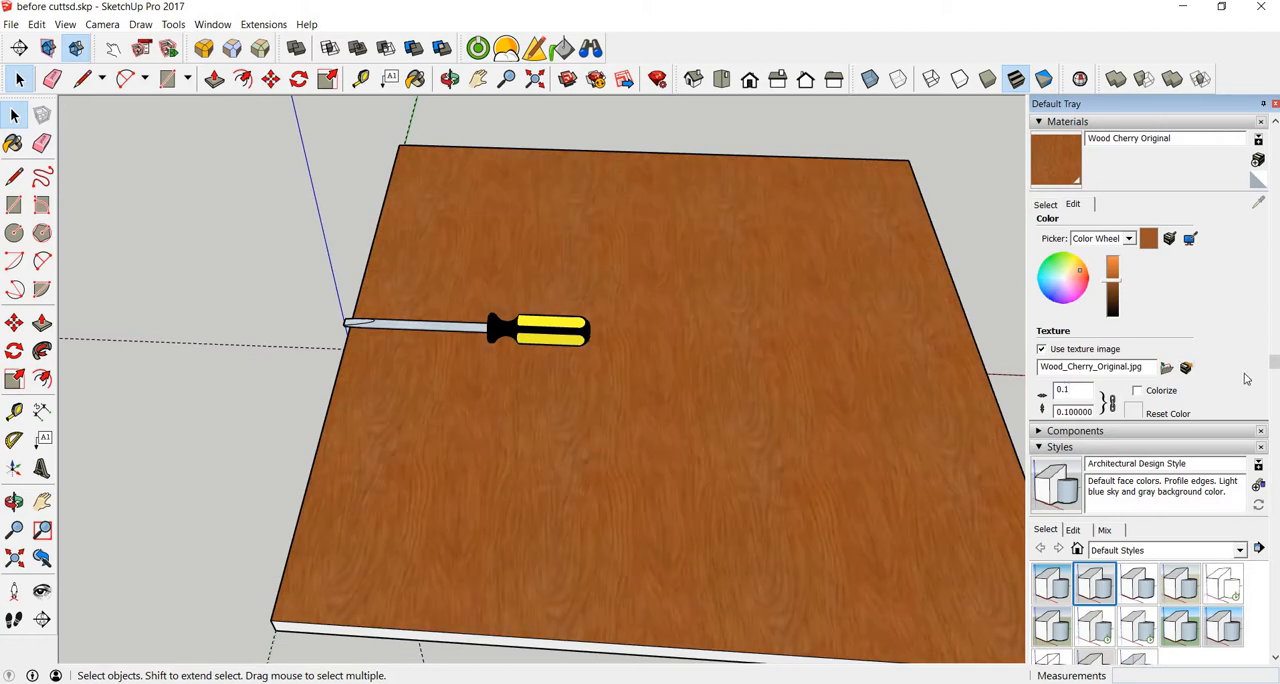
Step: Paint the slab's front side face with Wood Cherry Original and set that material's texture width to 0.1 m
click(1046, 204)
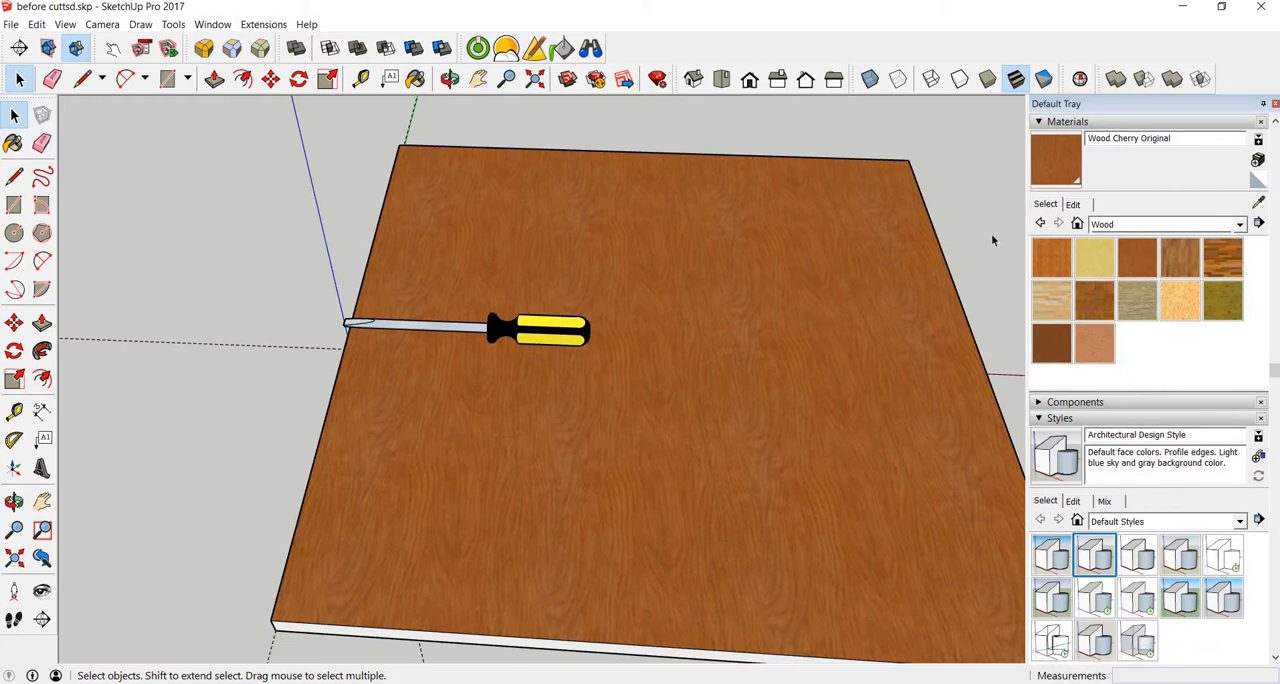
click(1137, 258)
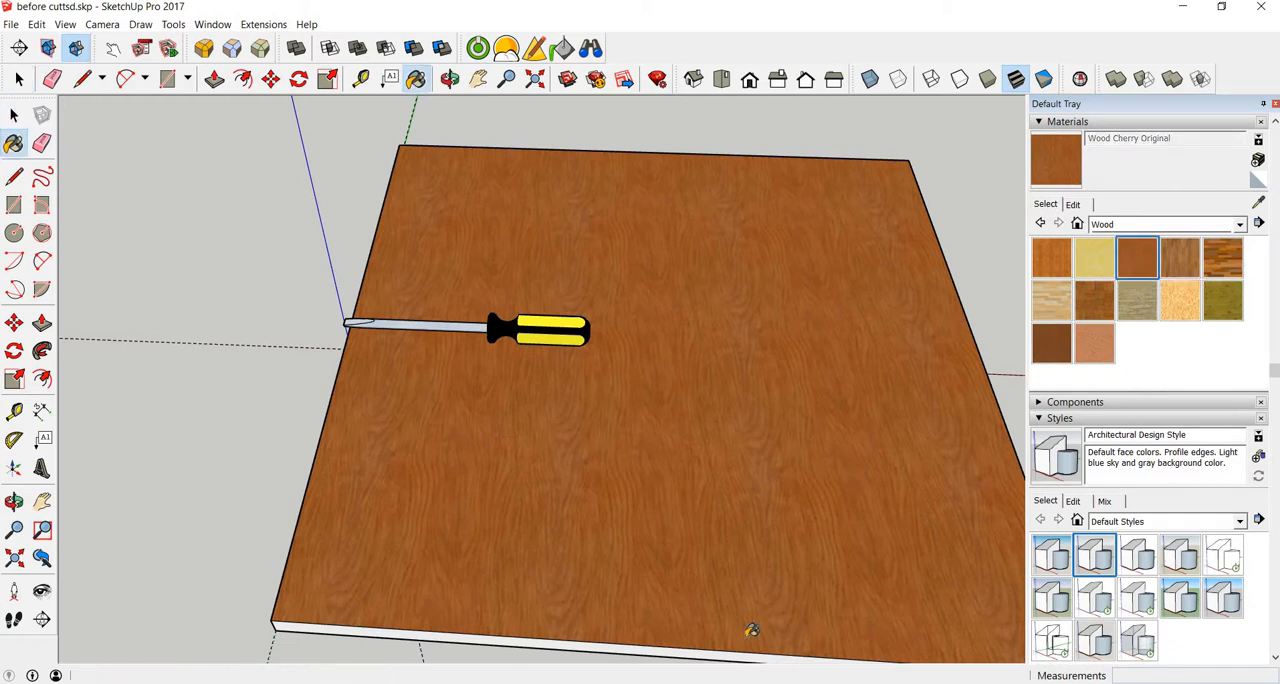
mouse_move(737, 603)
middle_down()
mouse_move(765, 455)
mouse_move(755, 470)
middle_up()
click(757, 466)
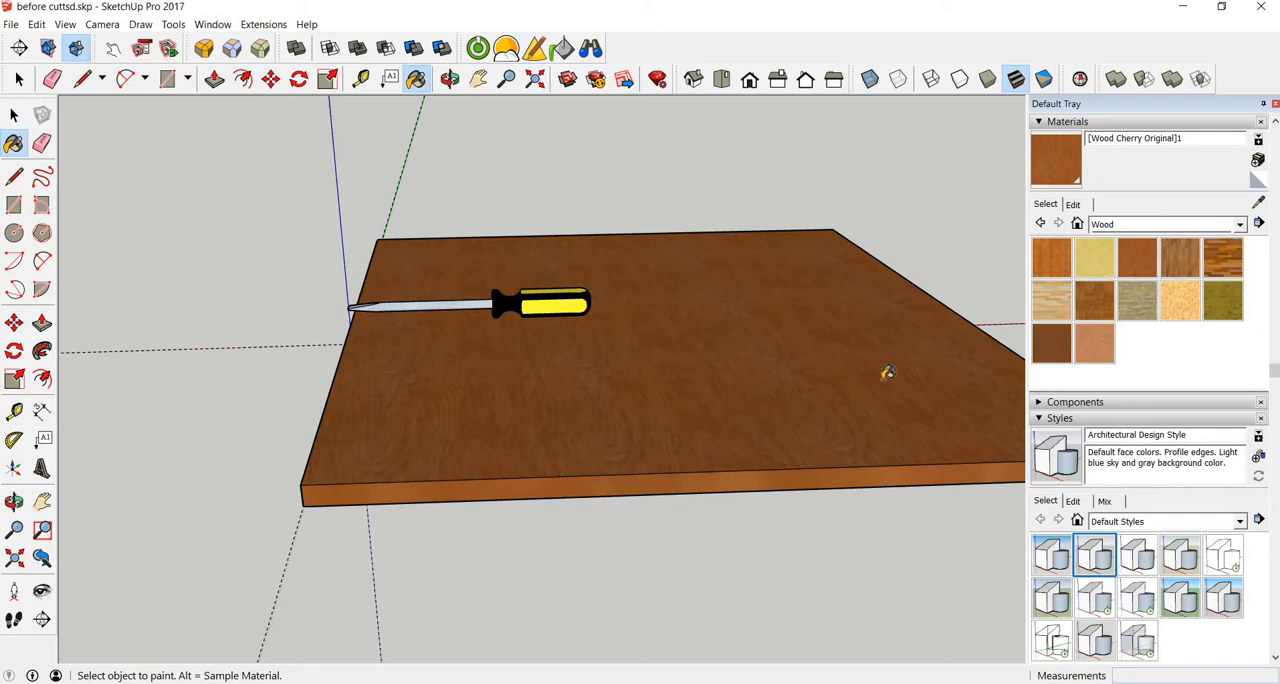
click(1073, 204)
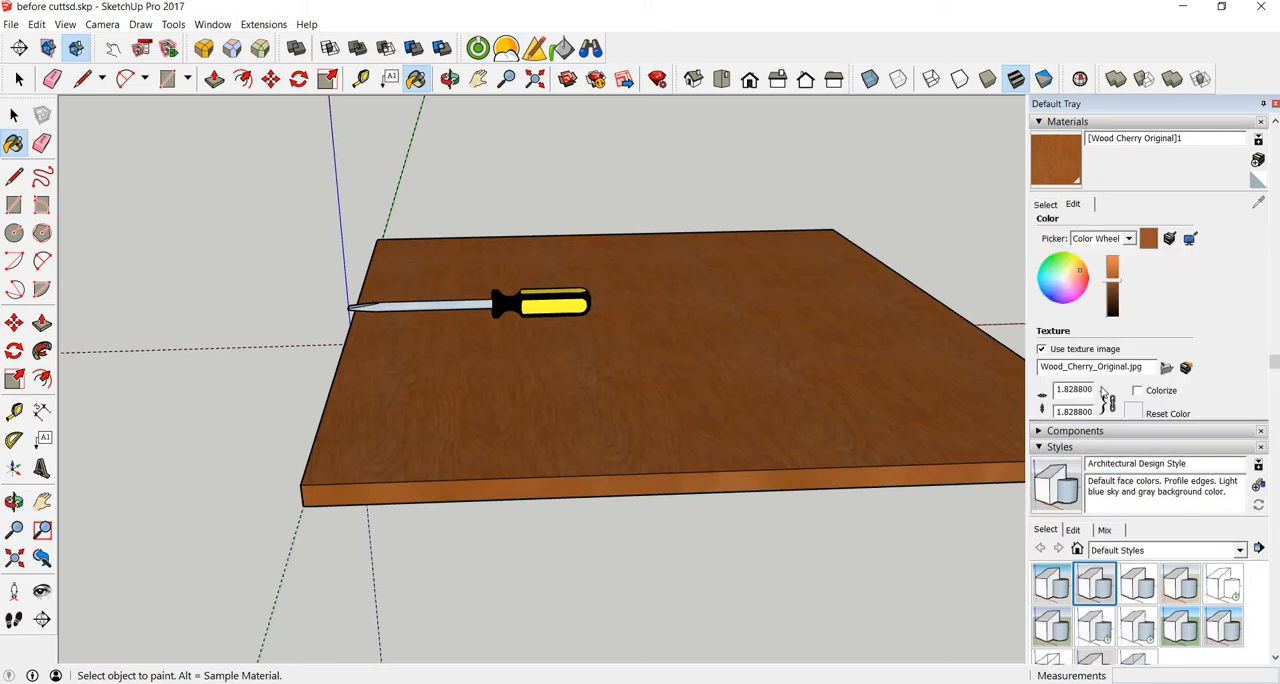
double_click(1076, 389)
text(.1)
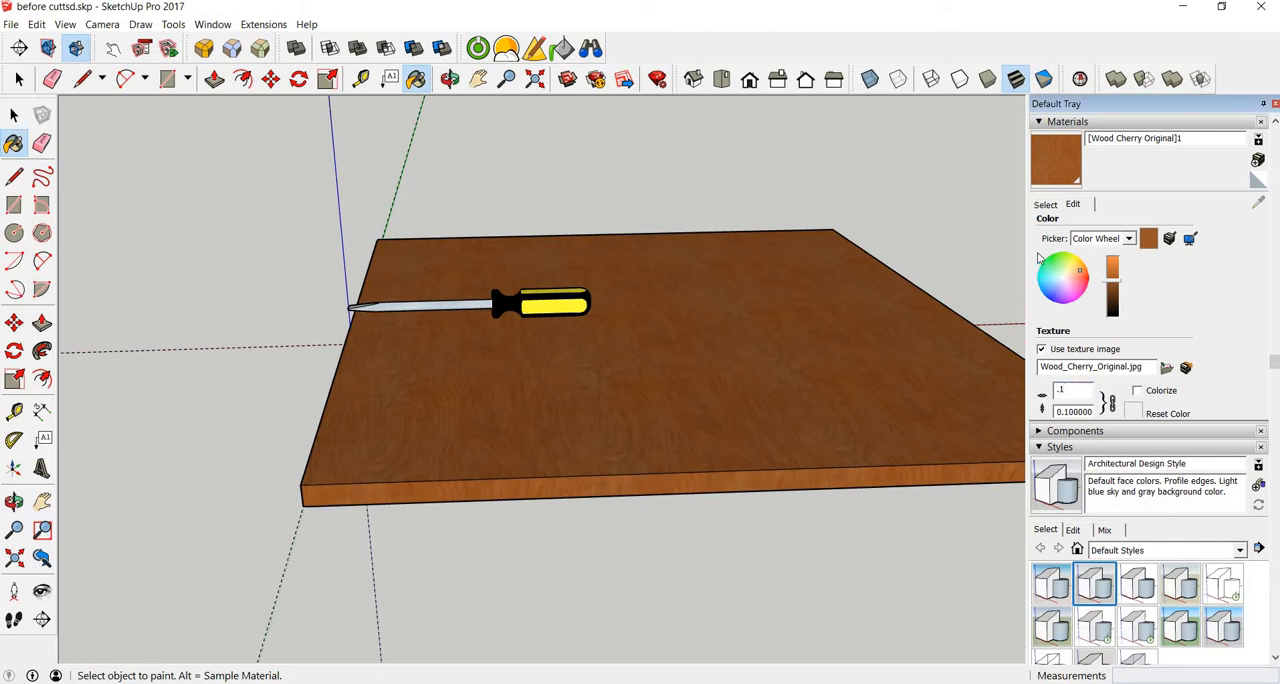
Step: Paint the slab's side face by the screwdriver's tip and the opposite side face with the resized cherry wood
mouse_move(668, 389)
middle_down()
mouse_move(852, 357)
mouse_move(666, 398)
middle_up()
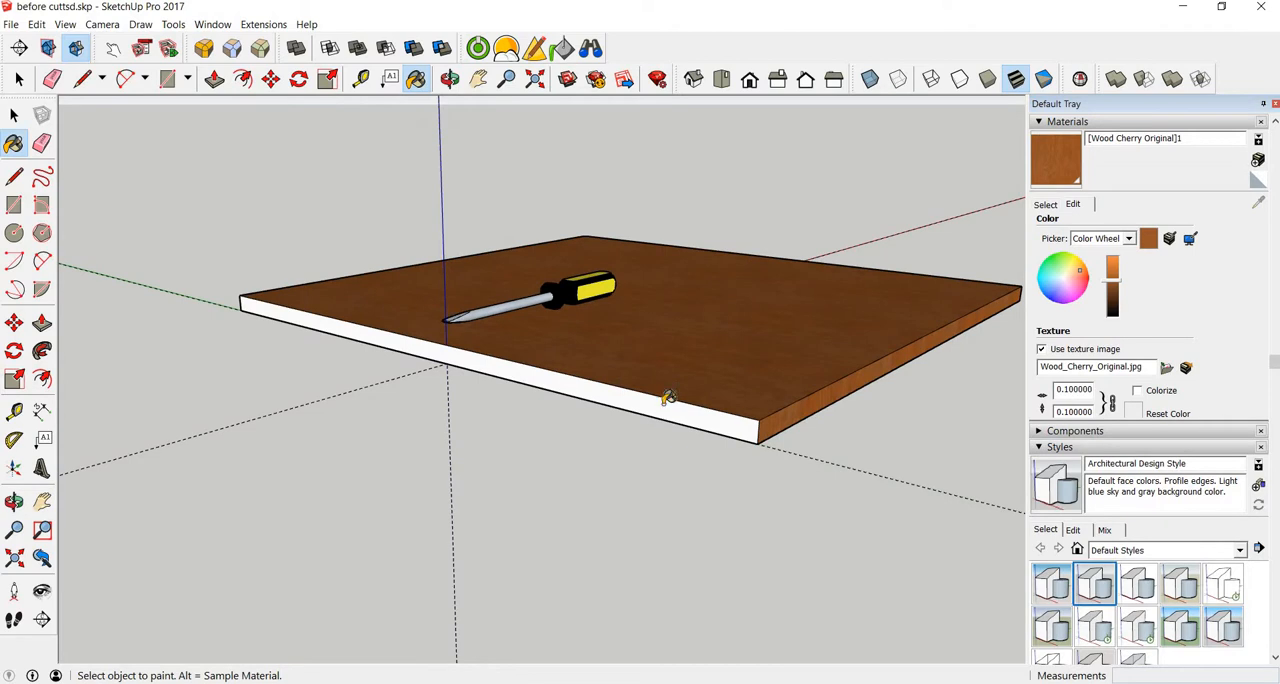
click(666, 402)
mouse_move(780, 370)
middle_down()
mouse_move(313, 380)
mouse_move(820, 334)
mouse_move(649, 391)
middle_up()
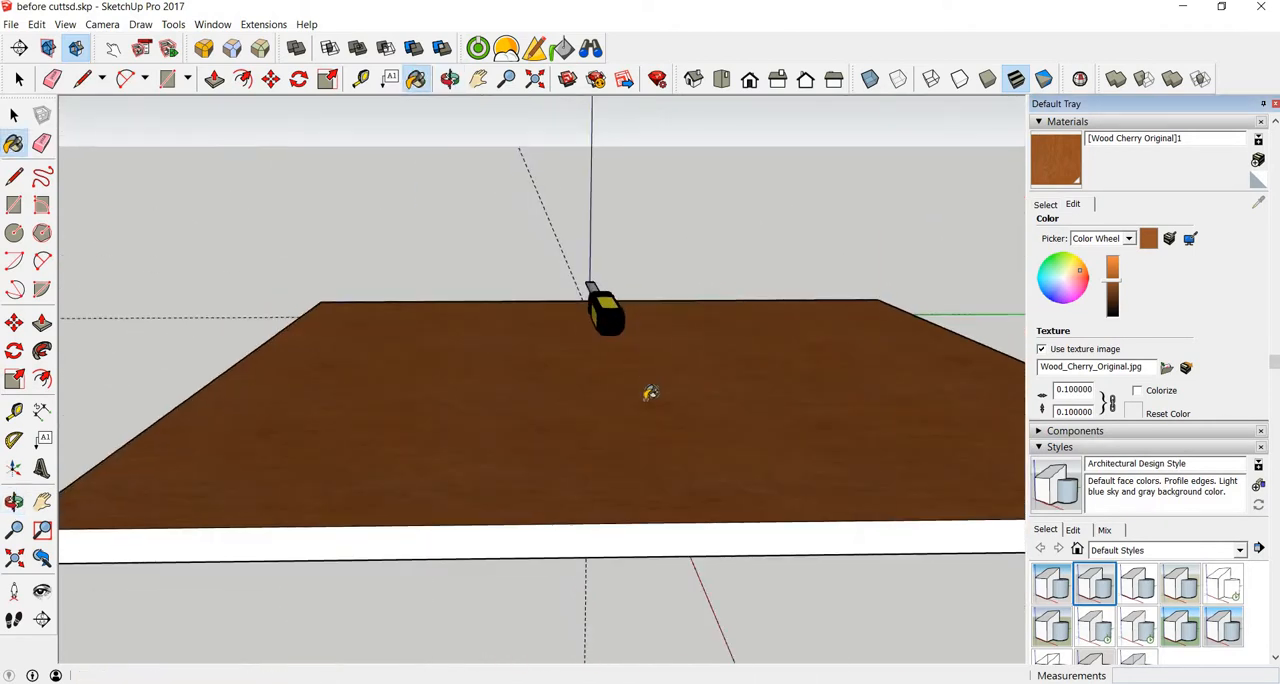
key(shift)
shift+click(652, 532)
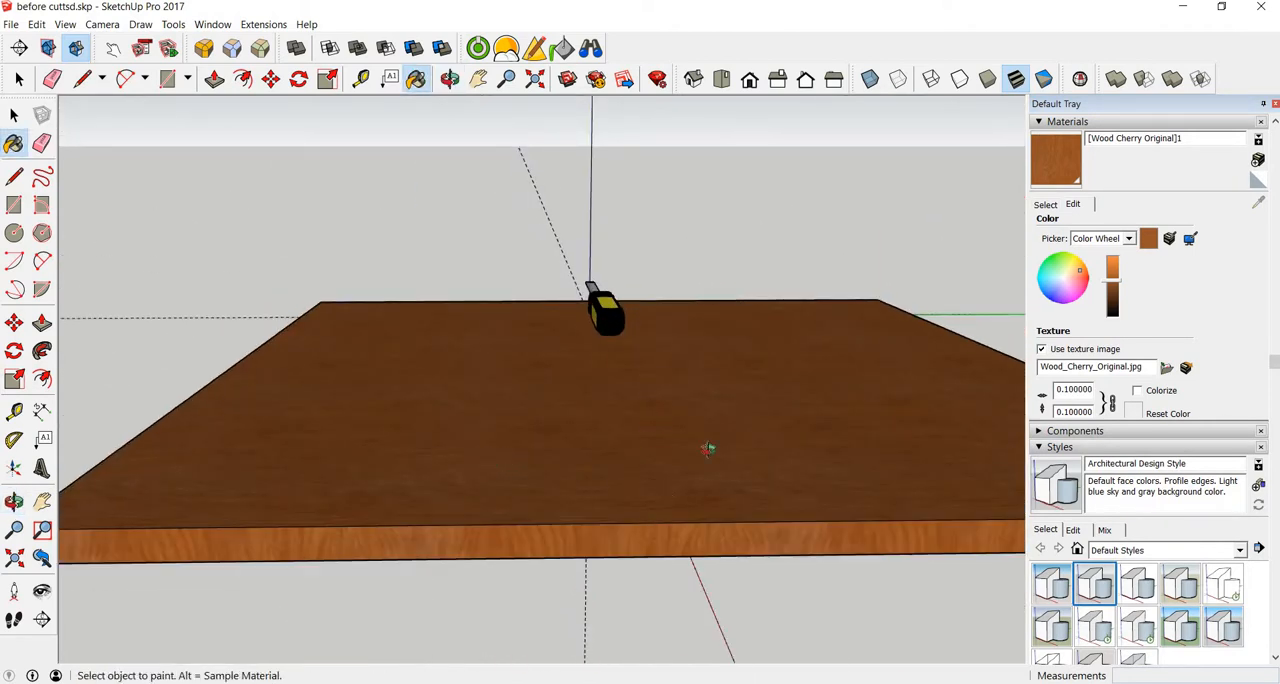
Step: Move the screwdriver along its length from the slab's edge toward the middle of the slab
mouse_move(708, 449)
middle_down()
mouse_move(437, 400)
mouse_move(490, 566)
mouse_move(488, 518)
middle_up()
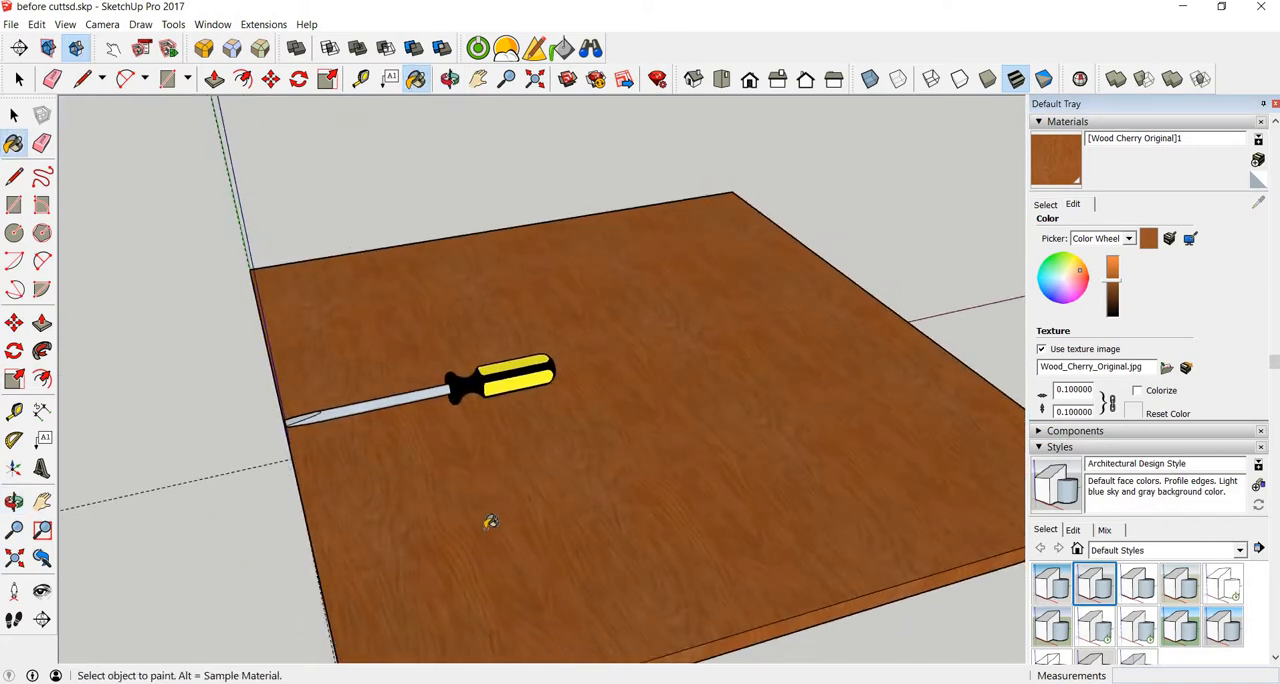
key(space)
click(465, 388)
key(m)
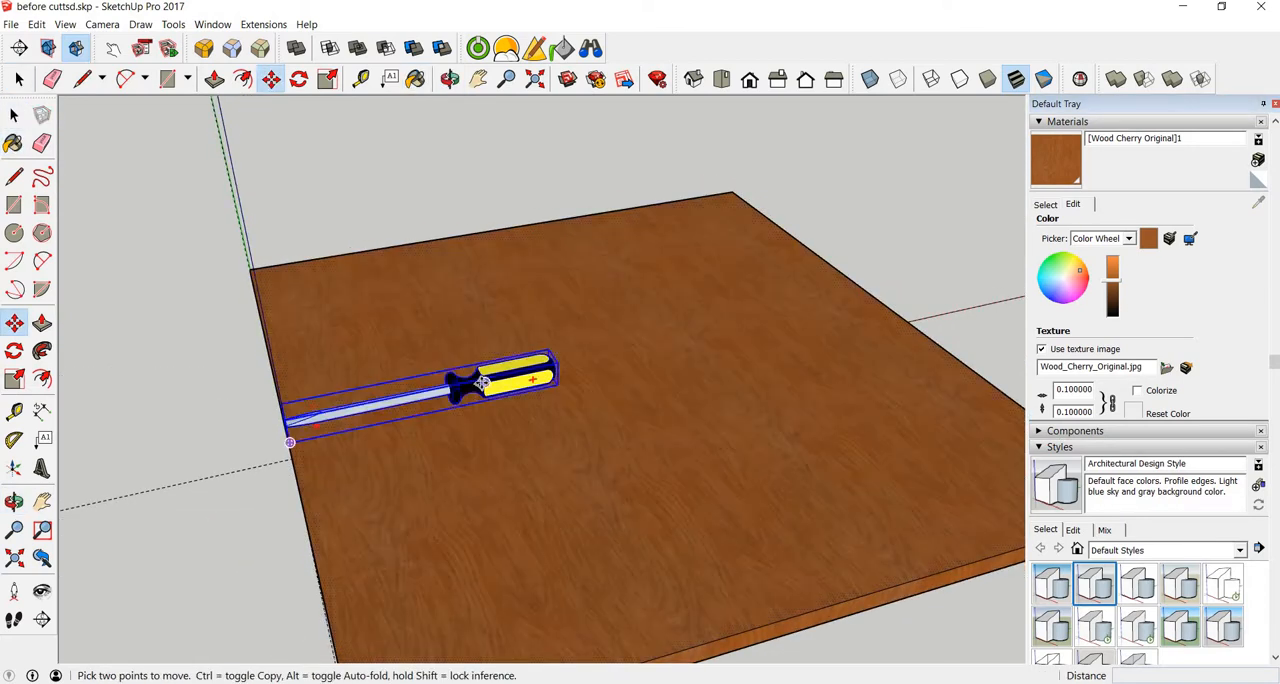
click(480, 383)
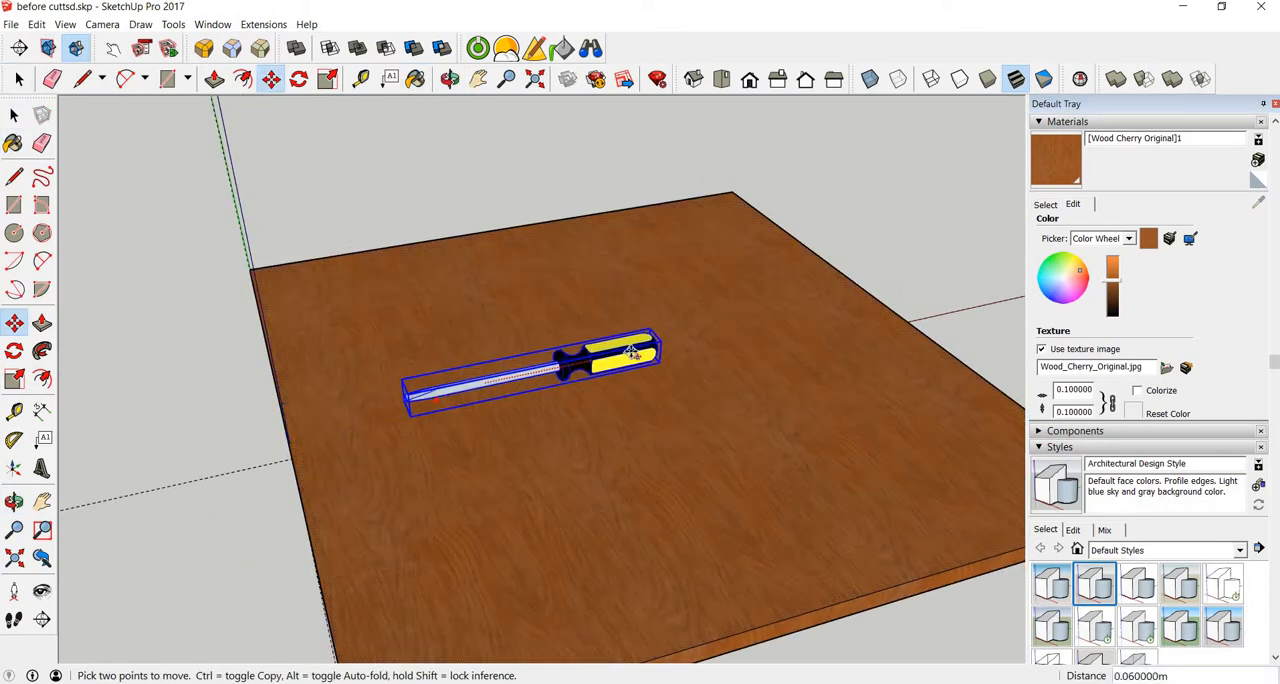
click(658, 348)
key(space)
Step: Load the slab top's cherry wood into the Twilight Material Editor and set its bump source to SketchUp
scroll(614, 403, up, 5)
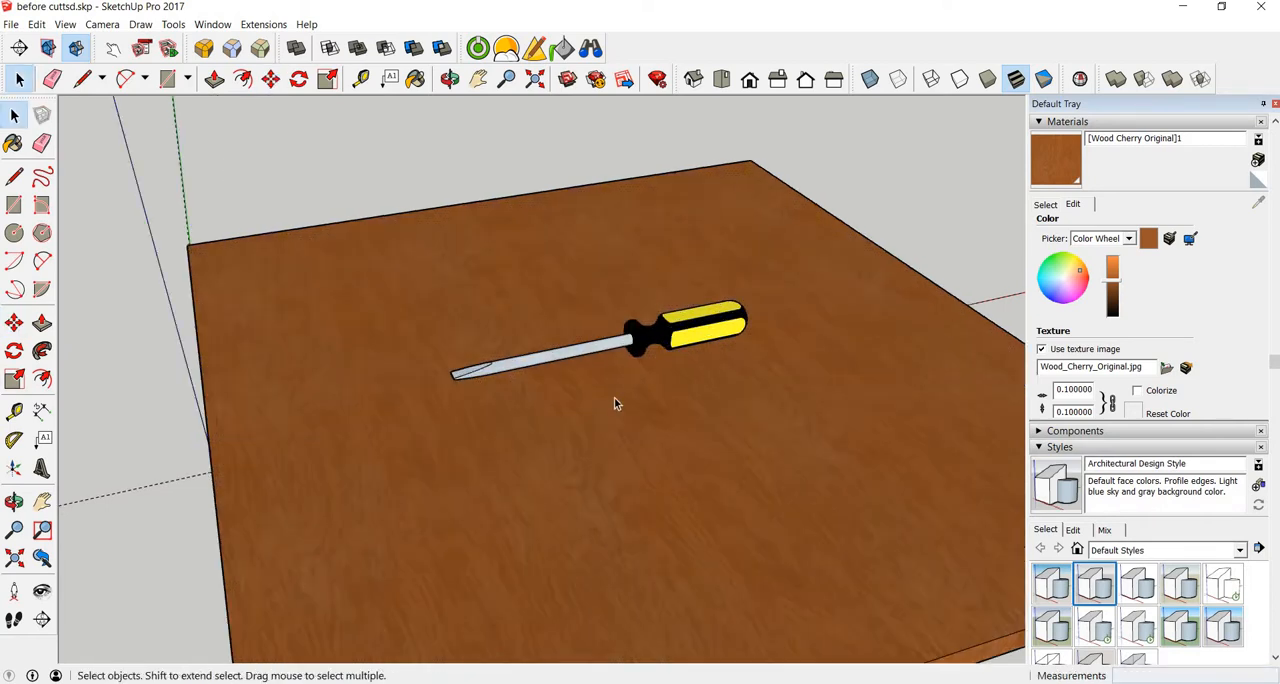
middle_drag(432, 292, 520, 450)
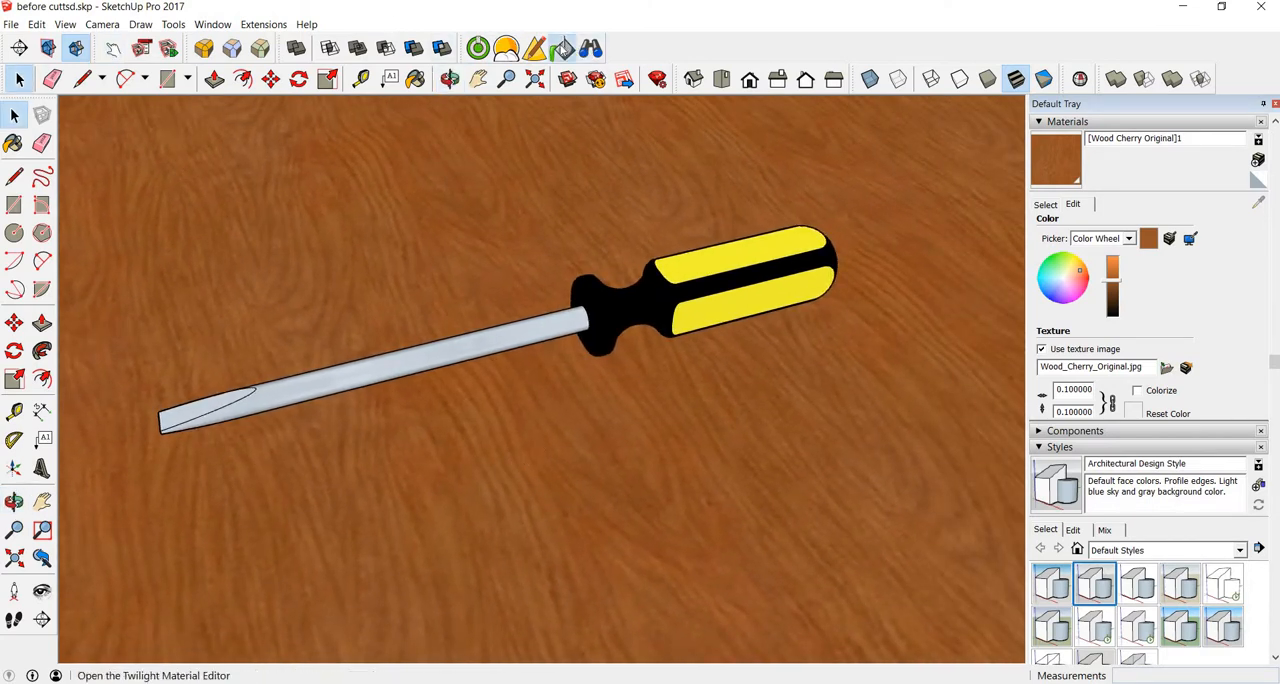
click(562, 48)
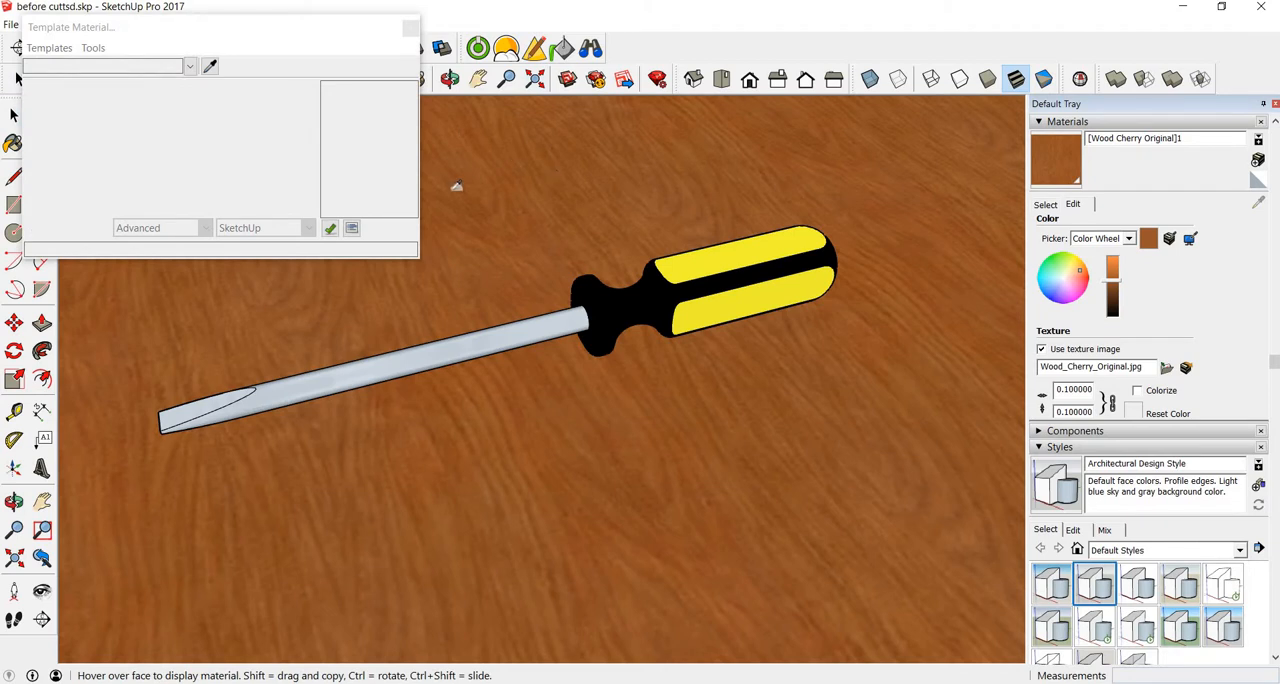
click(455, 188)
click(60, 50)
key(Right)
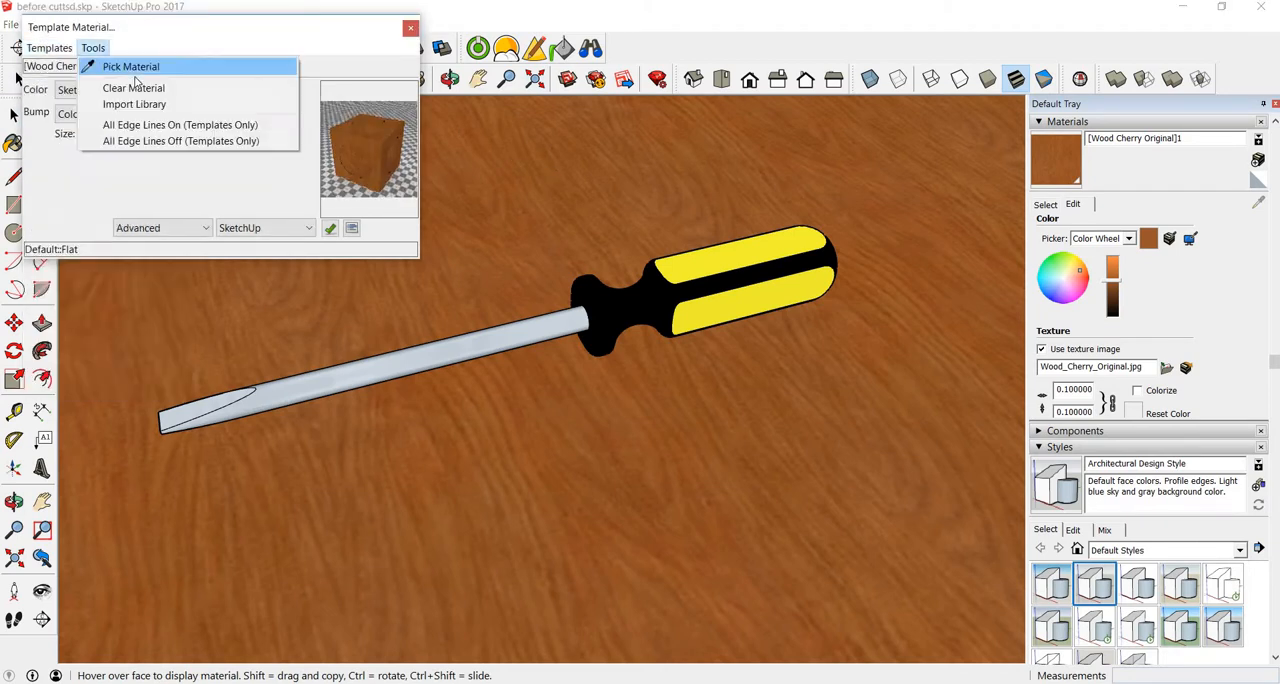
click(196, 197)
click(95, 114)
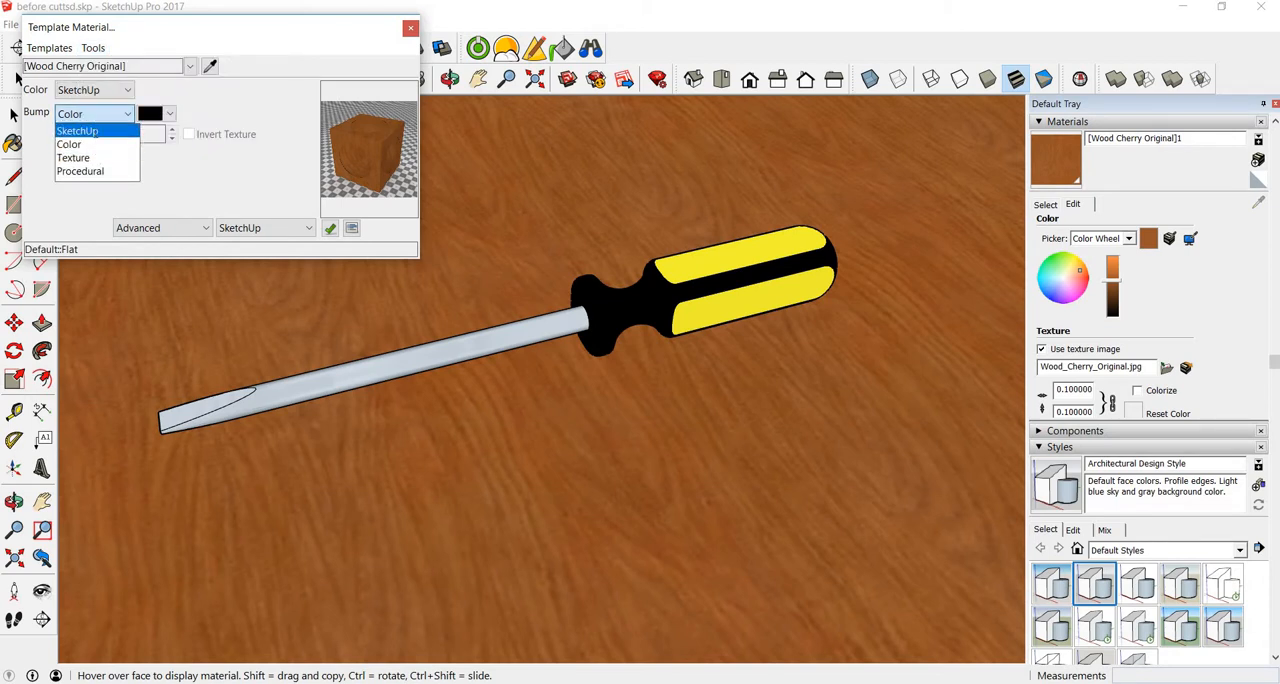
click(80, 124)
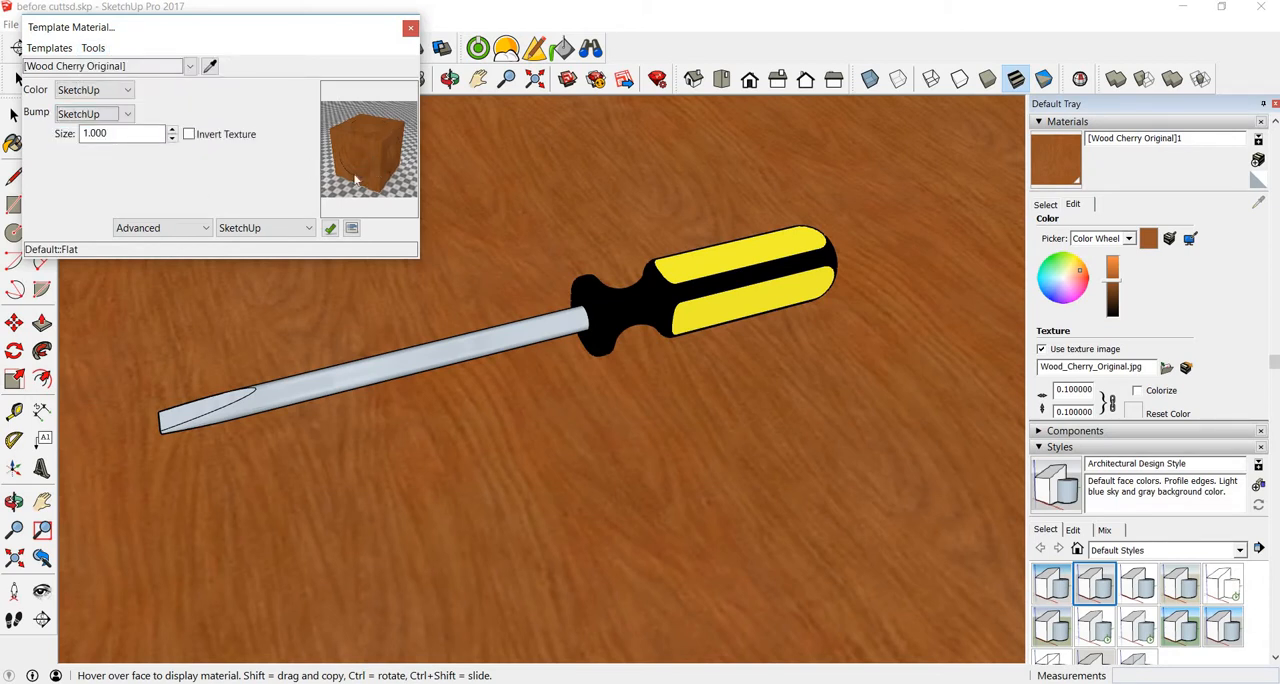
Step: Apply the Wood Gloss template to the slab top's cherry material and close the material editor
click(49, 48)
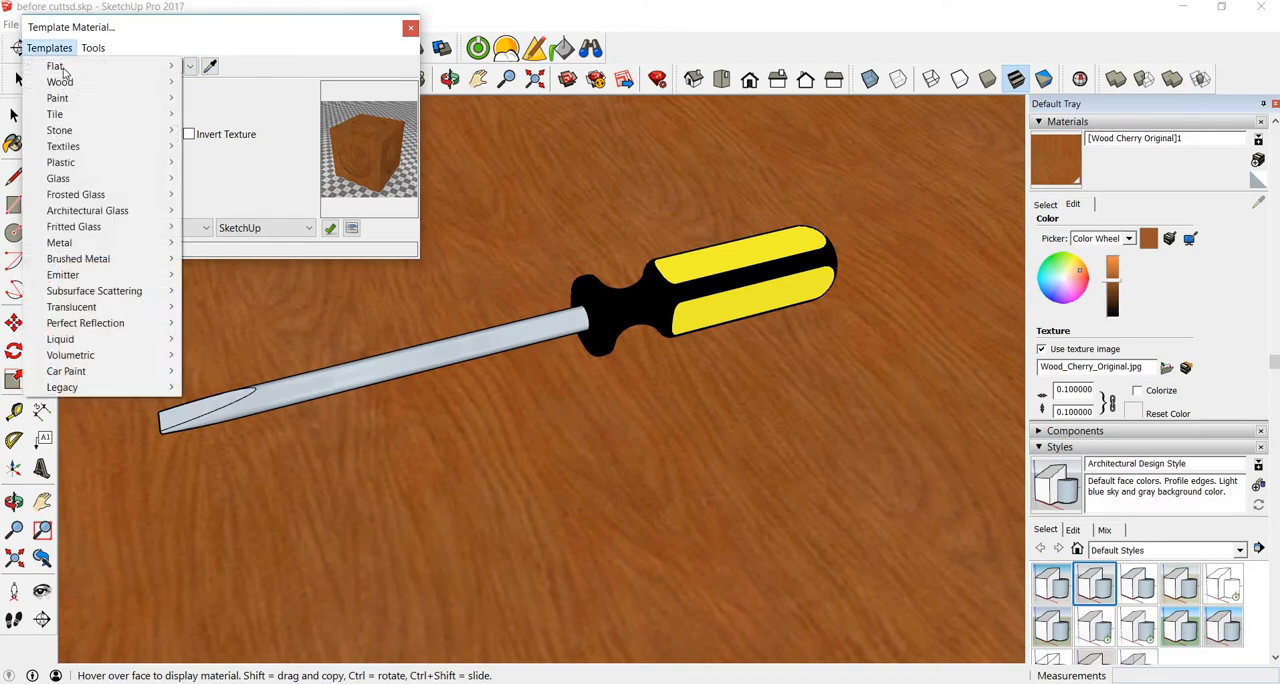
mouse_move(155, 83)
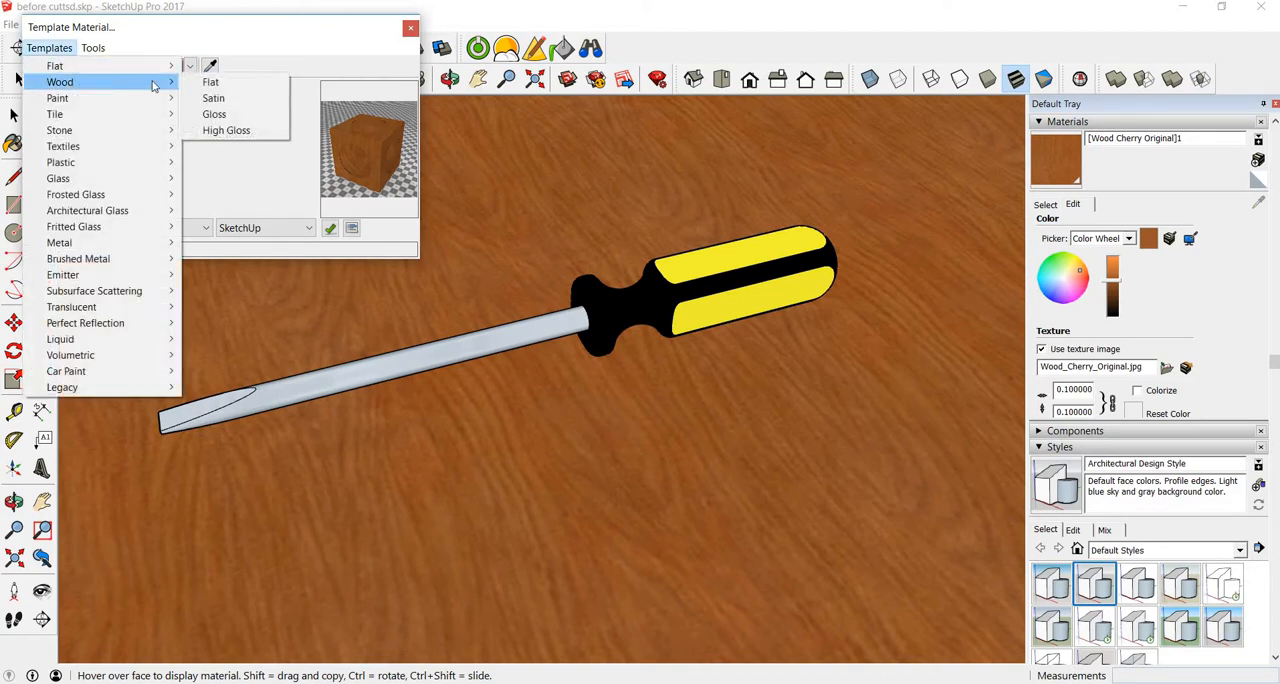
click(226, 115)
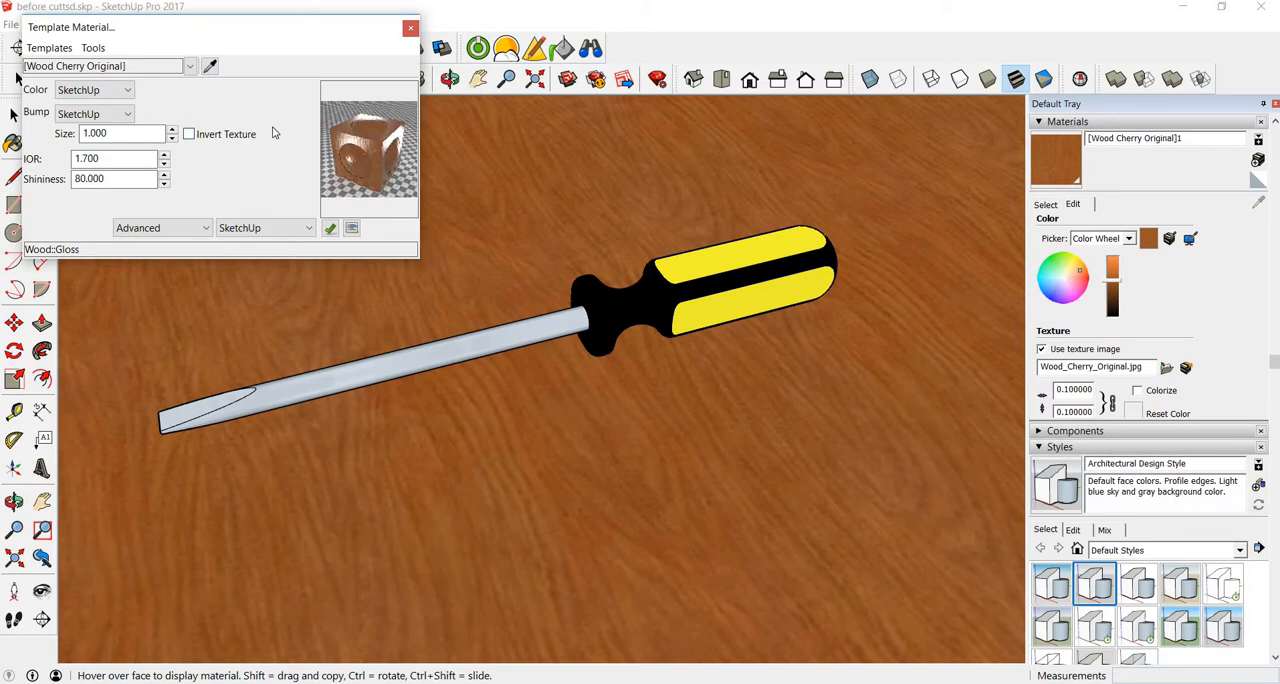
click(410, 29)
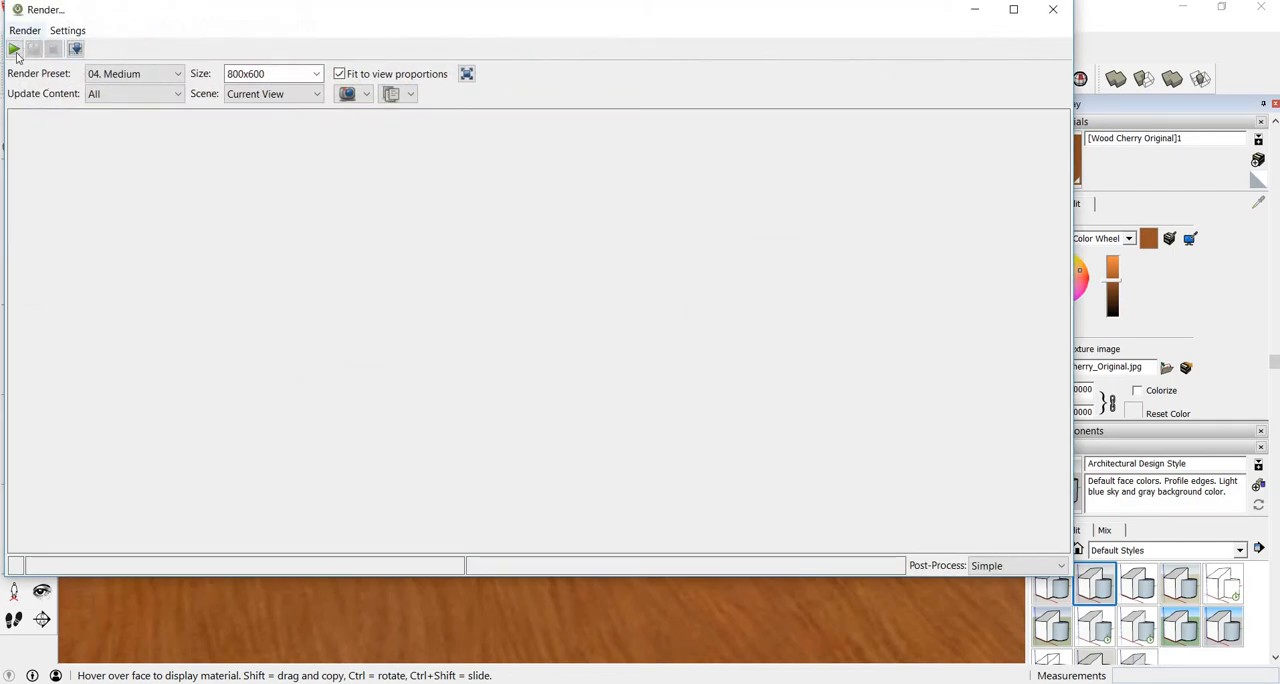
Step: Render the current view of the screwdriver on the cherry slab with the 04. Medium preset, then close the render without saving
click(16, 52)
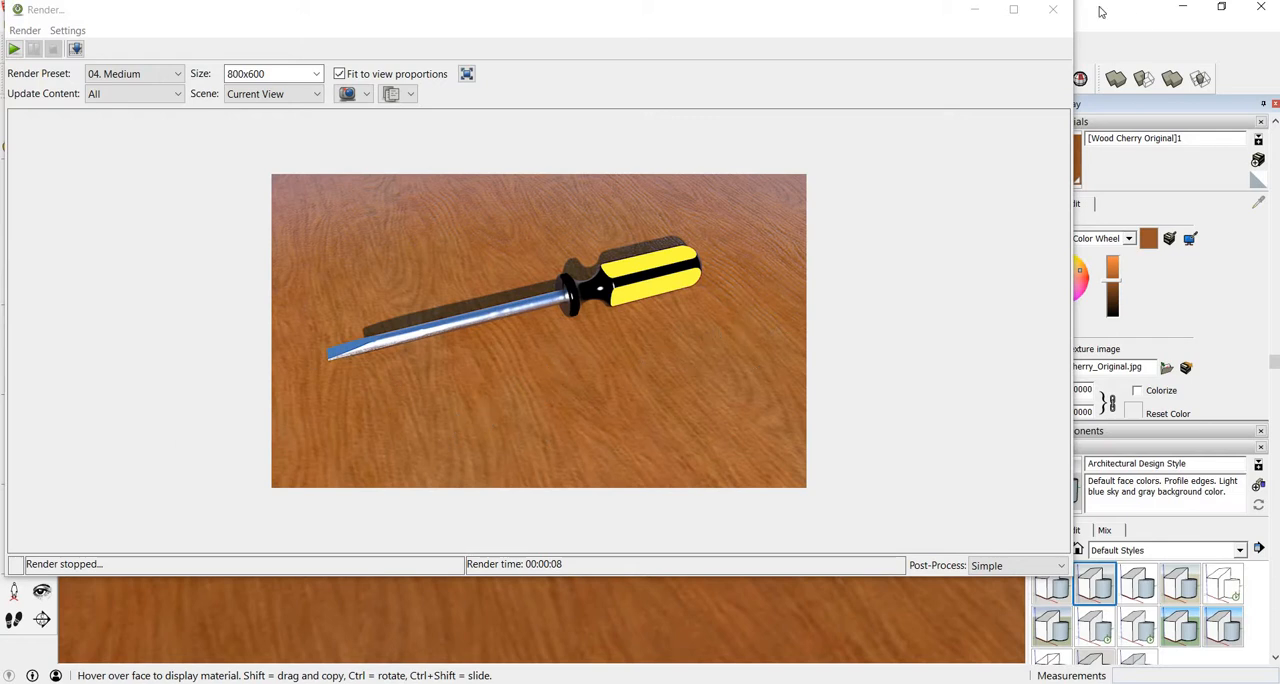
click(1053, 9)
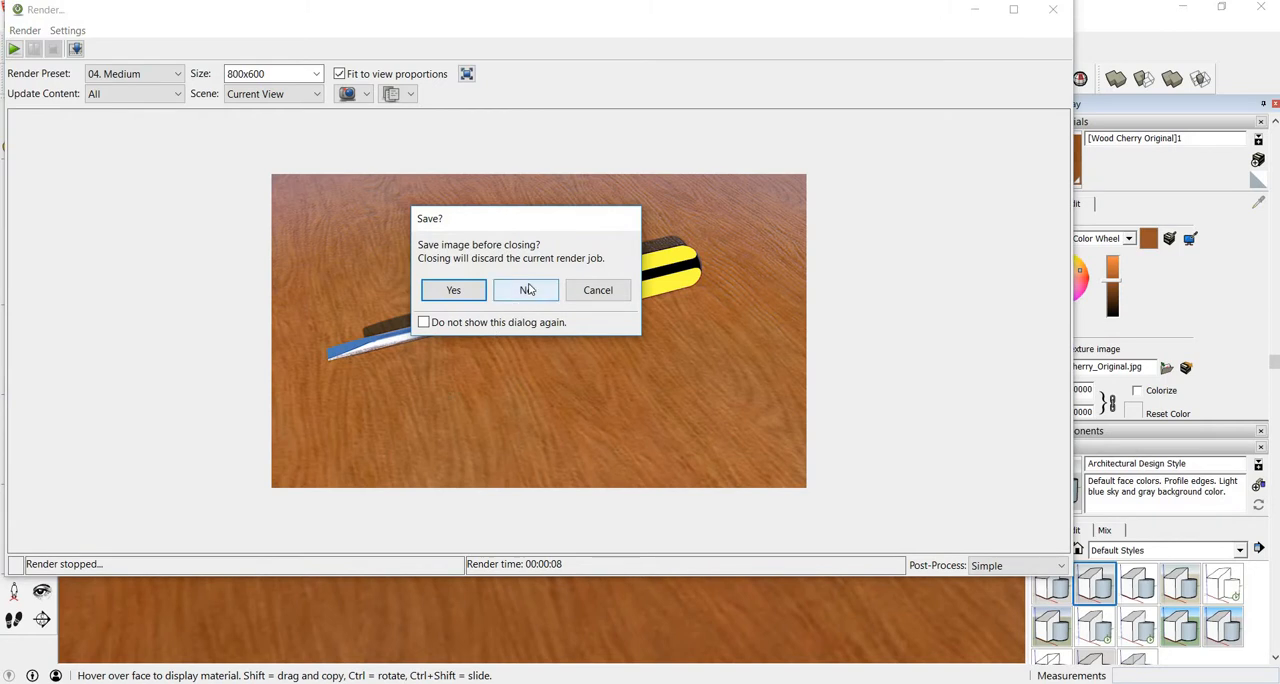
click(528, 289)
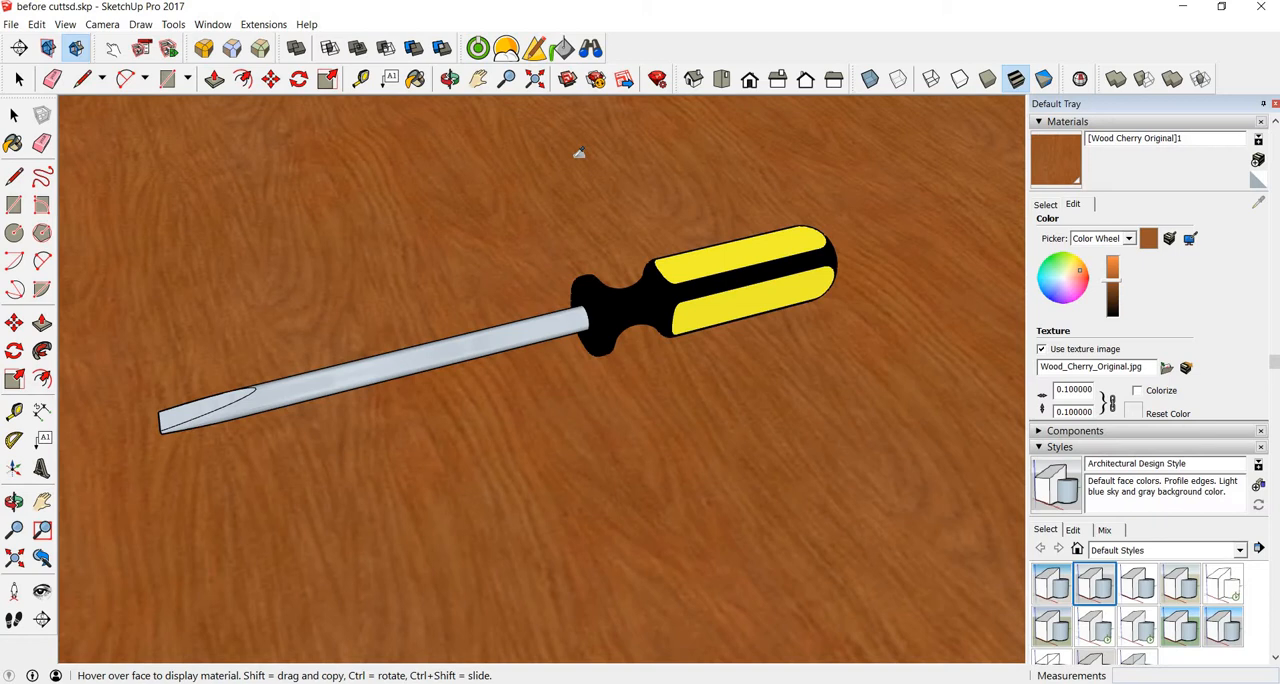
scroll(477, 309, down, 2)
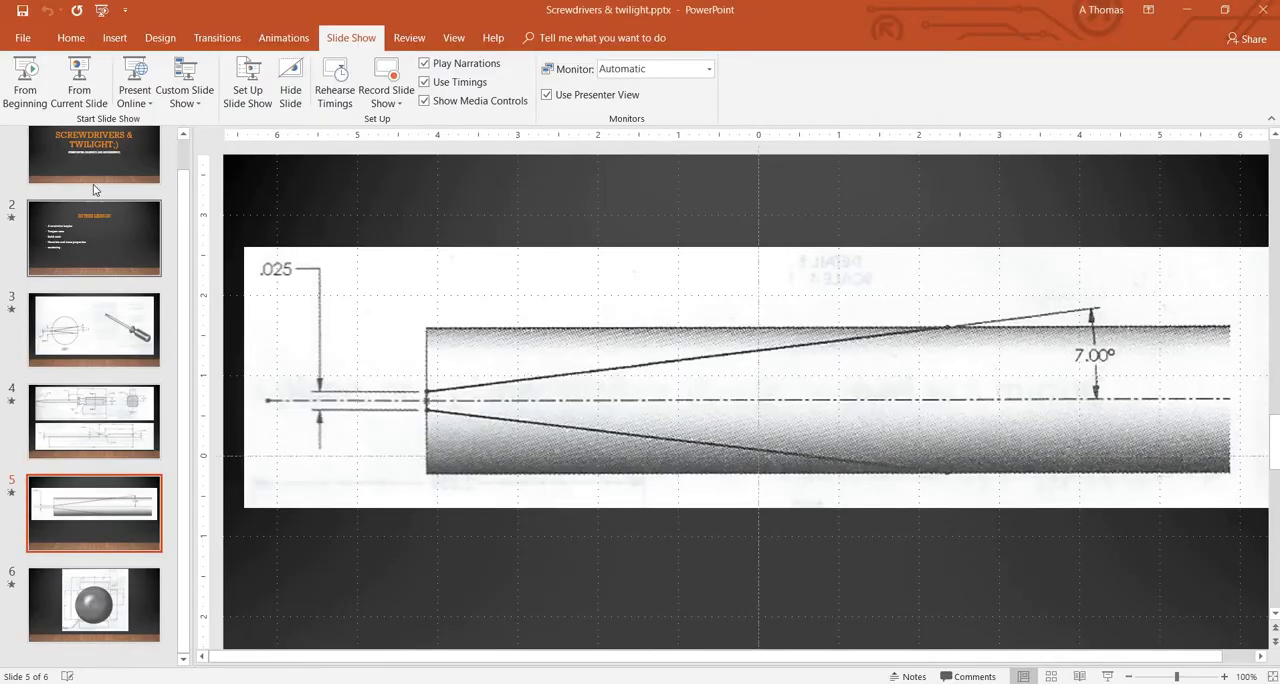
Step: Switch to the Screwdrivers & twilight presentation in PowerPoint, review slides 2 and 6, and minimise it
click(94, 249)
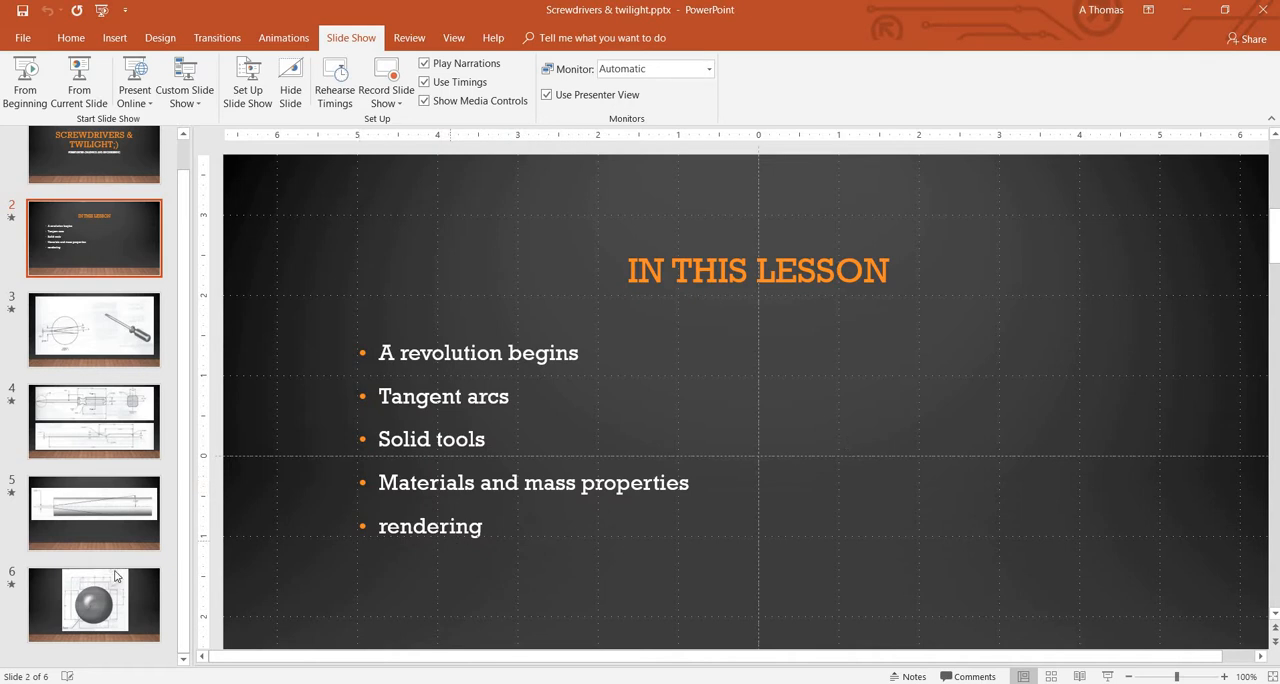
click(105, 618)
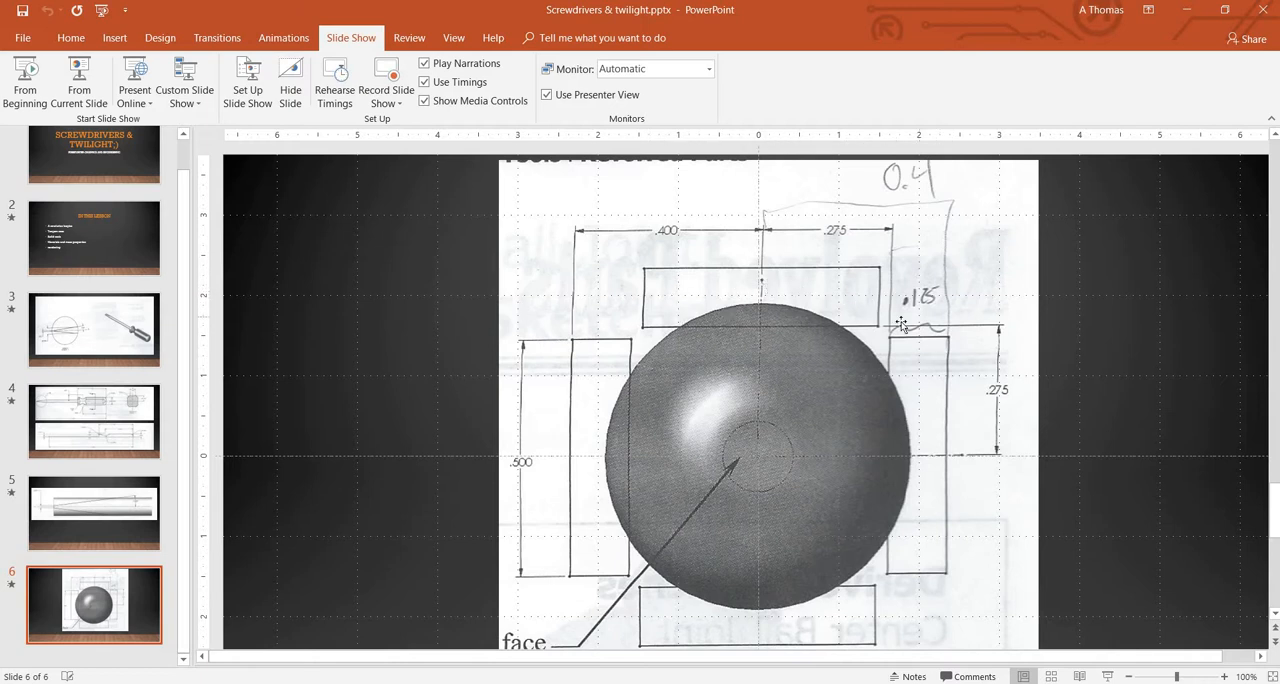
click(1186, 10)
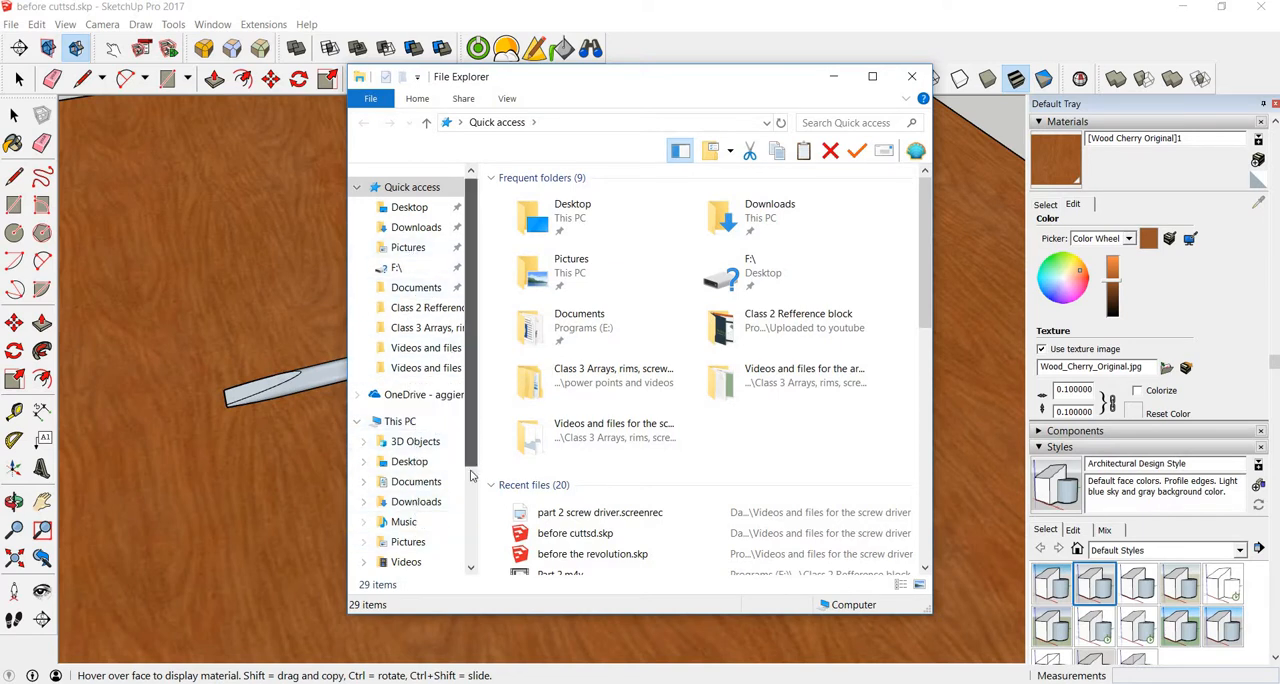
Step: Browse the Data Stick (G:) drive to sketchup class > power points and videos, review the class folders, and close File Explorer
scroll(472, 500, down, 2)
click(412, 515)
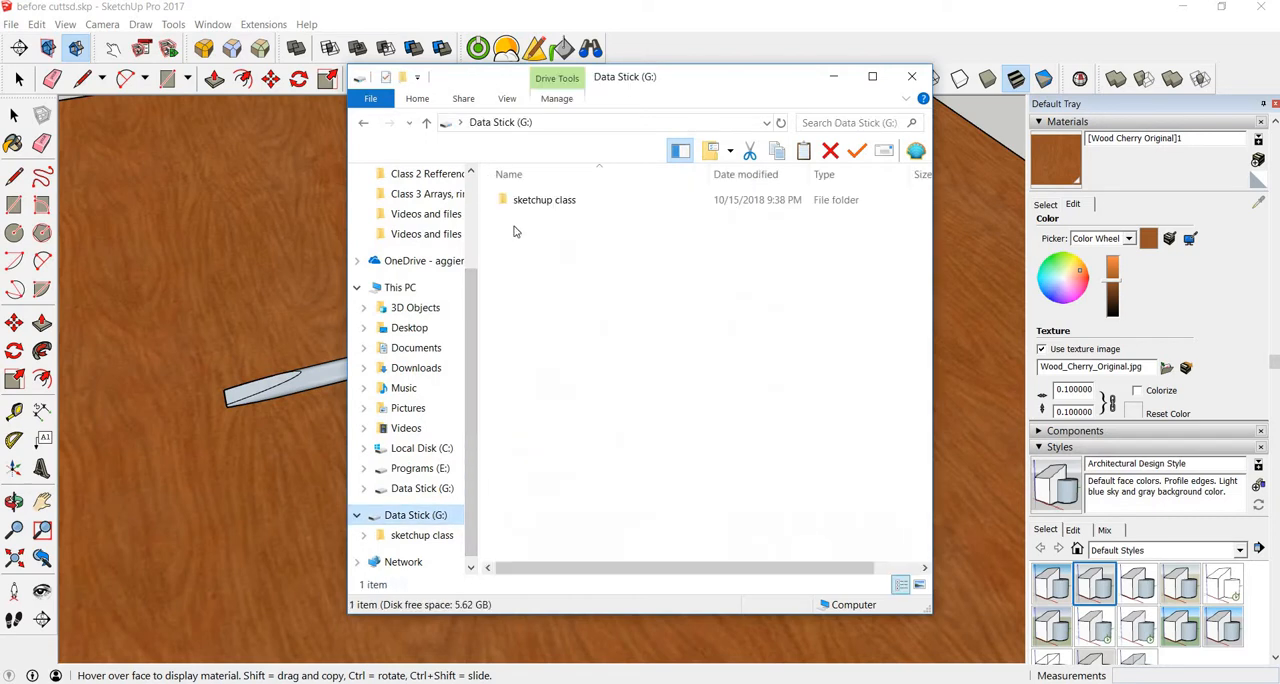
double_click(530, 203)
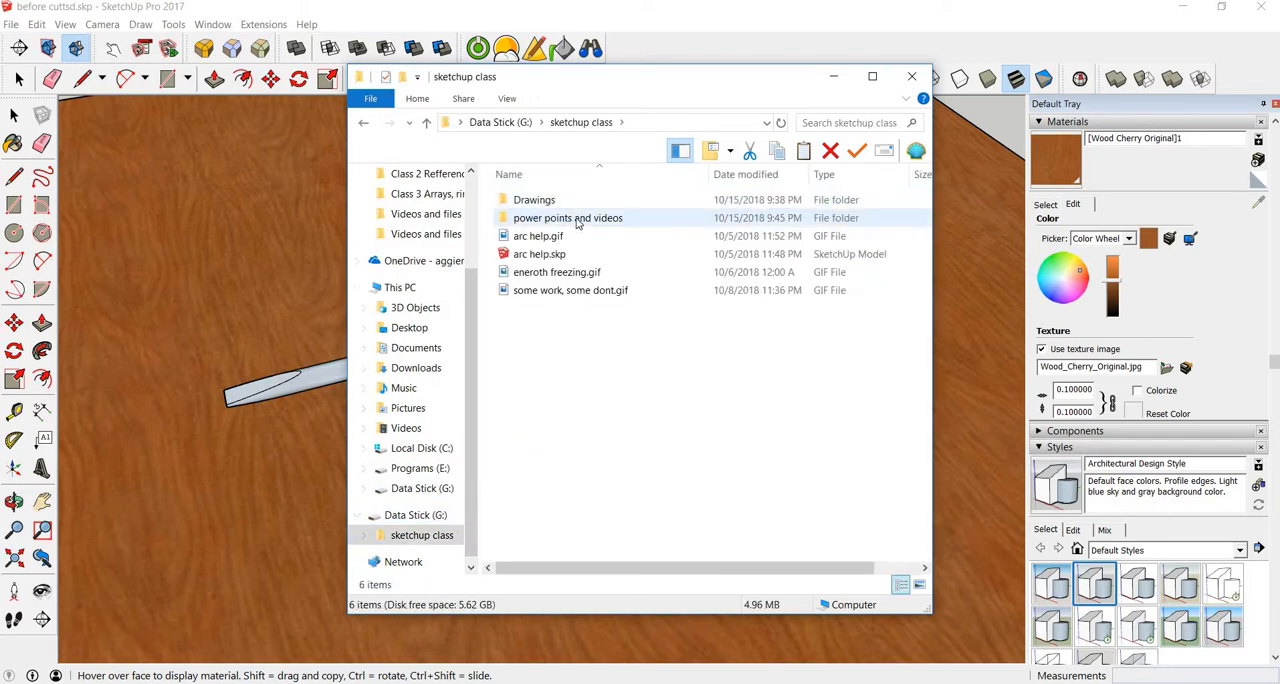
click(576, 220)
double_click(576, 220)
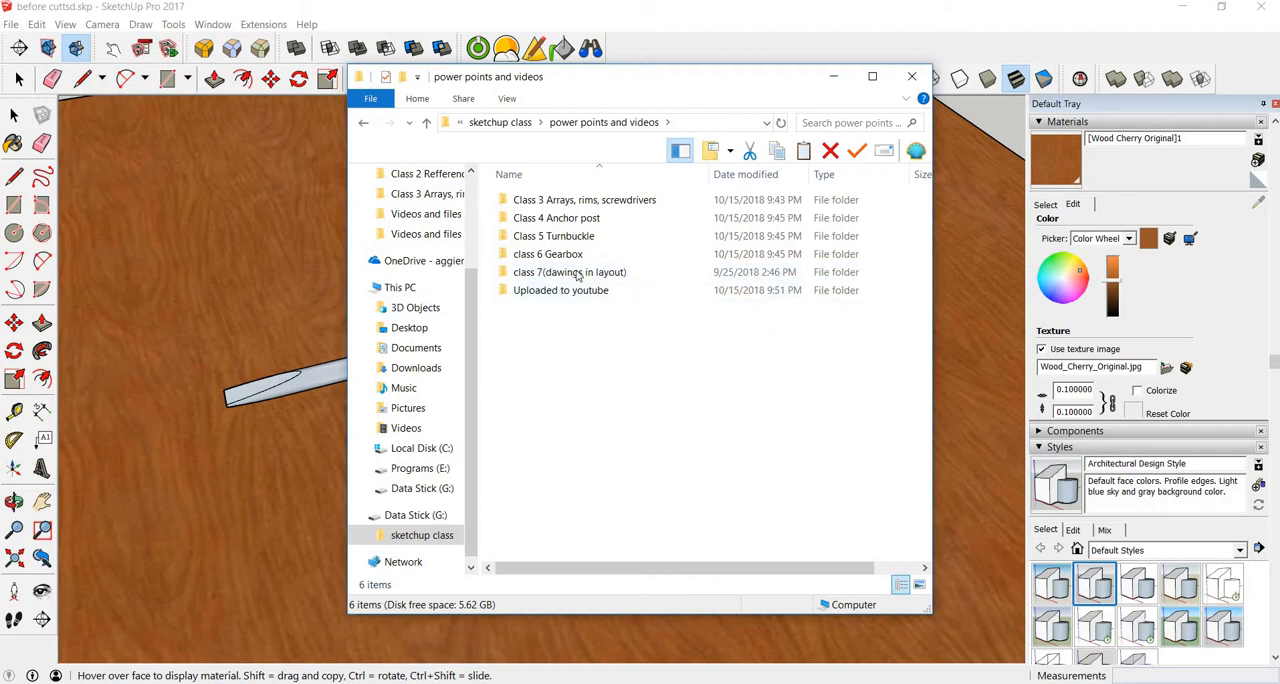
click(911, 76)
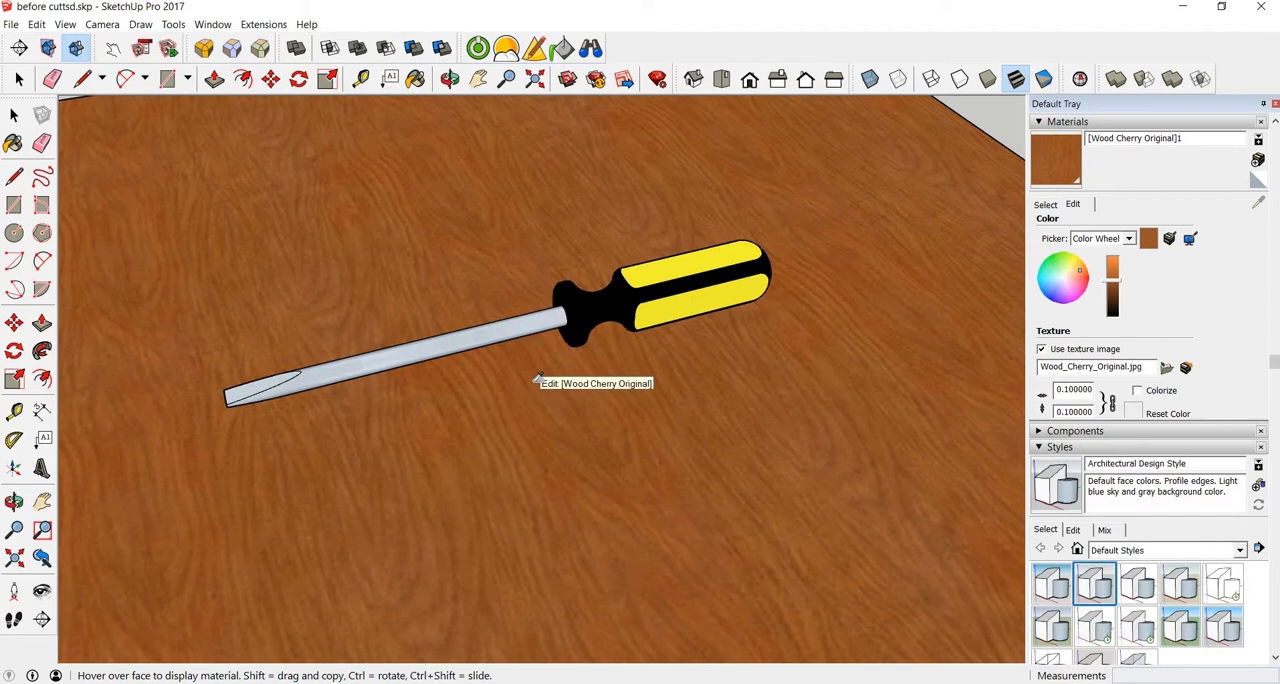